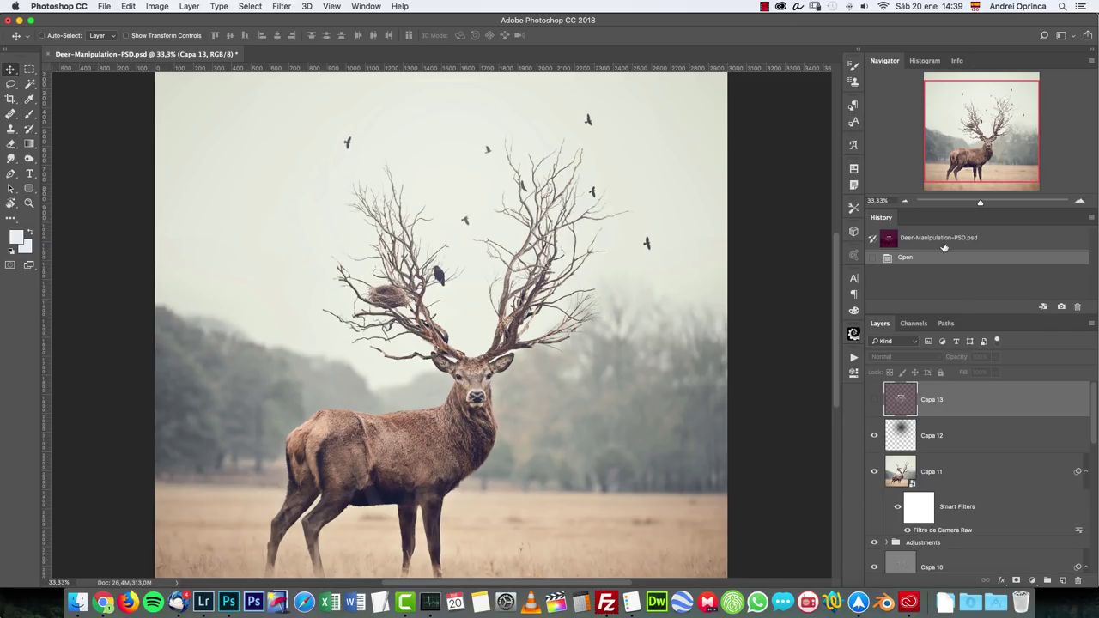
# Select the entire finished composite and copy all visible layers merged
pyautogui.moveTo(973, 146); pyautogui.dragTo(974, 152)
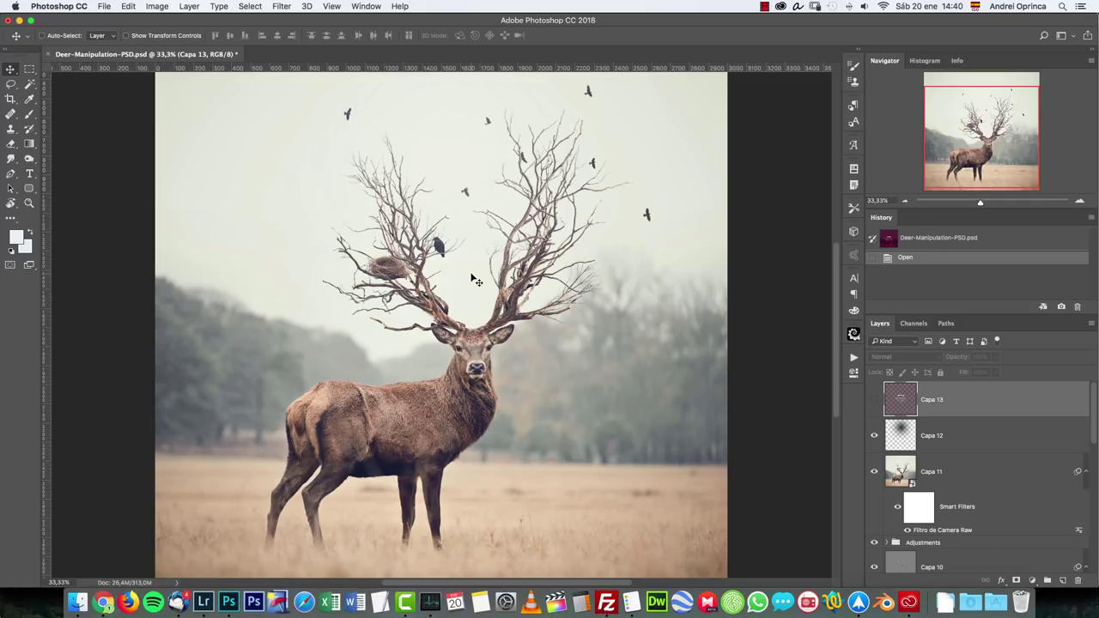
pyautogui.scroll(-5, 1092, 399)
pyautogui.scroll(5, 1084, 392)
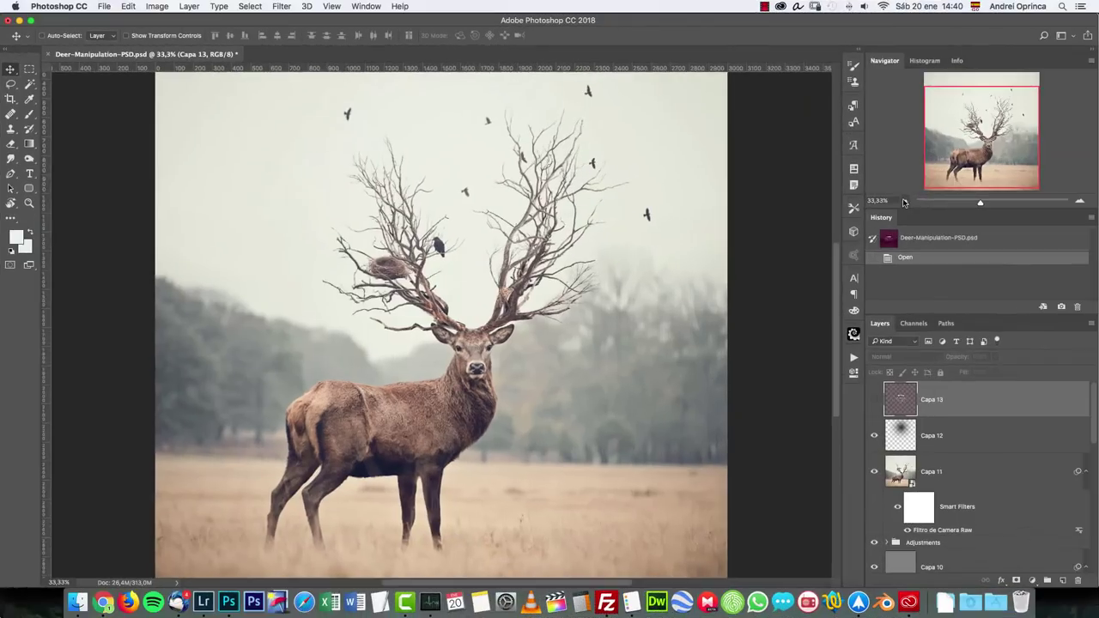
pyautogui.scroll(-3, 679, 290)
pyautogui.moveTo(694, 267); pyautogui.dragTo(682, 311)
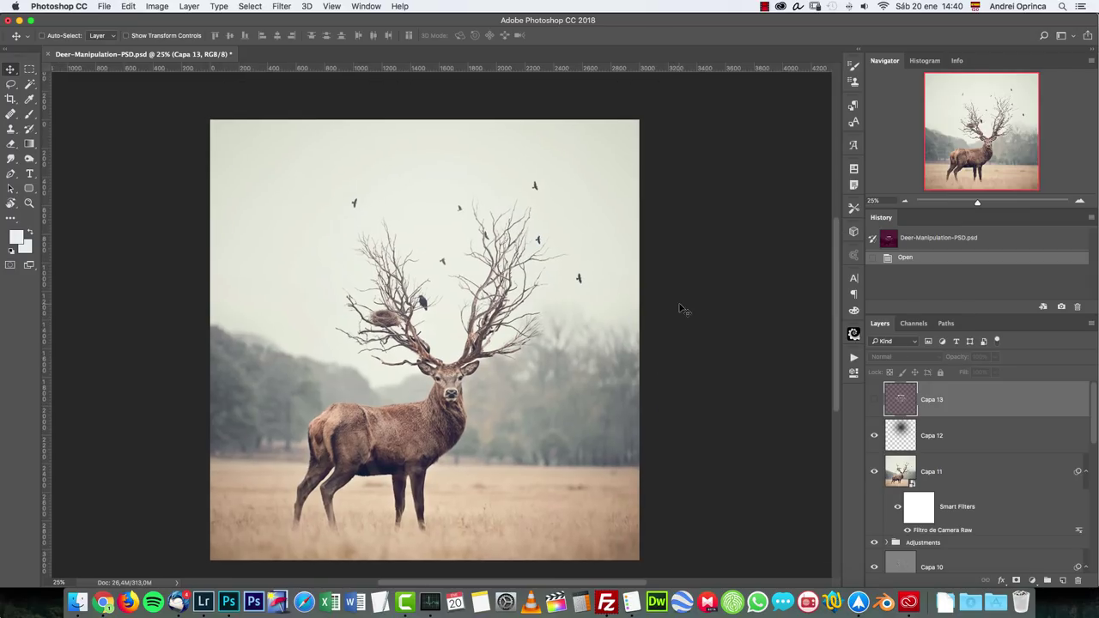
pyautogui.press('super+a')
pyautogui.click(136, 8)
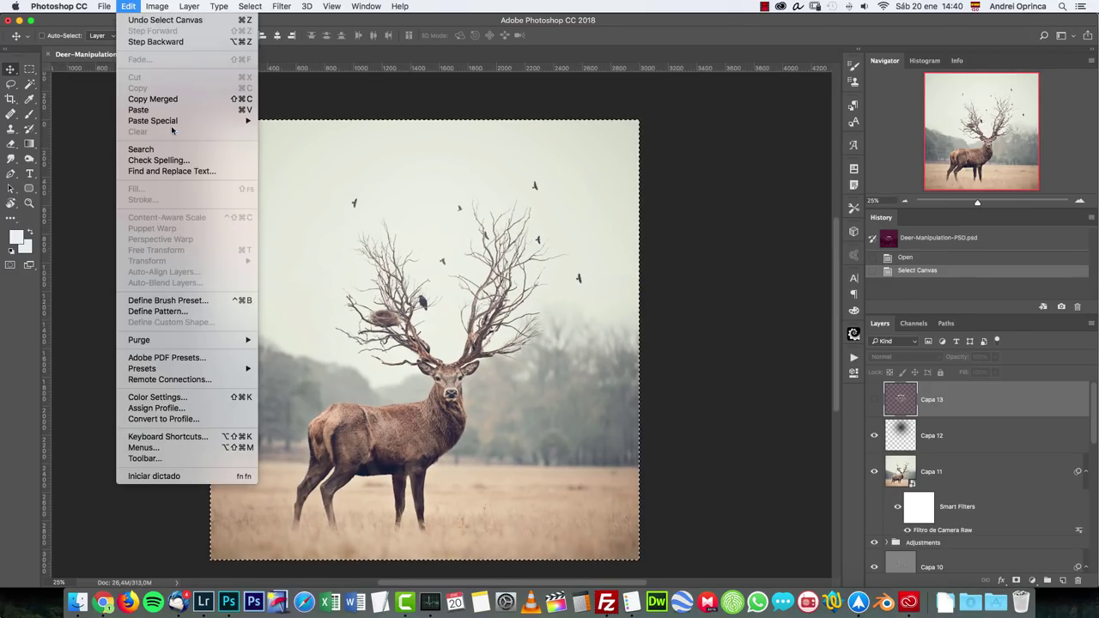
pyautogui.click(163, 99)
# Create a new 3000 × 3077 px clipboard-sized document, leaving only its white background
pyautogui.press('super+n')
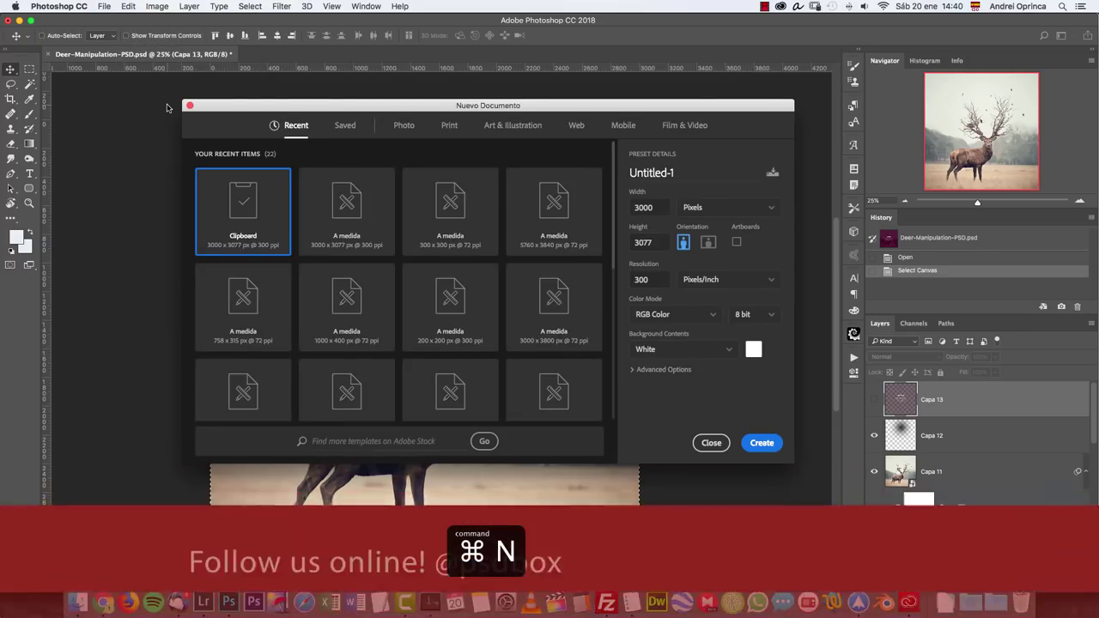
pyautogui.press('Return')
pyautogui.press('super+v')
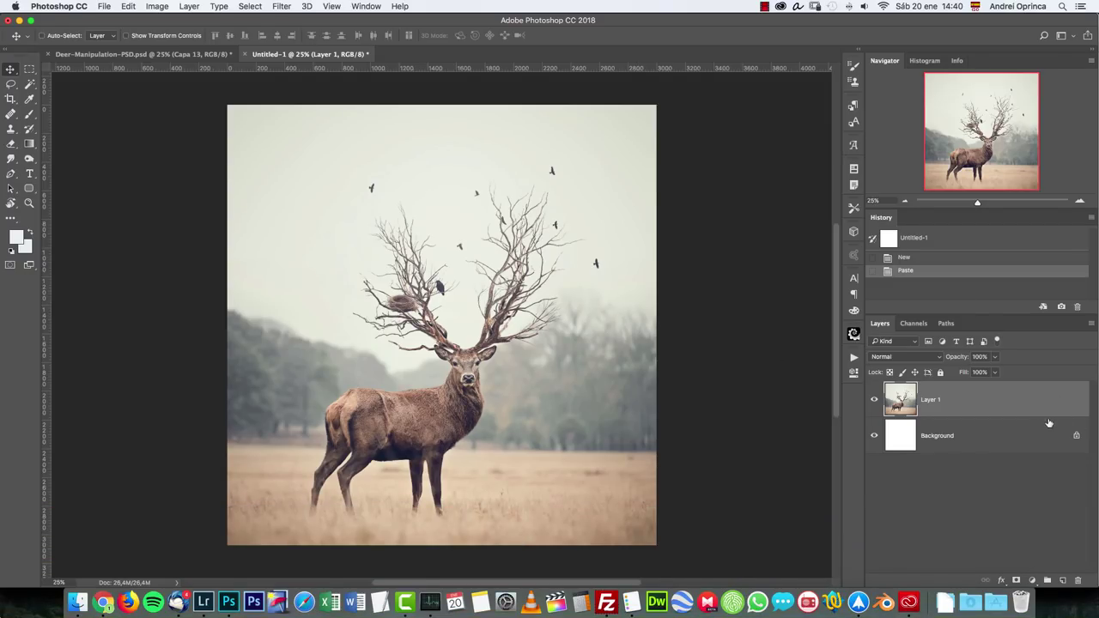
pyautogui.moveTo(1062, 407); pyautogui.dragTo(1077, 580)
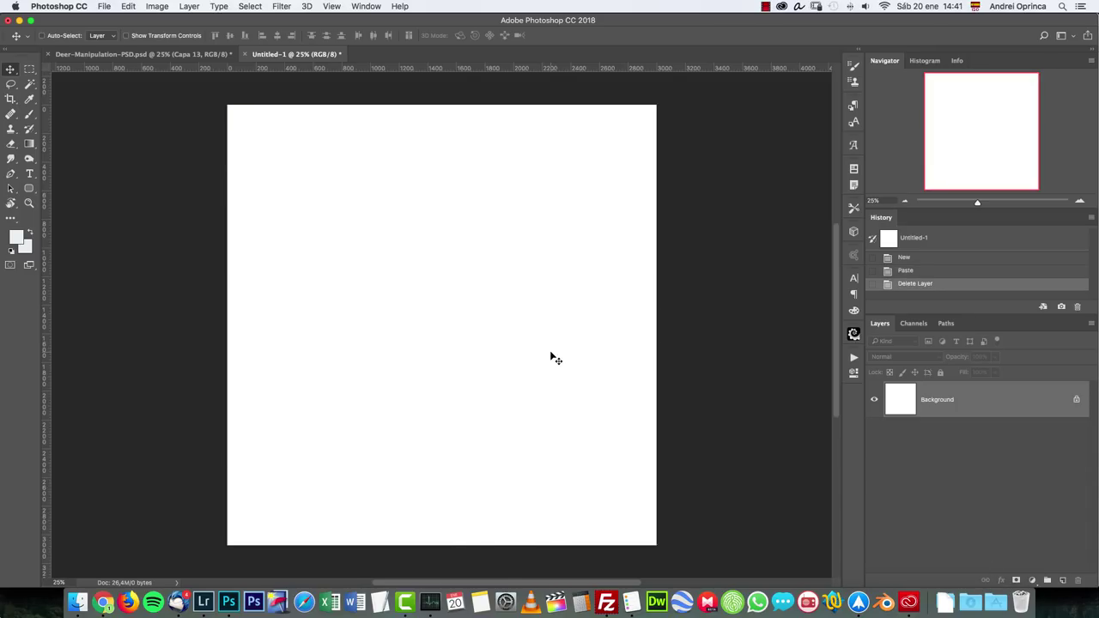
pyautogui.press('super+o')
# Open Depositphotos_7629722_original.jpg, cut all its pixels, and close it without saving
pyautogui.doubleClick(369, 86)
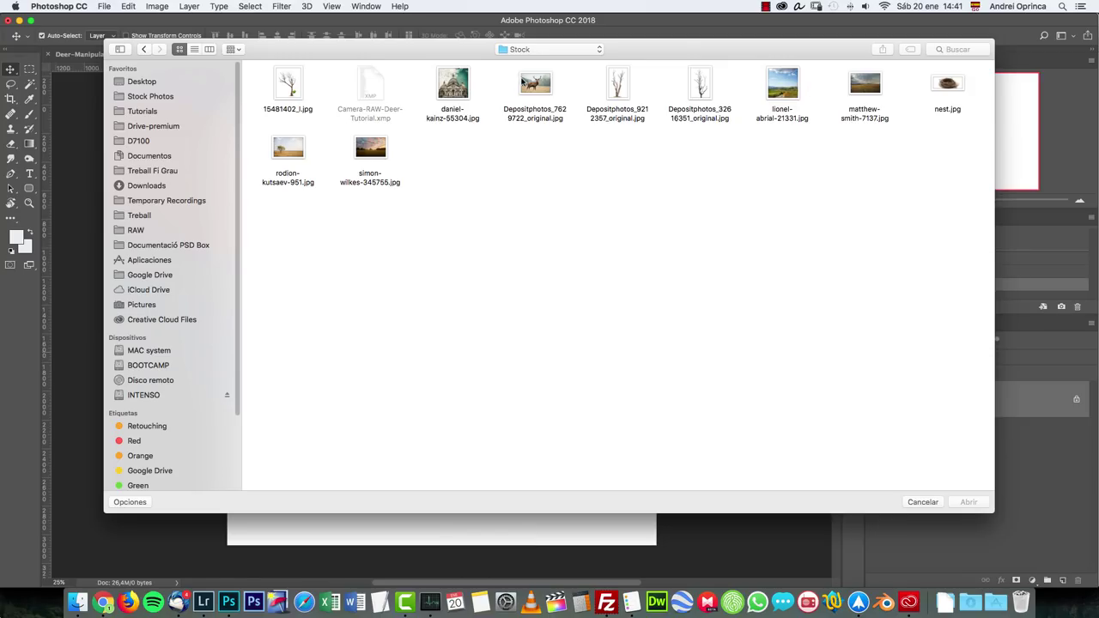
pyautogui.click(536, 85)
pyautogui.press('Return')
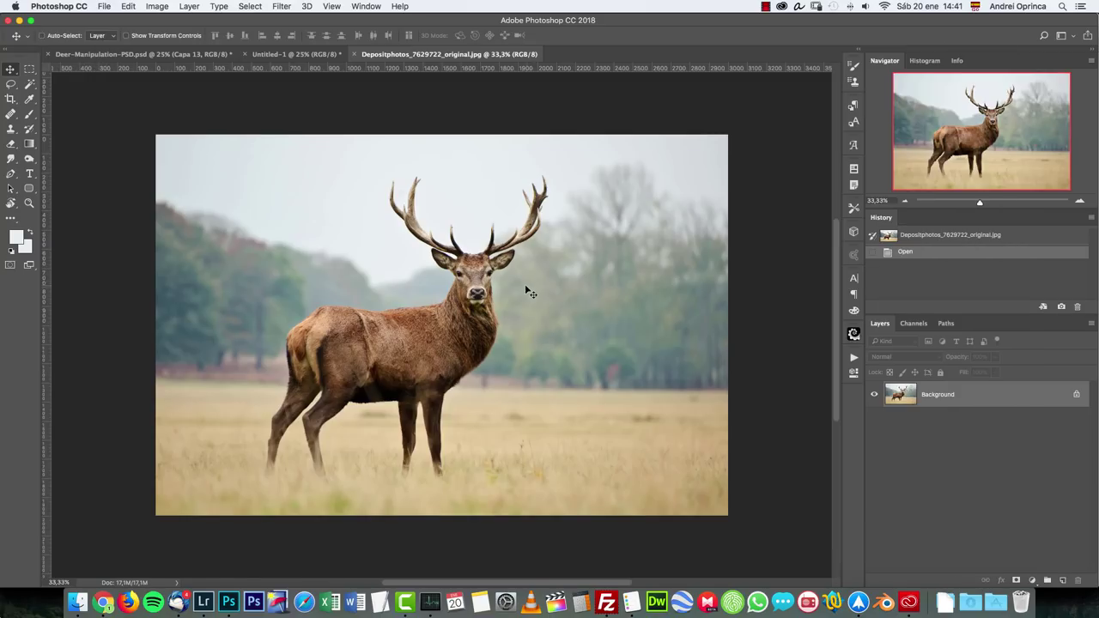
pyautogui.press('super+a')
pyautogui.press('super+x')
pyautogui.press('super+w')
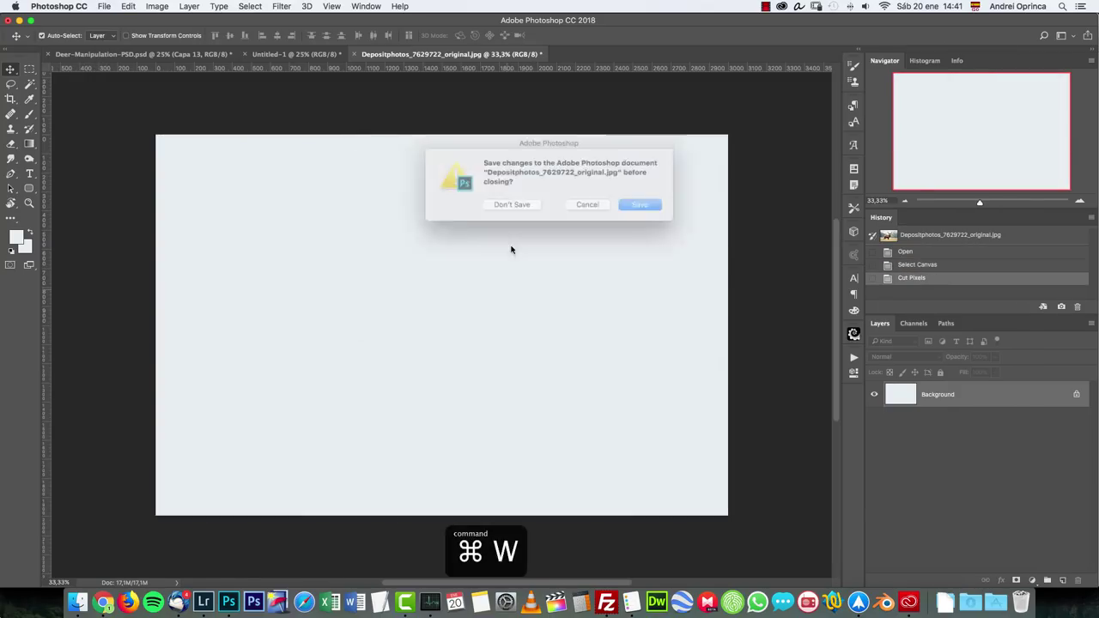
pyautogui.click(510, 206)
# Paste the stag into Untitled-1, move it to the bottom, and name the layer DEER
pyautogui.press('super+v')
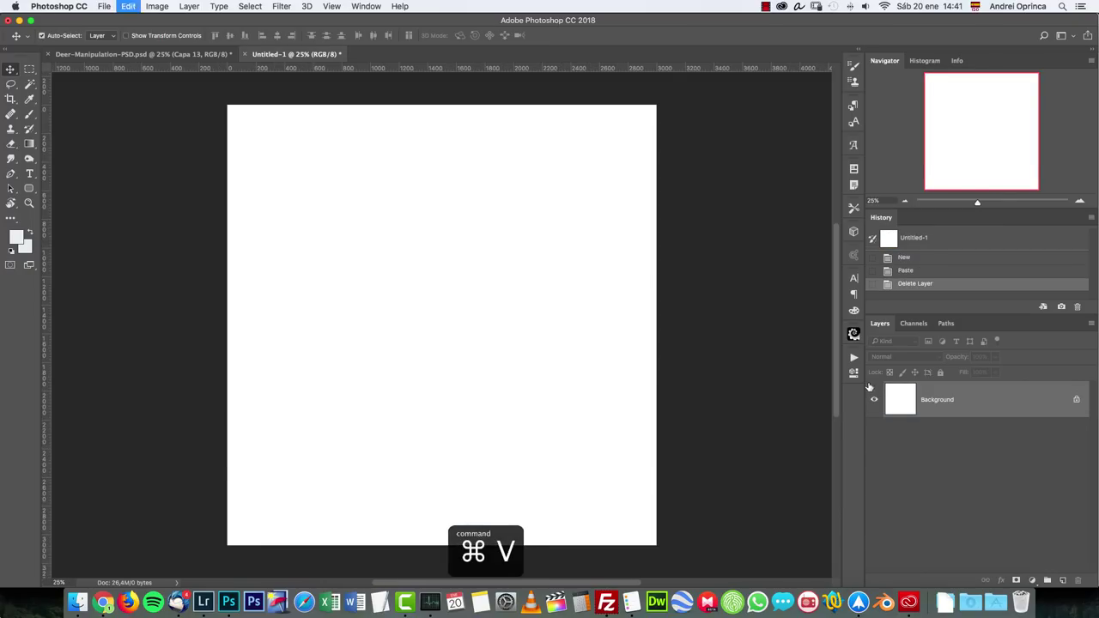
pyautogui.press('super+t')
pyautogui.moveTo(519, 316); pyautogui.dragTo(531, 375)
pyautogui.press('Return')
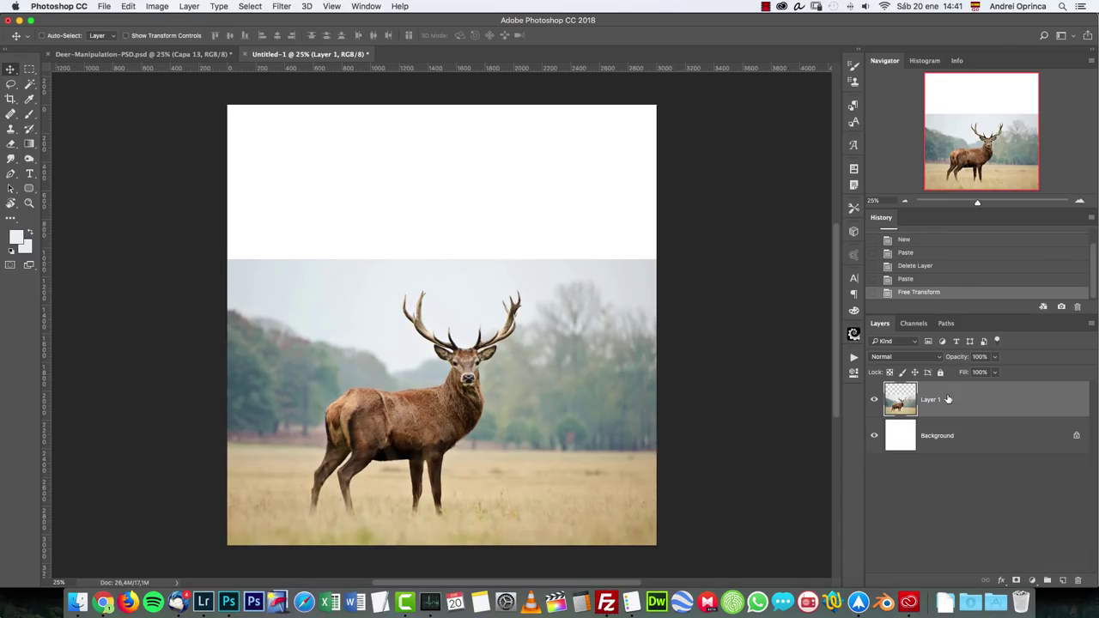
pyautogui.write('DEER')
pyautogui.press('Return')
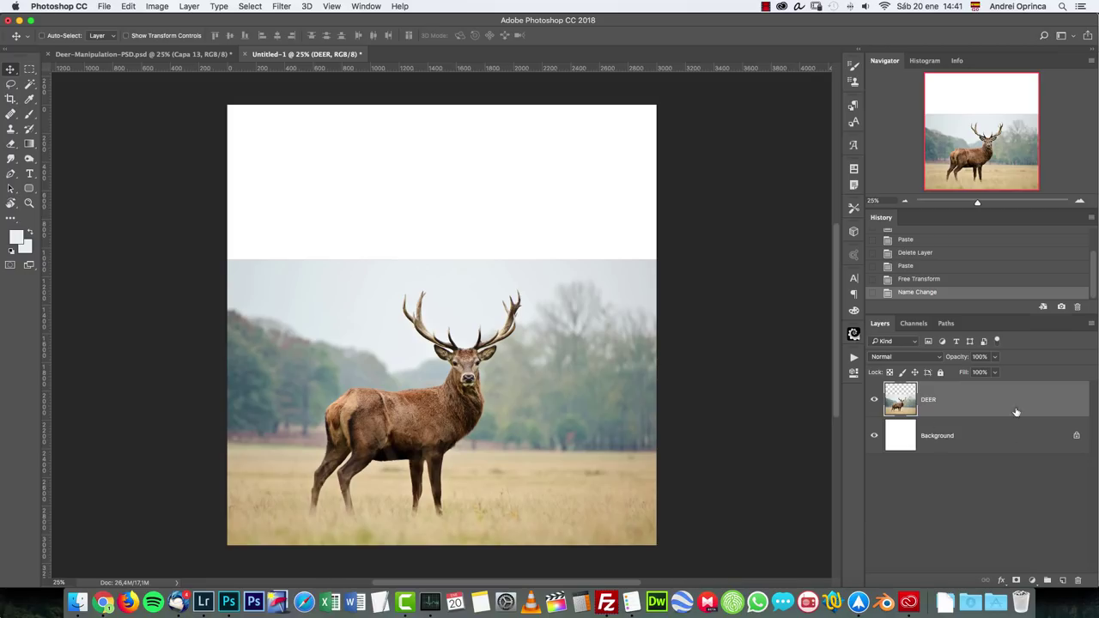
pyautogui.press('super+1')
# Add a new empty layer above DEER and name it SKY FIX
pyautogui.moveTo(565, 341); pyautogui.dragTo(541, 326)
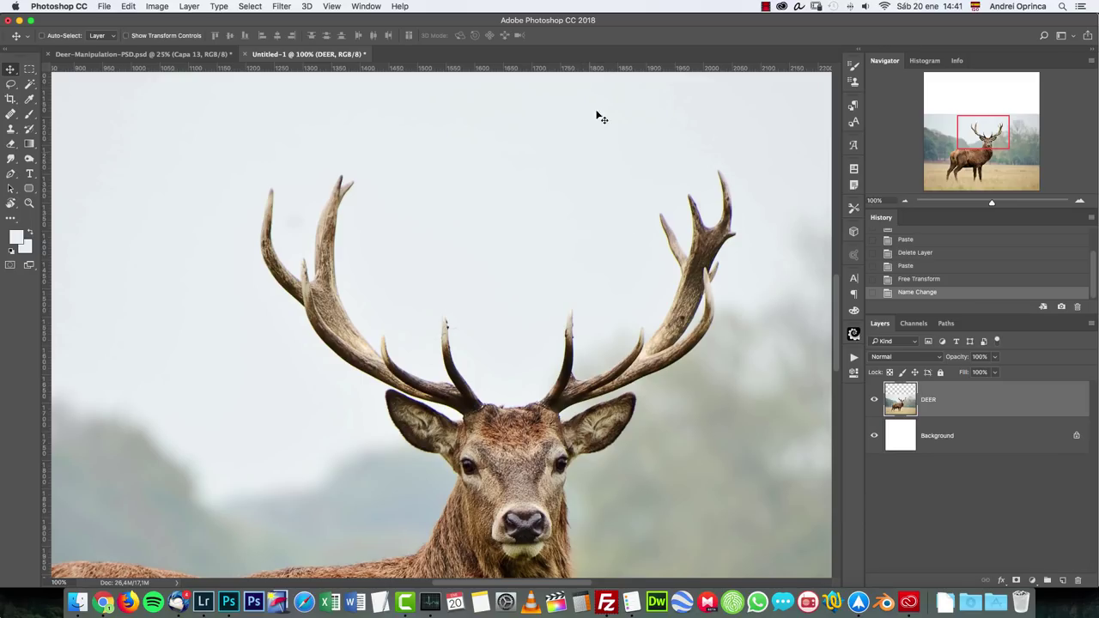
pyautogui.click(1062, 581)
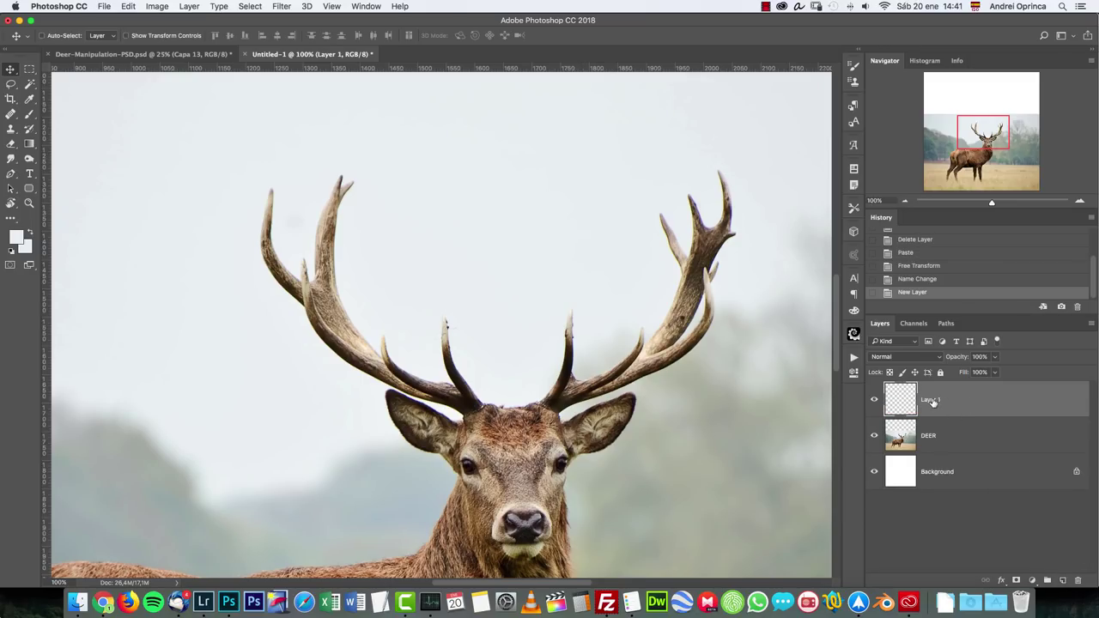
pyautogui.write('SKY FIX')
pyautogui.press('Return')
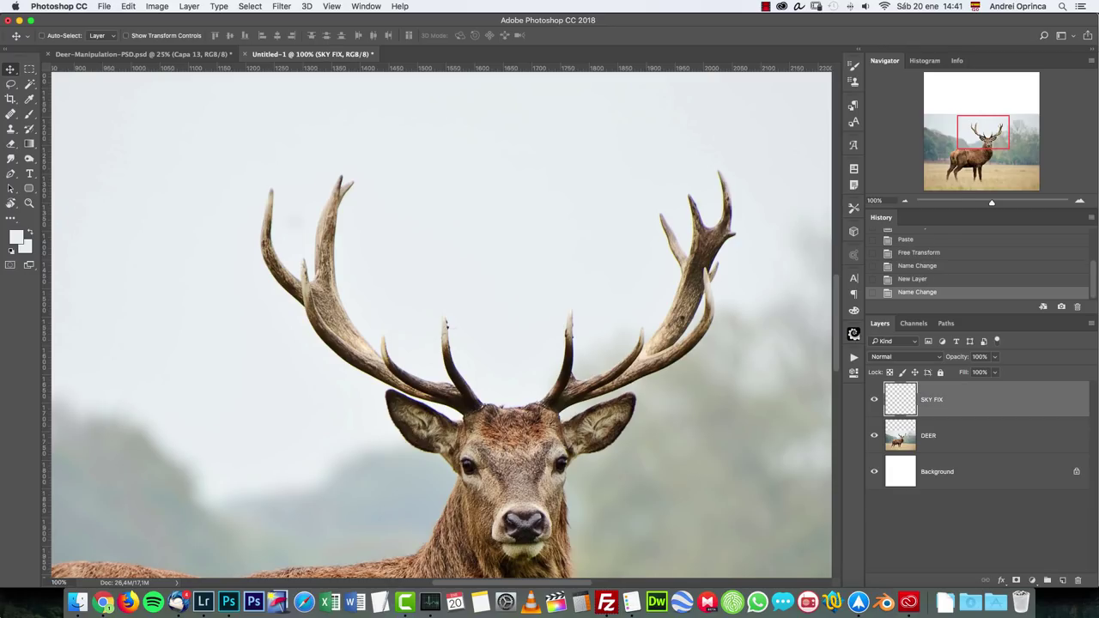
pyautogui.click(29, 119)
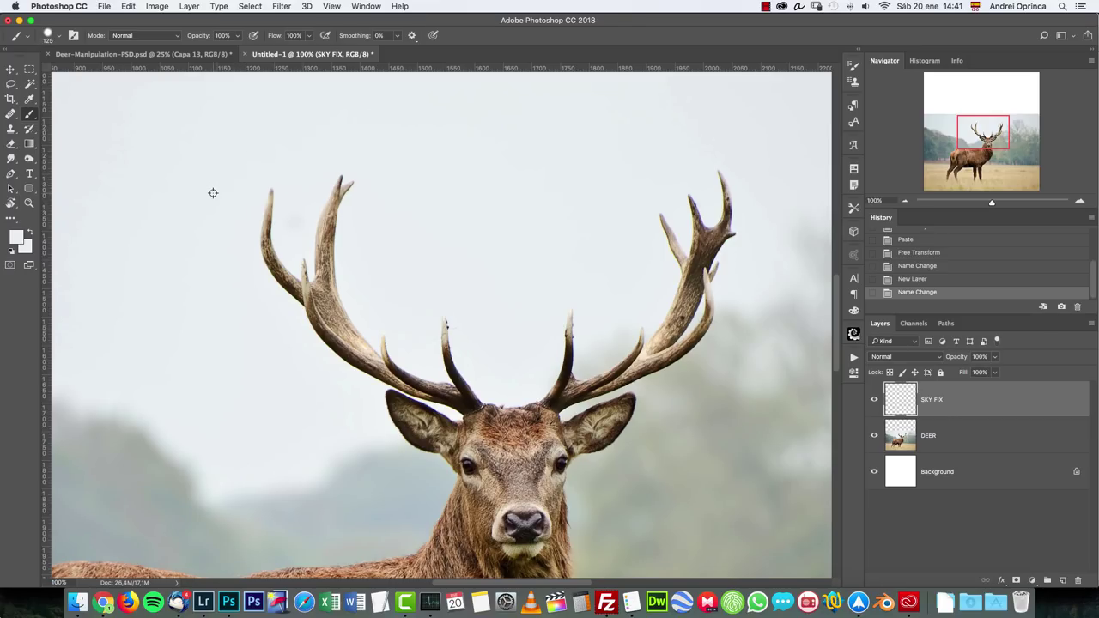
# Paint sky over the left antler with the brush softened to 33% hardness
pyautogui.press('Tab')
pyautogui.press('Tab')
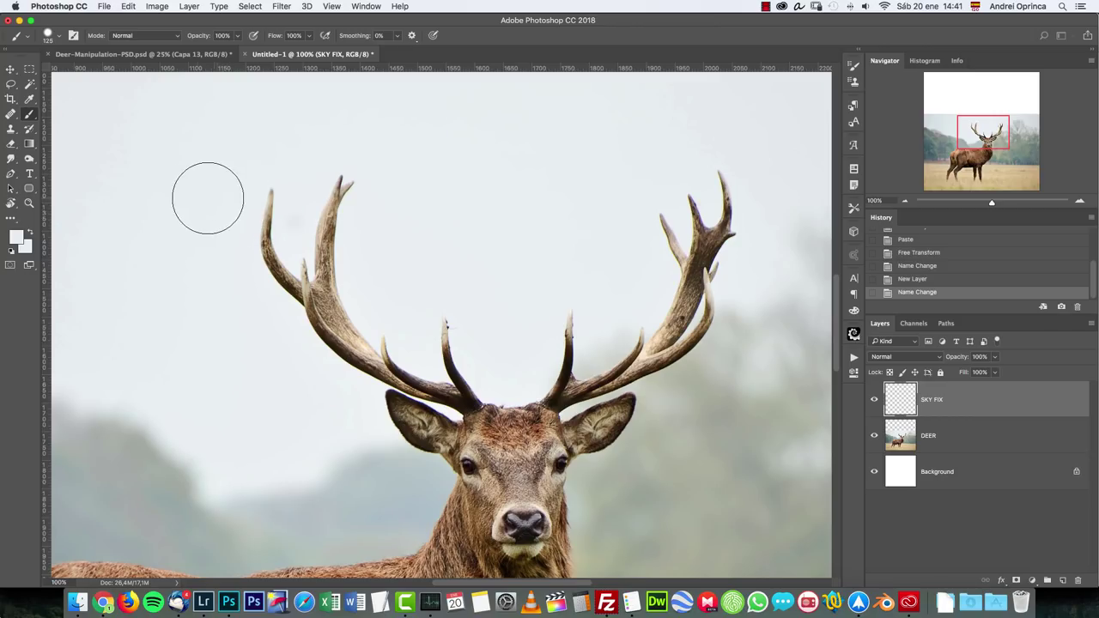
pyautogui.moveTo(281, 196)
pyautogui.mouseDown()
pyautogui.moveTo(323, 183)
pyautogui.moveTo(362, 190)
pyautogui.moveTo(282, 317)
pyautogui.moveTo(358, 349)
pyautogui.moveTo(406, 336)
pyautogui.moveTo(408, 304)
pyautogui.mouseUp()
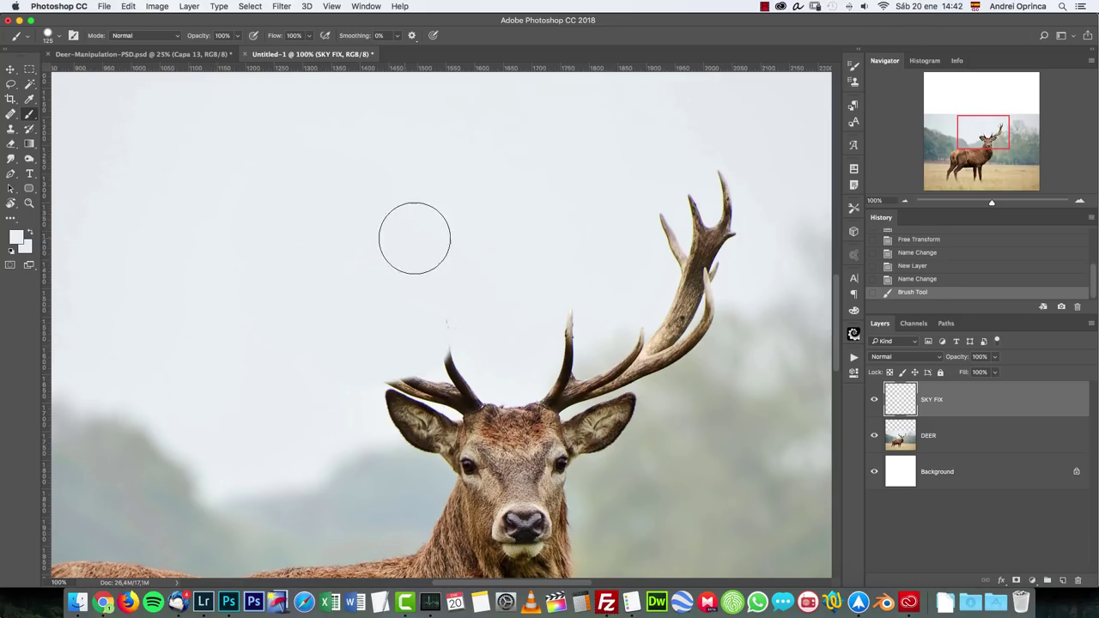
pyautogui.rightClick(405, 239)
pyautogui.moveTo(490, 299); pyautogui.dragTo(478, 304)
pyautogui.click(321, 314)
pyautogui.moveTo(420, 326)
pyautogui.mouseDown()
pyautogui.moveTo(447, 348)
pyautogui.moveTo(399, 354)
pyautogui.moveTo(442, 368)
pyautogui.moveTo(408, 367)
pyautogui.moveTo(461, 375)
pyautogui.moveTo(448, 381)
pyautogui.moveTo(423, 368)
pyautogui.moveTo(482, 372)
pyautogui.moveTo(450, 384)
pyautogui.moveTo(491, 395)
pyautogui.mouseUp()
# Paint sampled sky tones over the right antler's tines and the antler stub on the head
pyautogui.moveTo(568, 364)
pyautogui.mouseDown()
pyautogui.moveTo(598, 357)
pyautogui.moveTo(581, 310)
pyautogui.moveTo(657, 240)
pyautogui.moveTo(697, 164)
pyautogui.moveTo(687, 189)
pyautogui.mouseUp()
pyautogui.press('cmd+z')
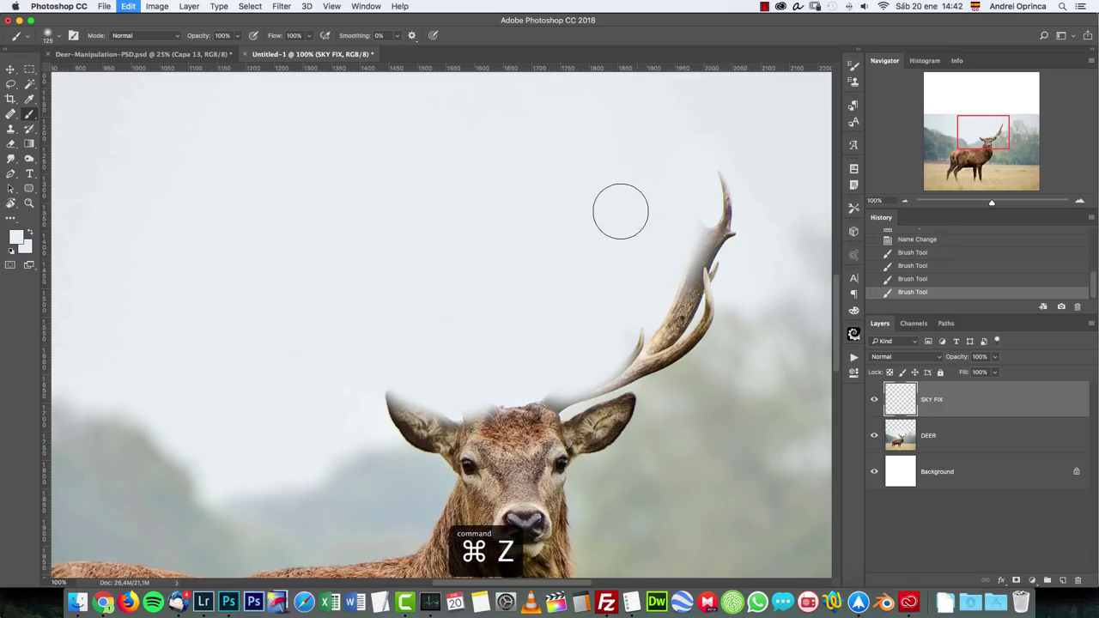
pyautogui.press('alt+cmd+z')
pyautogui.moveTo(695, 191)
pyautogui.mouseDown()
pyautogui.moveTo(680, 218)
pyautogui.moveTo(652, 230)
pyautogui.moveTo(646, 256)
pyautogui.moveTo(710, 228)
pyautogui.moveTo(730, 205)
pyautogui.moveTo(726, 237)
pyautogui.moveTo(657, 325)
pyautogui.moveTo(610, 355)
pyautogui.moveTo(598, 341)
pyautogui.moveTo(609, 308)
pyautogui.moveTo(592, 305)
pyautogui.moveTo(543, 360)
pyautogui.moveTo(613, 359)
pyautogui.moveTo(593, 359)
pyautogui.moveTo(575, 339)
pyautogui.moveTo(679, 327)
pyautogui.moveTo(636, 351)
pyautogui.moveTo(648, 345)
pyautogui.moveTo(554, 375)
pyautogui.moveTo(584, 366)
pyautogui.moveTo(613, 336)
pyautogui.moveTo(545, 369)
pyautogui.mouseUp()
pyautogui.hscroll(5, 636, 322)
pyautogui.keyDown('alt'); pyautogui.click(652, 336); pyautogui.keyUp('alt')
pyautogui.press('super+z')
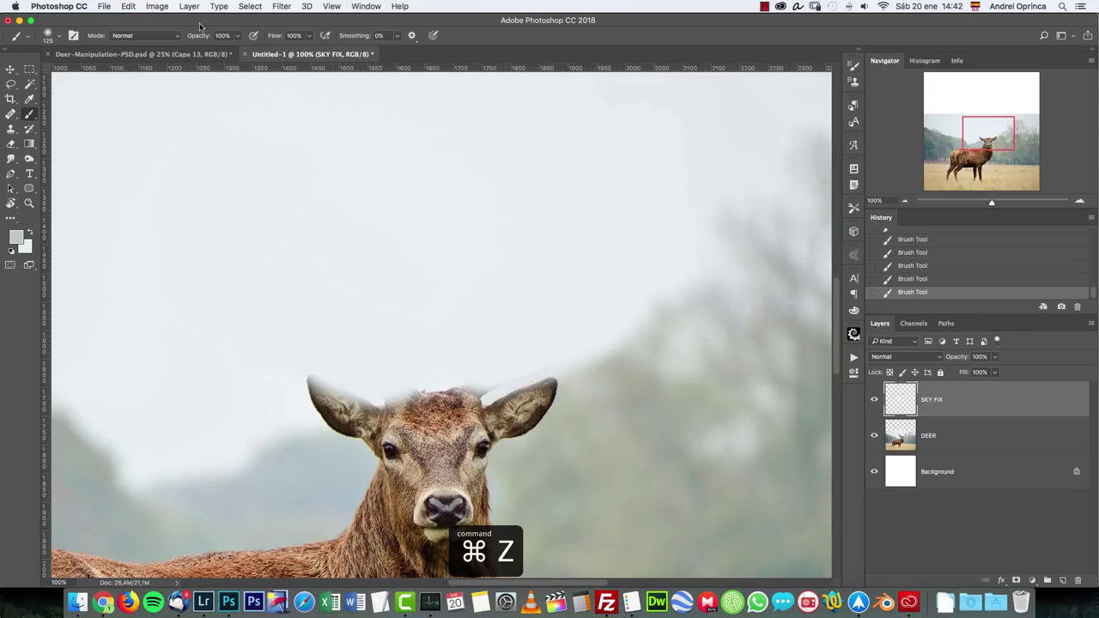
pyautogui.keyDown('alt'); pyautogui.click(574, 330); pyautogui.keyUp('alt')
pyautogui.moveTo(493, 358); pyautogui.dragTo(491, 368)
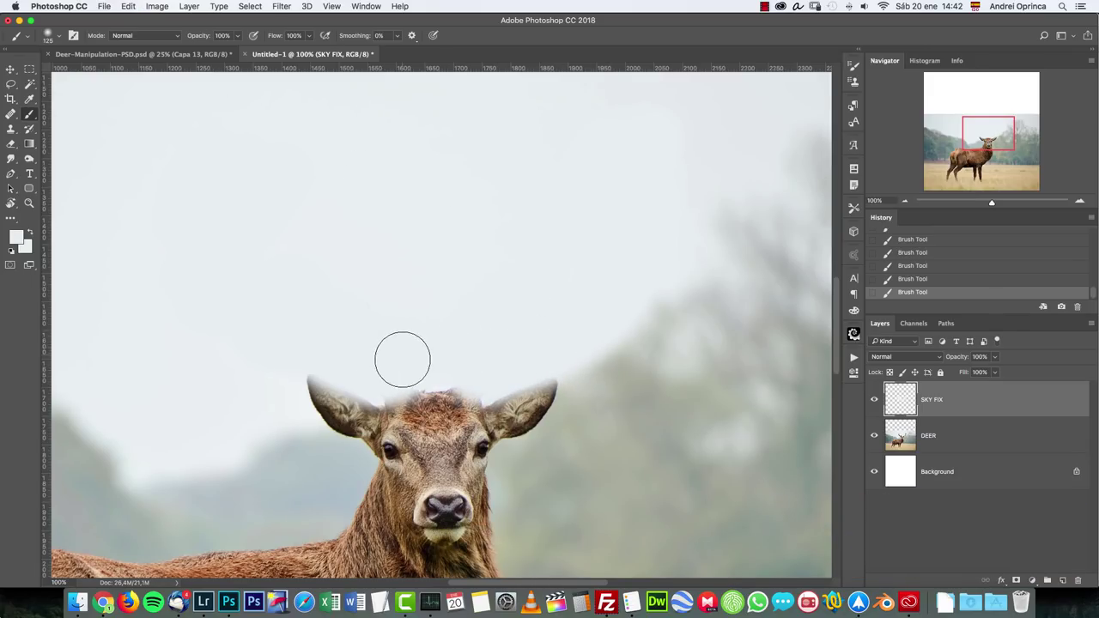
# Zoom to 200% on the stag's head and add a layer mask to SKY FIX
pyautogui.moveTo(631, 343)
pyautogui.mouseDown()
pyautogui.moveTo(552, 349)
pyautogui.moveTo(511, 331)
pyautogui.mouseUp()
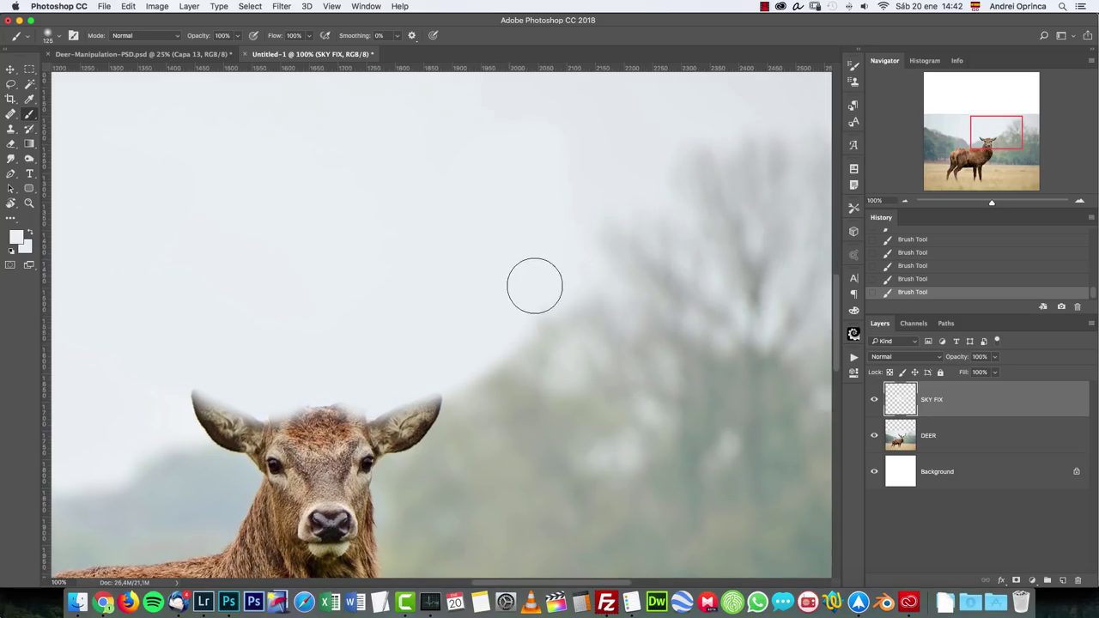
pyautogui.scroll(-4, 641, 309)
pyautogui.hscroll(3, 641, 309)
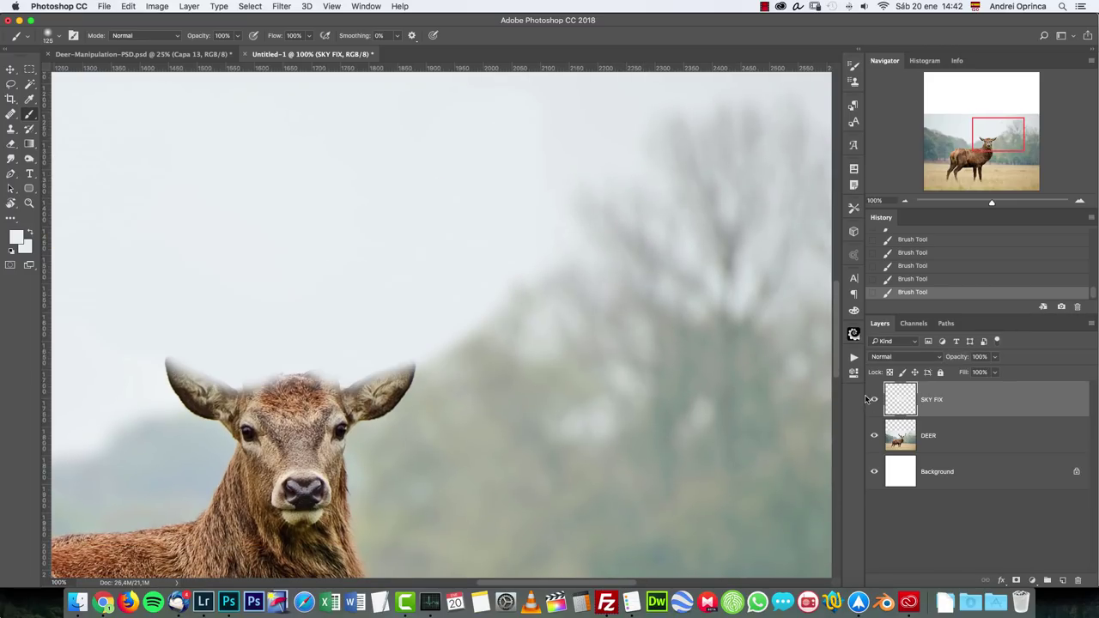
pyautogui.click(1080, 201)
pyautogui.hscroll(-5, 631, 352)
pyautogui.scroll(-2, 631, 352)
pyautogui.click(1016, 581)
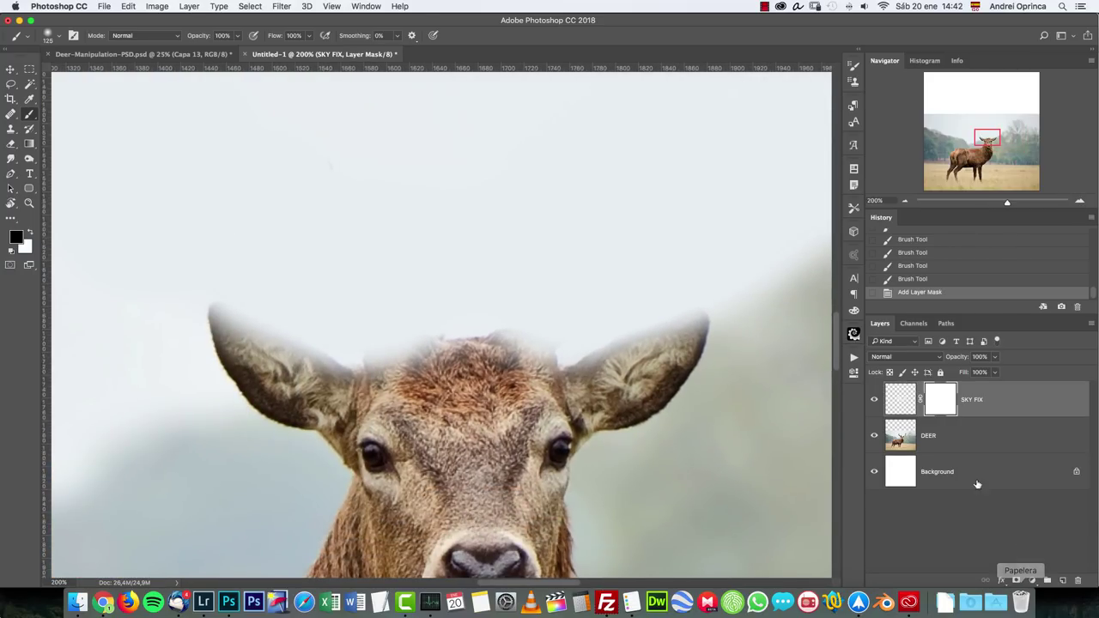
# Lower SKY FIX opacity to 61%, set brush hardness to about 84%, and zoom to 300%
pyautogui.click(993, 357)
pyautogui.moveTo(994, 371); pyautogui.dragTo(975, 371)
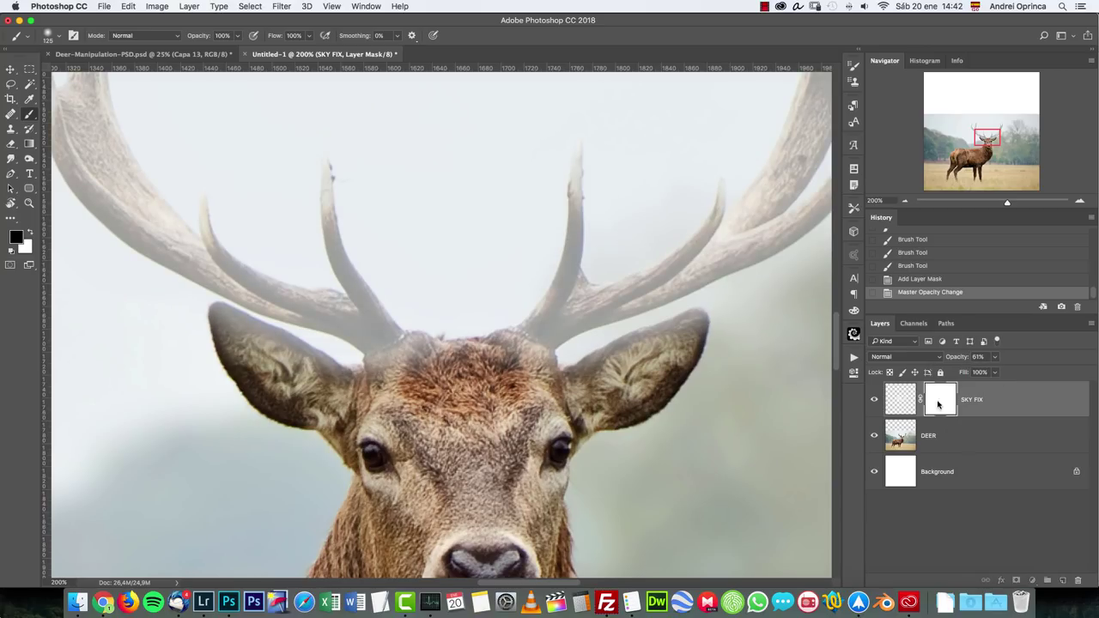
pyautogui.hscroll(-5, 455, 335)
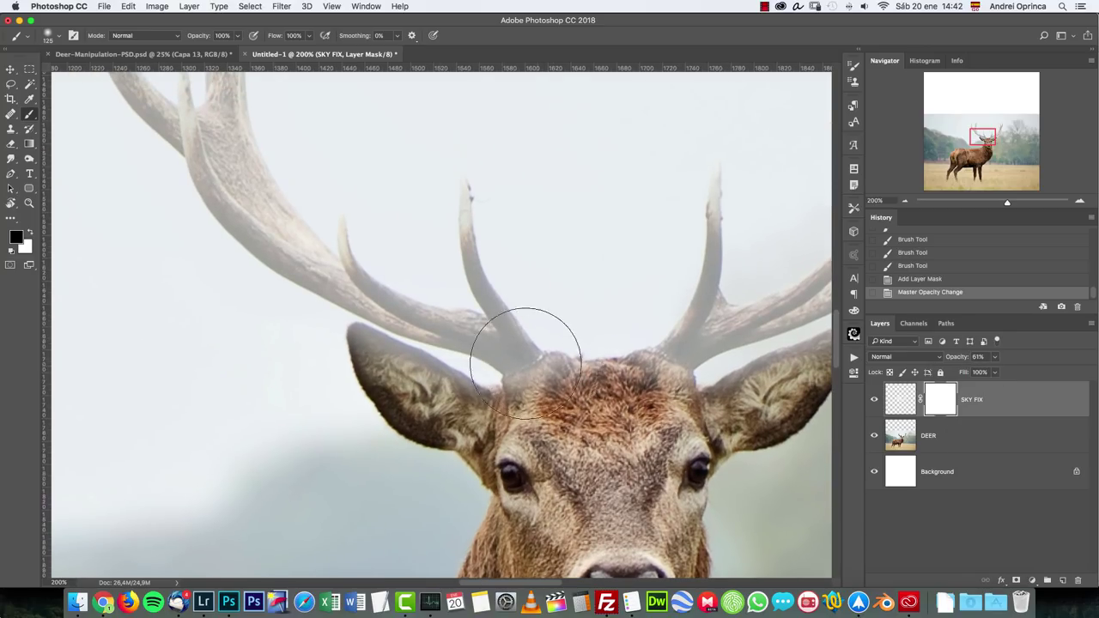
pyautogui.rightClick(373, 287)
pyautogui.moveTo(480, 347); pyautogui.dragTo(485, 348)
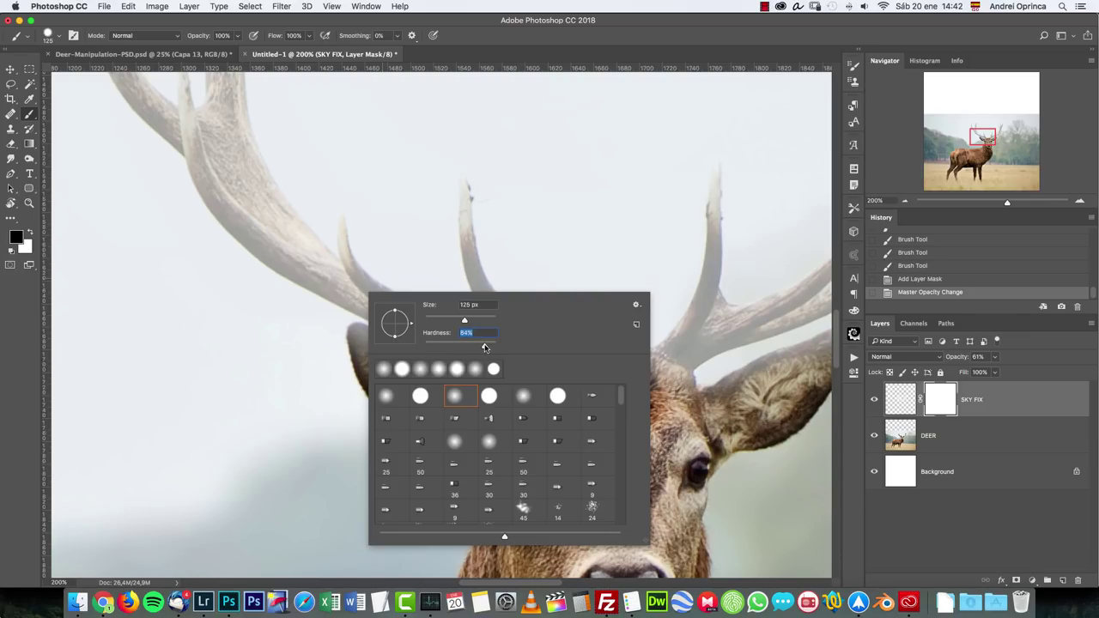
pyautogui.press('Return')
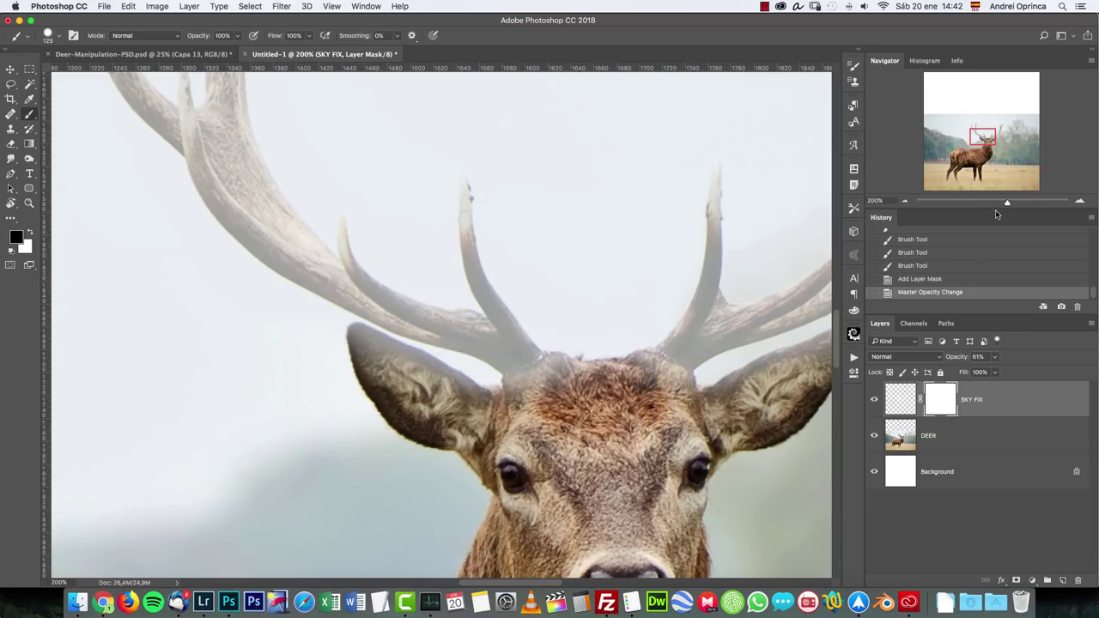
pyautogui.click(1079, 202)
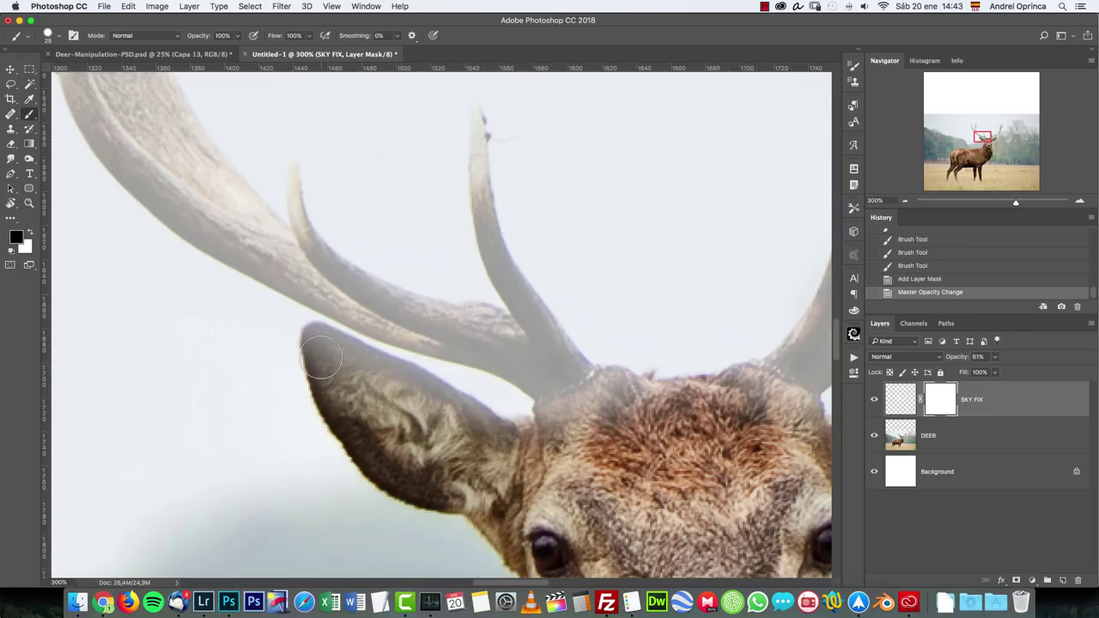
# Paint on the SKY FIX mask to clear haze from the ear tip and across the ear
pyautogui.click(320, 348)
pyautogui.press('x')
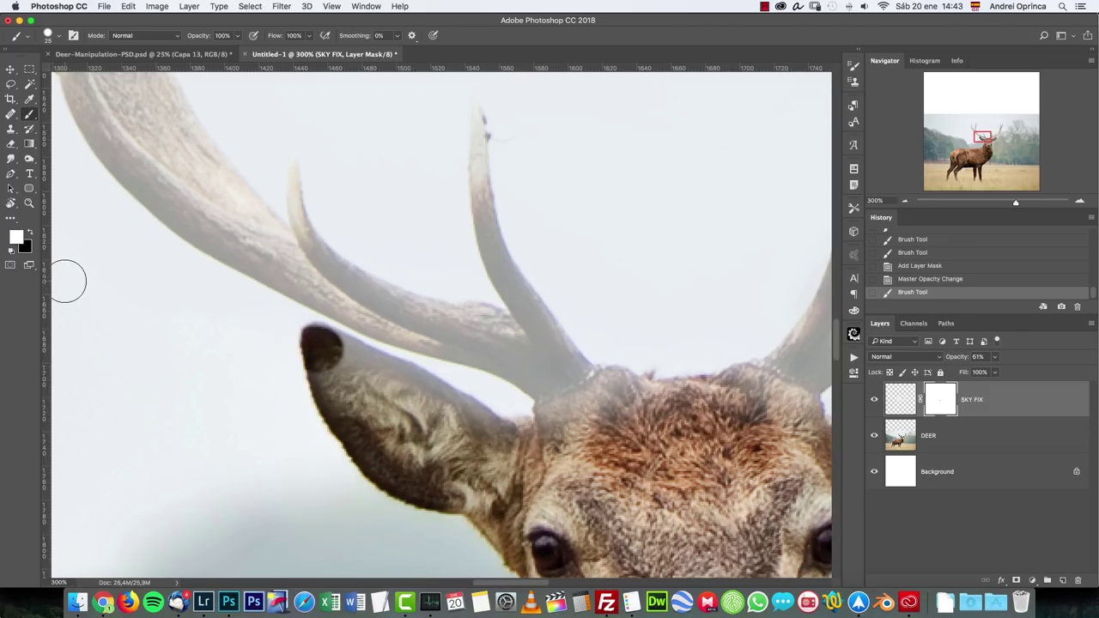
pyautogui.press('x')
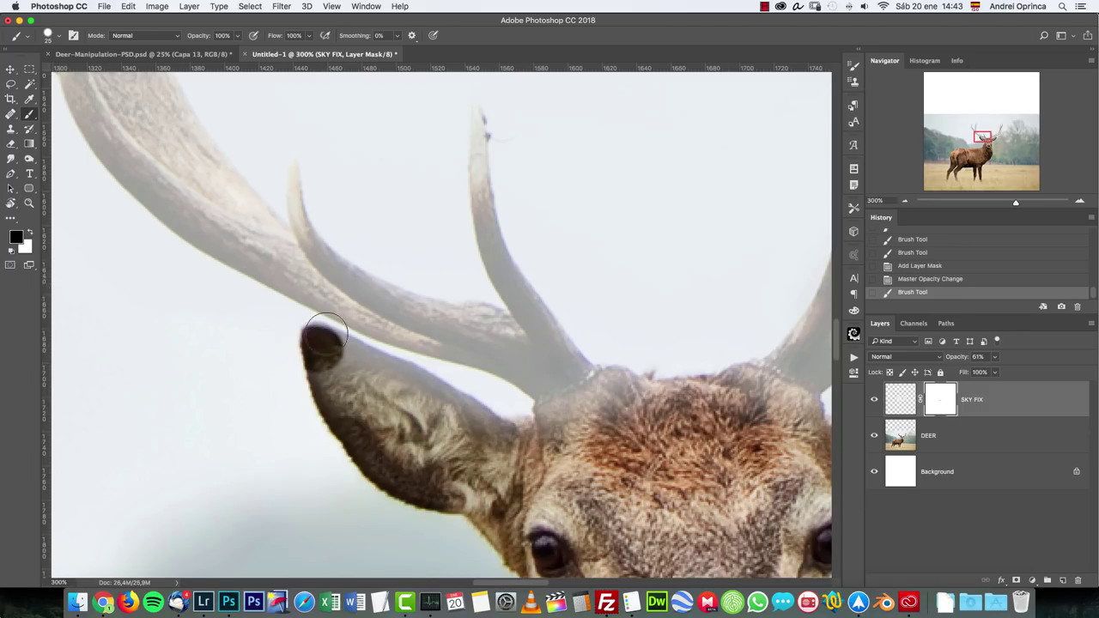
pyautogui.click(324, 355)
pyautogui.click(331, 360)
pyautogui.click(335, 356)
pyautogui.moveTo(335, 355); pyautogui.dragTo(439, 411)
# With a 30 px brush, clear the haze from the top of the head and the ear edge
pyautogui.click(852, 66)
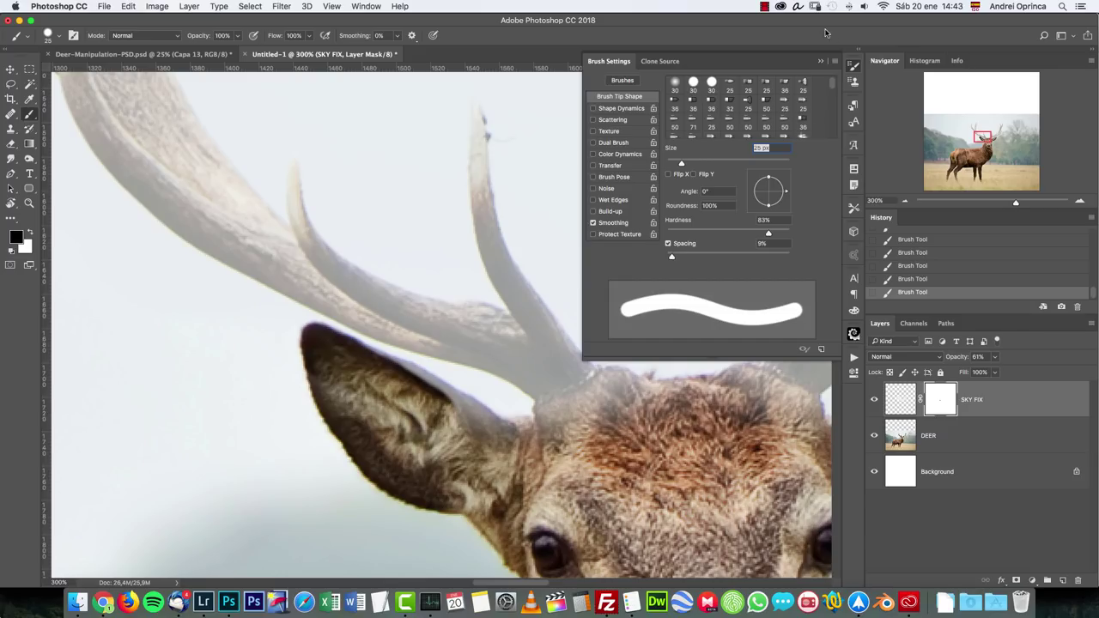
pyautogui.click(821, 61)
pyautogui.press('[')
pyautogui.press('[')
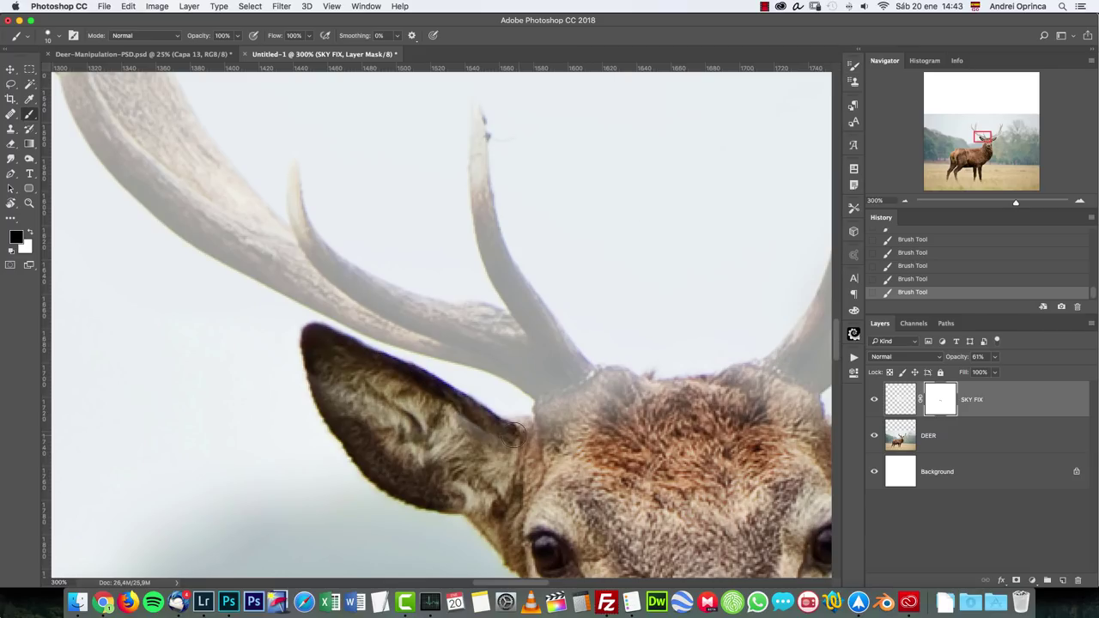
pyautogui.press(']')
pyautogui.press(']')
pyautogui.moveTo(541, 417)
pyautogui.mouseDown()
pyautogui.moveTo(632, 396)
pyautogui.moveTo(708, 425)
pyautogui.moveTo(482, 433)
pyautogui.mouseUp()
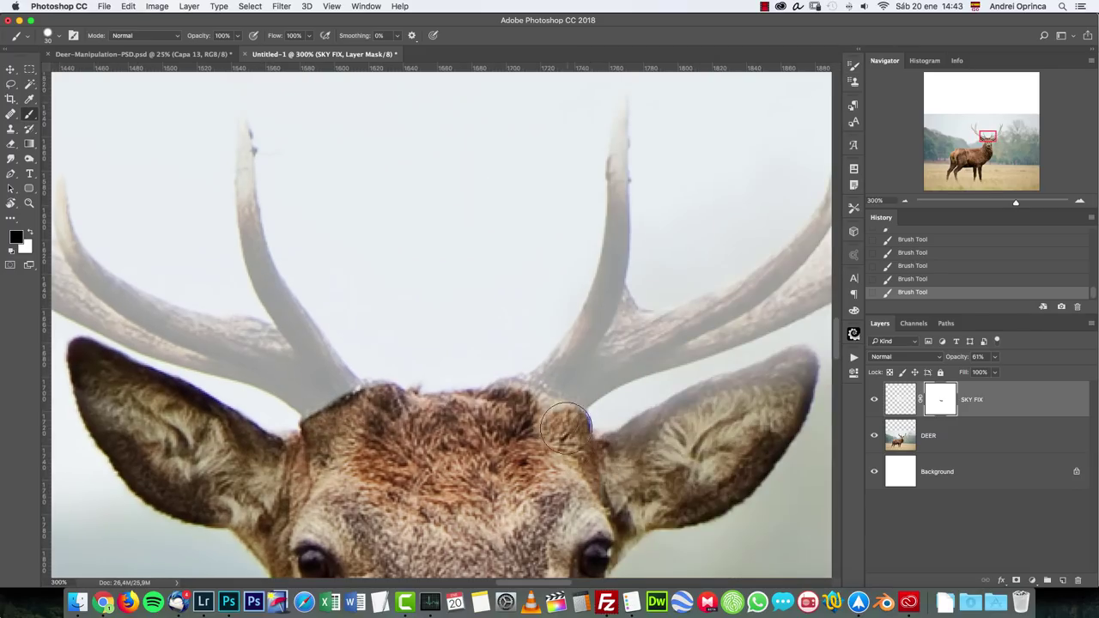
pyautogui.press('x')
pyautogui.moveTo(635, 399)
pyautogui.mouseDown()
pyautogui.moveTo(773, 377)
pyautogui.moveTo(687, 387)
pyautogui.moveTo(653, 417)
pyautogui.mouseUp()
pyautogui.press('x')
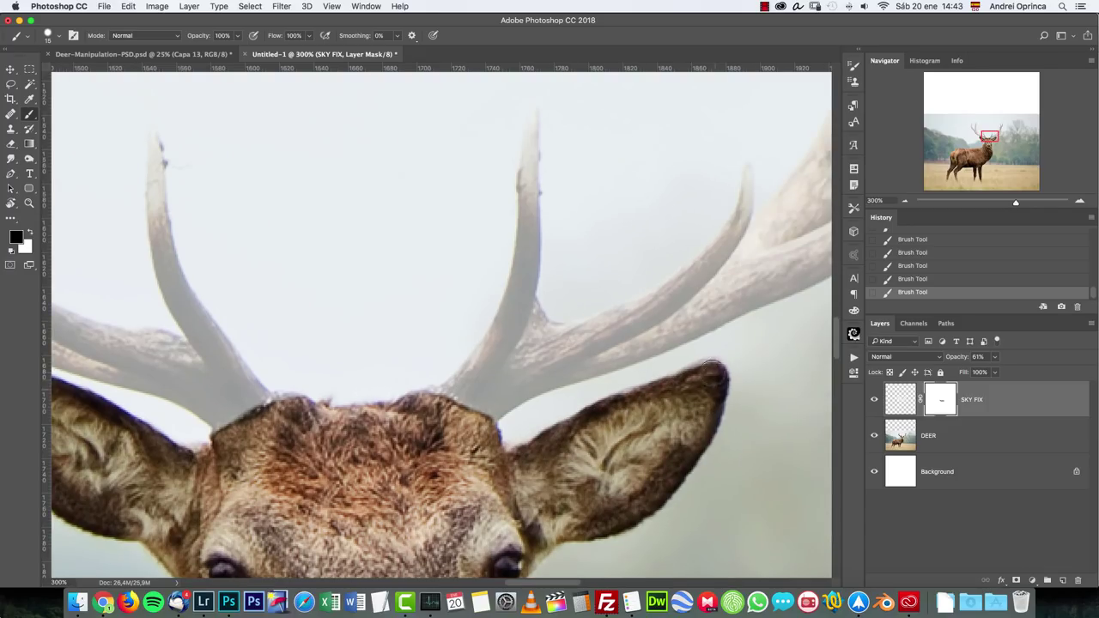
pyautogui.press('super+1')
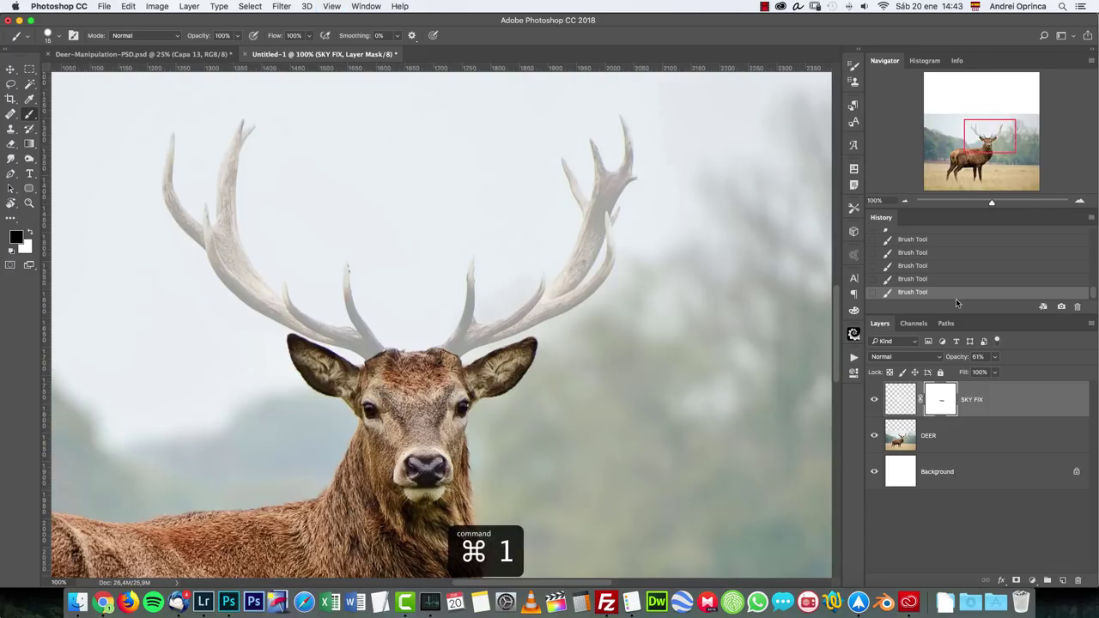
# Raise SKY FIX opacity to 100% and fill the Background with the sampled pale sky colour
pyautogui.click(994, 357)
pyautogui.moveTo(994, 371); pyautogui.dragTo(1022, 379)
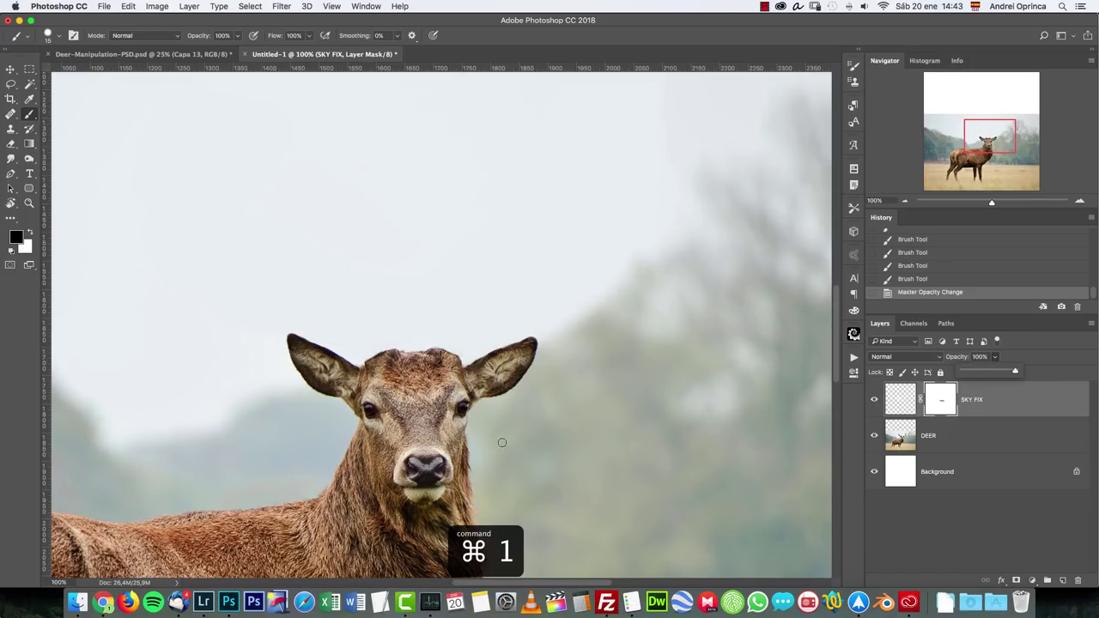
pyautogui.click(905, 203)
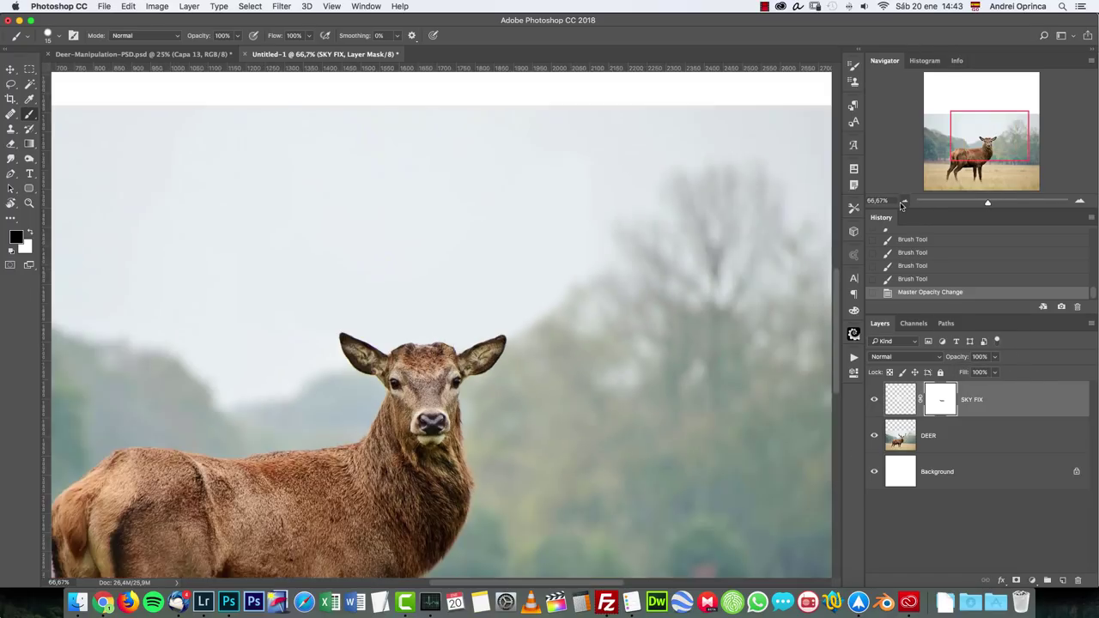
pyautogui.click(904, 203)
pyautogui.click(904, 202)
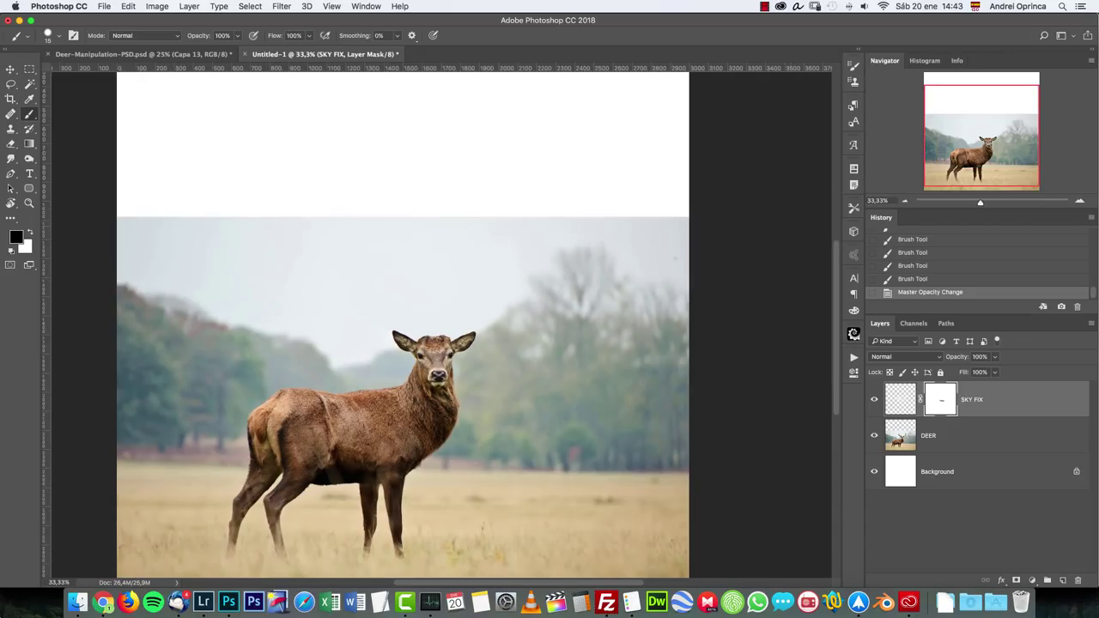
pyautogui.moveTo(484, 235); pyautogui.dragTo(495, 249)
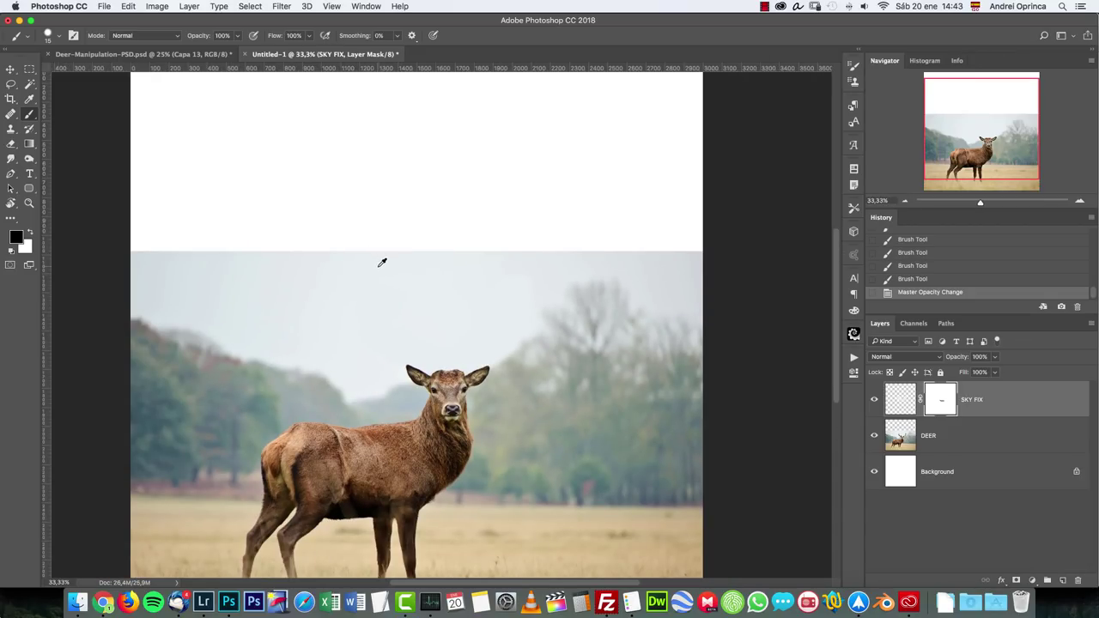
pyautogui.keyDown('alt'); pyautogui.click(420, 250); pyautogui.keyUp('alt')
pyautogui.click(985, 472)
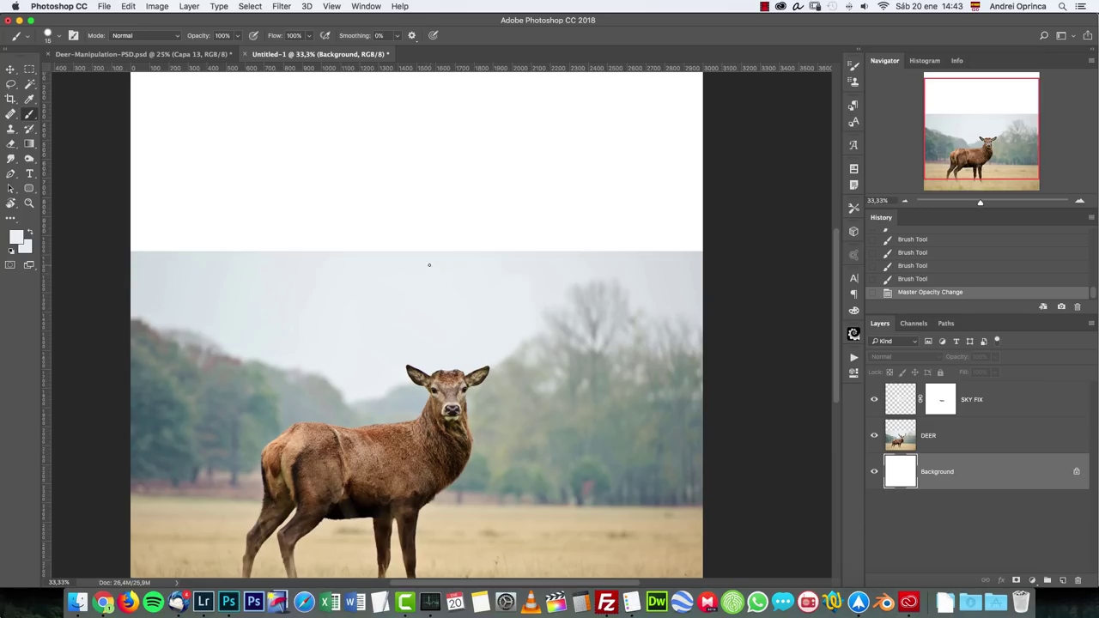
pyautogui.hotkey('alt', 'BackSpace')
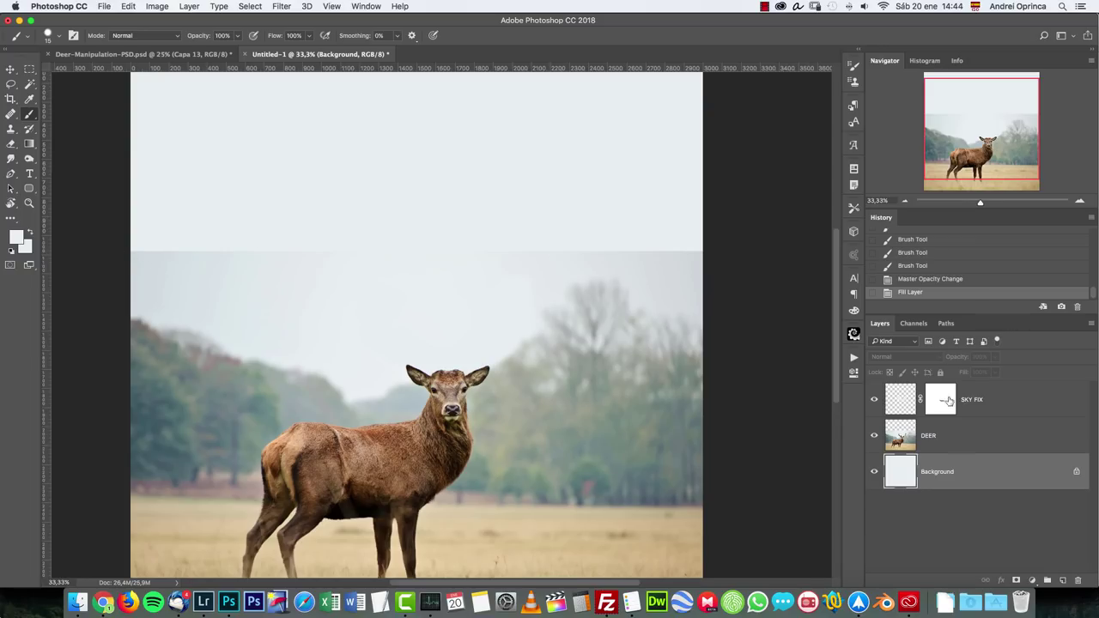
# Add a white layer mask to DEER and bring up the Gradient Editor
pyautogui.click(952, 438)
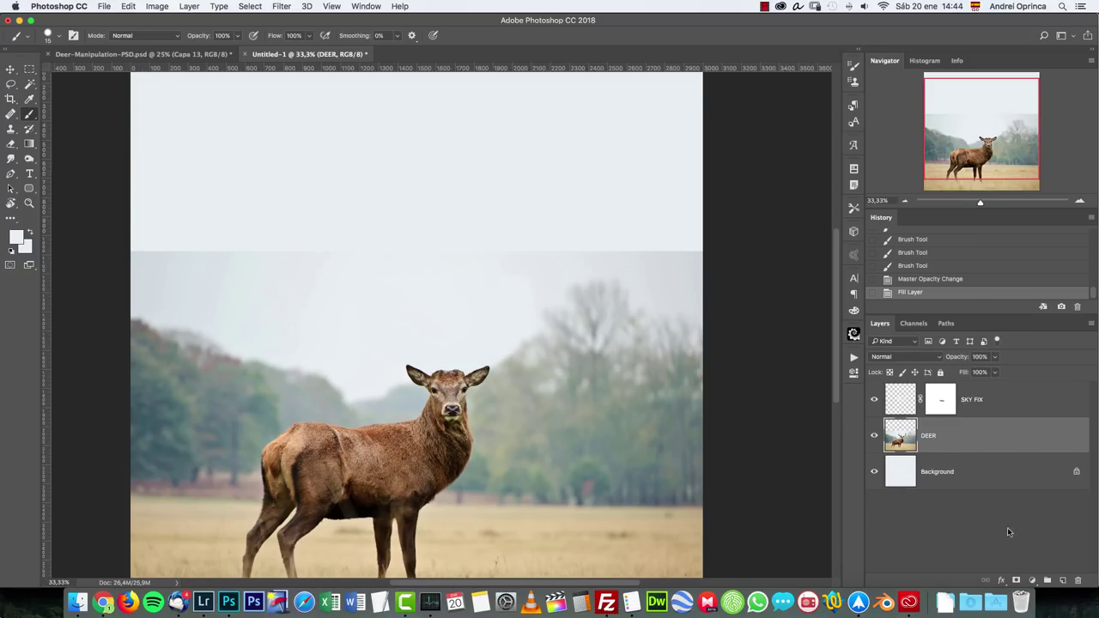
pyautogui.click(1017, 580)
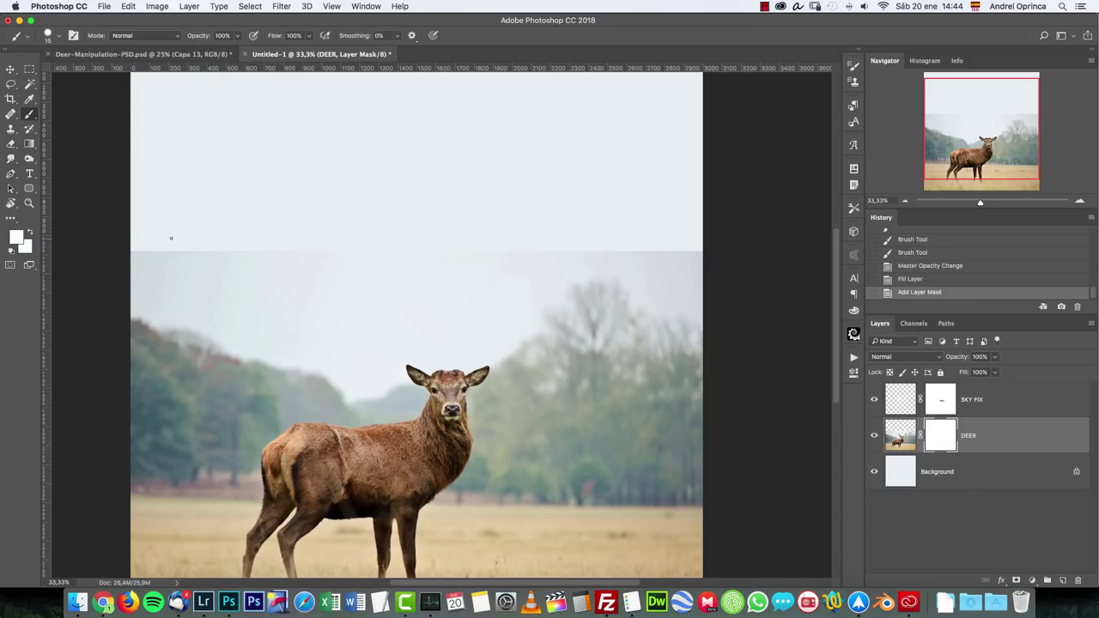
pyautogui.click(29, 144)
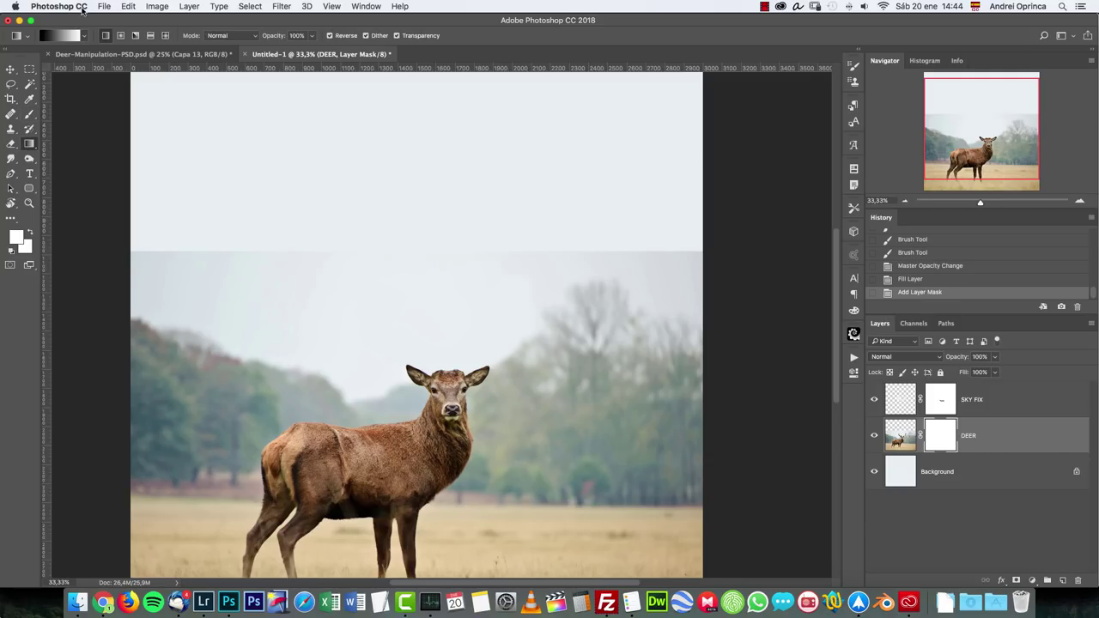
pyautogui.click(63, 37)
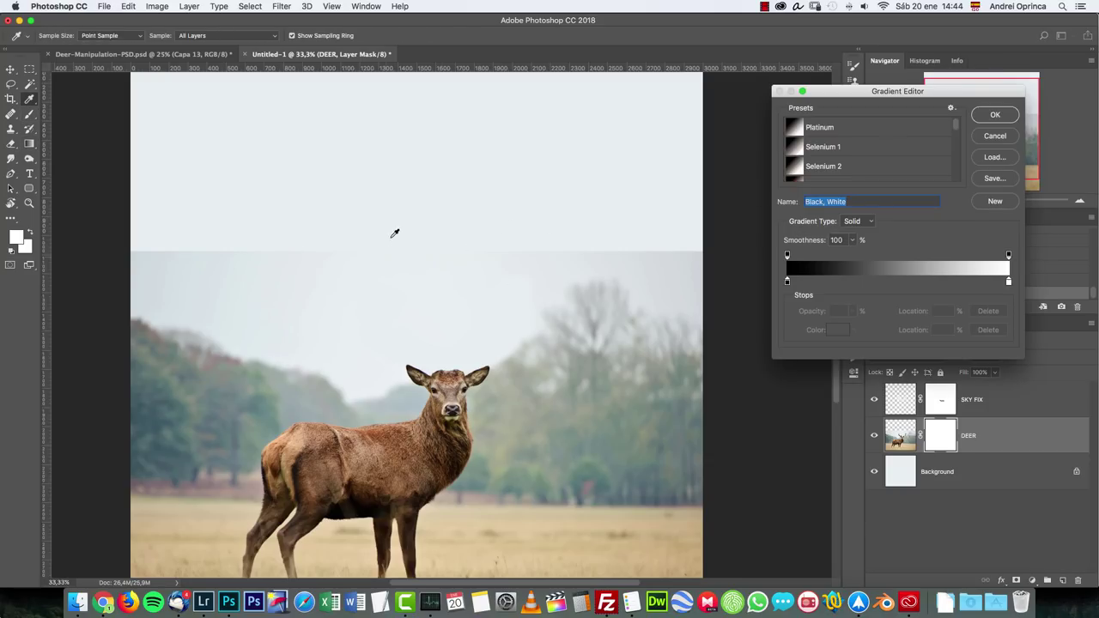
# Check the gradient's black and white stops, leaving the gradient unchanged
pyautogui.click(950, 108)
pyautogui.press('Escape')
pyautogui.press('Escape')
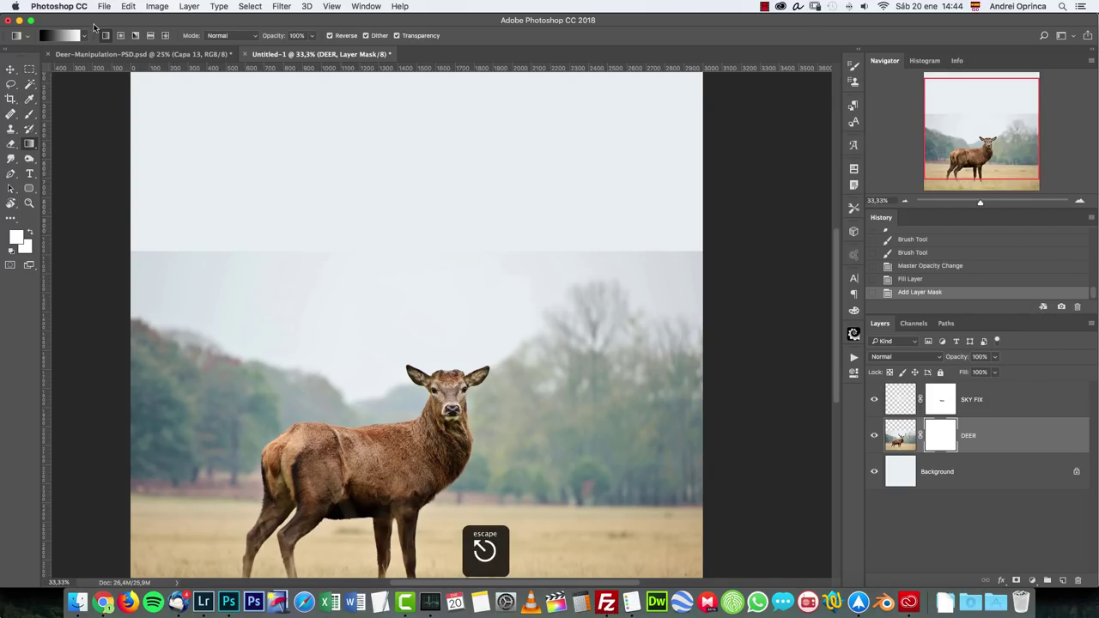
pyautogui.click(66, 36)
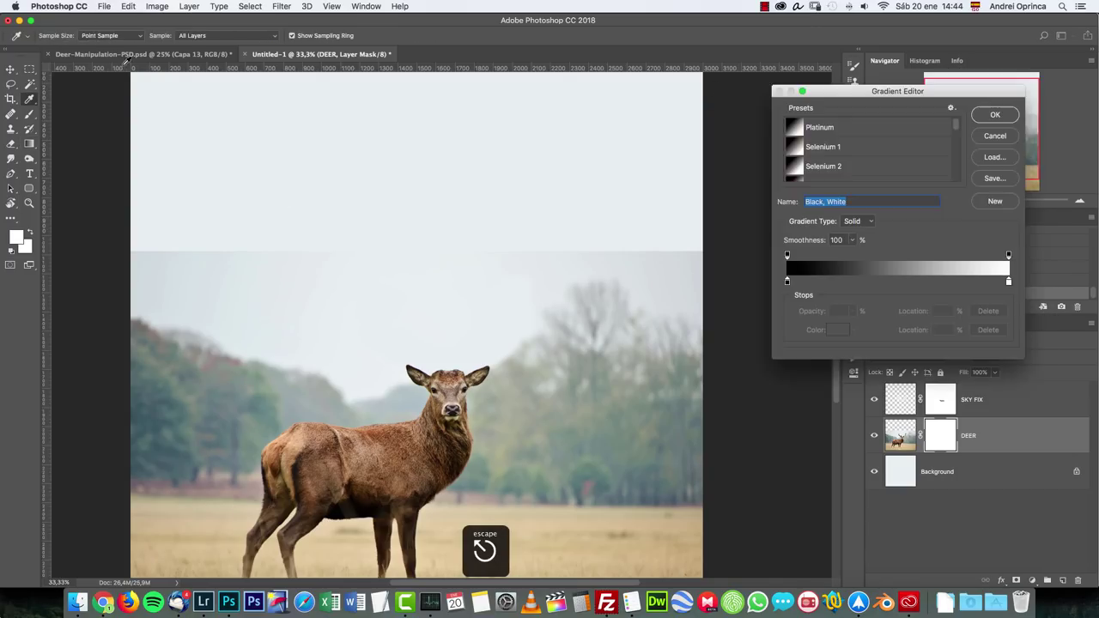
pyautogui.doubleClick(787, 282)
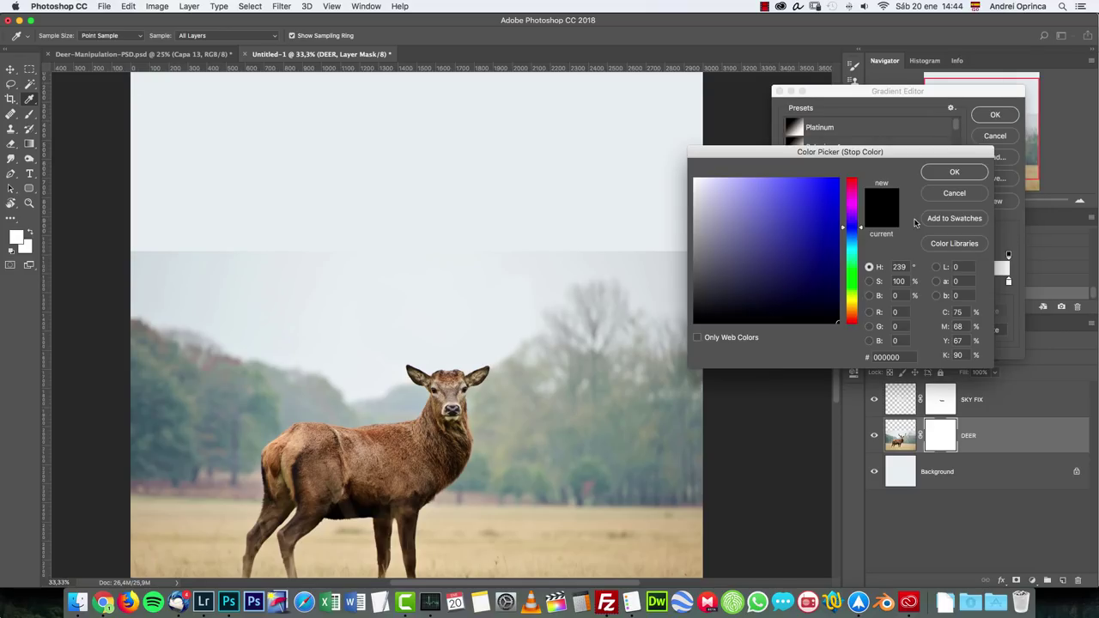
pyautogui.click(961, 198)
pyautogui.click(1010, 282)
pyautogui.press('Escape')
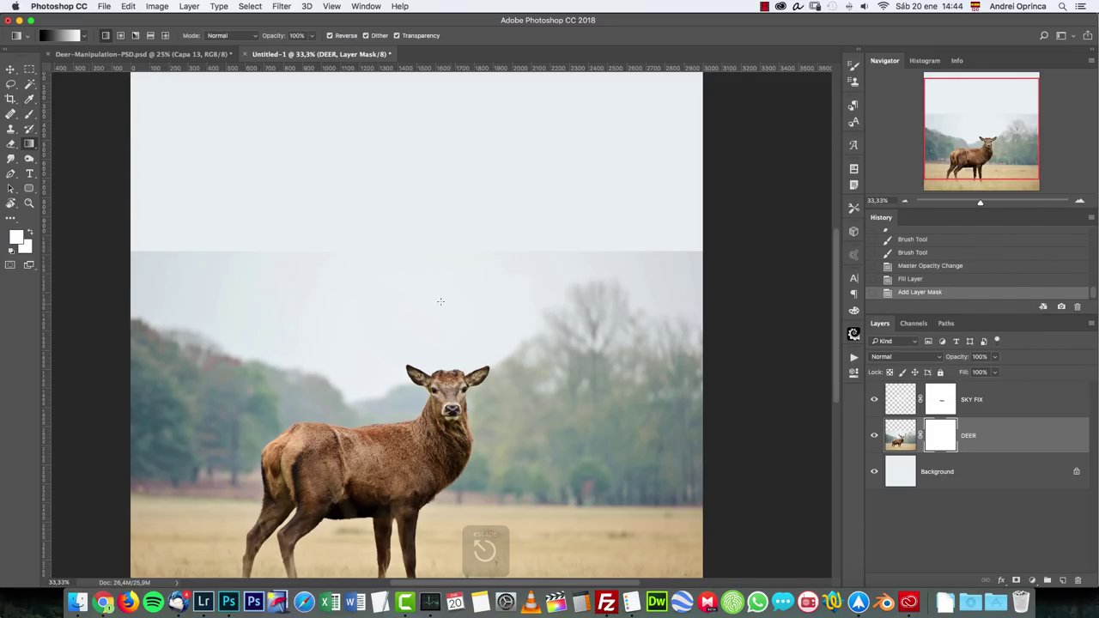
# Draw an upward black-white gradient on the DEER mask above the head, retrying until smooth
pyautogui.moveTo(412, 212); pyautogui.dragTo(415, 208)
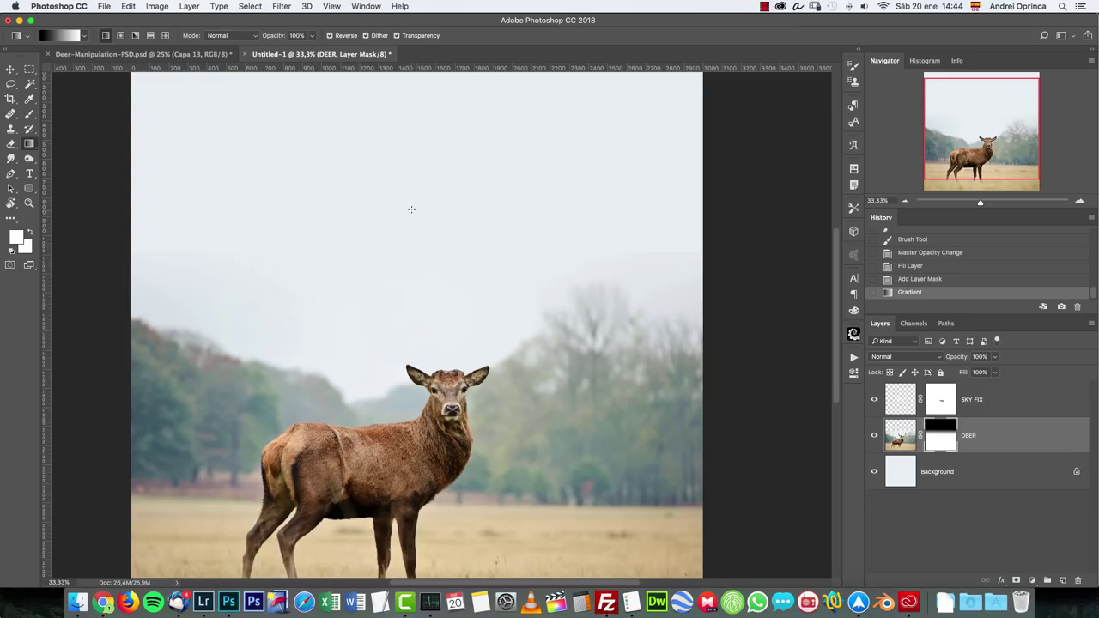
pyautogui.press('super+z')
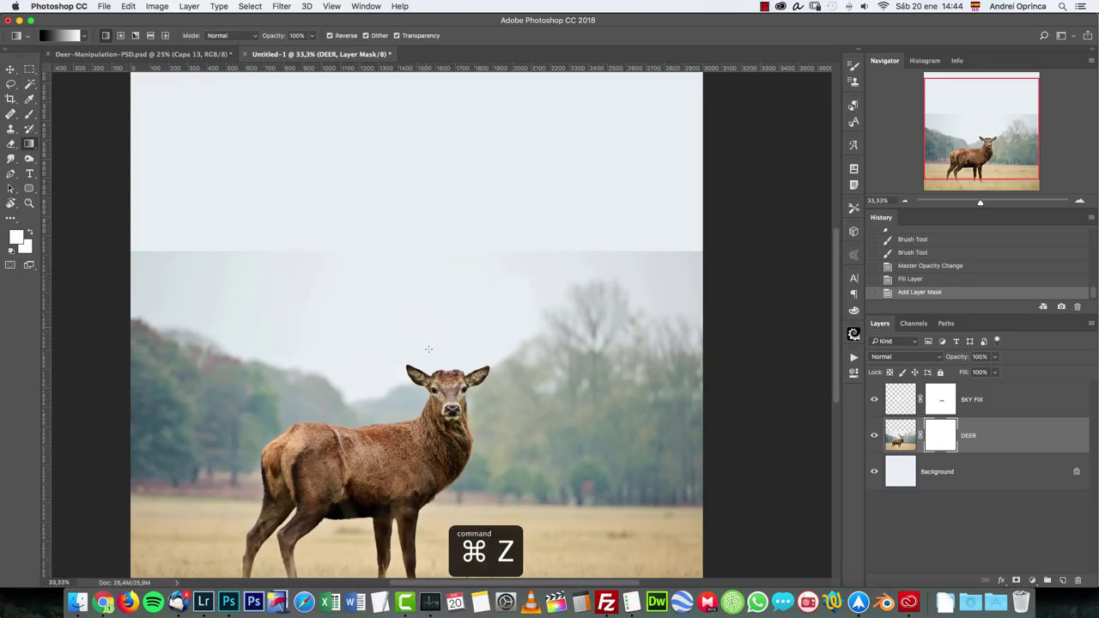
pyautogui.moveTo(425, 345); pyautogui.dragTo(364, 312)
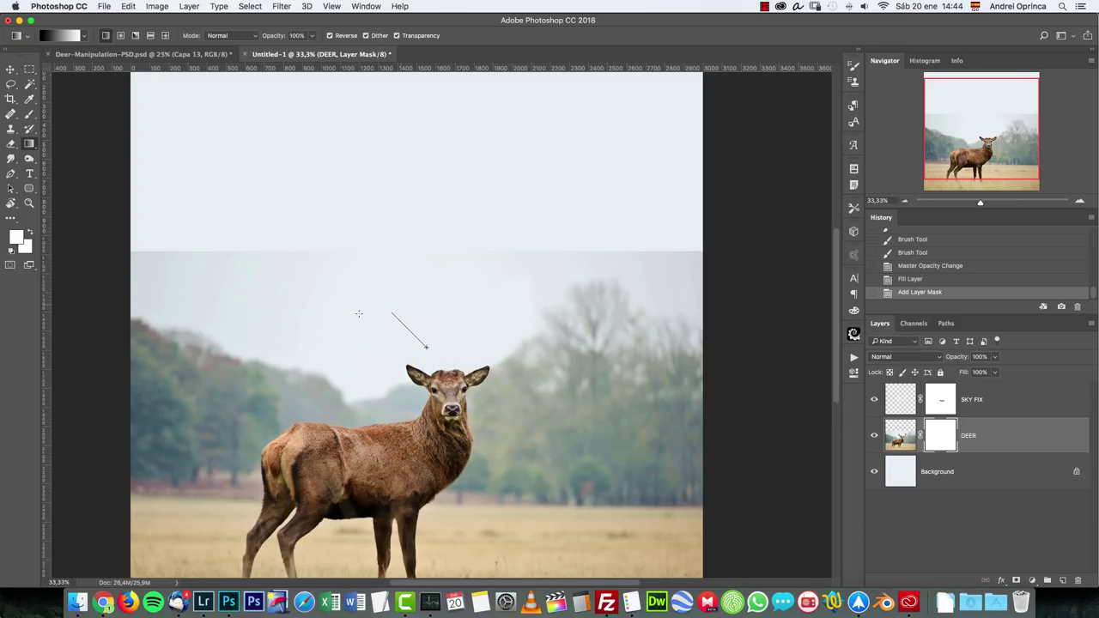
pyautogui.moveTo(460, 301); pyautogui.dragTo(459, 303)
pyautogui.press('super+z')
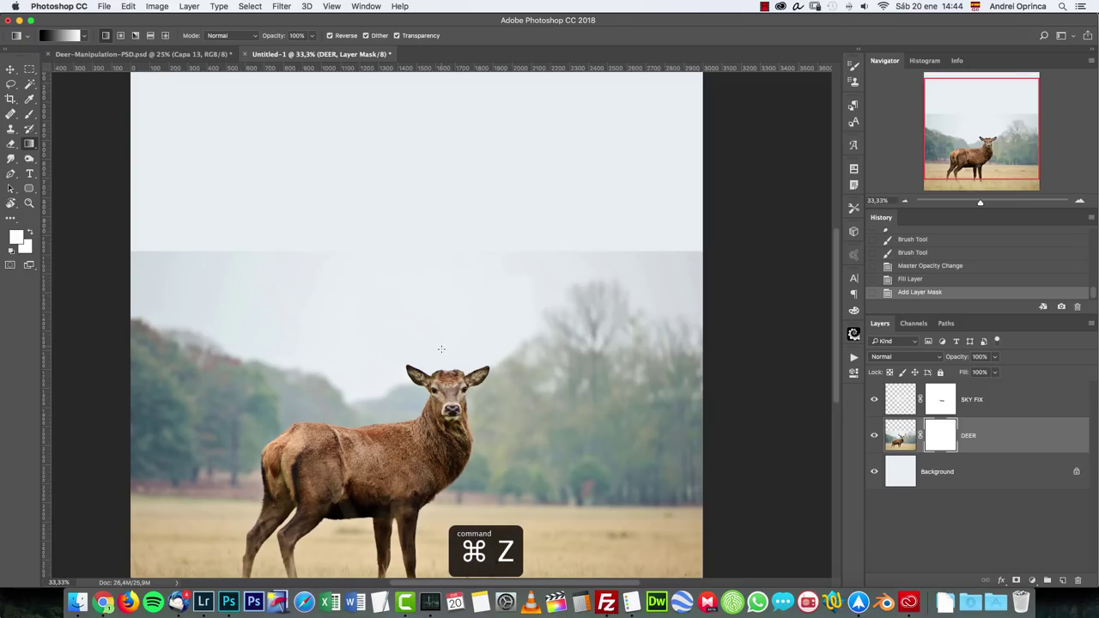
pyautogui.moveTo(444, 341); pyautogui.dragTo(448, 256)
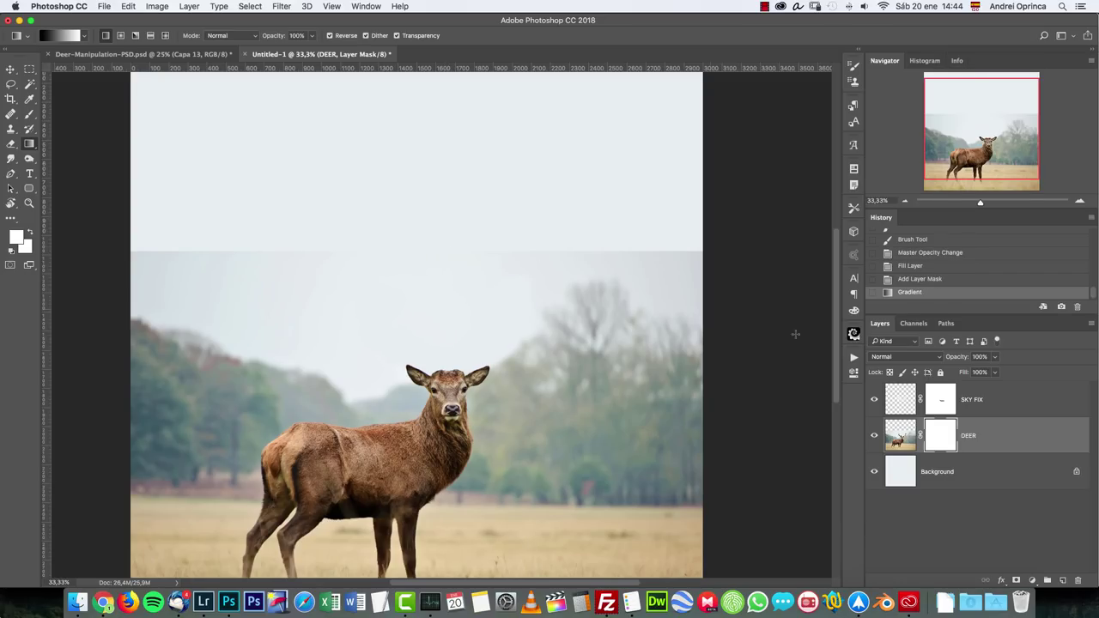
pyautogui.press('d')
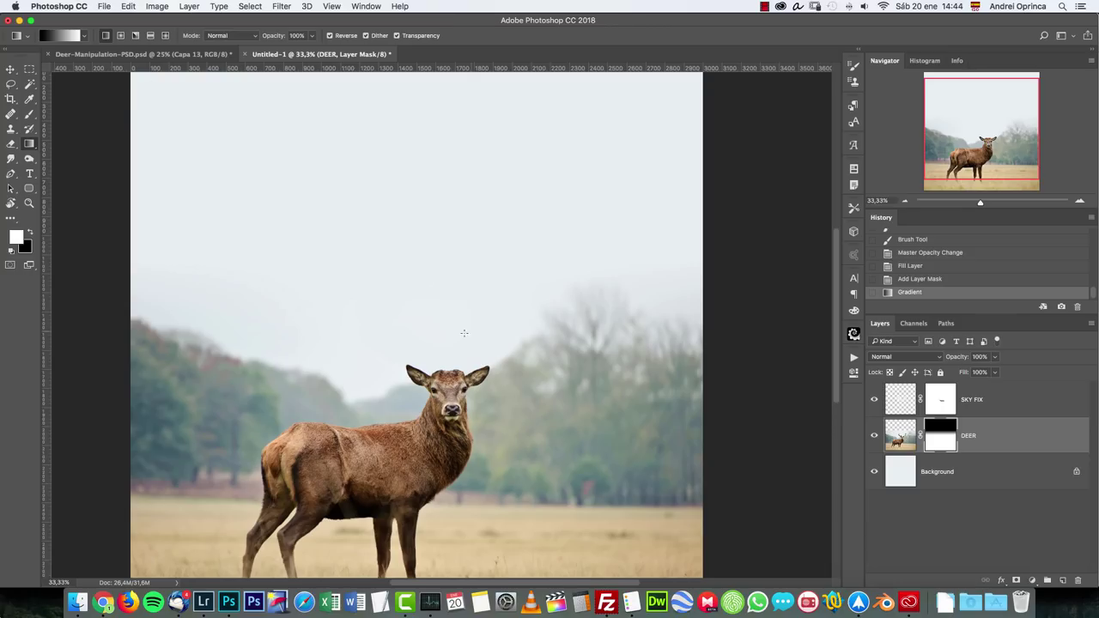
pyautogui.moveTo(433, 326); pyautogui.dragTo(432, 284)
pyautogui.press('cmd+z')
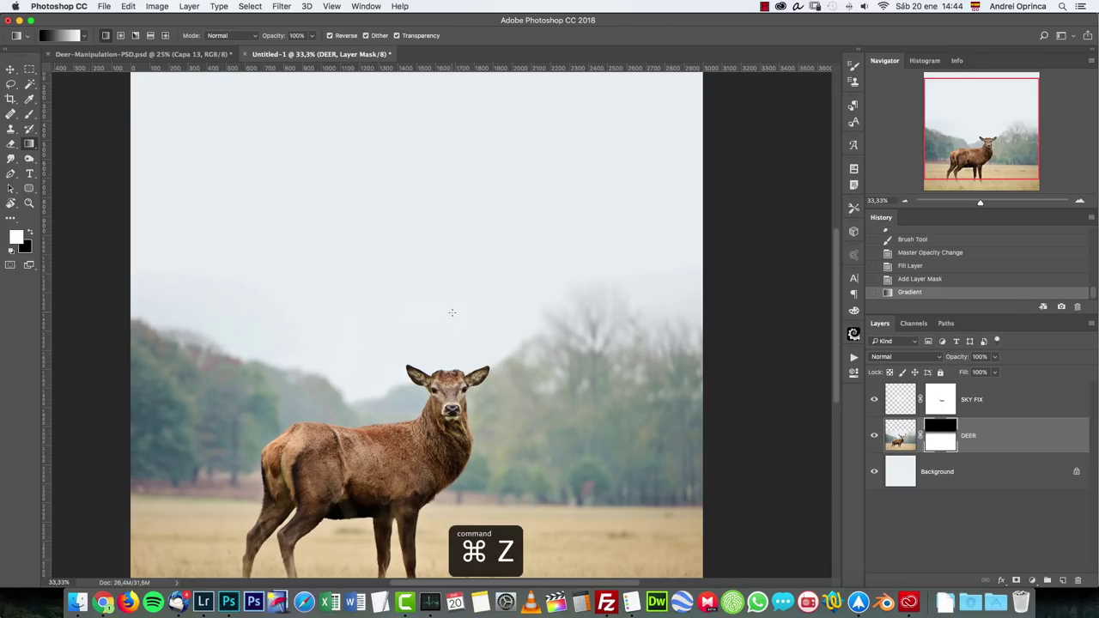
pyautogui.keyDown('shift'); pyautogui.click(938, 438); pyautogui.keyUp('shift')
pyautogui.keyDown('shift'); pyautogui.click(939, 438); pyautogui.keyUp('shift')
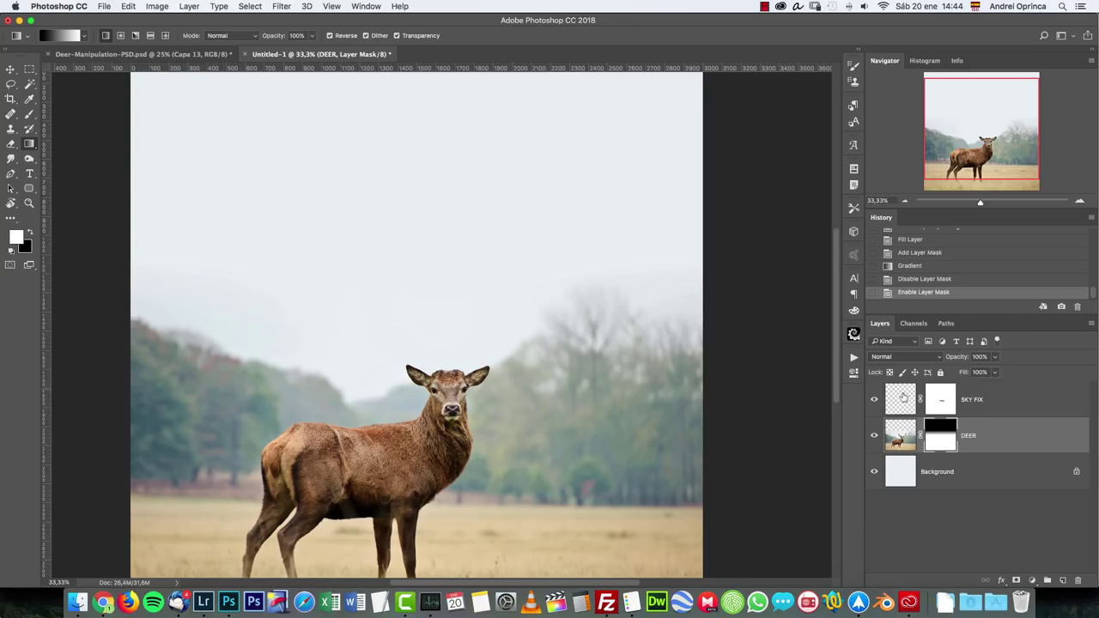
pyautogui.hscroll(1, 536, 361)
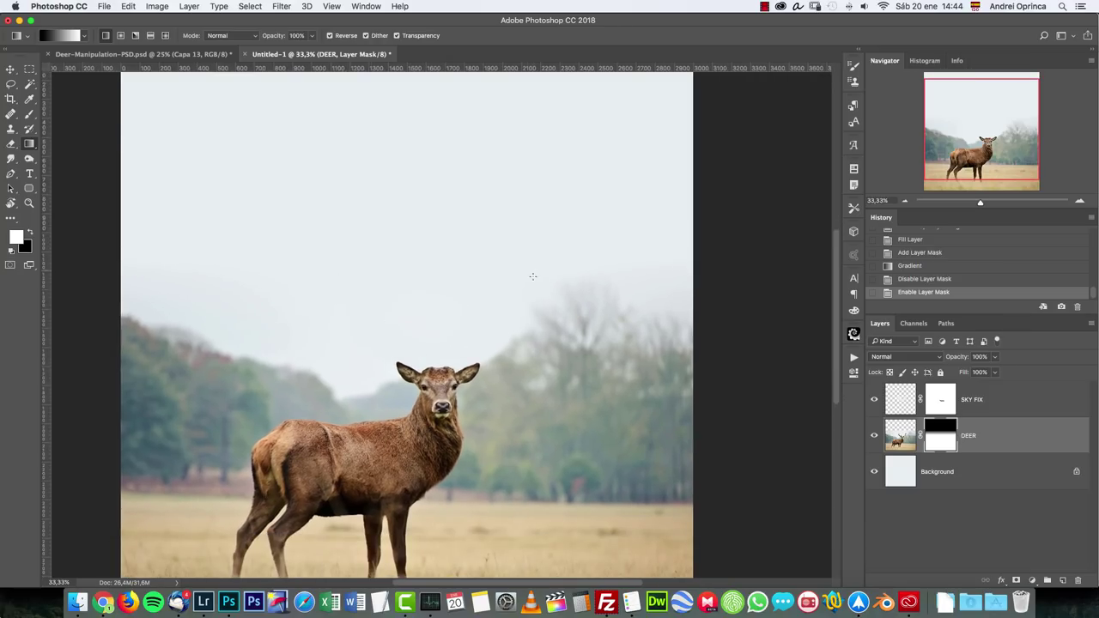
# Add a new Layer 1 above SKY FIX and put it in a group named Left
pyautogui.click(990, 403)
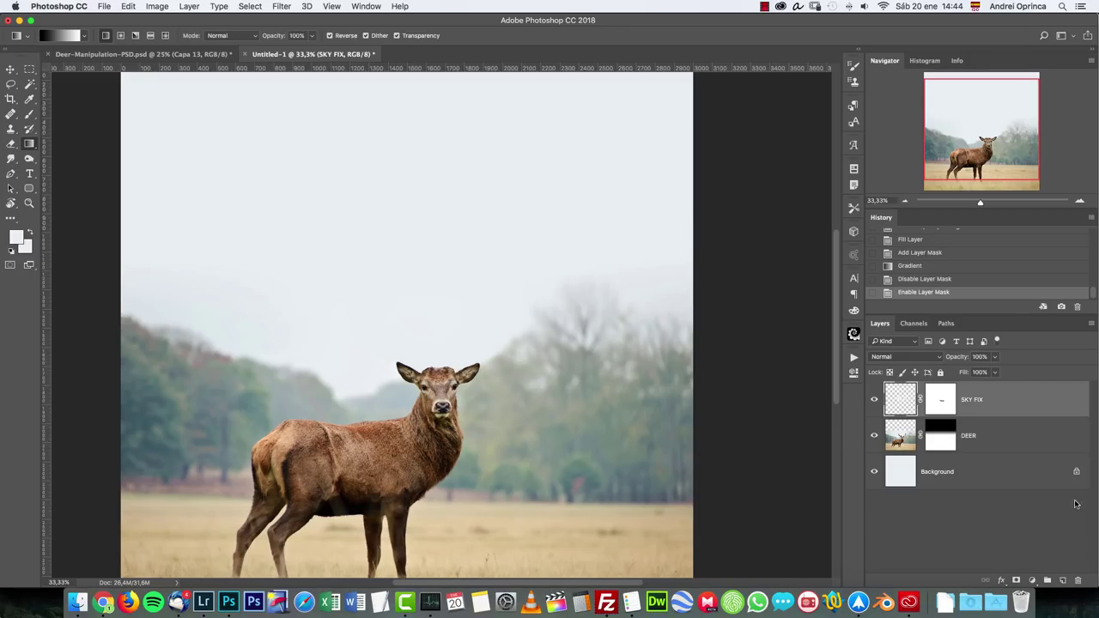
pyautogui.click(1062, 580)
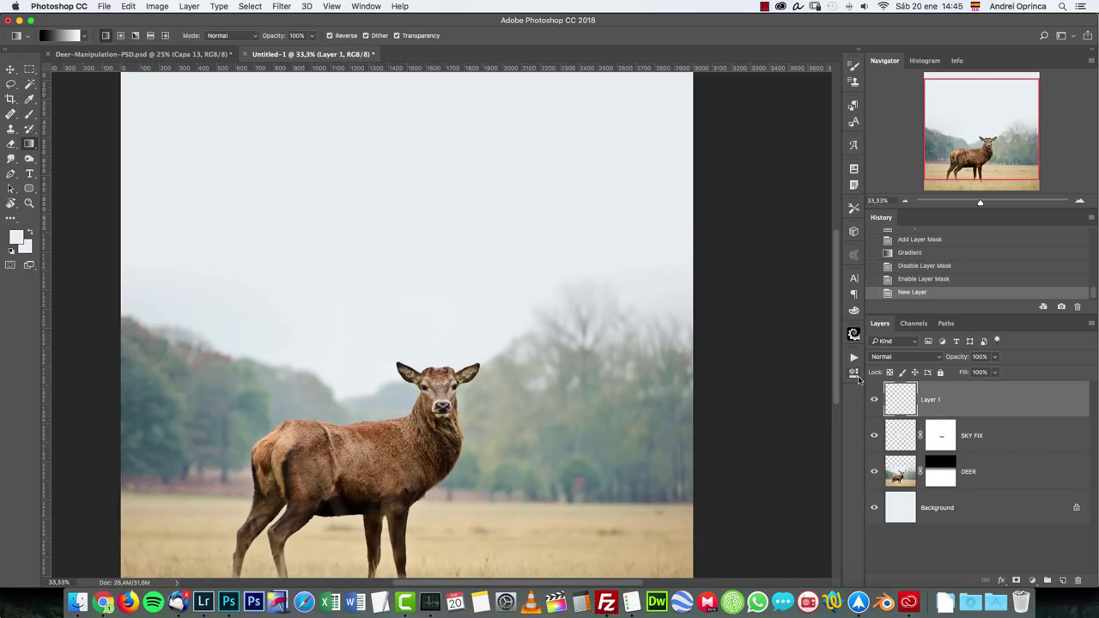
pyautogui.press('super+g')
pyautogui.doubleClick(917, 387)
pyautogui.write('Le')
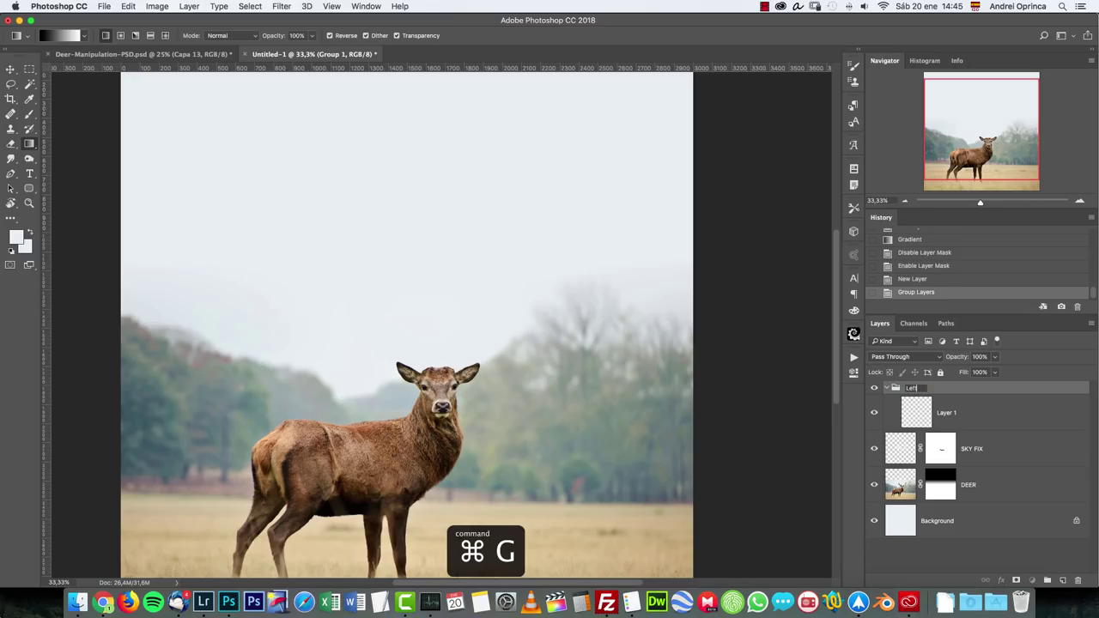
pyautogui.write('ft')
pyautogui.press('Return')
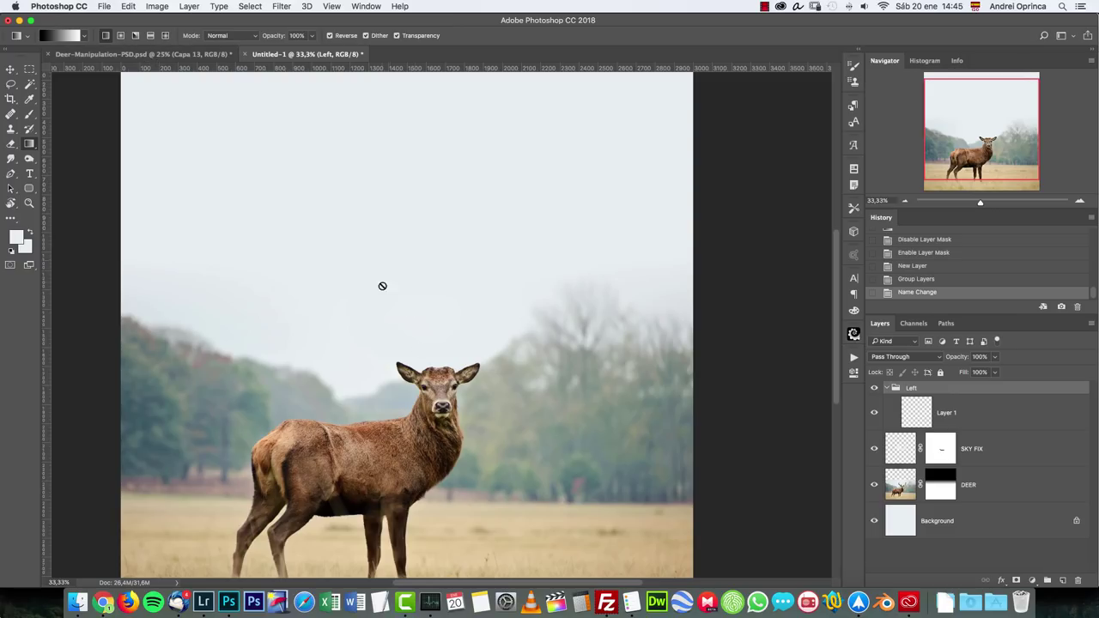
pyautogui.click(211, 57)
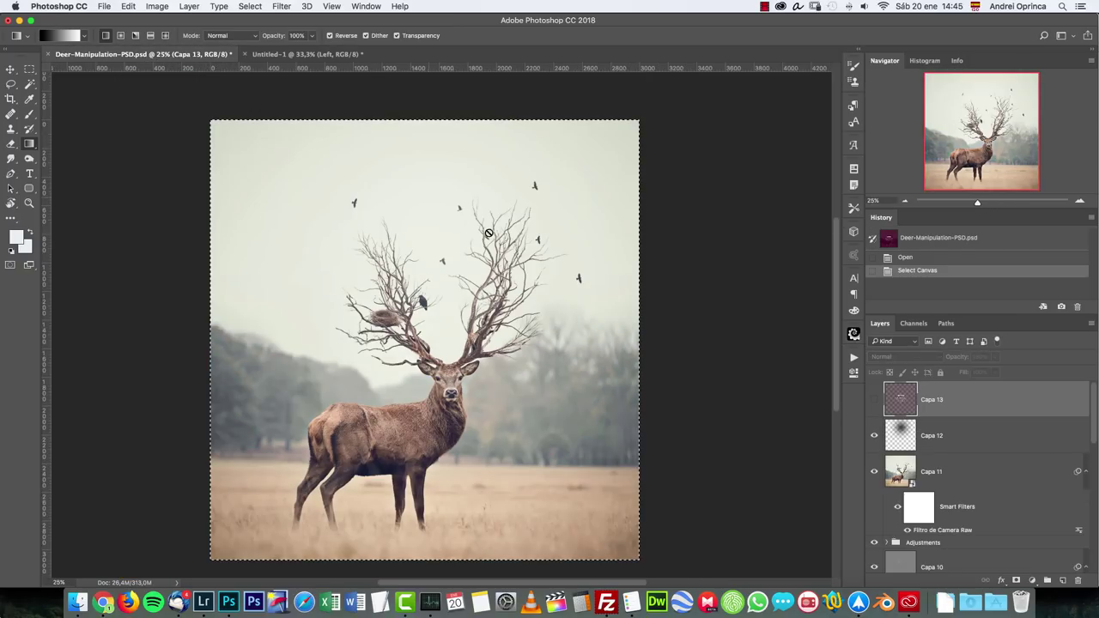
pyautogui.press('super+plus')
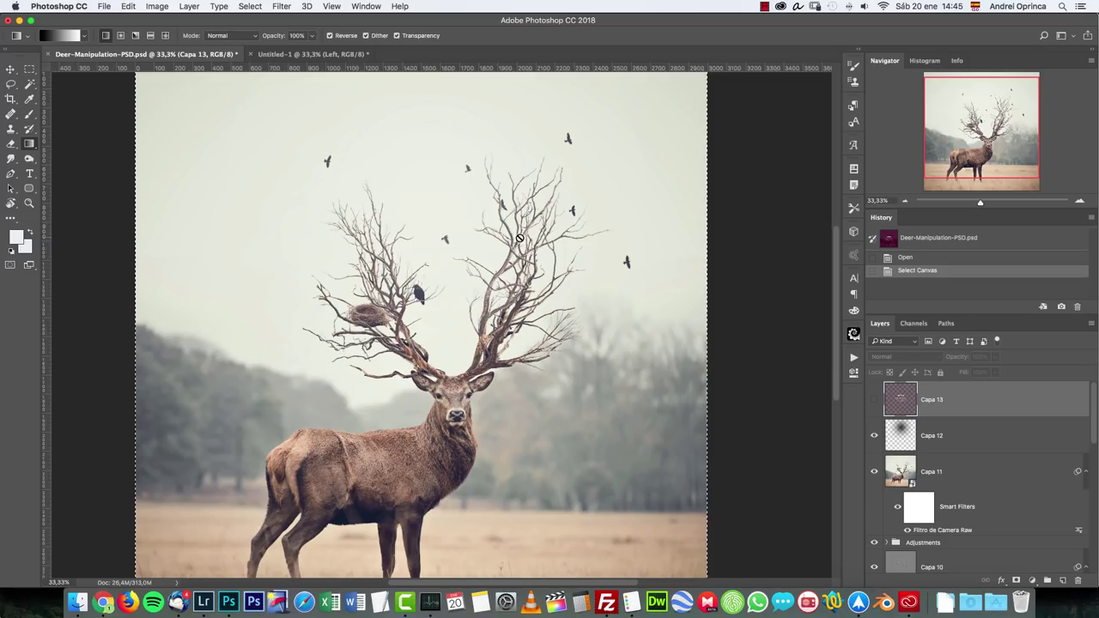
pyautogui.click(1081, 202)
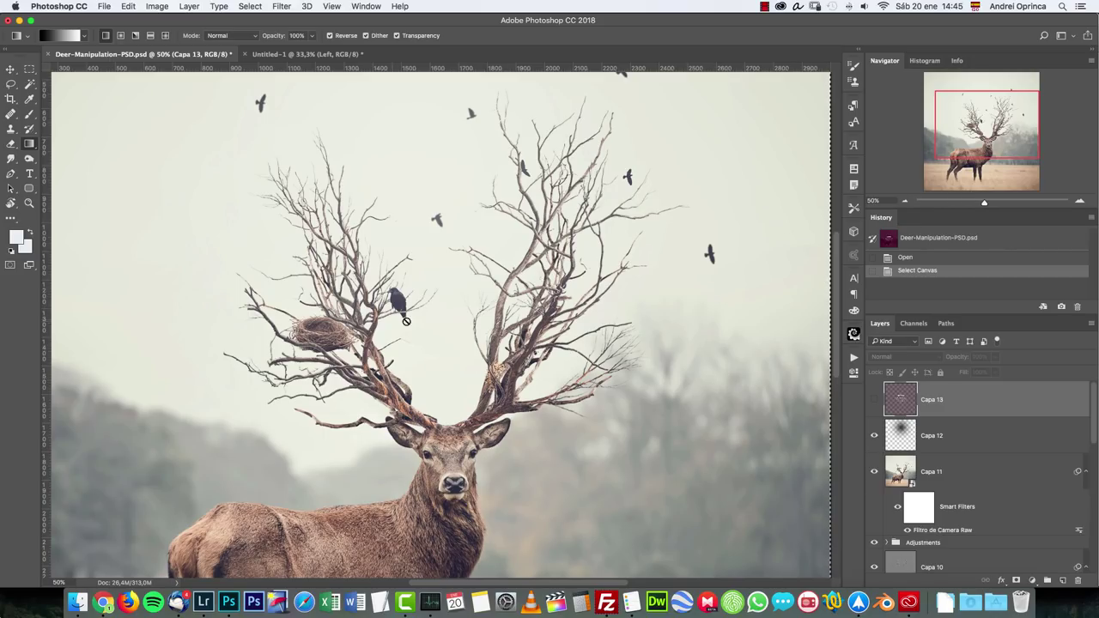
pyautogui.click(905, 201)
pyautogui.press('super+d')
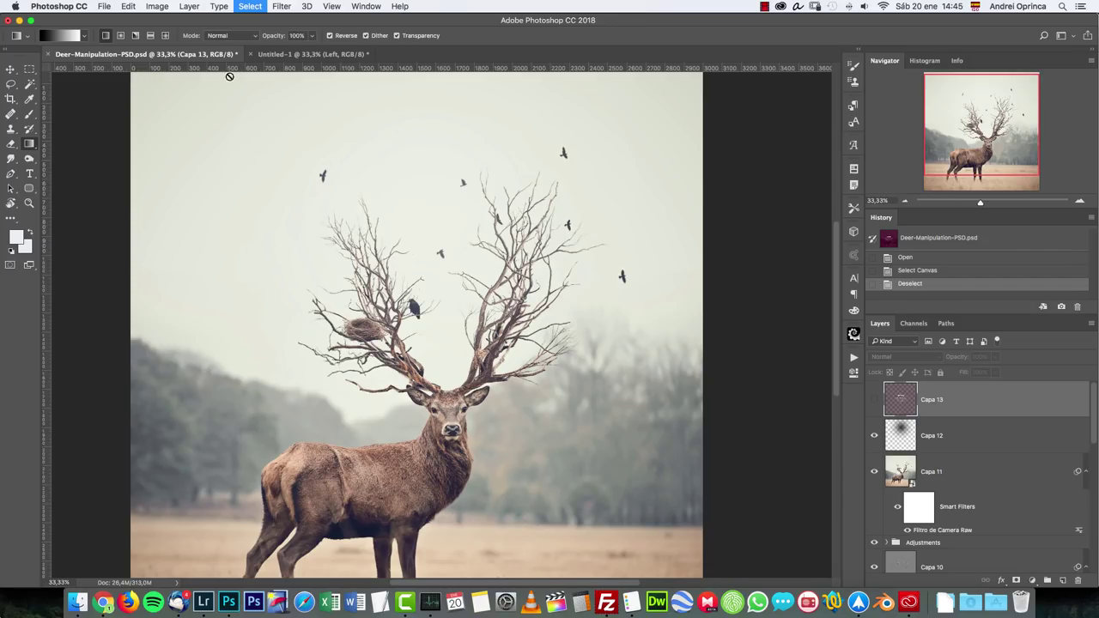
pyautogui.click(332, 54)
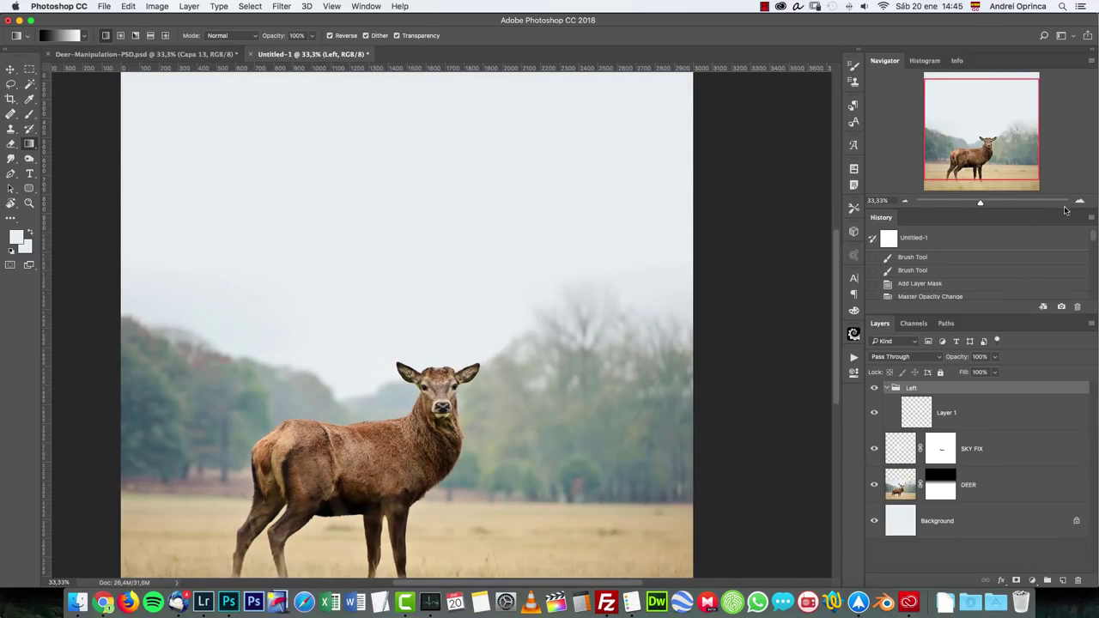
# Zoom the deer document to 50%, make Layer 1 active, and bring up the Open dialog
pyautogui.click(1080, 203)
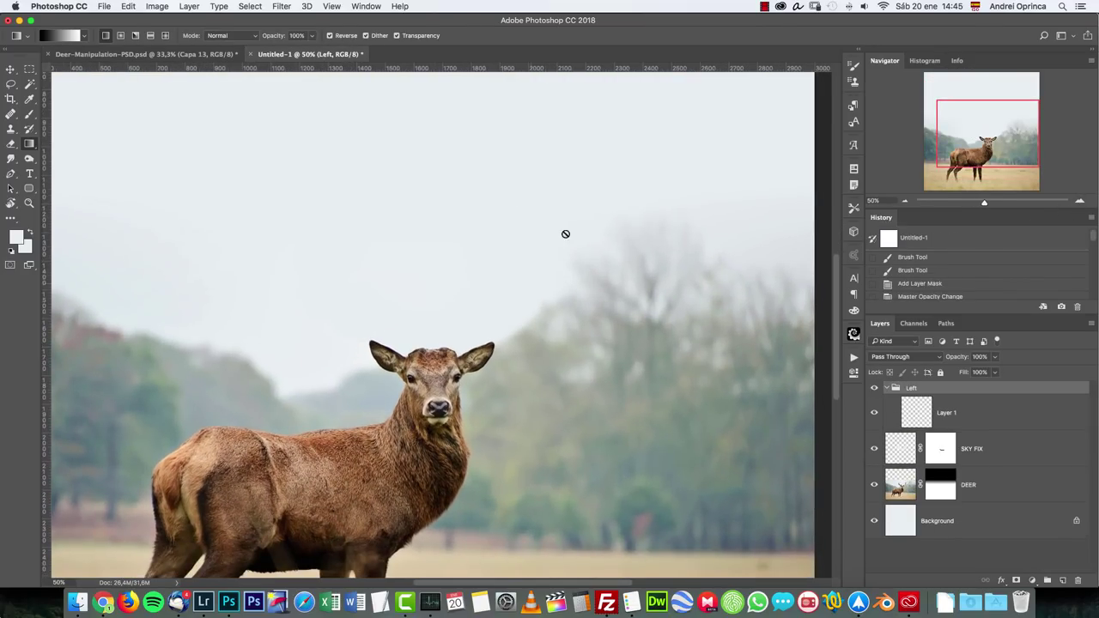
pyautogui.click(980, 417)
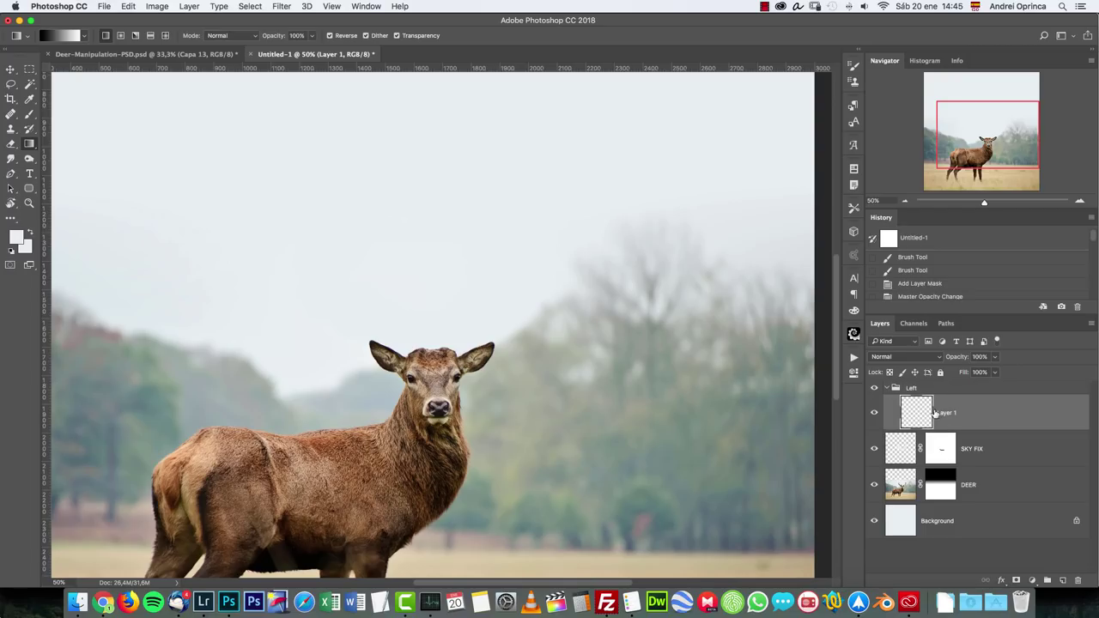
pyautogui.press('super+o')
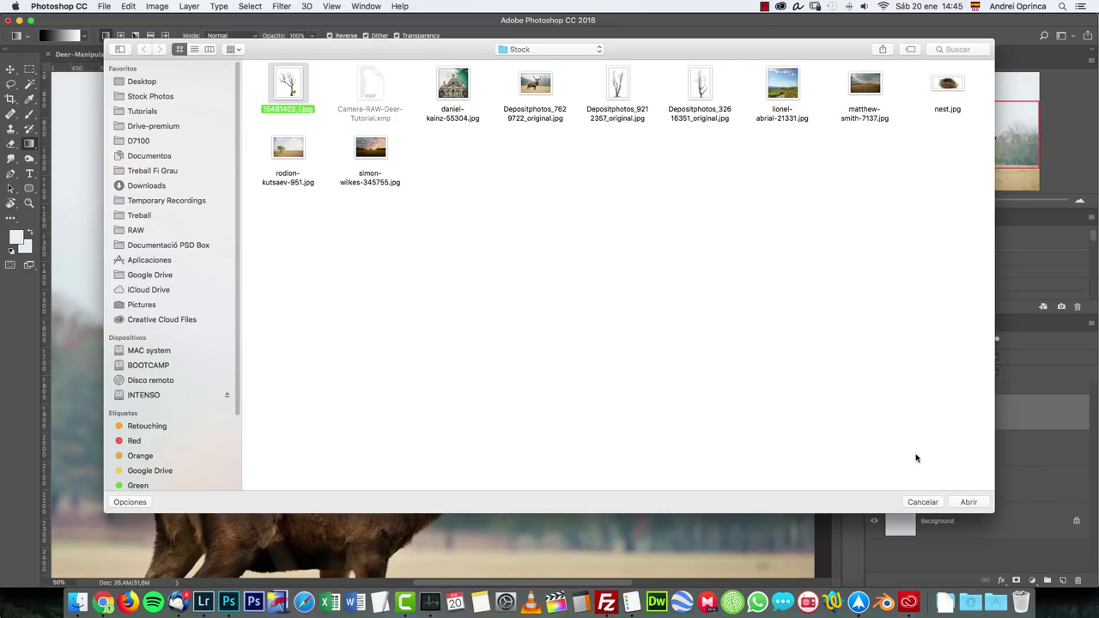
# Preview the Depositphotos tree images, then open 15481402_l.jpg from the Stock folder
pyautogui.click(618, 93)
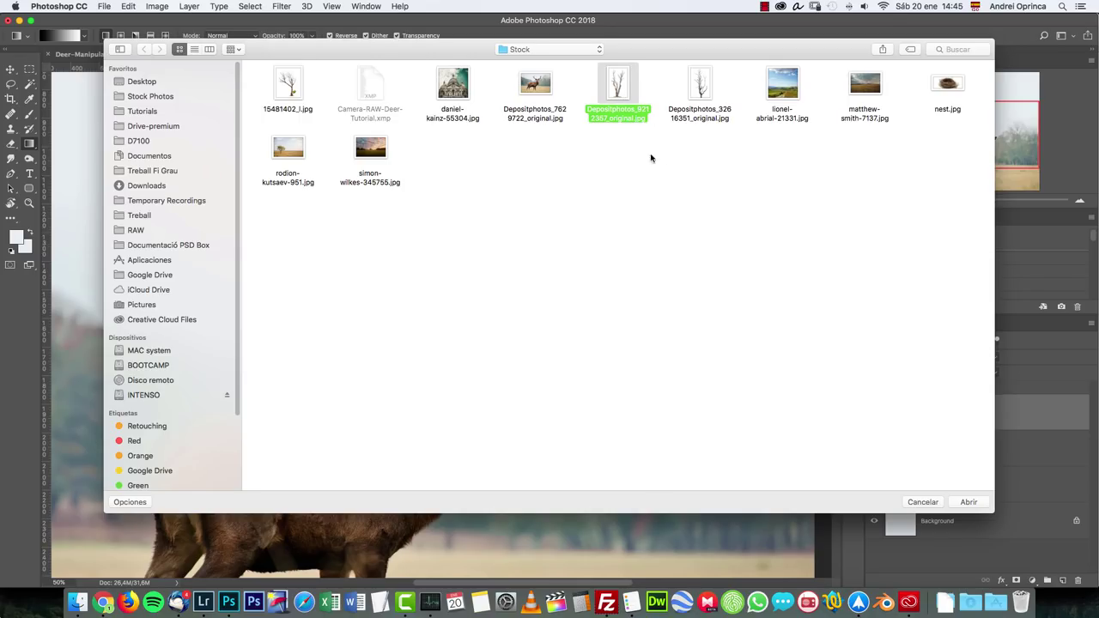
pyautogui.press('Escape')
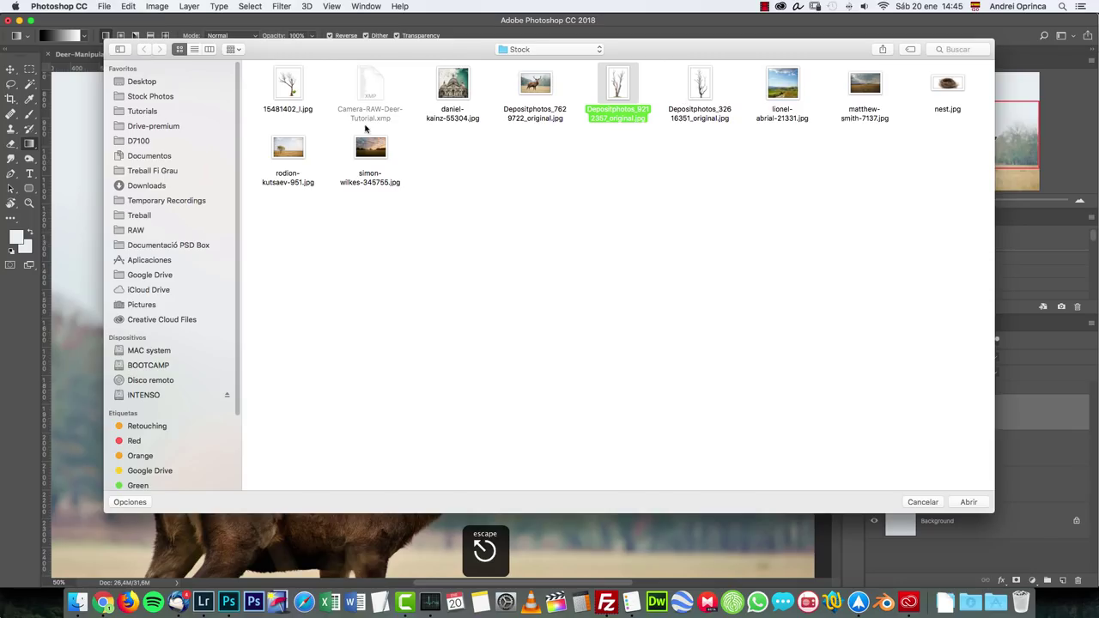
pyautogui.press('Right')
pyautogui.press('space')
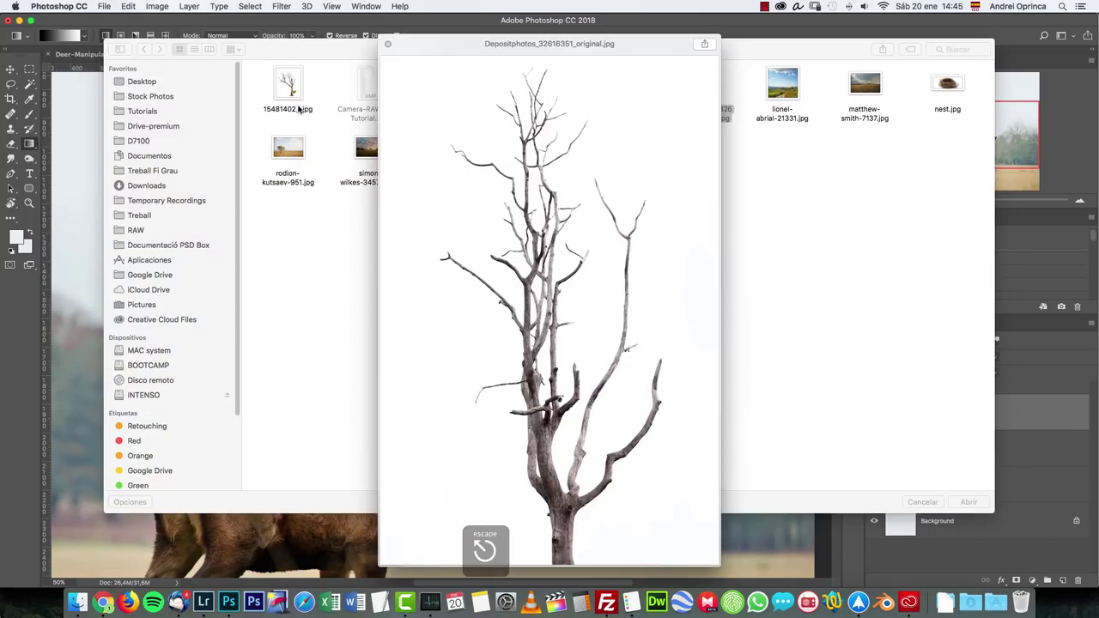
pyautogui.press('Escape')
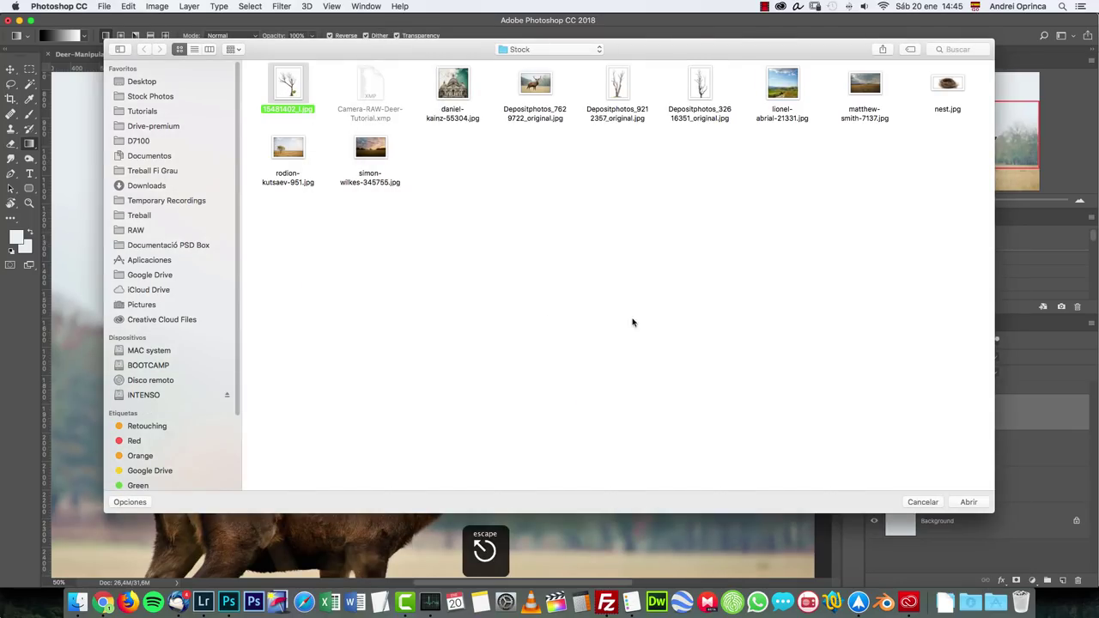
pyautogui.click(973, 503)
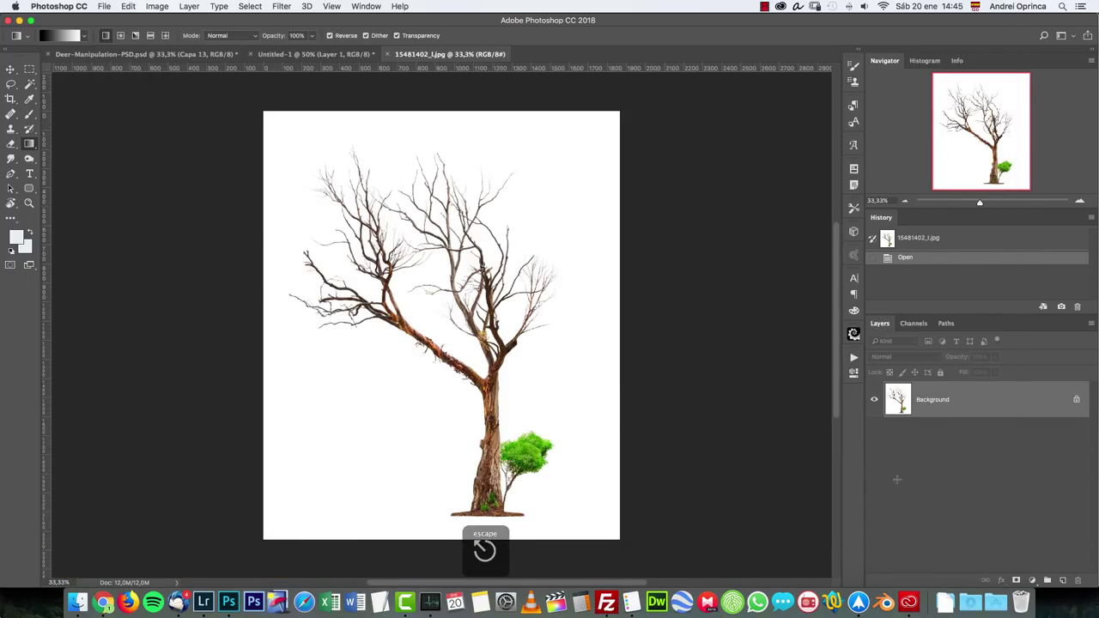
# Magic Wand the white background into an inverted layer mask so only the tree shows
pyautogui.click(30, 85)
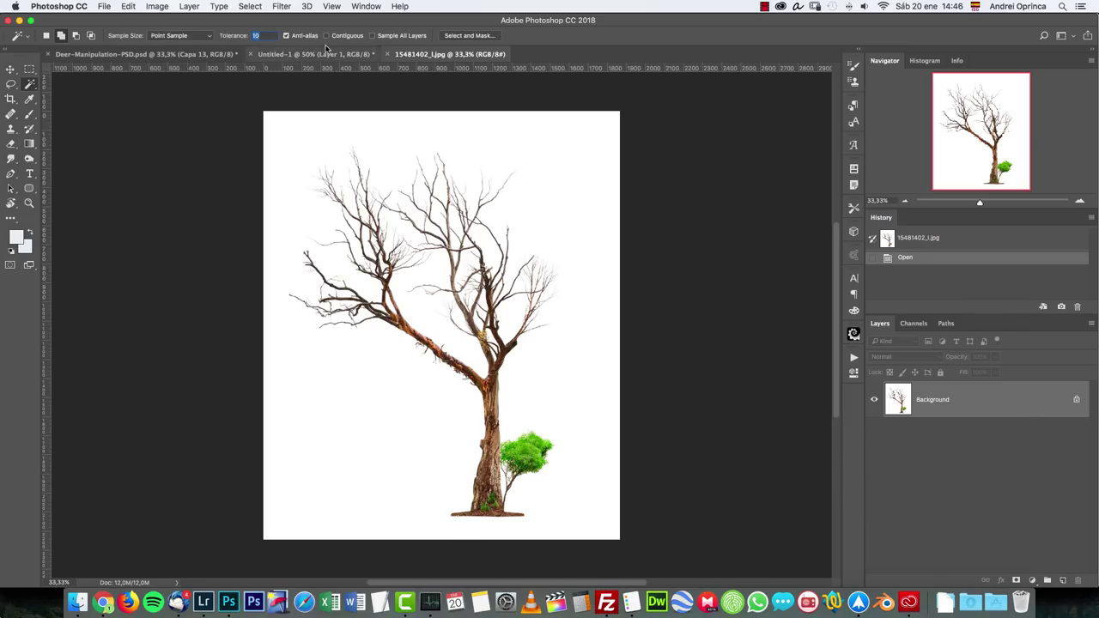
pyautogui.click(580, 297)
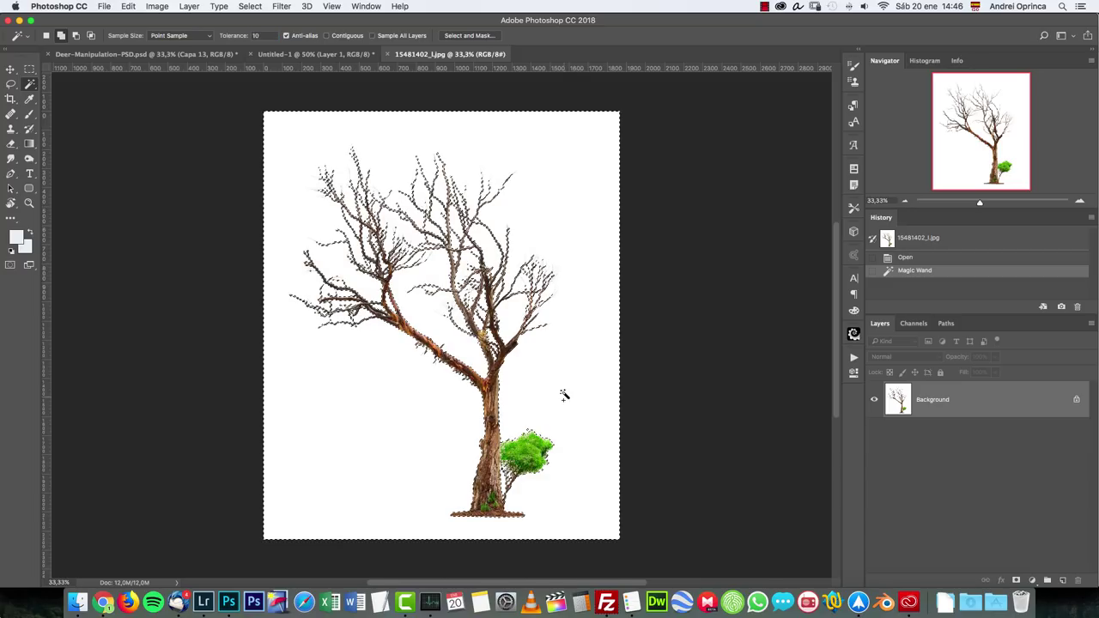
pyautogui.click(1017, 581)
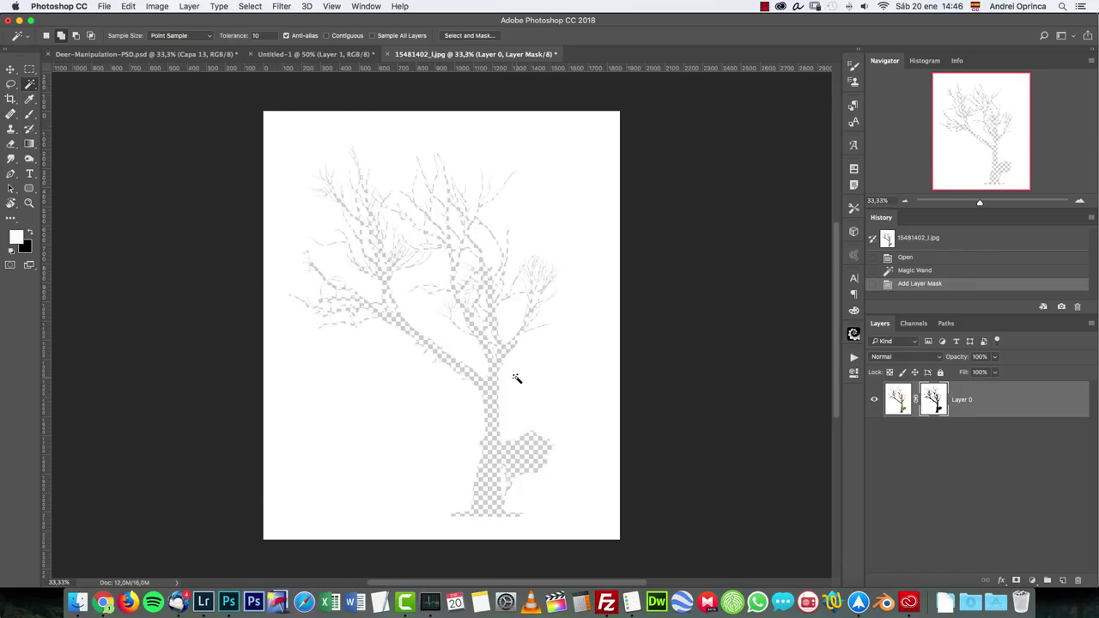
pyautogui.press('super+i')
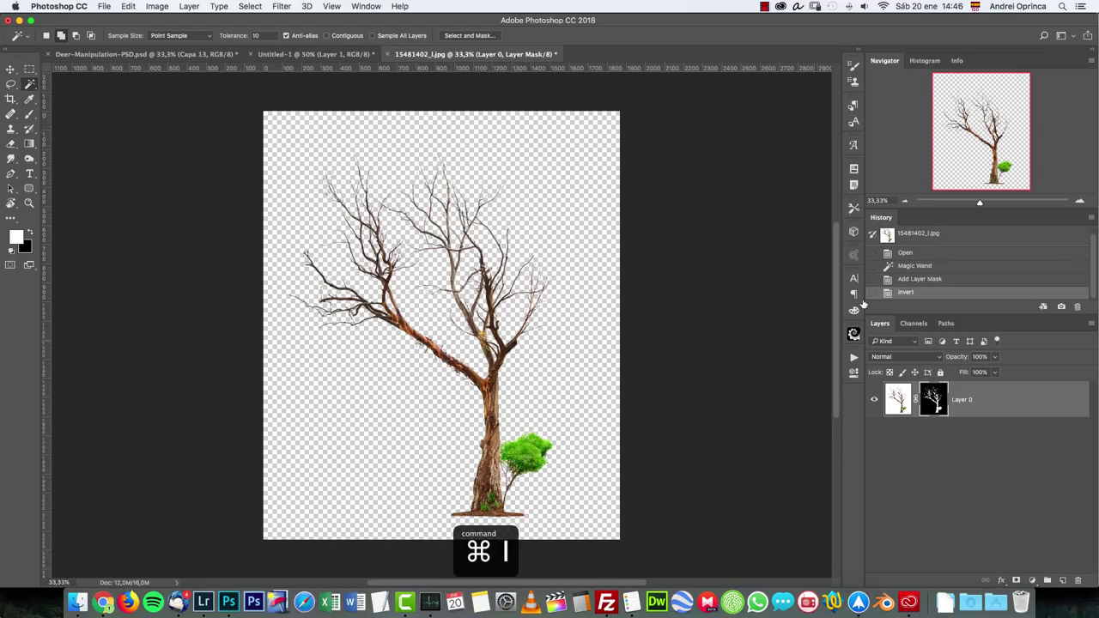
# Inspect the tree's base, then drag the cut-out tree at 33.33% toward the deer document
pyautogui.click(1080, 201)
pyautogui.scroll(-3, 584, 361)
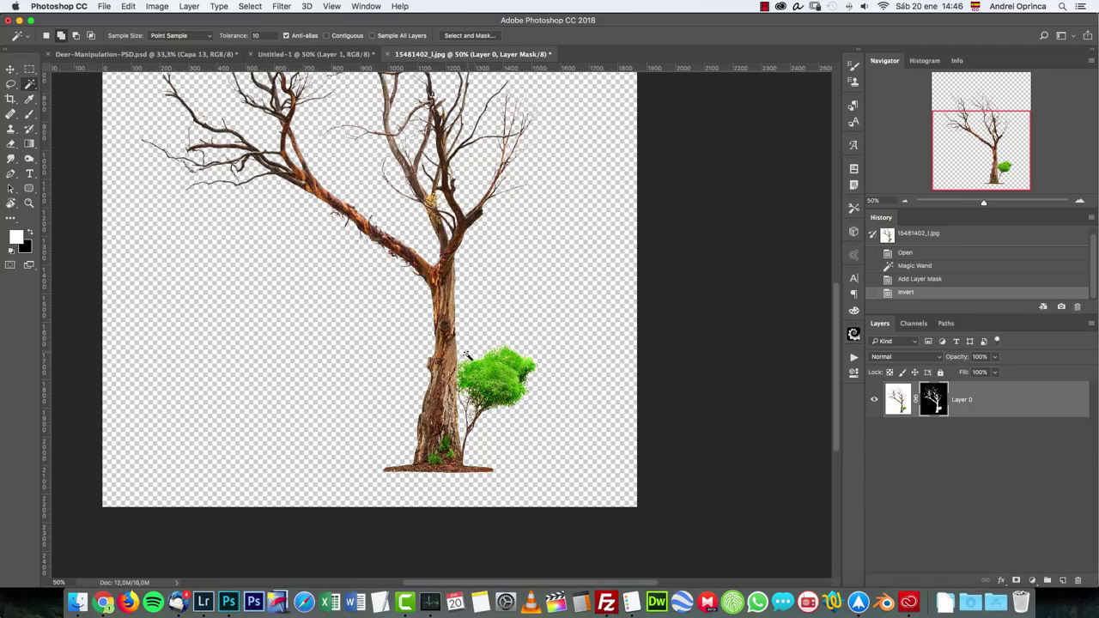
pyautogui.press('v')
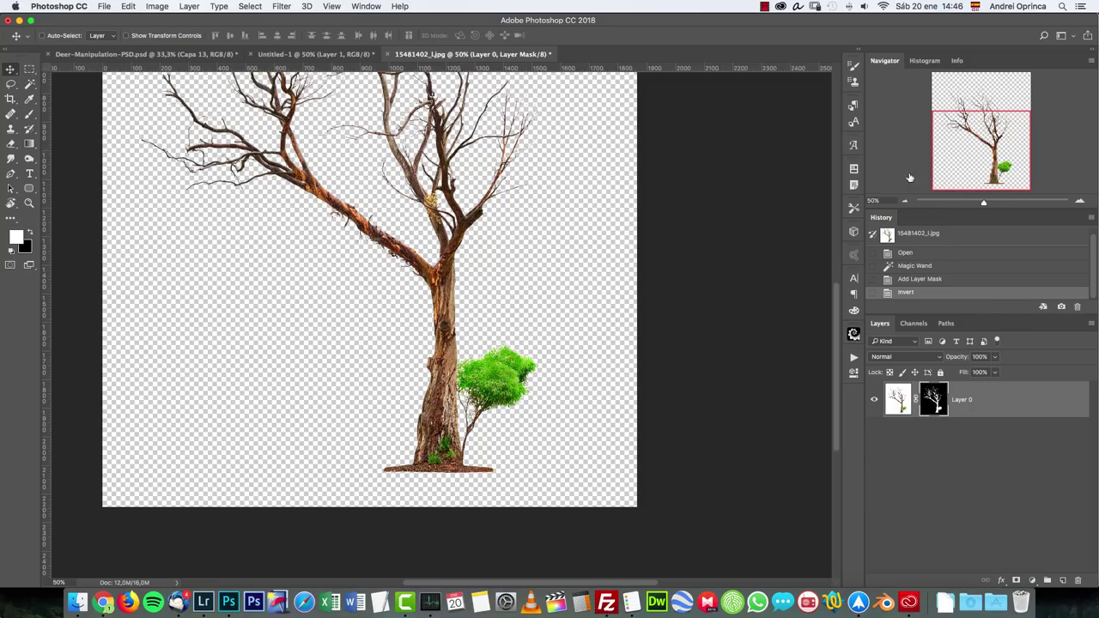
pyautogui.click(904, 202)
pyautogui.scroll(3, 689, 238)
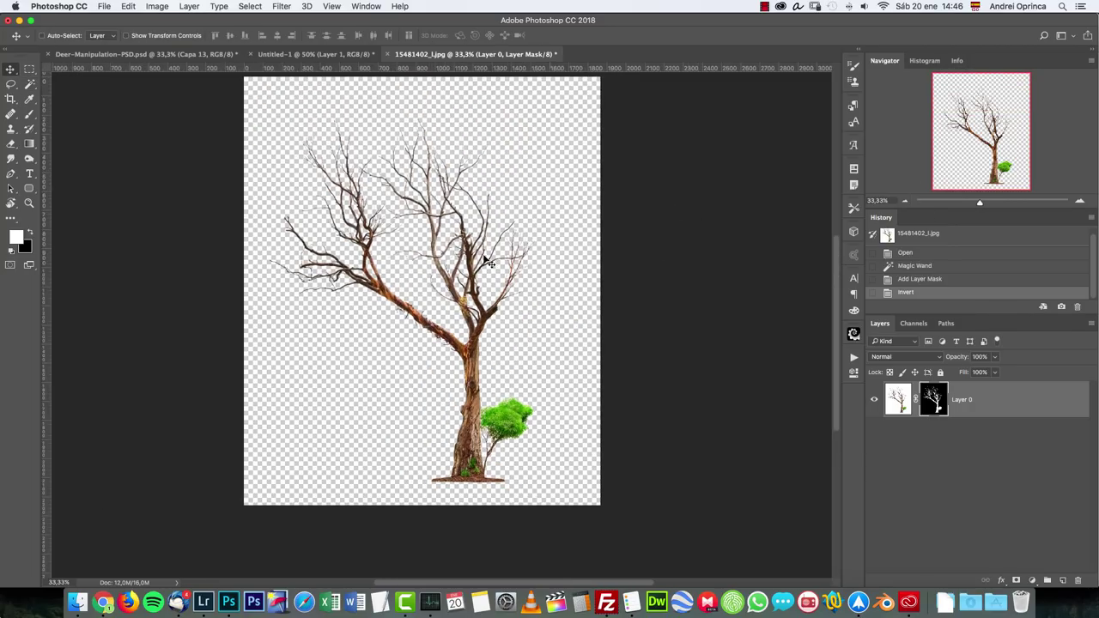
pyautogui.moveTo(452, 242); pyautogui.dragTo(314, 54)
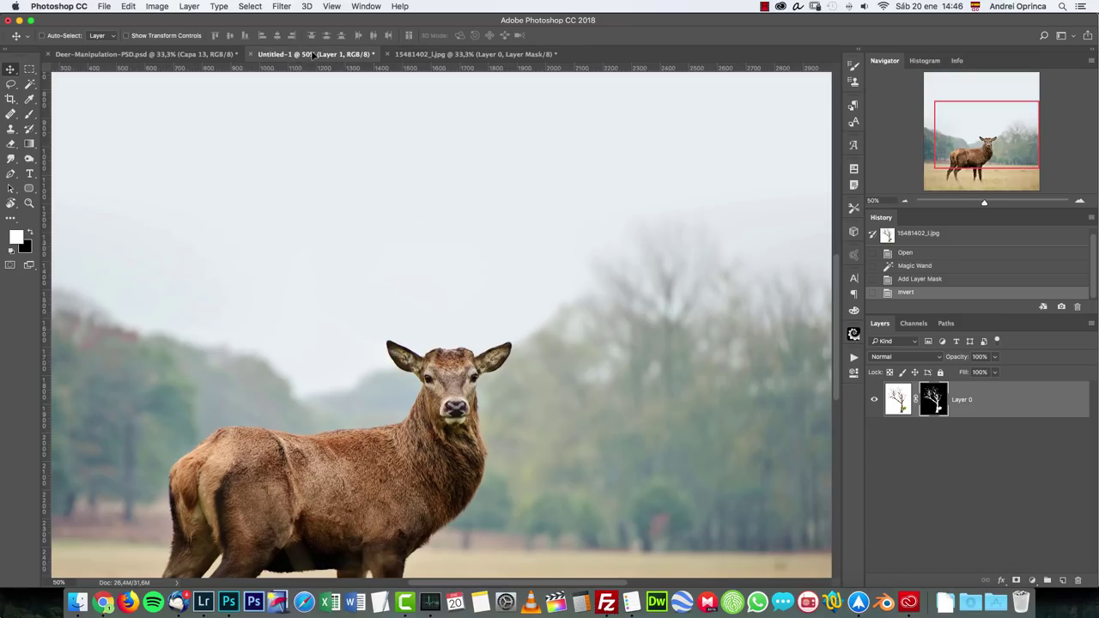
# Drop the tree into Untitled-1 and check its trunk over the deer's head, ending at 50%
pyautogui.moveTo(408, 246); pyautogui.dragTo(409, 247)
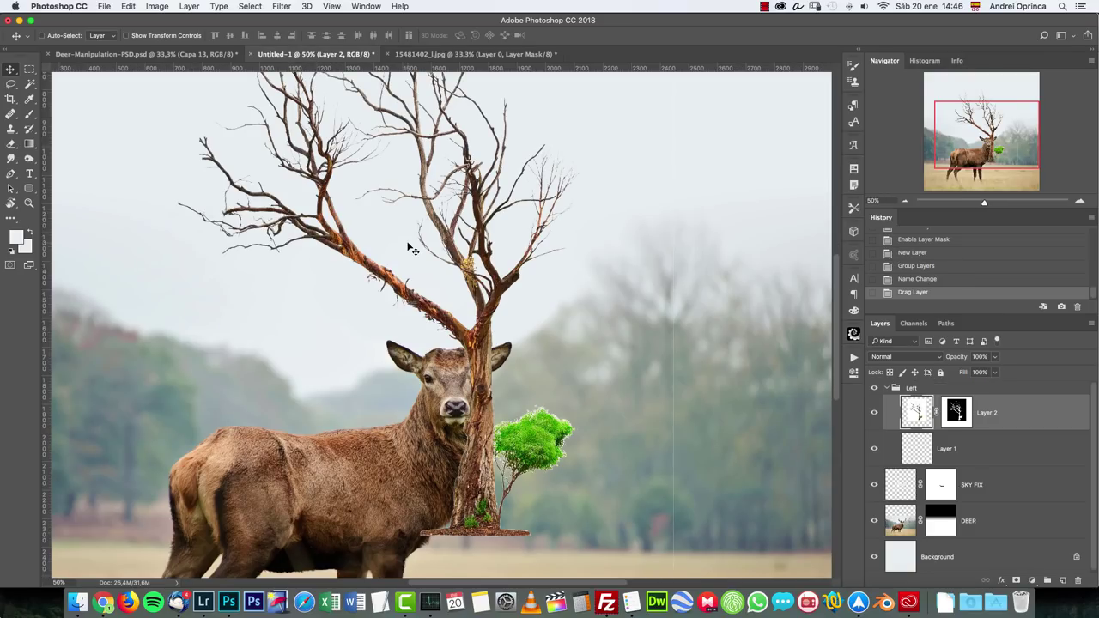
pyautogui.press('super+0')
pyautogui.press('super+1')
pyautogui.moveTo(675, 421); pyautogui.dragTo(287, 307)
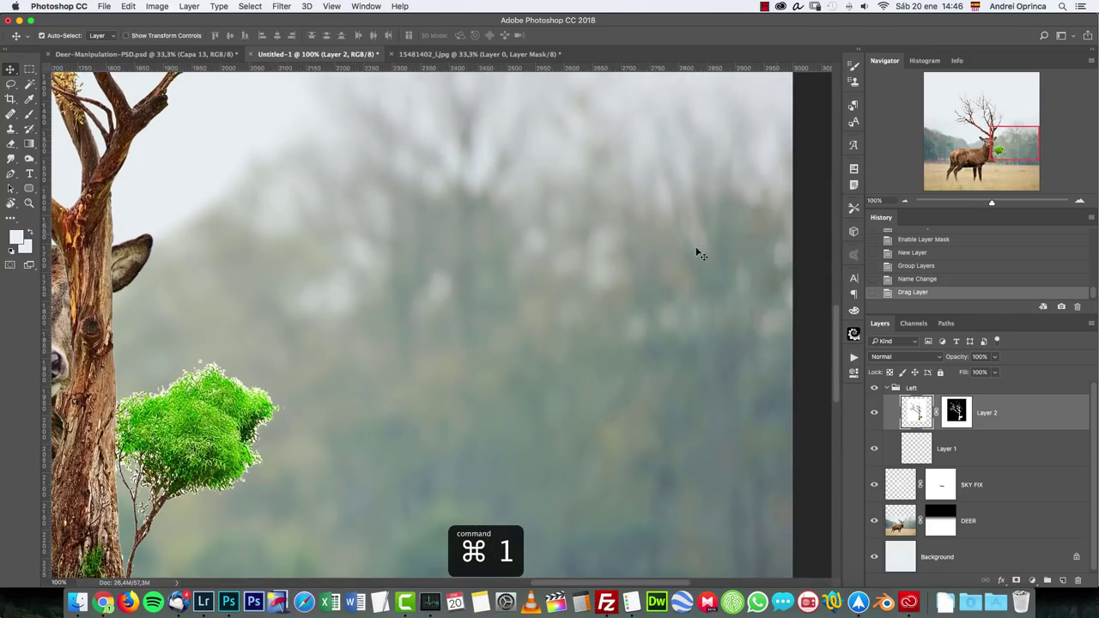
pyautogui.moveTo(413, 334); pyautogui.dragTo(513, 256)
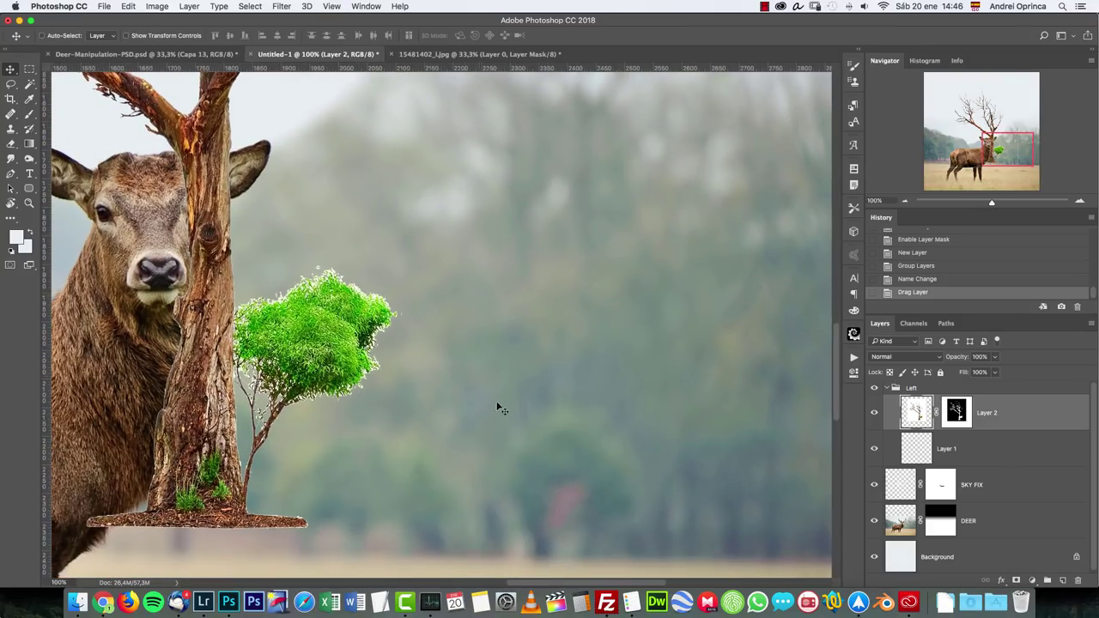
pyautogui.click(905, 202)
pyautogui.click(905, 202)
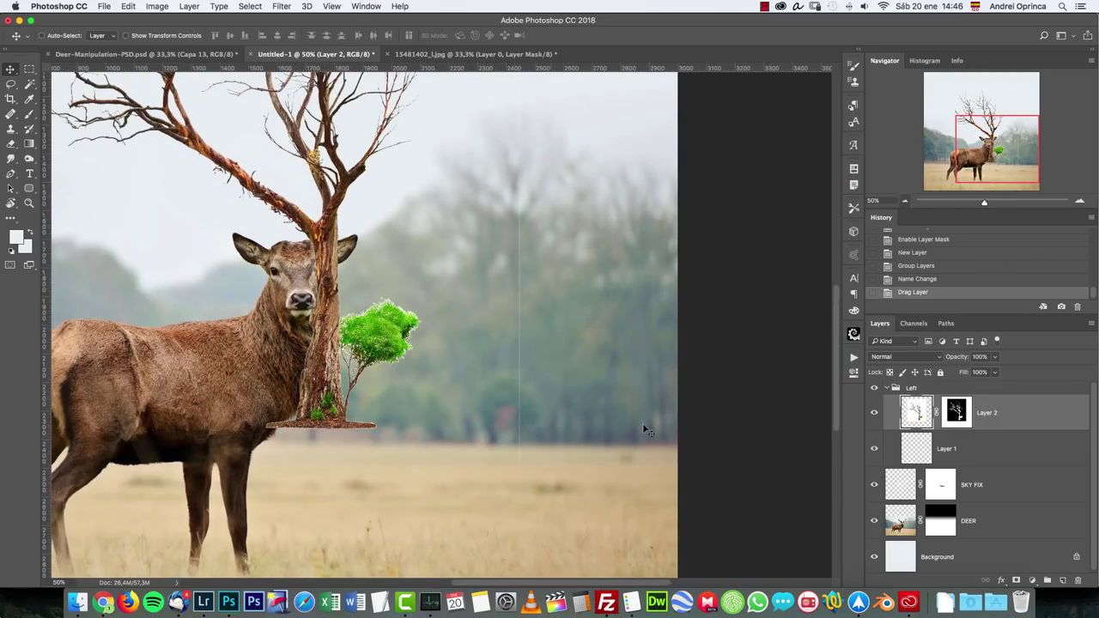
# Preview Layer 2's mask on its own, then return to the composite view
pyautogui.click(956, 412)
pyautogui.keyDown('alt'); pyautogui.click(954, 414); pyautogui.keyUp('alt')
pyautogui.keyDown('alt'); pyautogui.click(954, 414); pyautogui.keyUp('alt')
# With a black size-30 brush, paint over parts of the tree on Layer 2's mask
pyautogui.press('b')
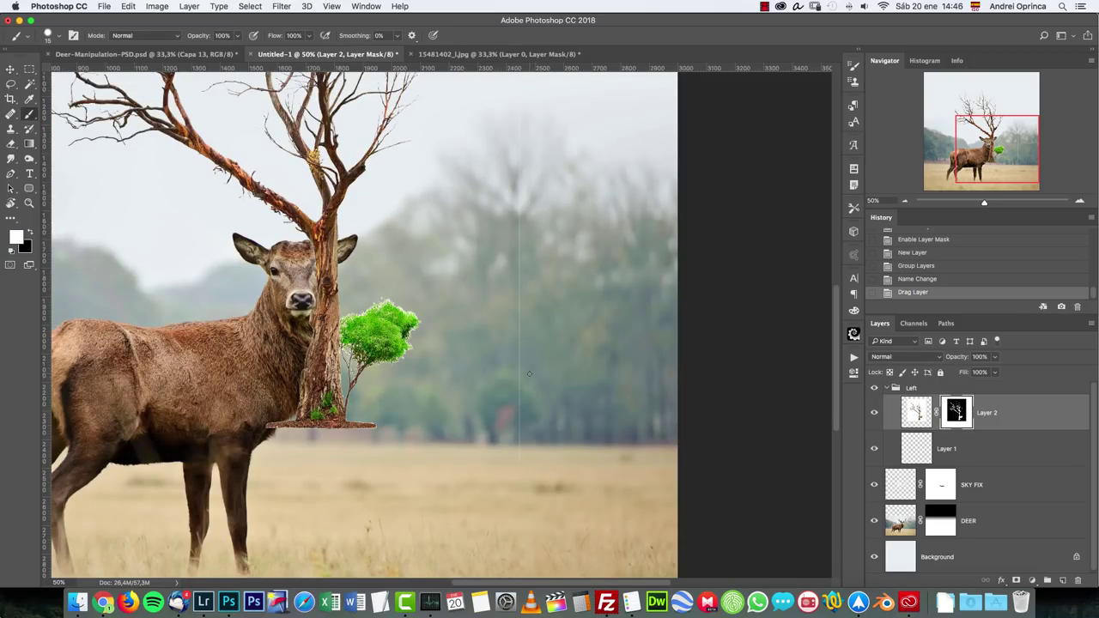
pyautogui.press('x')
pyautogui.press(']')
pyautogui.click(518, 463)
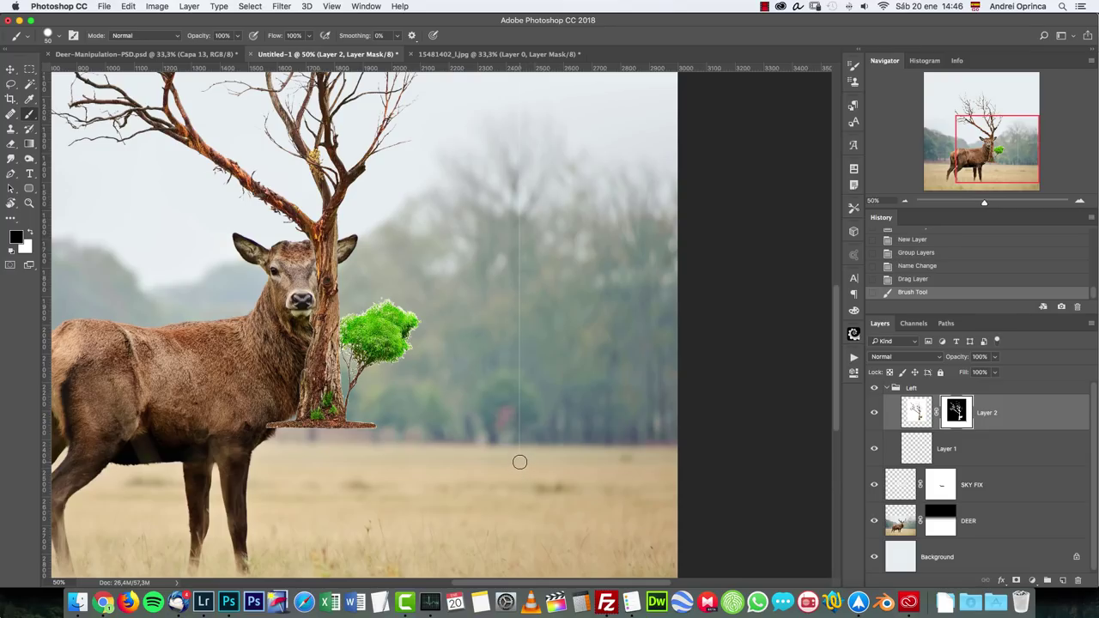
pyautogui.moveTo(541, 165); pyautogui.dragTo(541, 387)
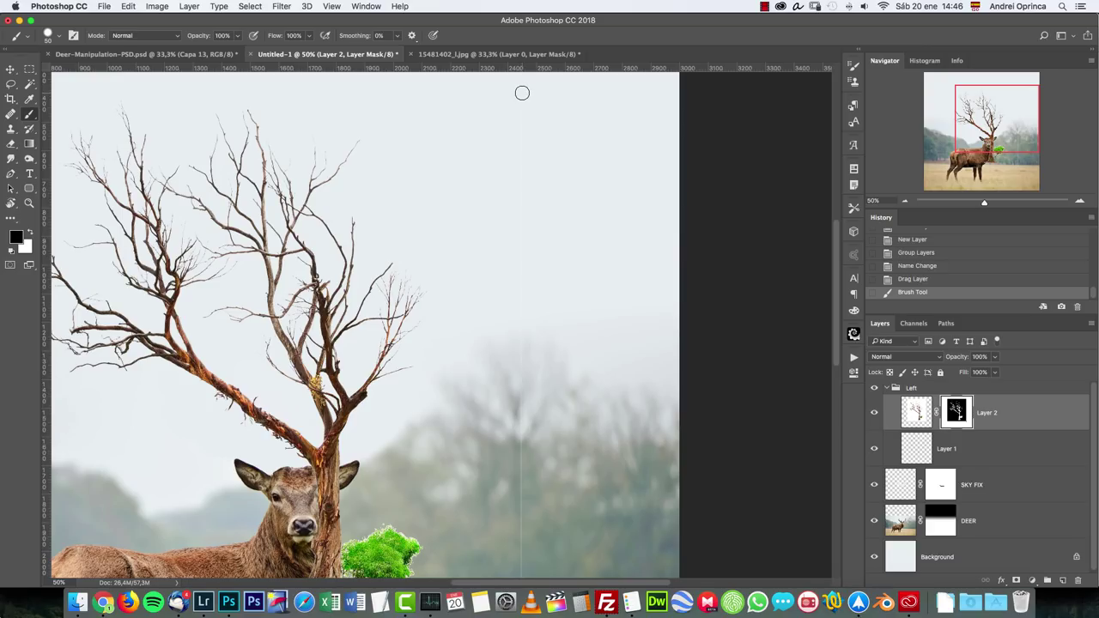
pyautogui.moveTo(530, 168); pyautogui.dragTo(558, 452)
pyautogui.moveTo(552, 396)
pyautogui.mouseDown()
pyautogui.moveTo(535, 358)
pyautogui.moveTo(660, 212)
pyautogui.mouseUp()
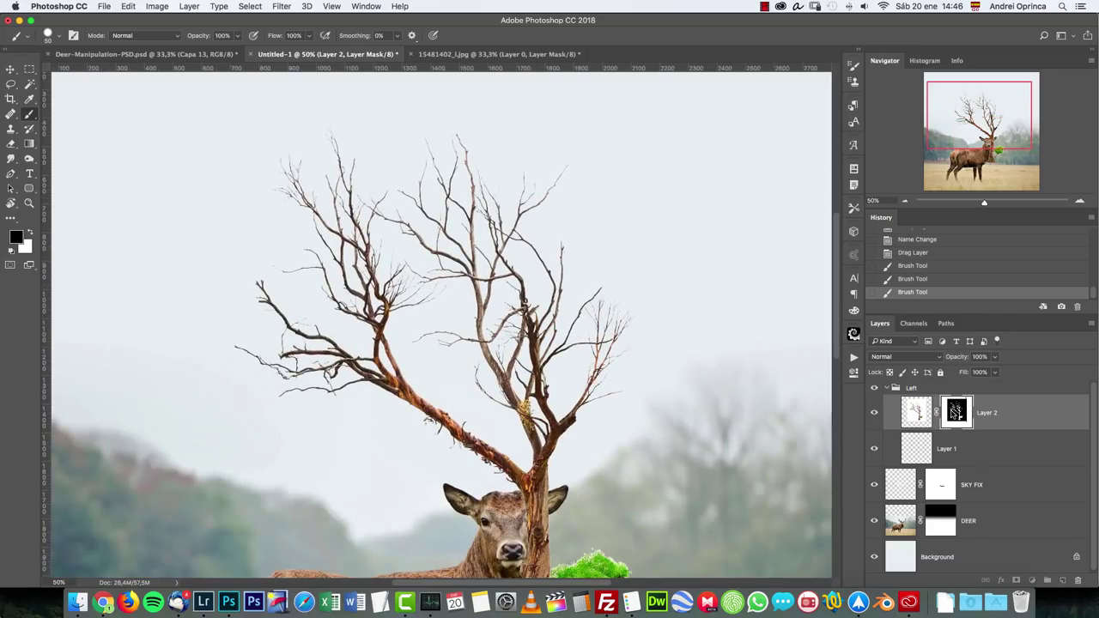
# On the isolated mask, paint black at the top-left corner and along the left, bottom and top edges
pyautogui.keyDown('alt'); pyautogui.click(956, 413); pyautogui.keyUp('alt')
pyautogui.moveTo(226, 192); pyautogui.dragTo(290, 185)
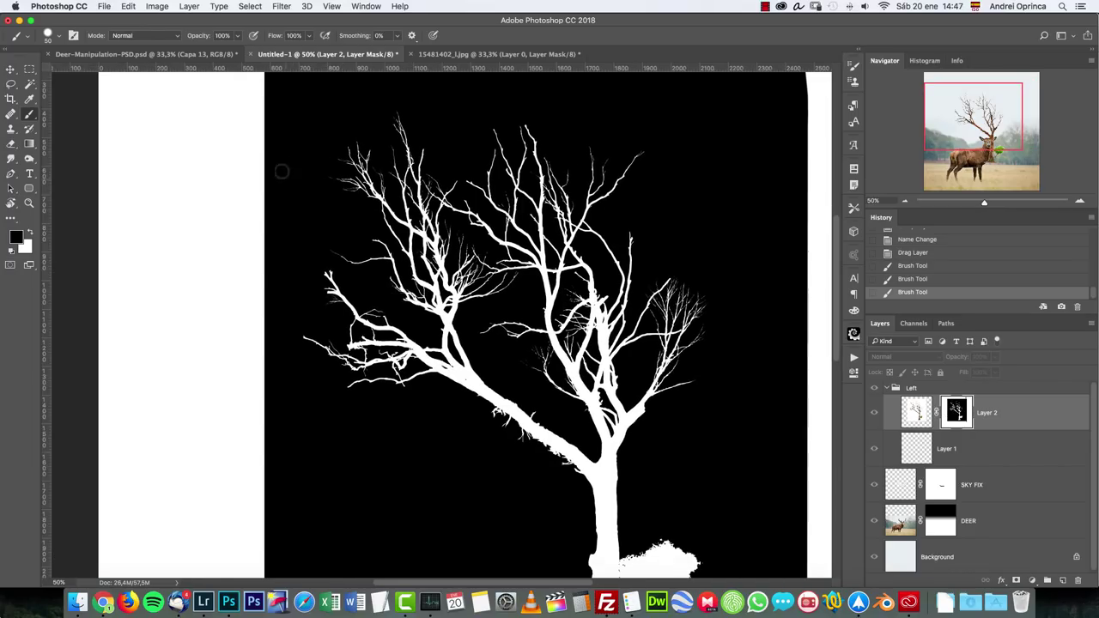
pyautogui.moveTo(262, 98); pyautogui.dragTo(282, 274)
pyautogui.click(281, 234)
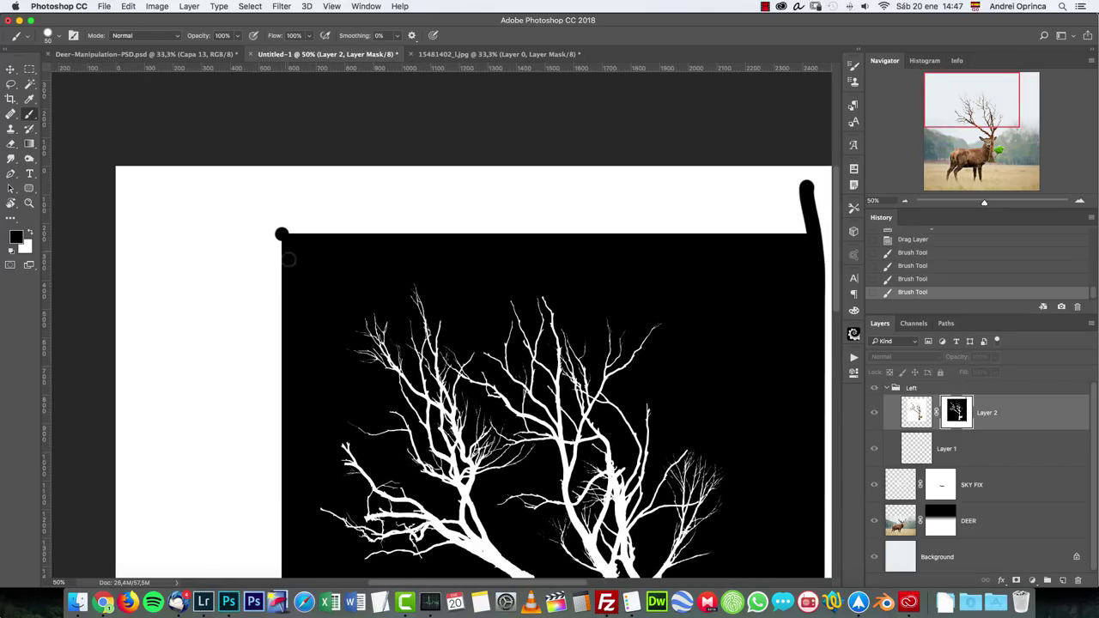
pyautogui.scroll(-10, 324, 160)
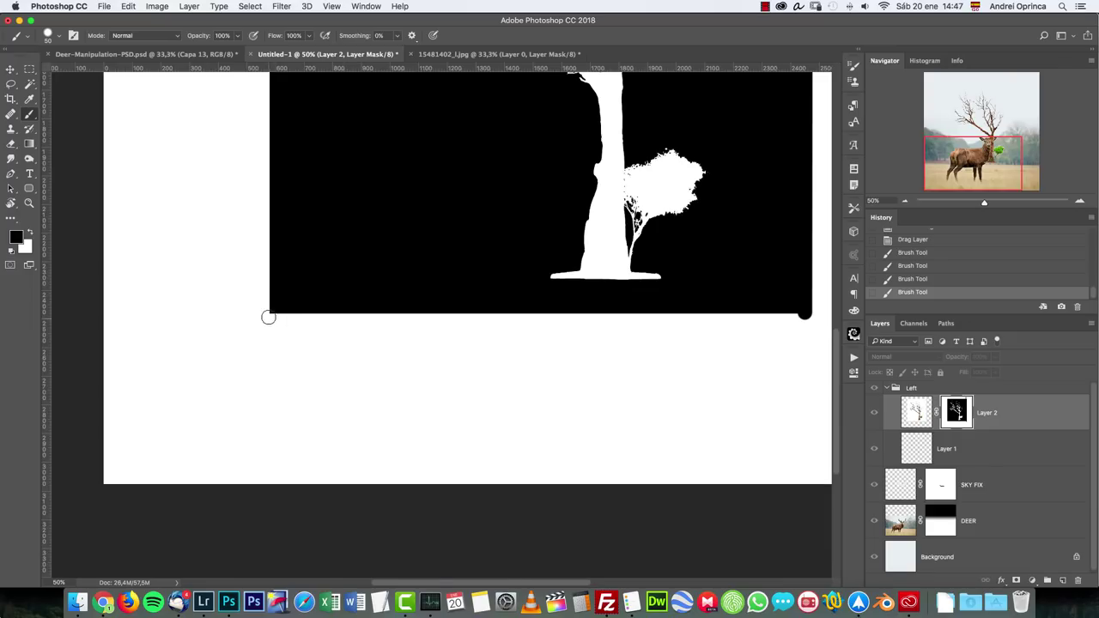
pyautogui.keyDown('shift'); pyautogui.click(269, 312); pyautogui.keyUp('shift')
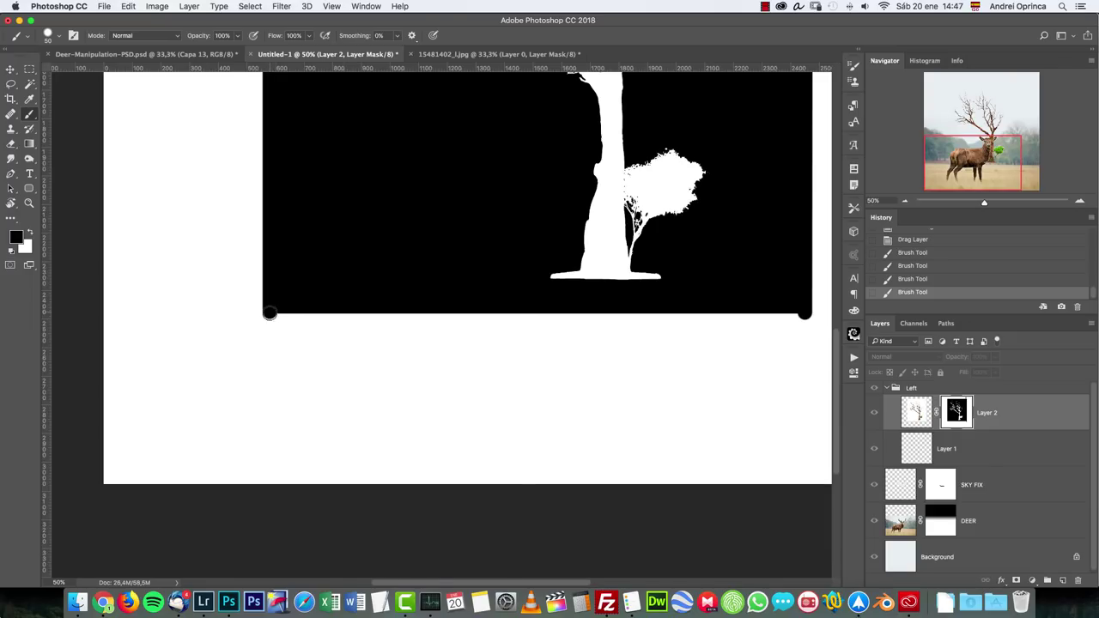
pyautogui.keyDown('shift'); pyautogui.click(801, 314); pyautogui.keyUp('shift')
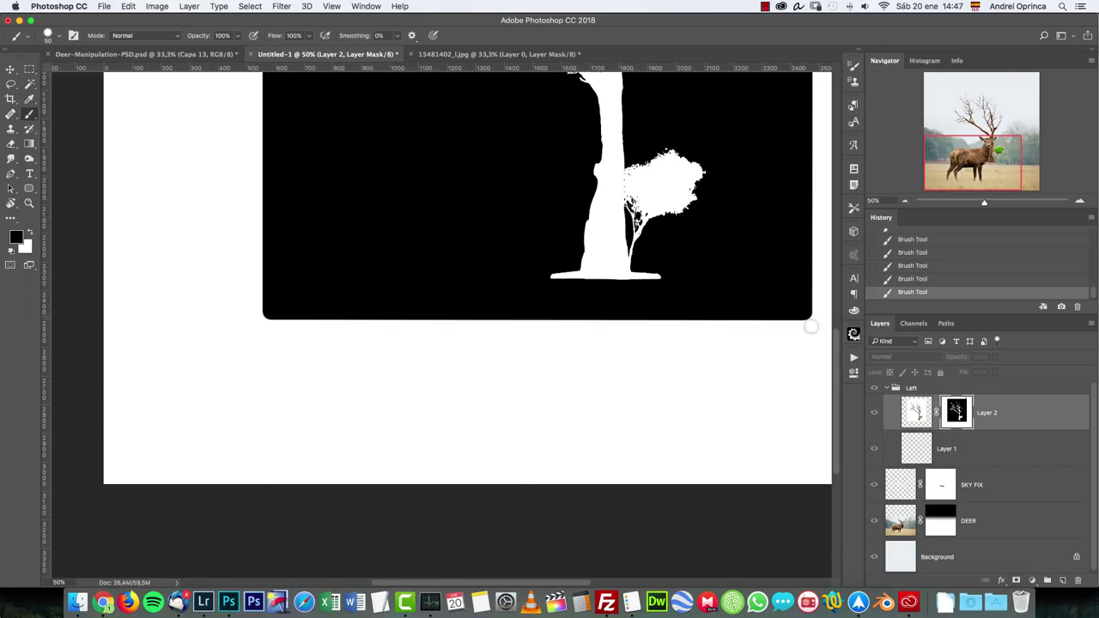
pyautogui.scroll(15, 679, 319)
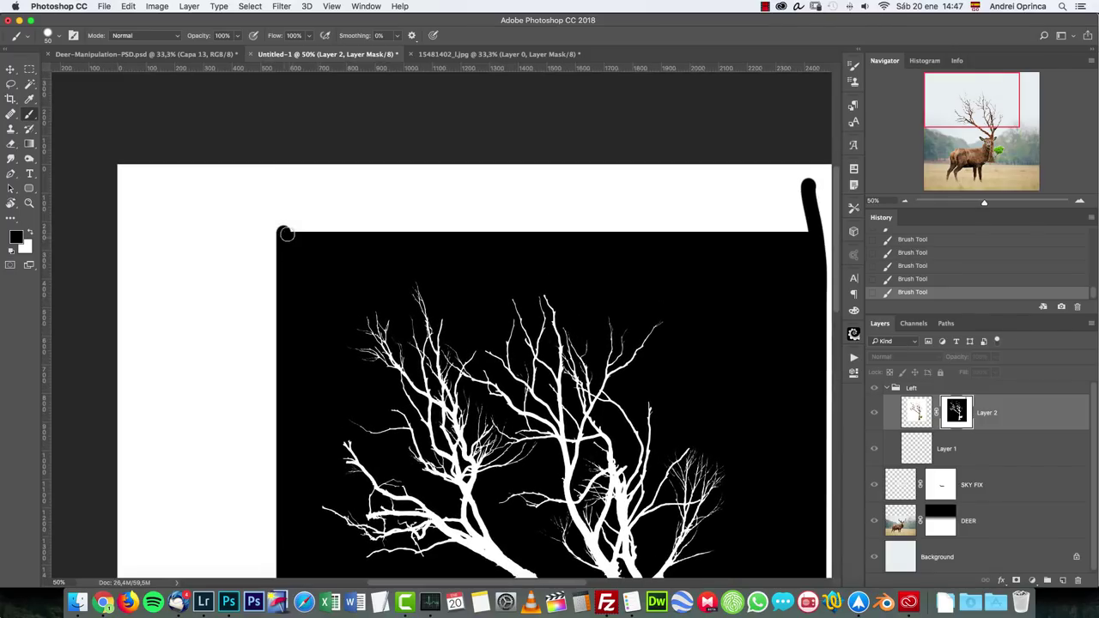
pyautogui.keyDown('shift'); pyautogui.click(807, 225); pyautogui.keyUp('shift')
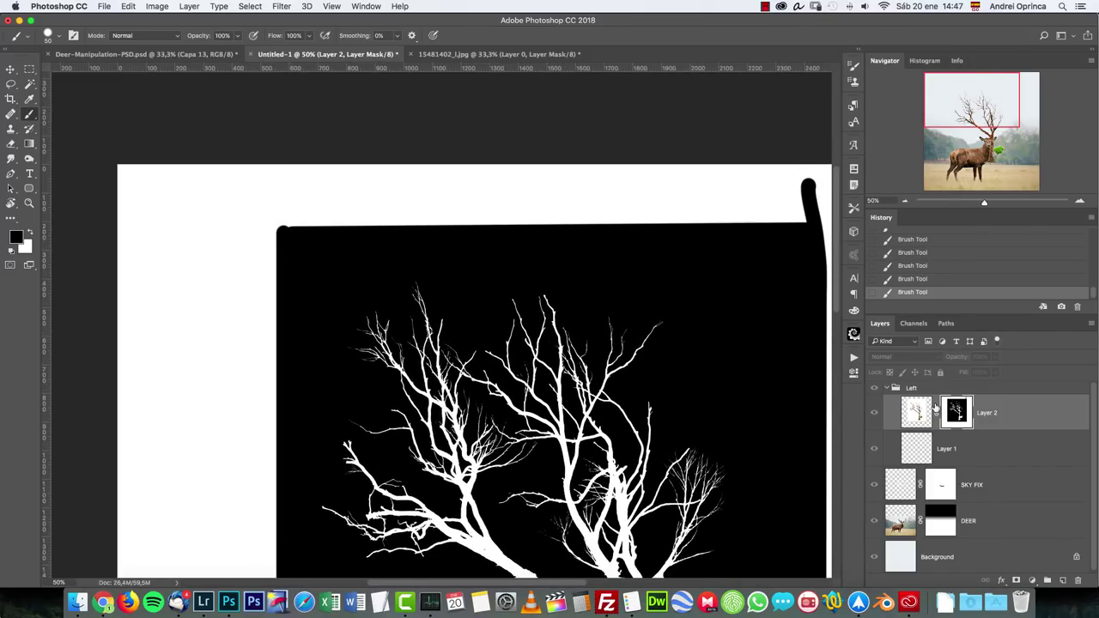
pyautogui.scroll(-5, 628, 436)
pyautogui.hscroll(2, 628, 435)
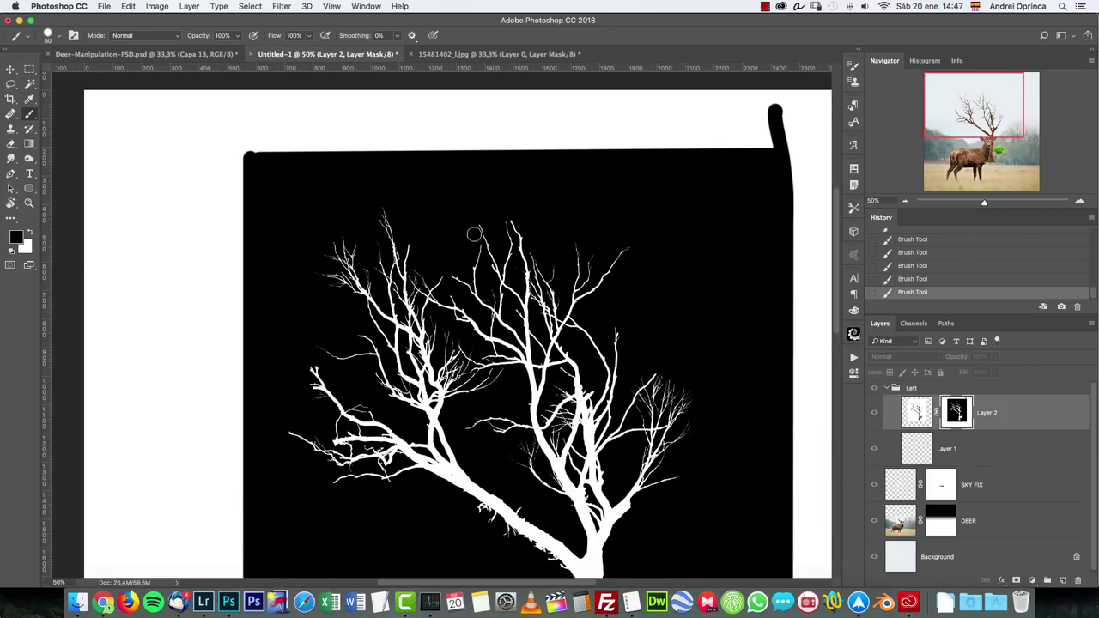
pyautogui.scroll(-4, 643, 307)
pyautogui.hscroll(1, 643, 306)
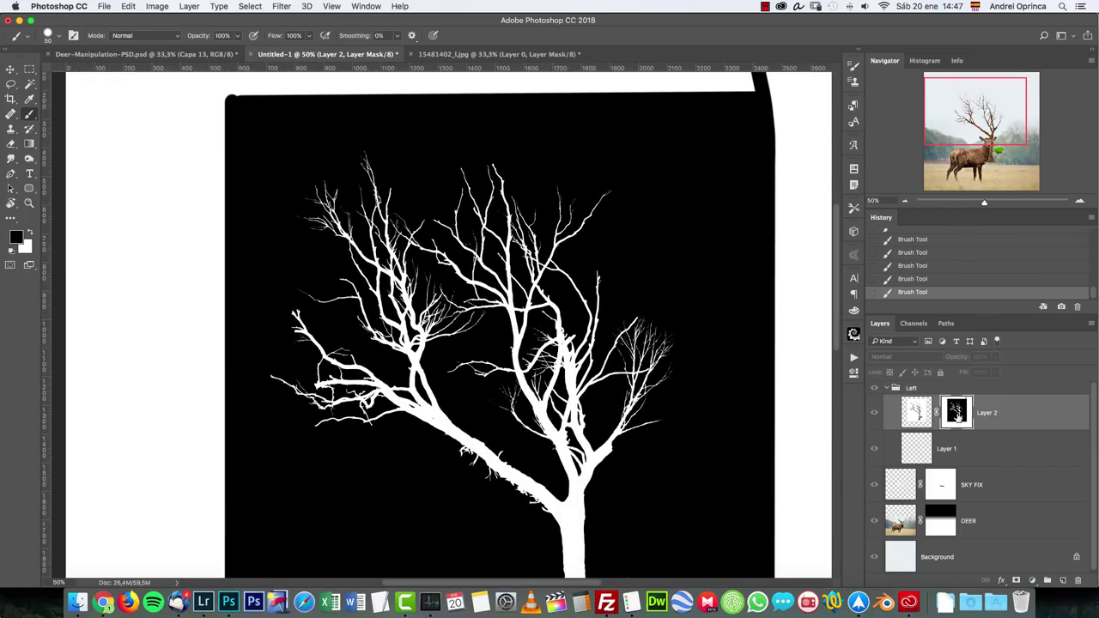
# Toggle Layer 2's mask off and on to check it, ending in the composite view
pyautogui.keyDown('shift'); pyautogui.click(958, 418); pyautogui.keyUp('shift')
pyautogui.keyDown('shift'); pyautogui.click(956, 418); pyautogui.keyUp('shift')
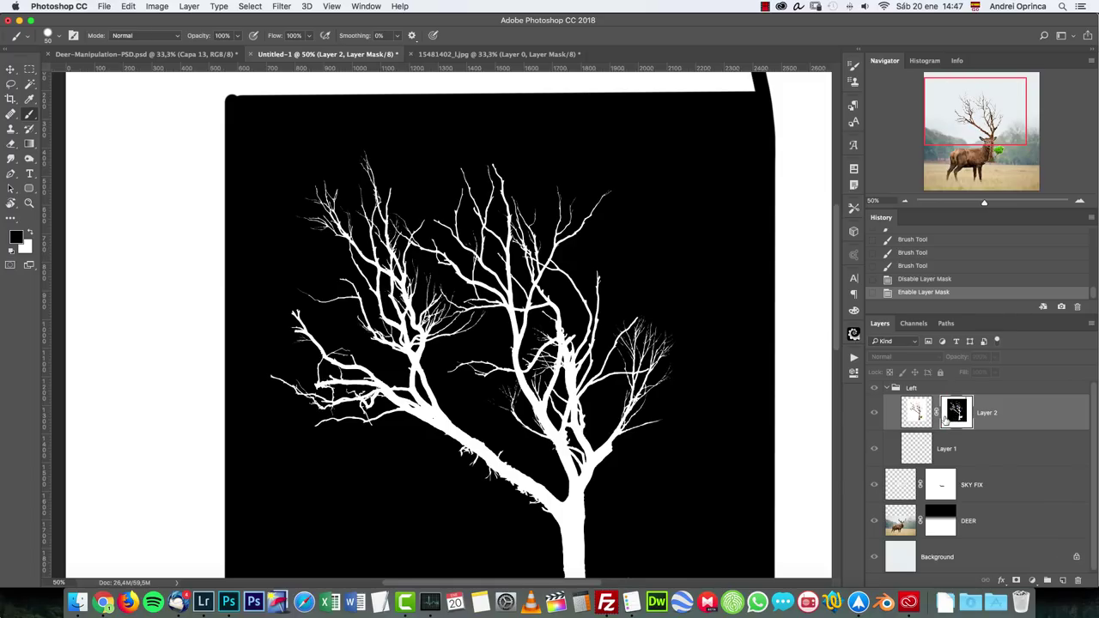
pyautogui.keyDown('alt'); pyautogui.click(956, 415); pyautogui.keyUp('alt')
pyautogui.keyDown('alt'); pyautogui.click(957, 416); pyautogui.keyUp('alt')
pyautogui.keyDown('alt'); pyautogui.click(959, 417); pyautogui.keyUp('alt')
# At 100% view, duplicate Layer 2 beneath itself with the Move tool
pyautogui.moveTo(757, 414); pyautogui.dragTo(718, 332)
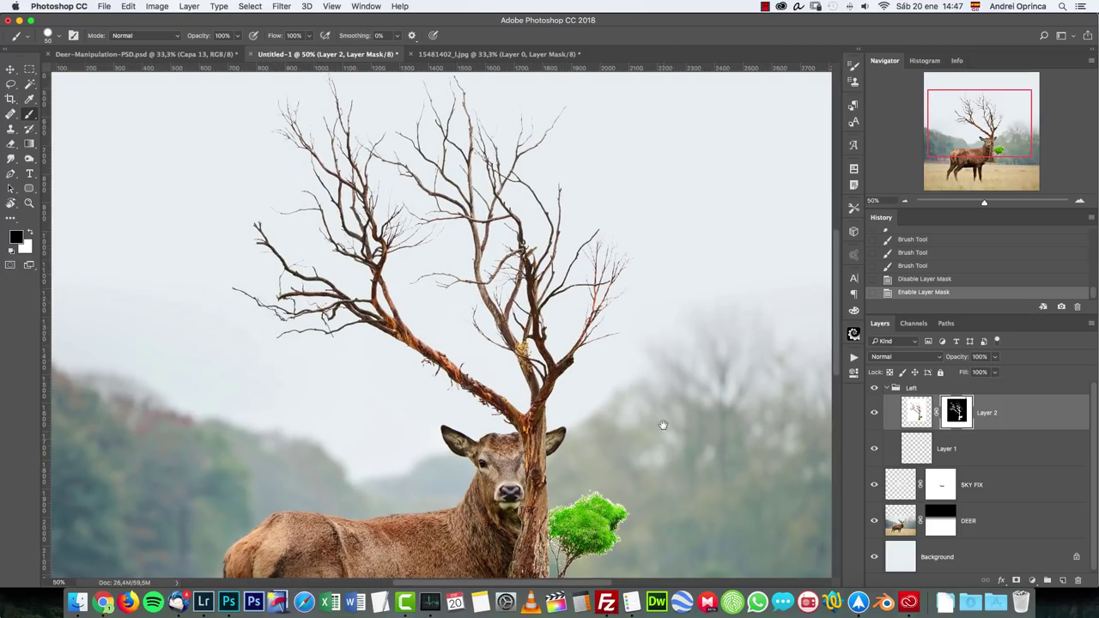
pyautogui.press('super+1')
pyautogui.scroll(5, 444, 300)
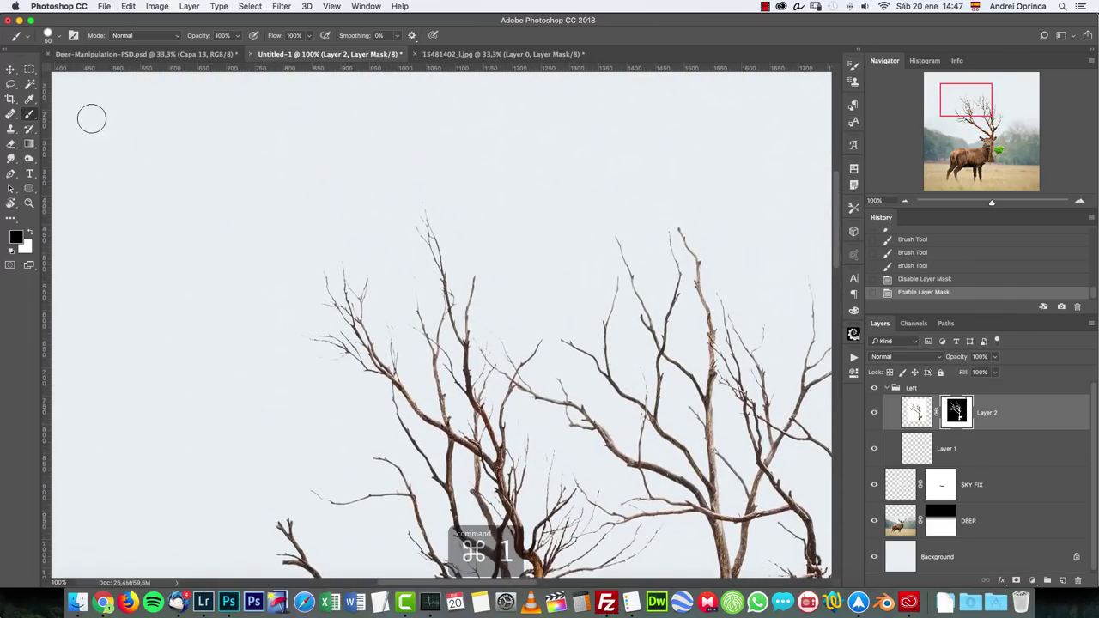
pyautogui.press('v')
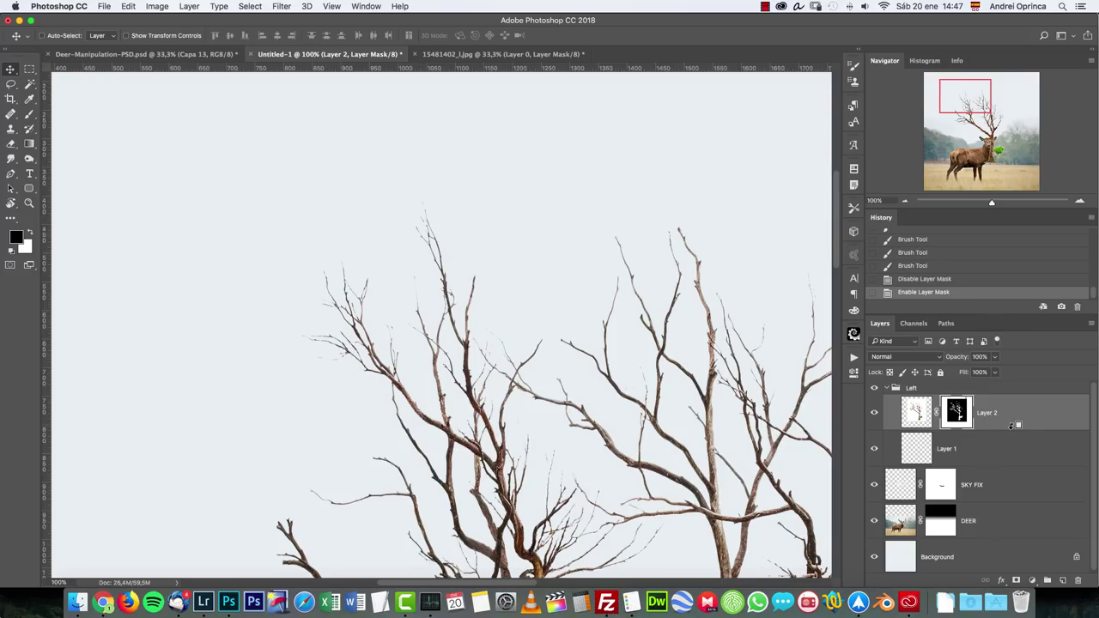
pyautogui.moveTo(1015, 419); pyautogui.dragTo(1003, 447)
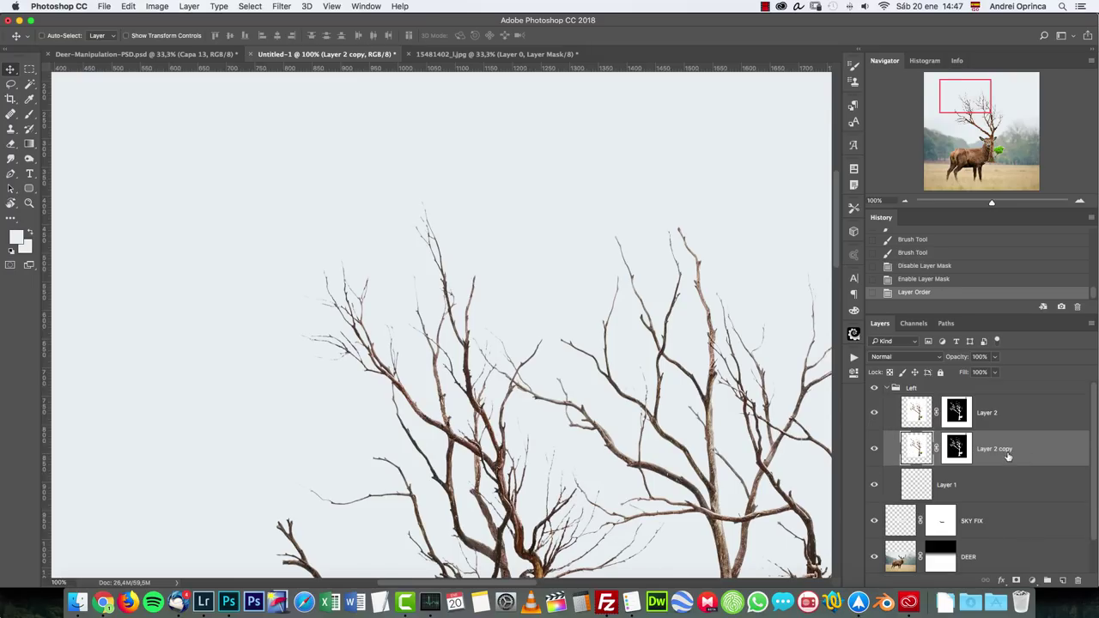
# Trash the empty Layer 1 and delete Layer 2 copy's mask without applying it
pyautogui.click(1053, 479)
pyautogui.moveTo(1069, 494); pyautogui.dragTo(1079, 580)
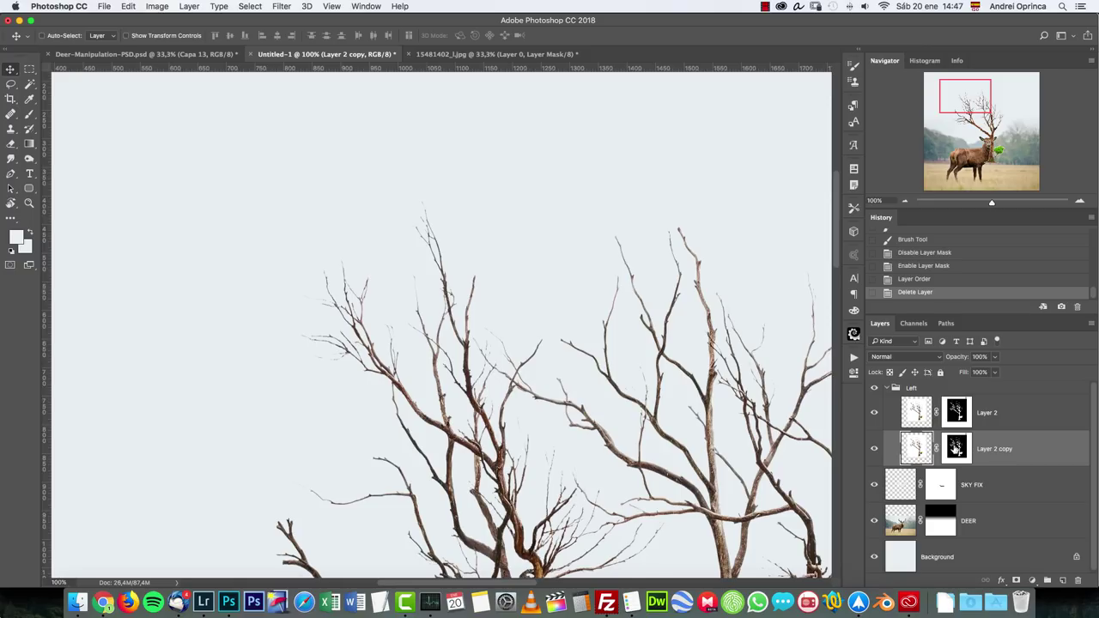
pyautogui.moveTo(957, 449); pyautogui.dragTo(1078, 580)
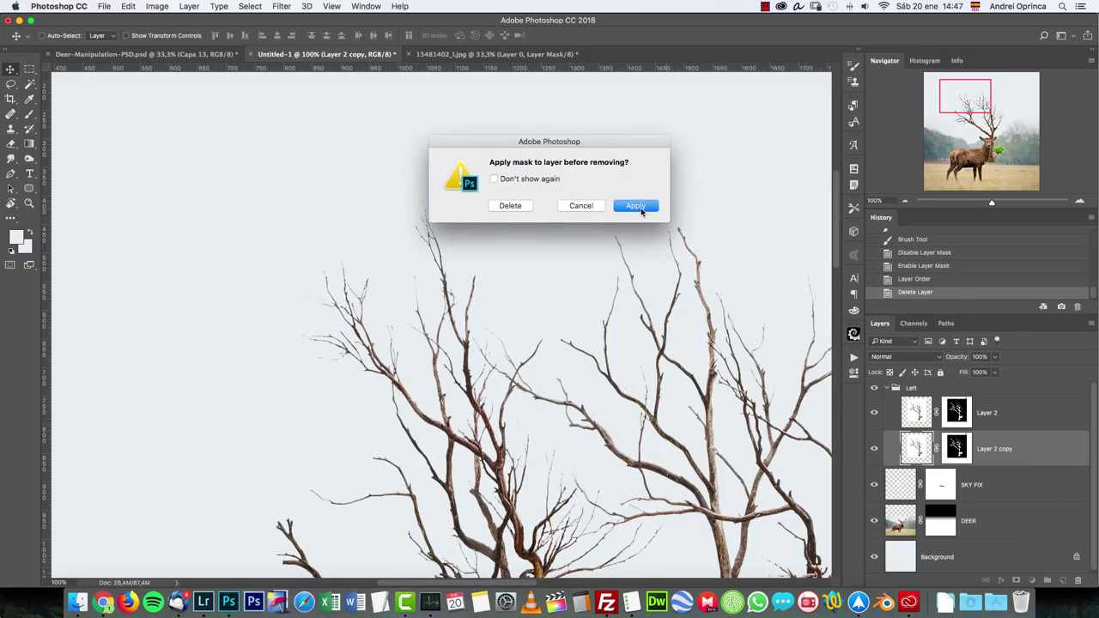
pyautogui.click(496, 211)
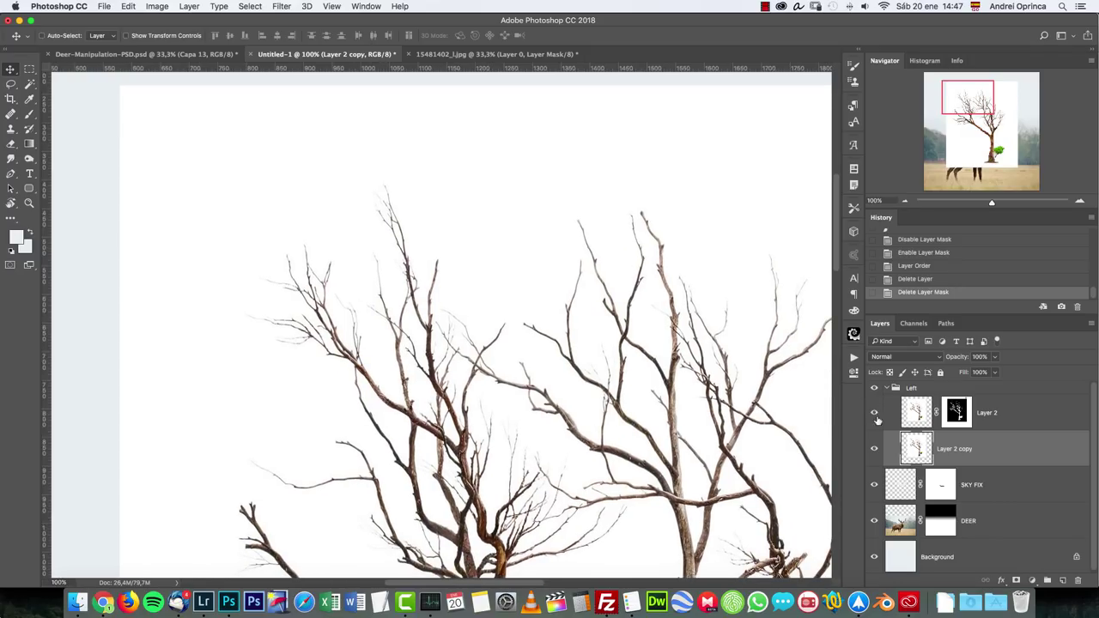
pyautogui.click(875, 448)
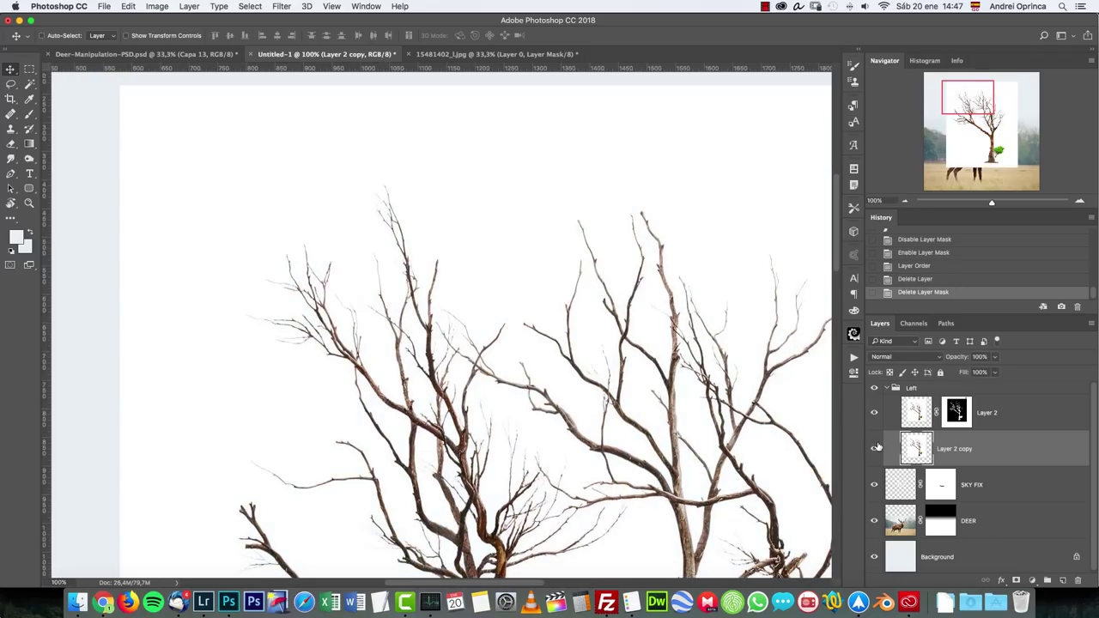
# Link Layer 2 with Layer 2 copy and set the copy's blend mode to Multiply
pyautogui.keyDown('shift'); pyautogui.click(1030, 417); pyautogui.keyUp('shift')
pyautogui.rightClick(1033, 414)
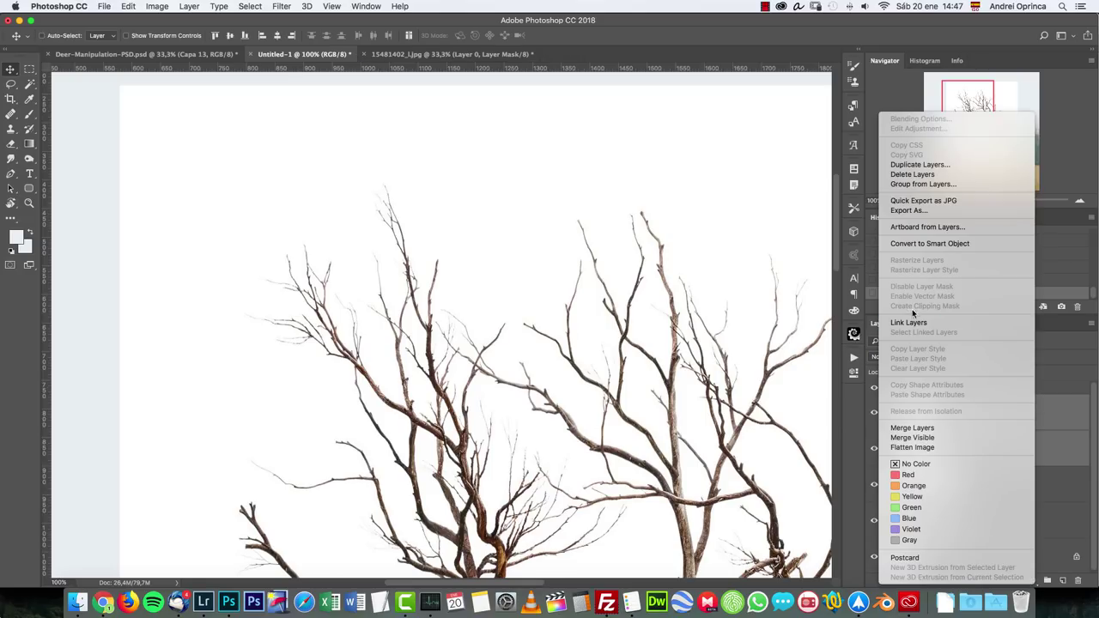
pyautogui.click(920, 324)
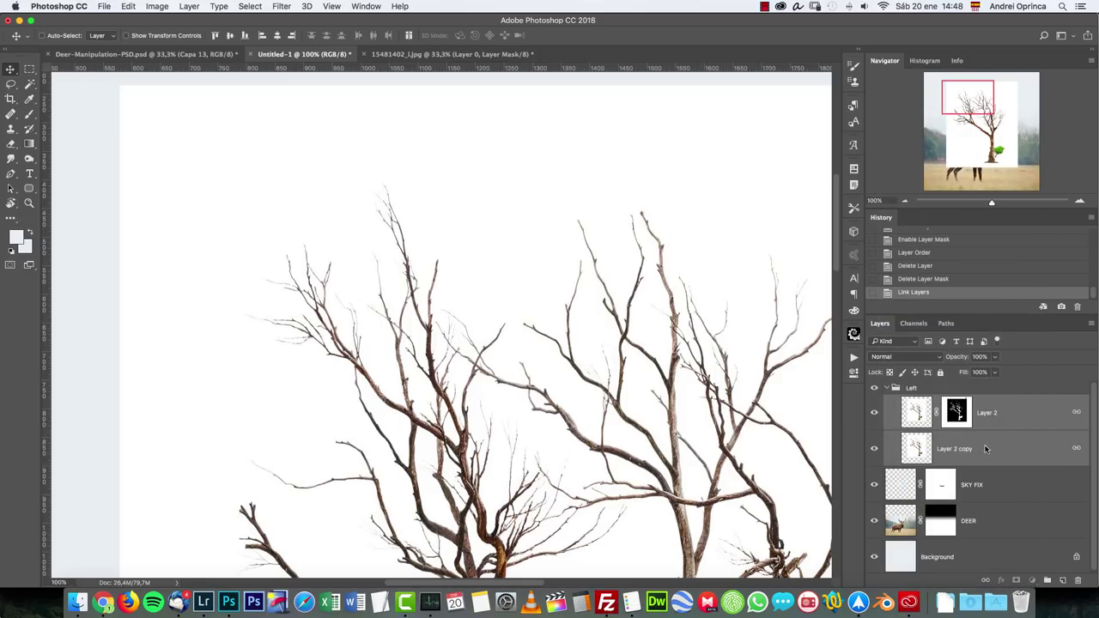
pyautogui.click(985, 449)
pyautogui.click(906, 359)
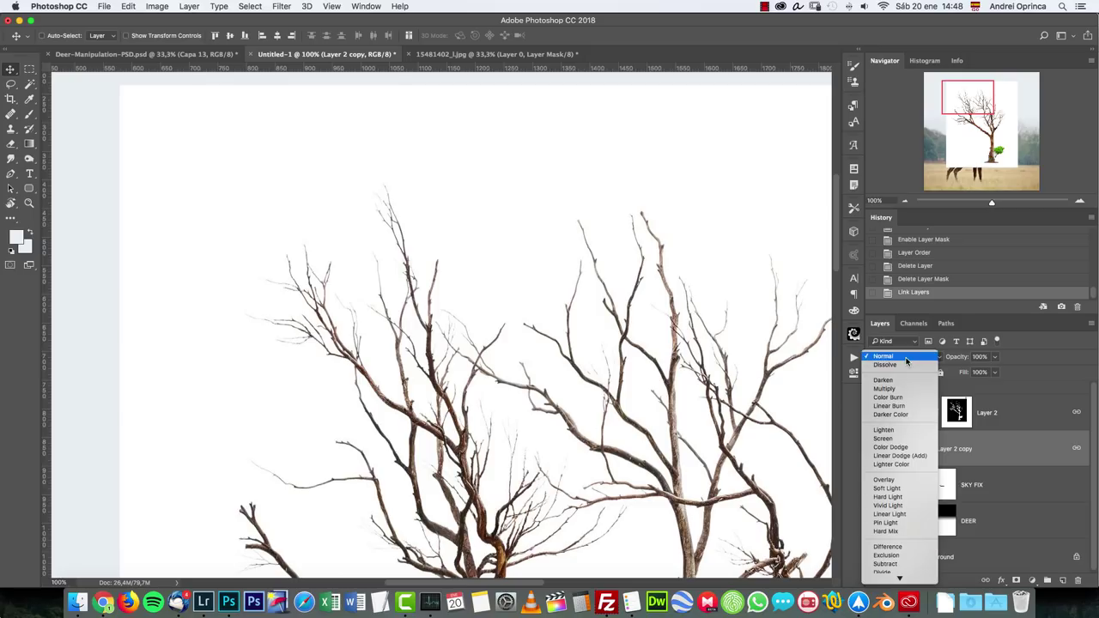
pyautogui.click(1005, 453)
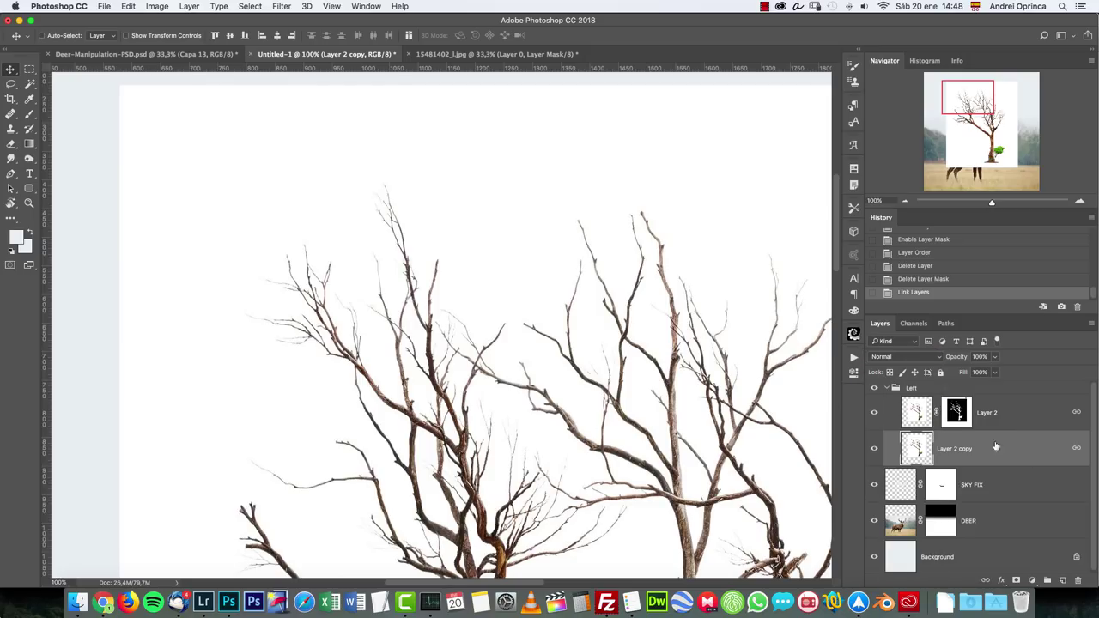
pyautogui.click(893, 356)
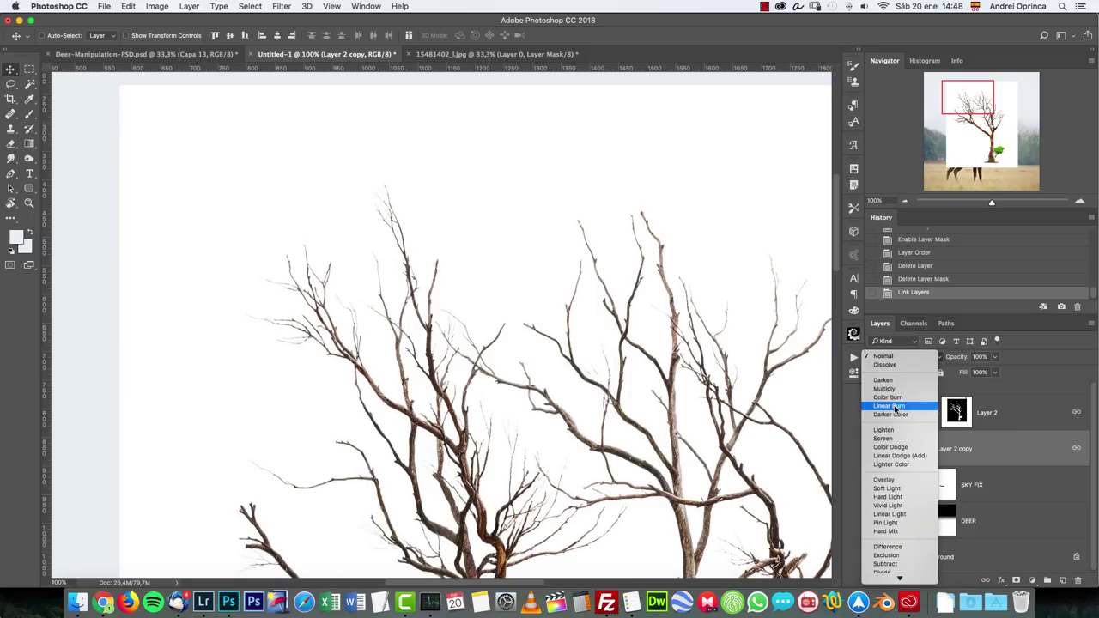
pyautogui.click(886, 388)
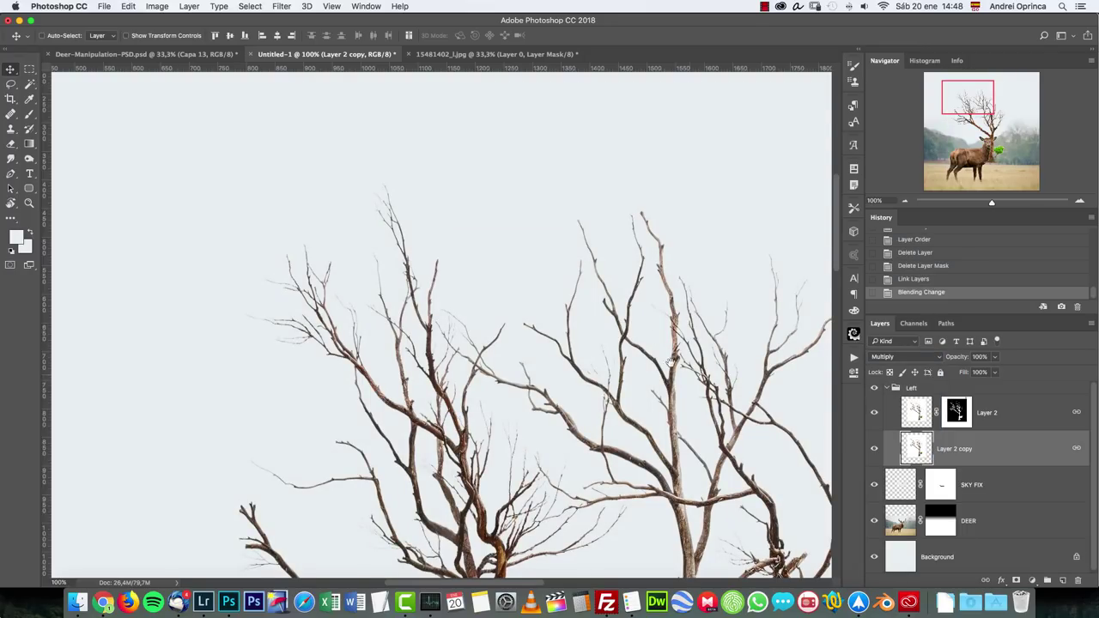
# Compare the copy hidden and shown, zoom out to 50%, and give Layer 2 copy a white mask
pyautogui.scroll(2, 701, 373)
pyautogui.hscroll(-2, 701, 374)
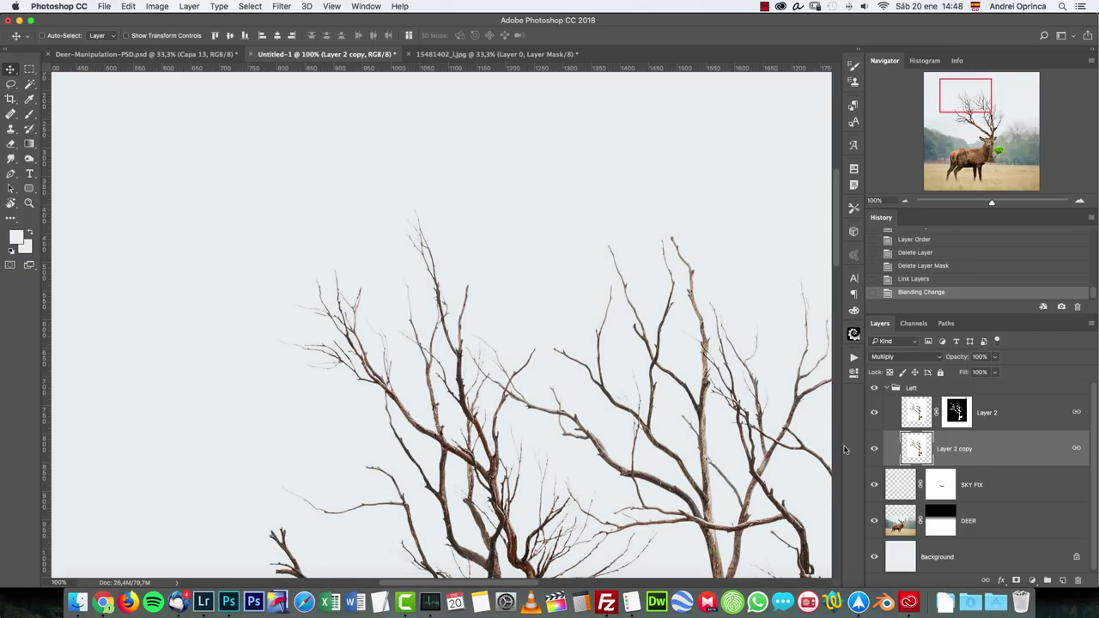
pyautogui.scroll(-5, 520, 326)
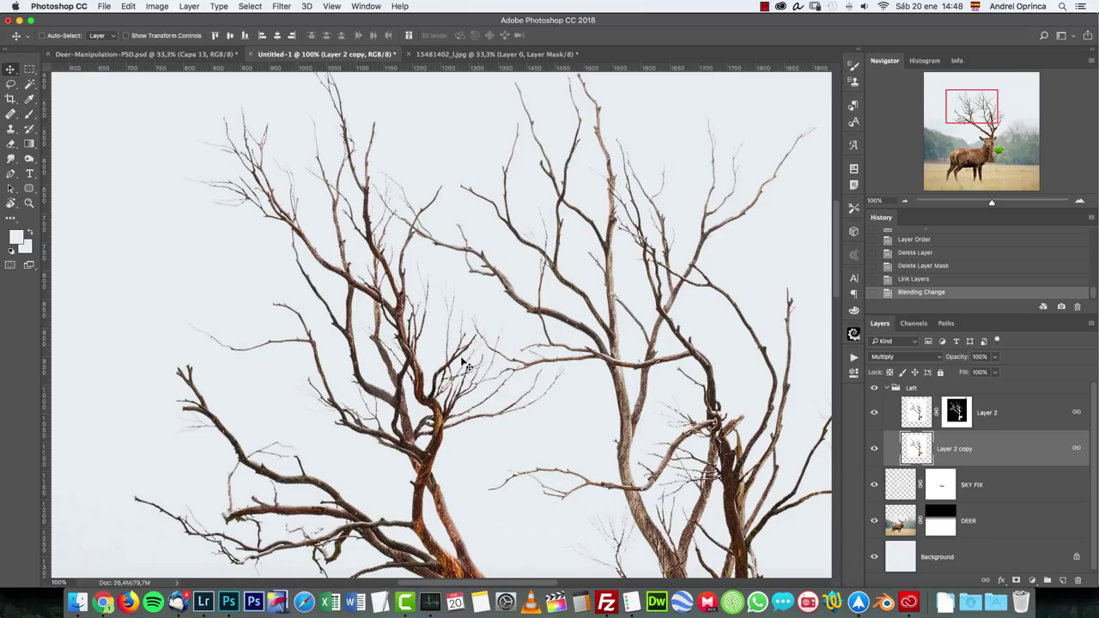
pyautogui.click(874, 445)
pyautogui.click(876, 448)
pyautogui.click(906, 202)
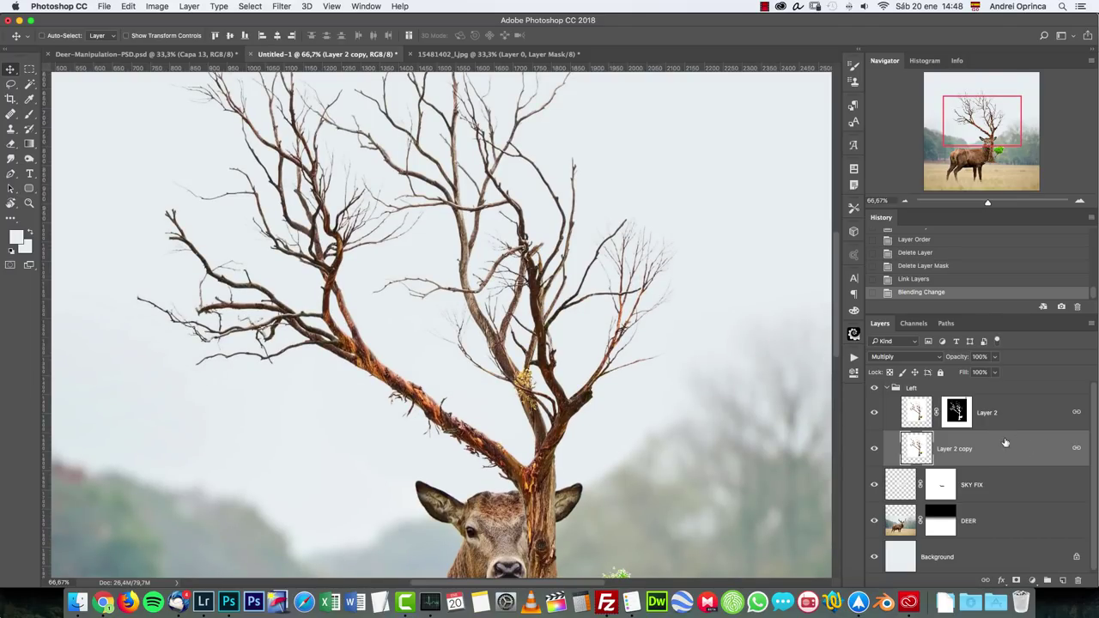
pyautogui.click(905, 201)
pyautogui.click(904, 201)
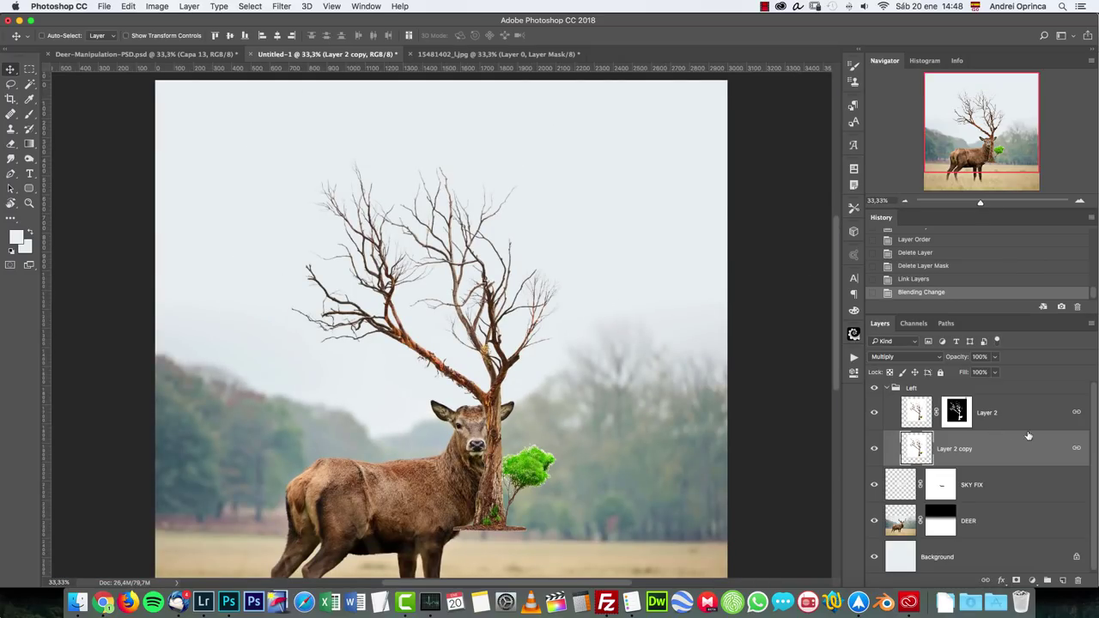
pyautogui.click(1080, 201)
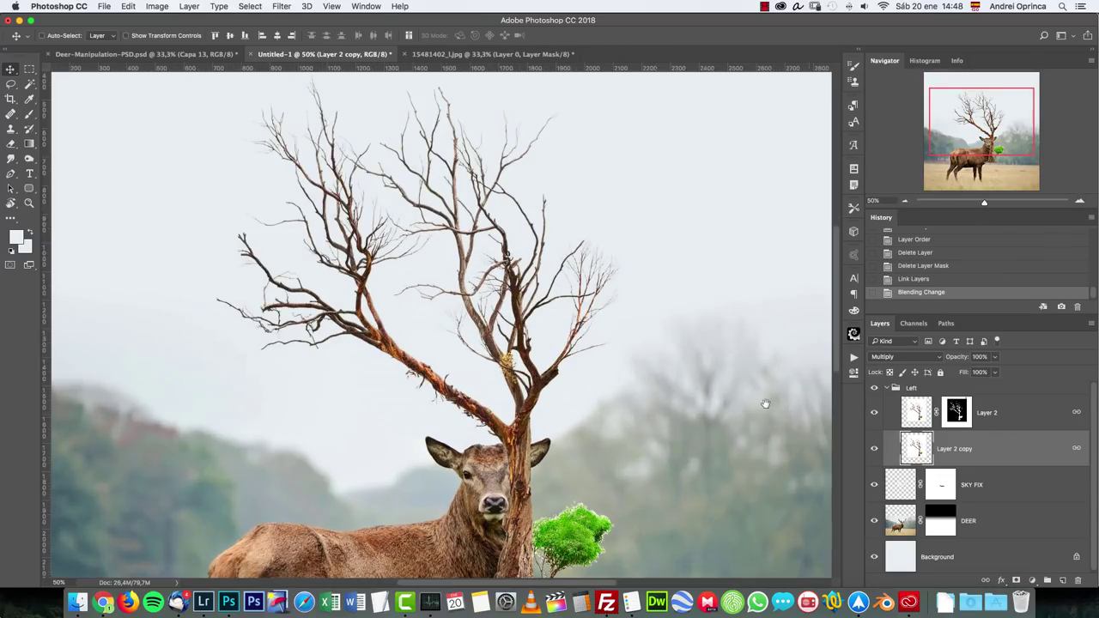
pyautogui.click(1016, 579)
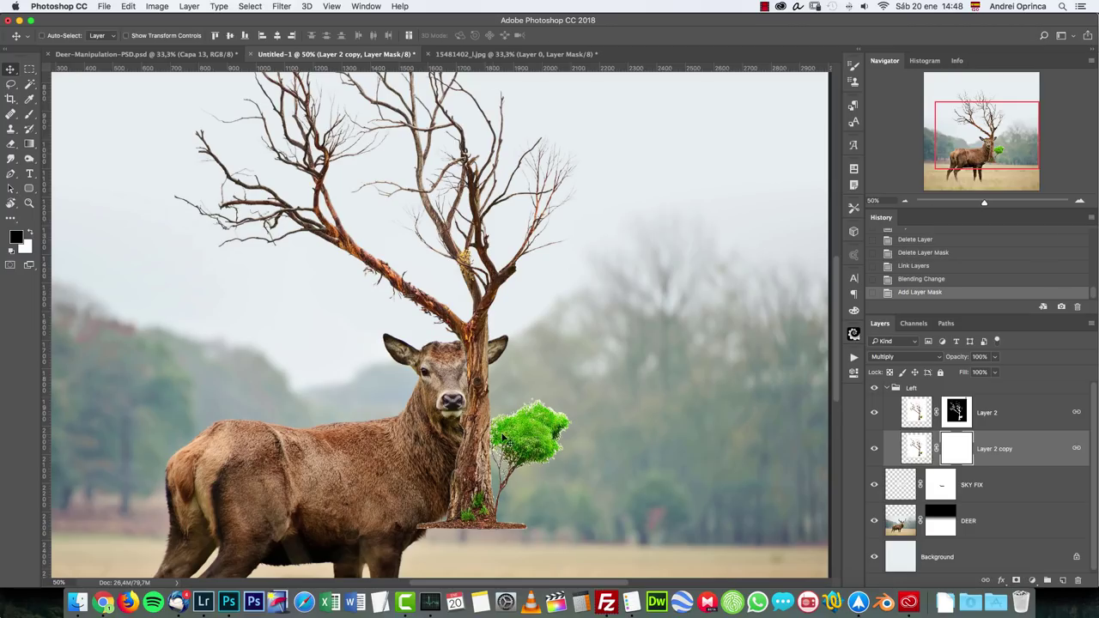
# Rename Layer 2 to 'Tree 1'
pyautogui.press('b')
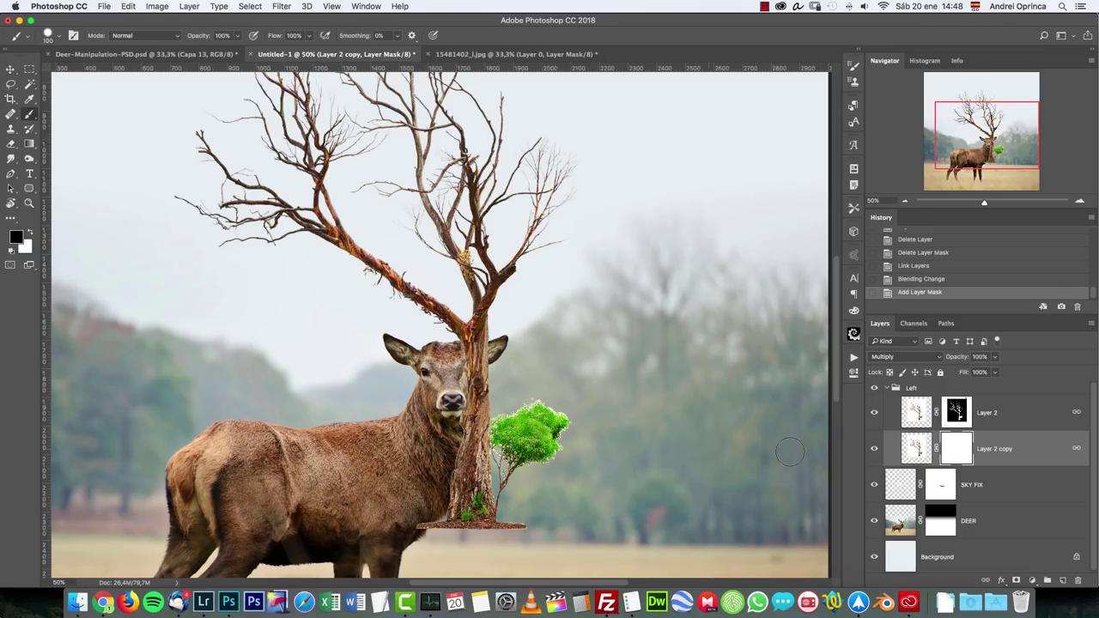
pyautogui.click(988, 414)
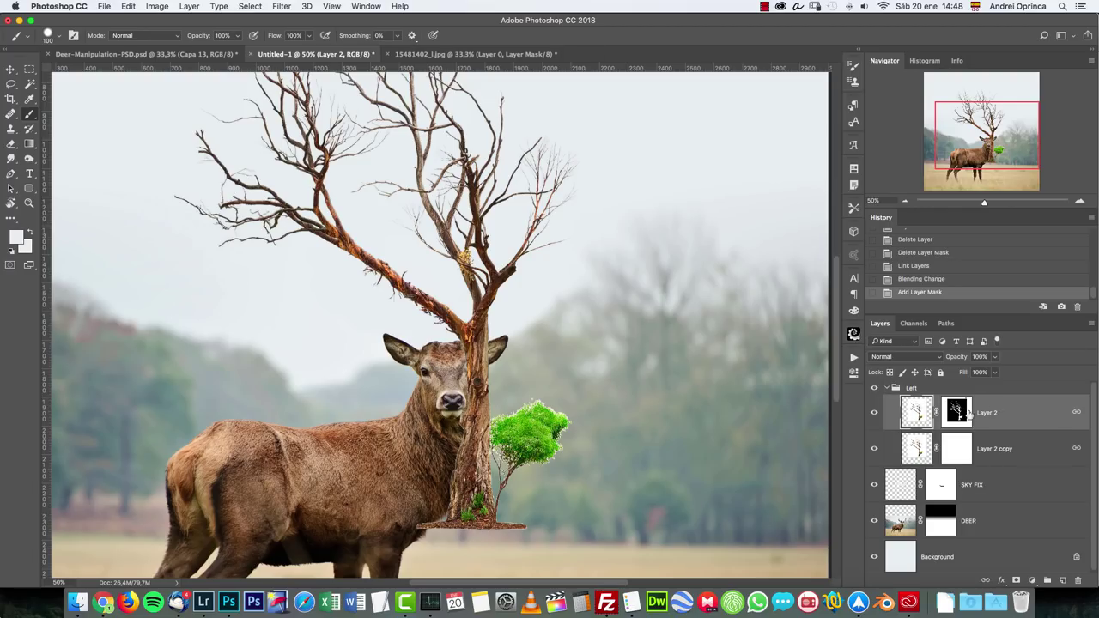
pyautogui.doubleClick(987, 414)
pyautogui.write('Tree 1')
pyautogui.press('Return')
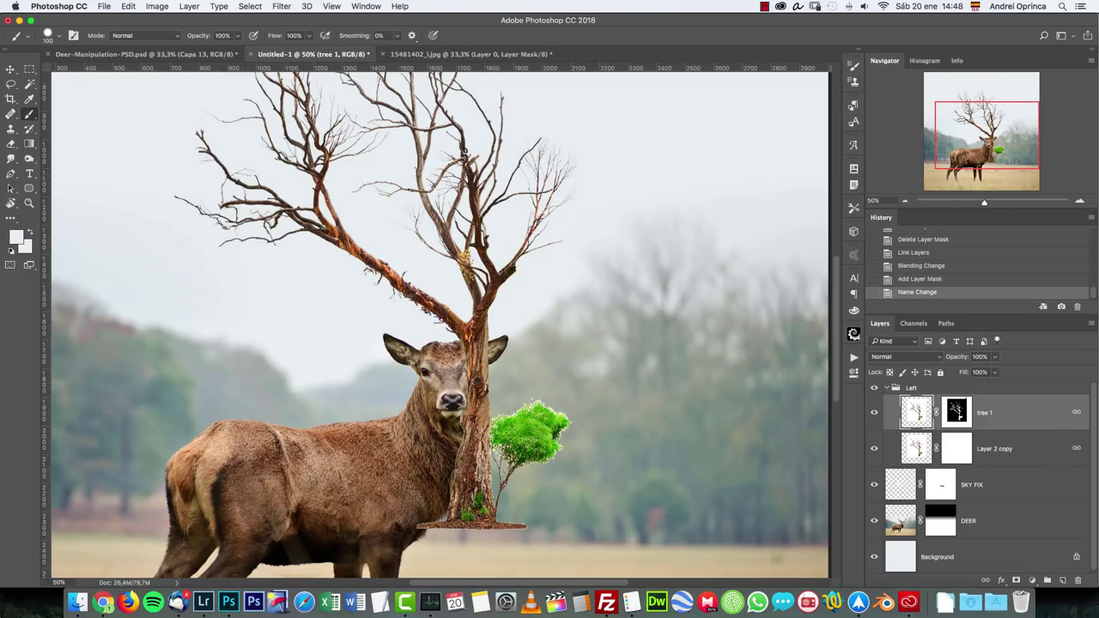
# Rename Layer 2 copy to 'tree 1.2', target its mask and enlarge the brush to 175
pyautogui.doubleClick(995, 447)
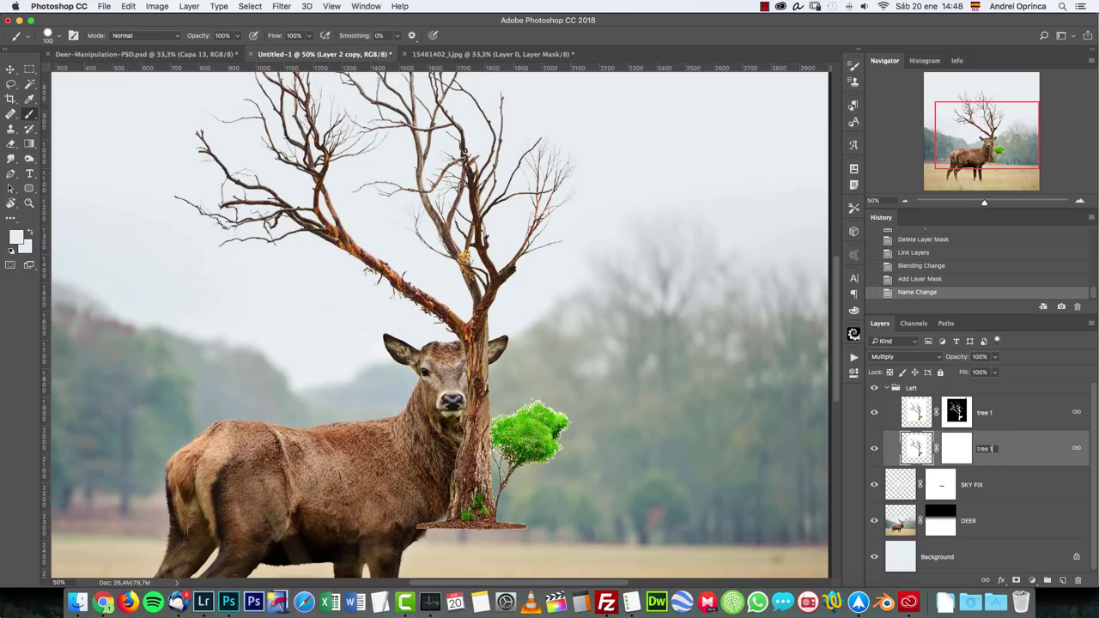
pyautogui.write('tree 1.2')
pyautogui.press('Return')
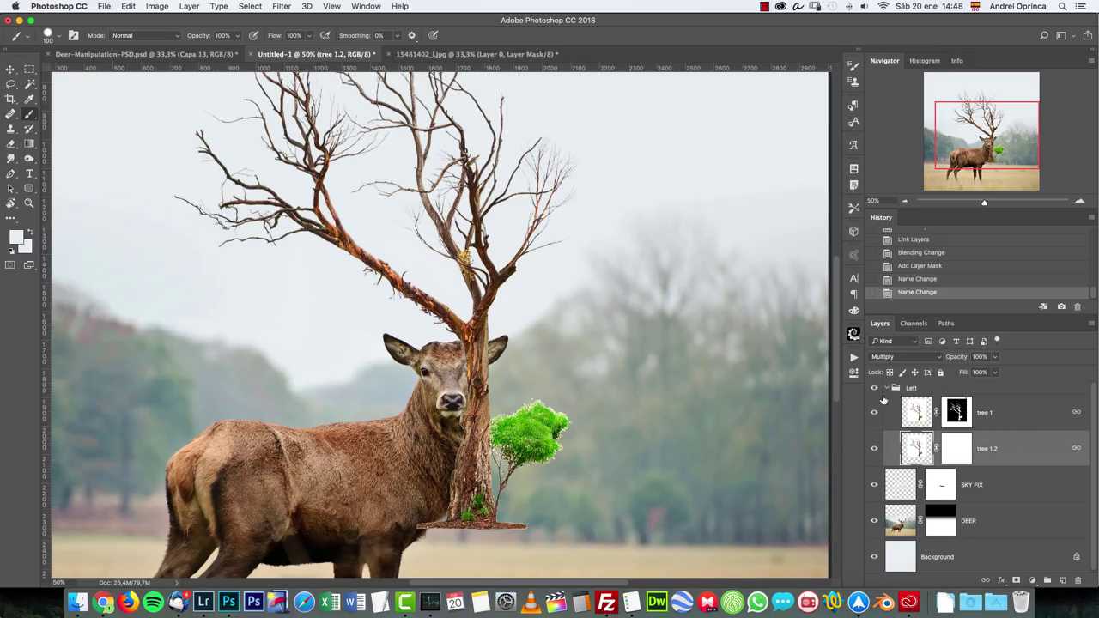
pyautogui.click(963, 447)
pyautogui.press(']')
pyautogui.press(']')
pyautogui.press(']')
# Paint black on the tree 1 and tree 1.2 masks to hide the trunk and green sapling
pyautogui.moveTo(538, 496)
pyautogui.mouseDown()
pyautogui.moveTo(562, 522)
pyautogui.moveTo(512, 529)
pyautogui.mouseUp()
pyautogui.click(874, 414)
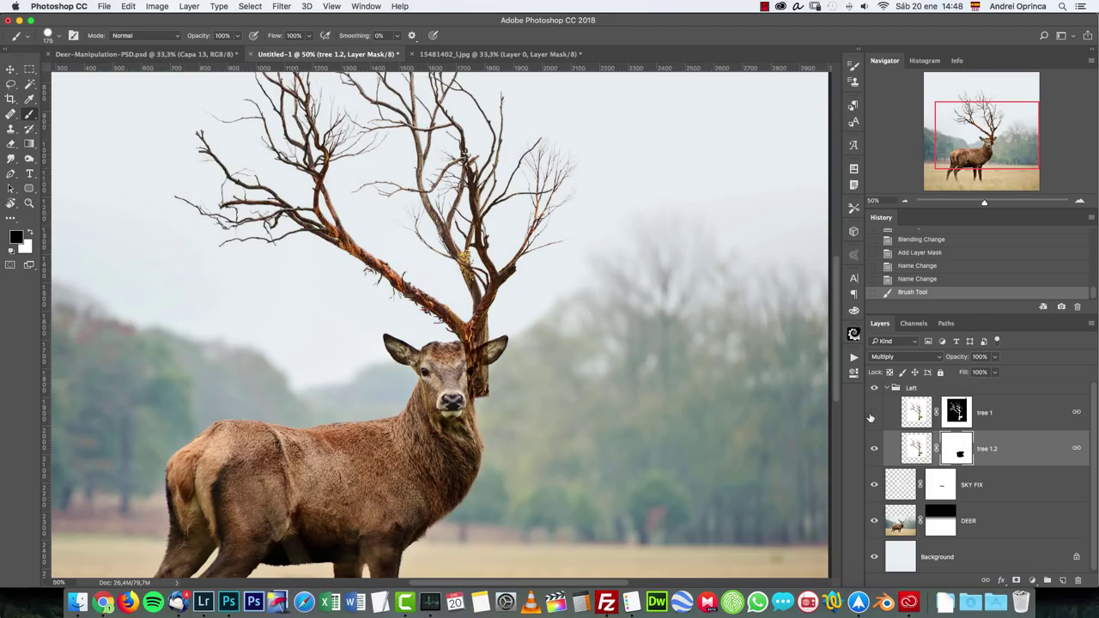
pyautogui.click(873, 414)
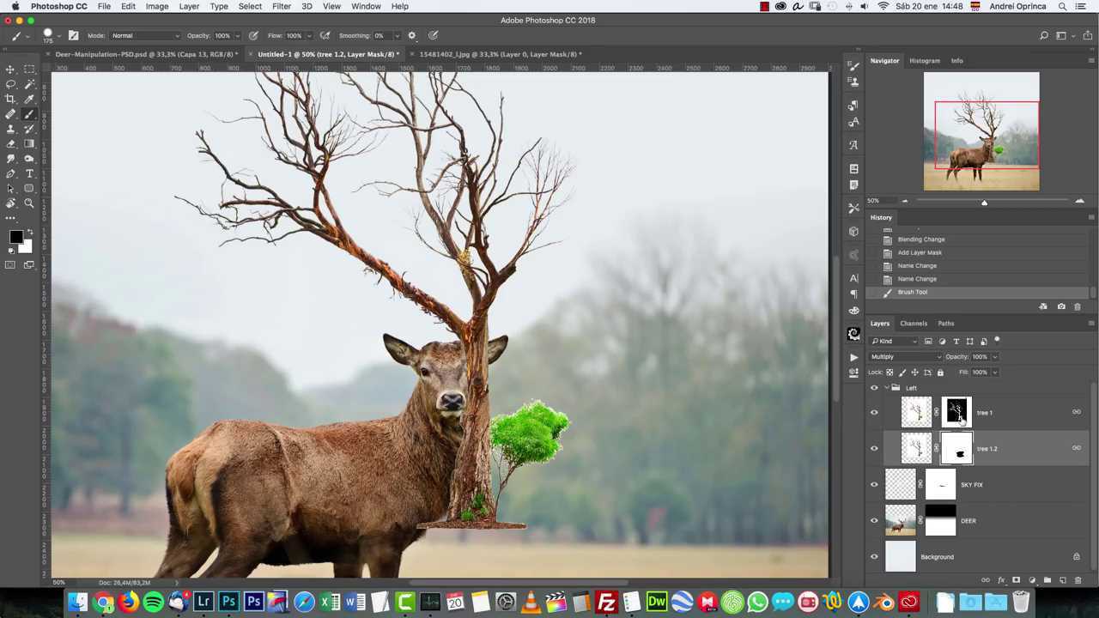
pyautogui.click(960, 417)
pyautogui.moveTo(537, 425)
pyautogui.mouseDown()
pyautogui.moveTo(511, 447)
pyautogui.moveTo(553, 458)
pyautogui.moveTo(553, 498)
pyautogui.moveTo(514, 510)
pyautogui.moveTo(515, 430)
pyautogui.moveTo(497, 407)
pyautogui.mouseUp()
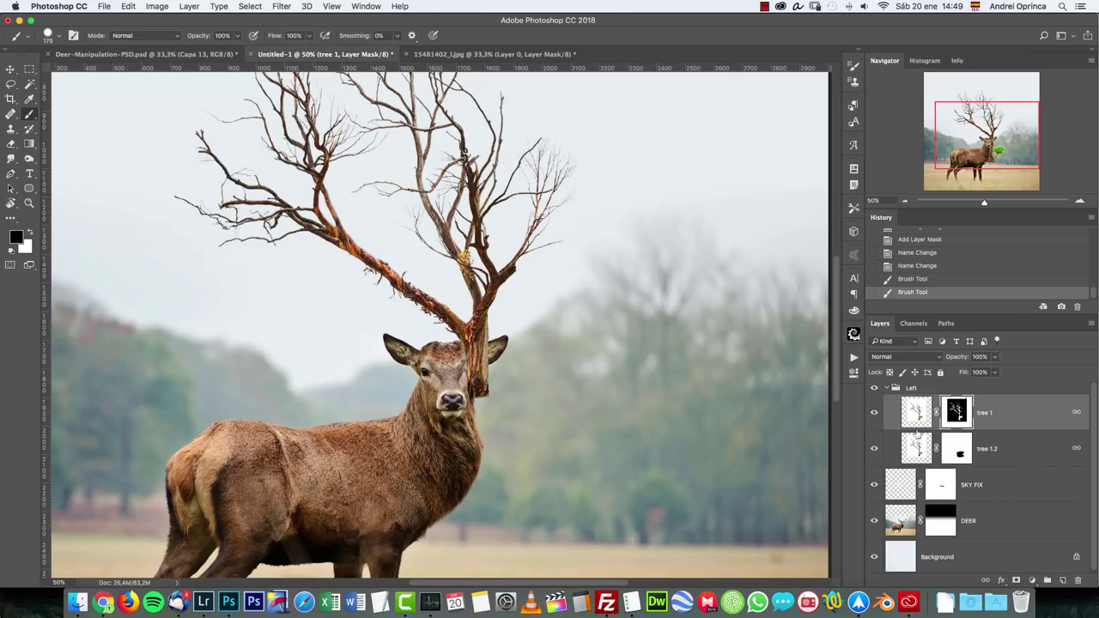
pyautogui.click(956, 451)
pyautogui.click(492, 407)
# Move the tree 1 branches up onto the stag's head
pyautogui.click(10, 69)
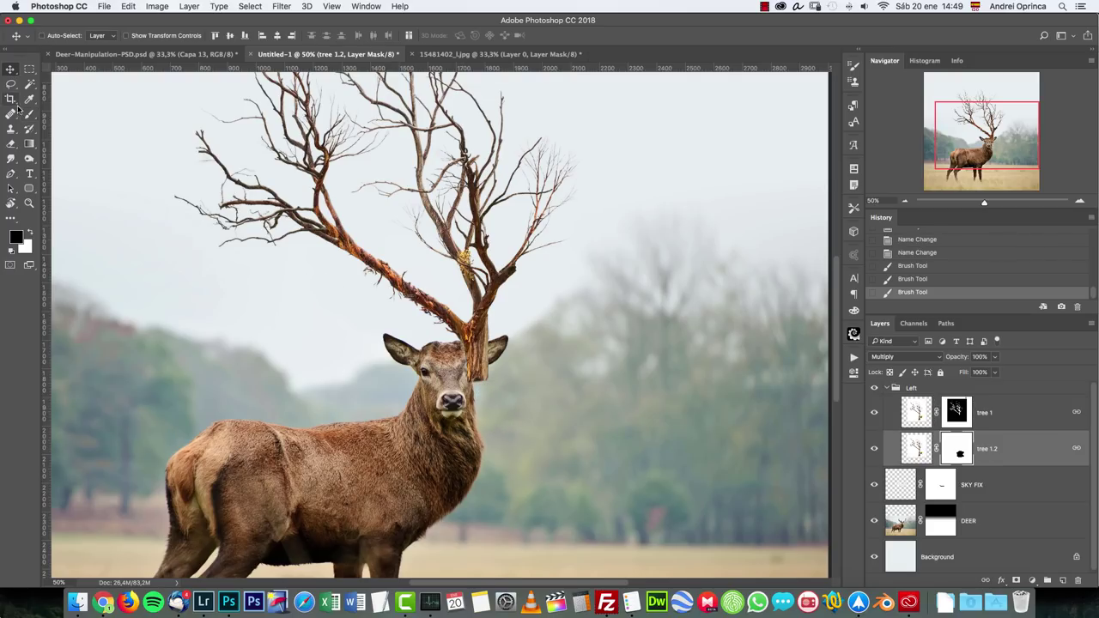
pyautogui.click(1024, 413)
pyautogui.moveTo(687, 360); pyautogui.dragTo(627, 321)
# Free-transform the linked branches to −21.62° rotation and 79.79% scale, seated on the stag's head
pyautogui.click(904, 201)
pyautogui.click(905, 201)
pyautogui.press('super+t')
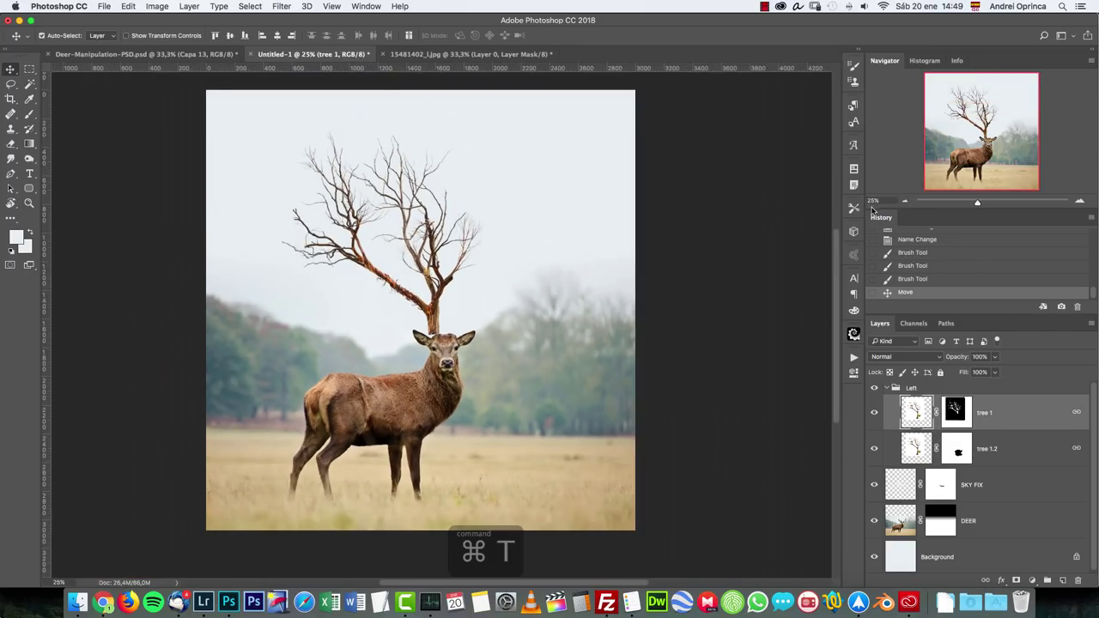
pyautogui.moveTo(575, 364); pyautogui.dragTo(620, 279)
pyautogui.moveTo(581, 364); pyautogui.dragTo(507, 324)
pyautogui.moveTo(437, 312)
pyautogui.mouseDown()
pyautogui.moveTo(451, 343)
pyautogui.moveTo(445, 315)
pyautogui.mouseUp()
pyautogui.press('super+plus')
pyautogui.press('super+plus')
pyautogui.press('super+plus')
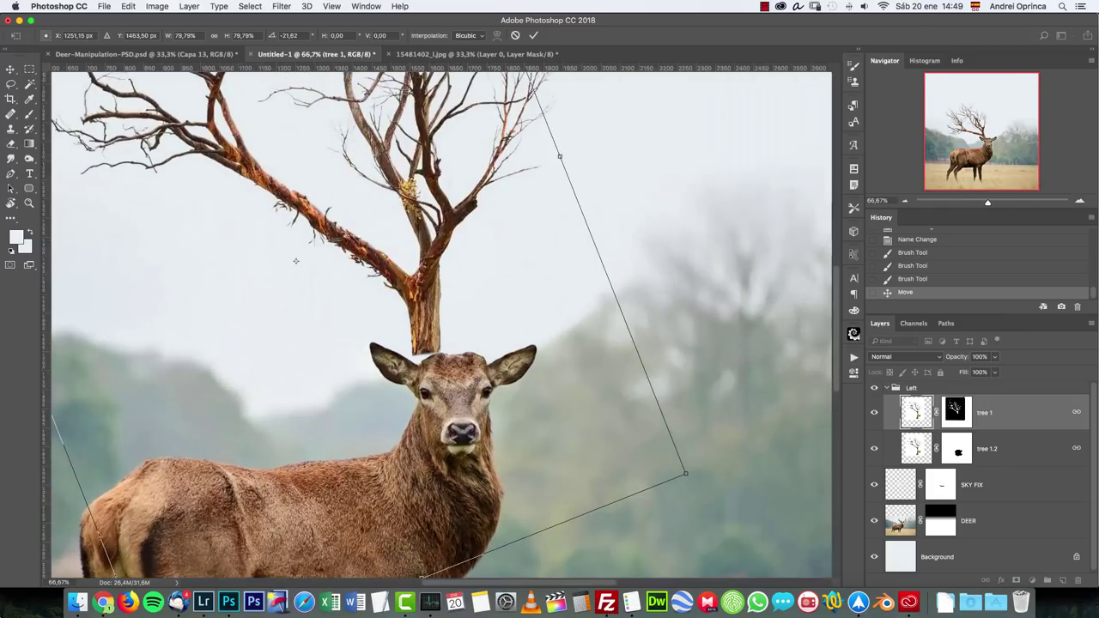
pyautogui.moveTo(470, 355); pyautogui.dragTo(479, 344)
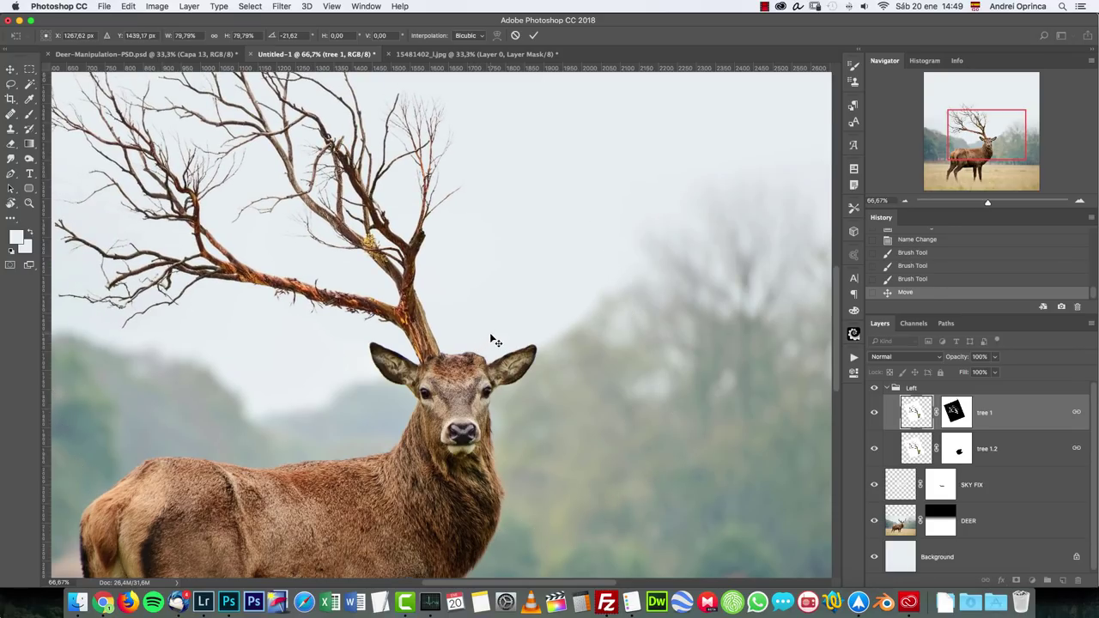
pyautogui.press('Return')
pyautogui.hscroll(-5, 486, 336)
pyautogui.scroll(4, 486, 336)
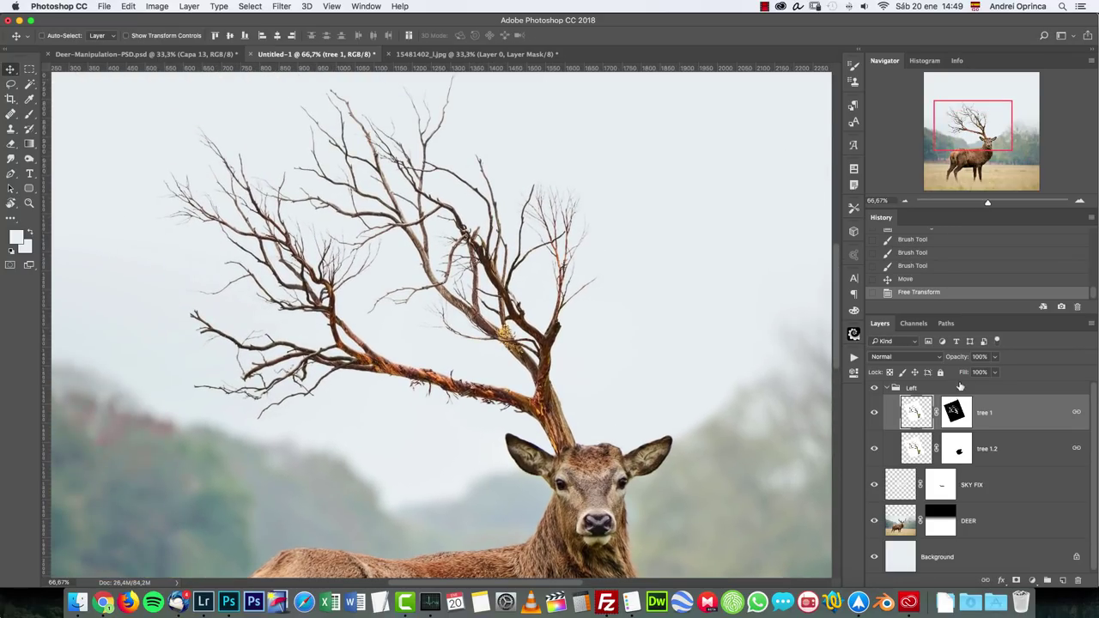
pyautogui.click(954, 389)
pyautogui.click(959, 414)
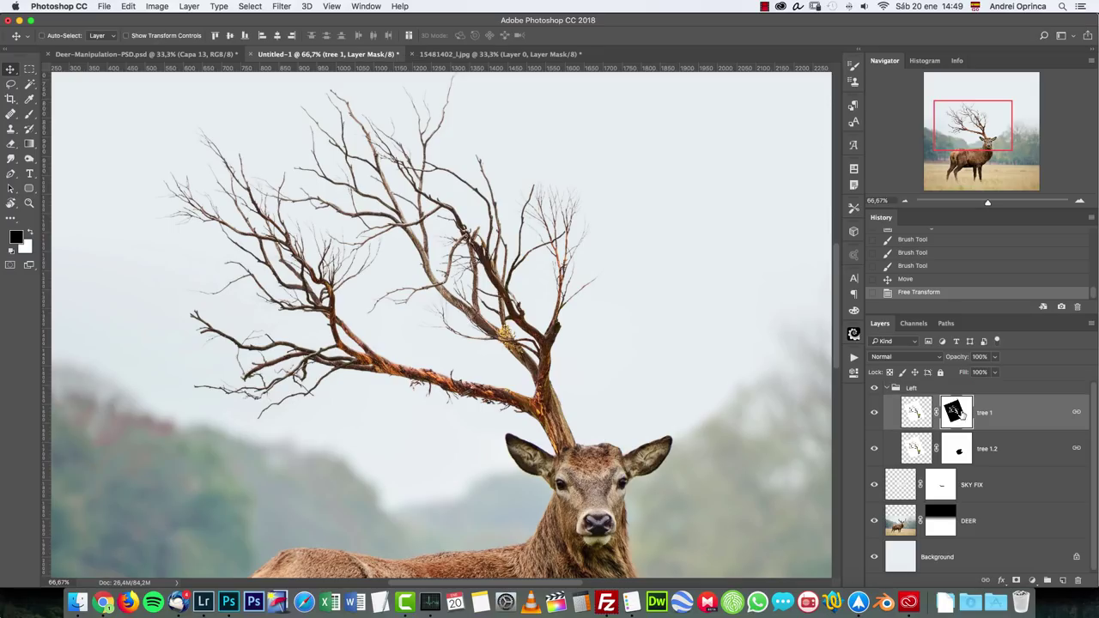
pyautogui.press('b')
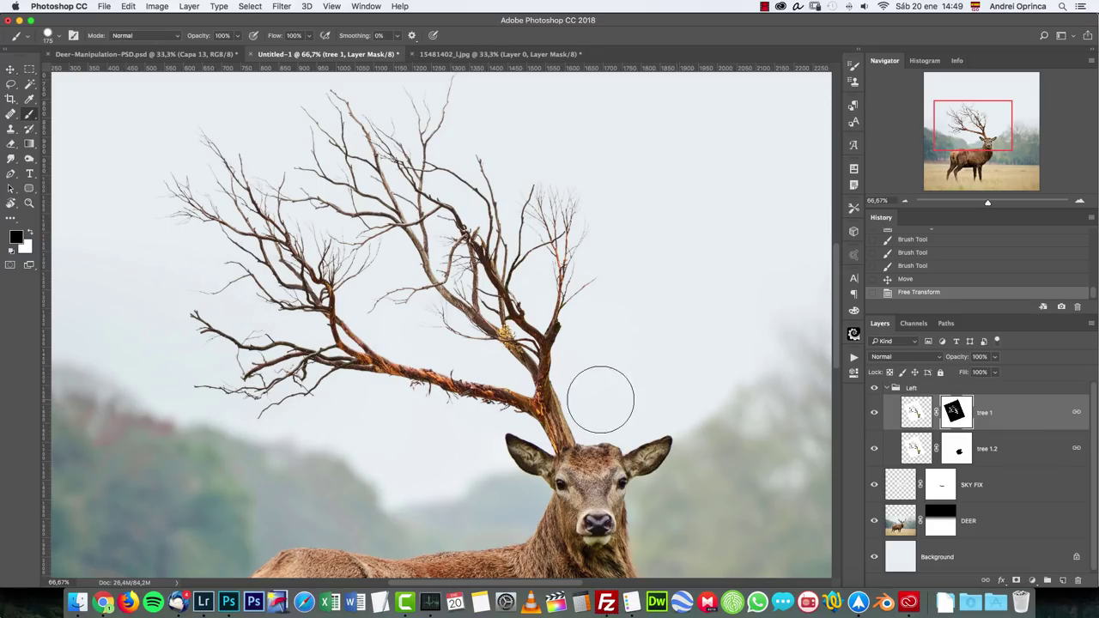
pyautogui.moveTo(408, 317); pyautogui.dragTo(400, 343)
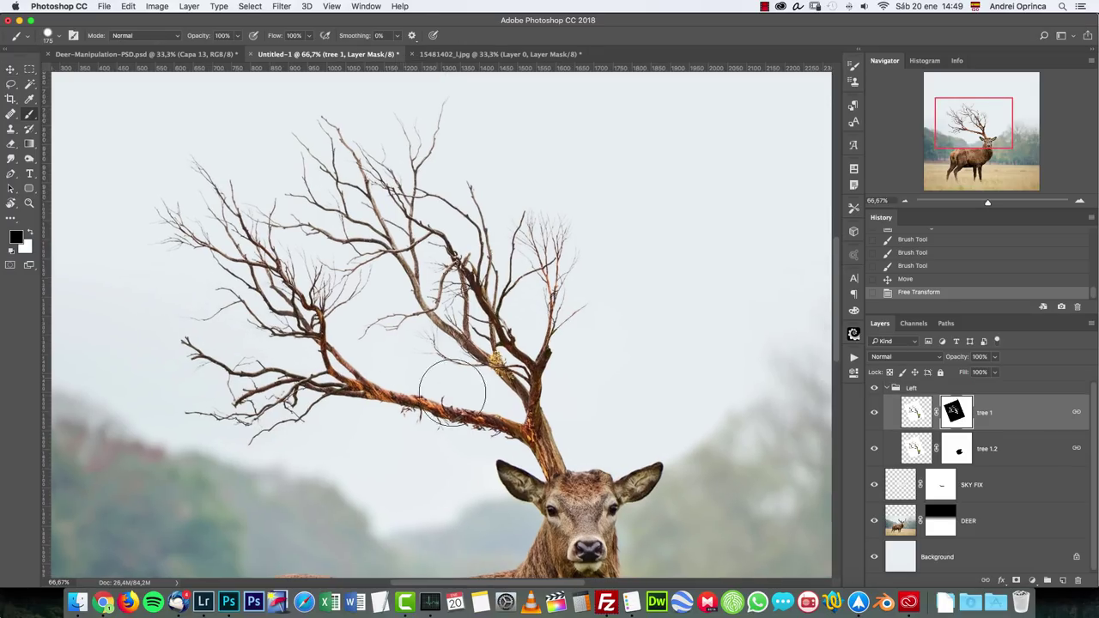
pyautogui.press('[')
pyautogui.press('[')
pyautogui.press('[')
pyautogui.press('[')
pyautogui.moveTo(566, 349); pyautogui.dragTo(533, 322)
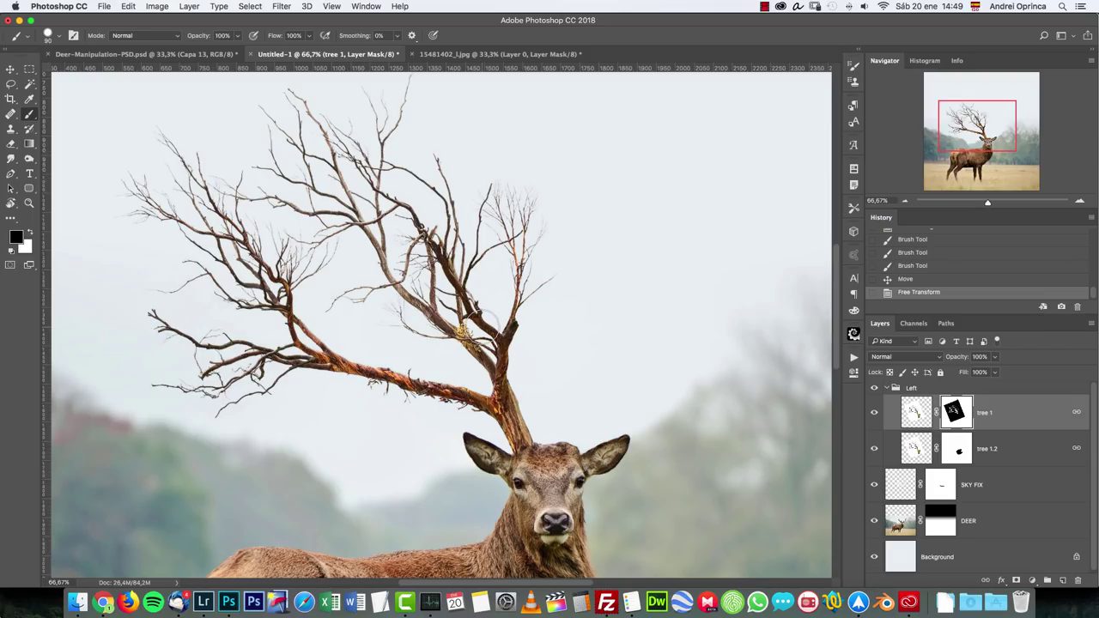
pyautogui.click(11, 68)
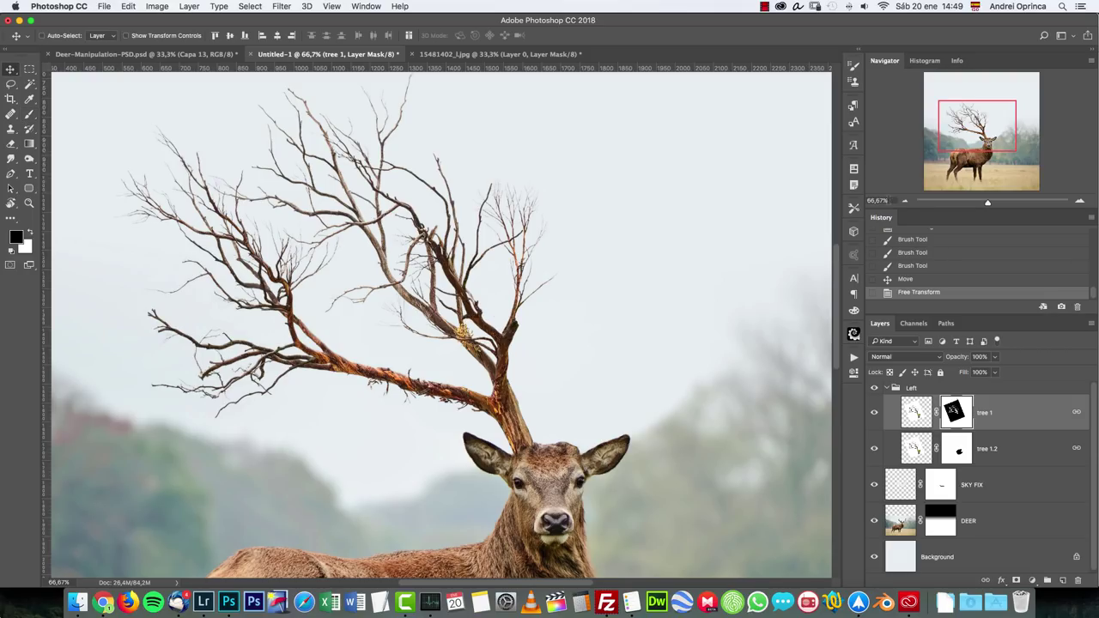
pyautogui.click(906, 202)
# Transform the branches to about 87% scale and −12.7° tilt, shifted slightly right
pyautogui.hotkey('ctrl', 't')
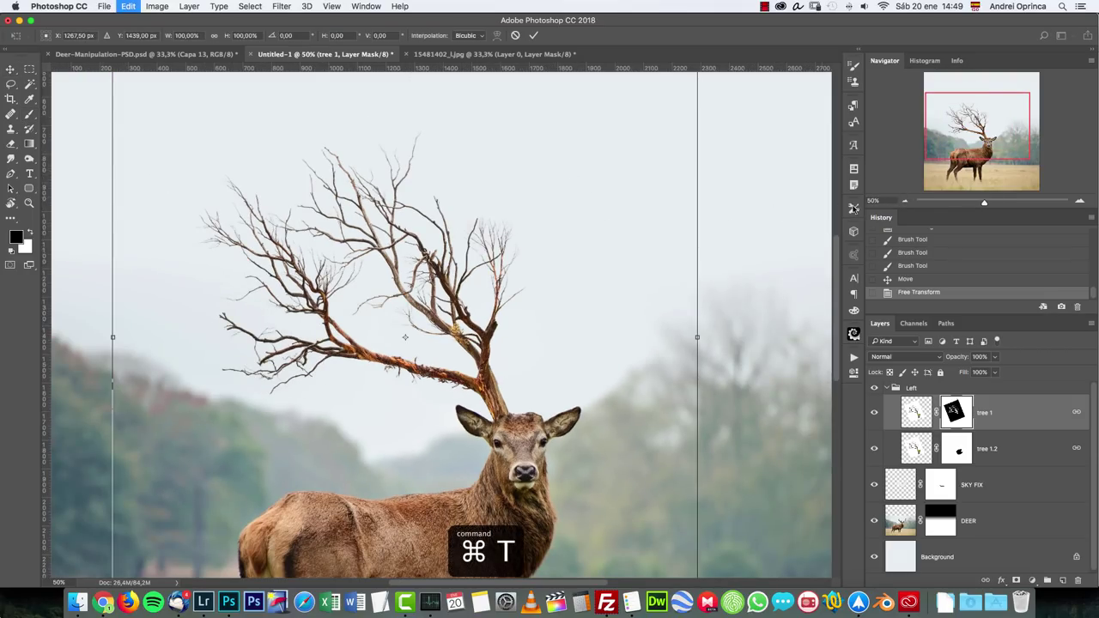
pyautogui.click(906, 201)
pyautogui.click(906, 201)
pyautogui.moveTo(568, 170); pyautogui.dragTo(542, 152)
pyautogui.moveTo(468, 281); pyautogui.dragTo(495, 293)
pyautogui.press('Return')
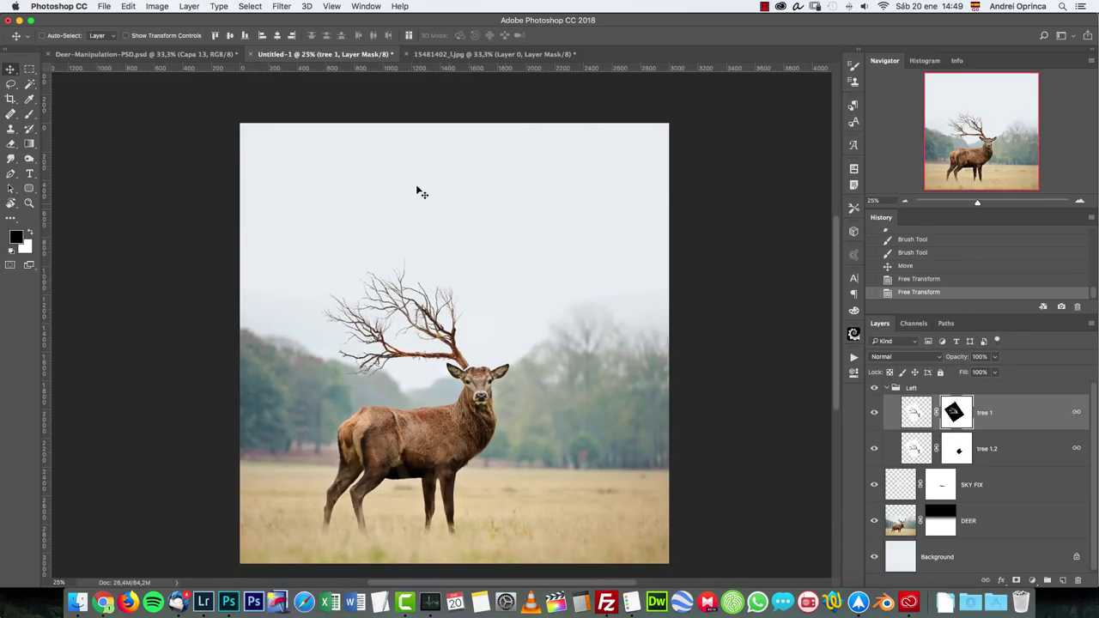
# Compare against the reference composition and tree source, then reposition the branches on the head at 100%
pyautogui.click(135, 53)
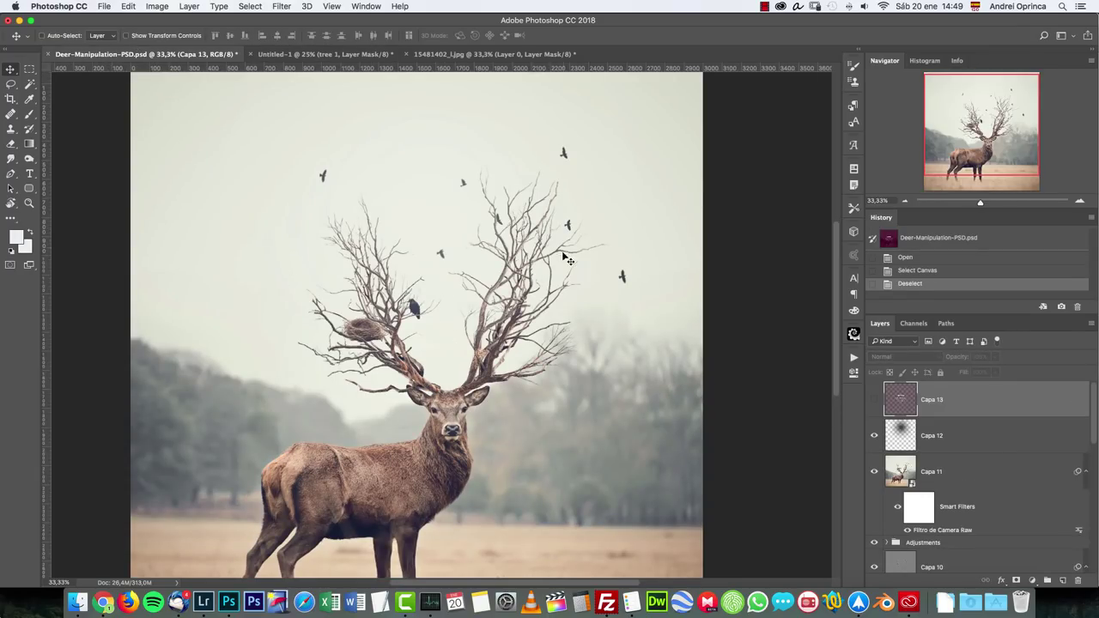
pyautogui.click(450, 54)
pyautogui.click(369, 55)
pyautogui.press('super+1')
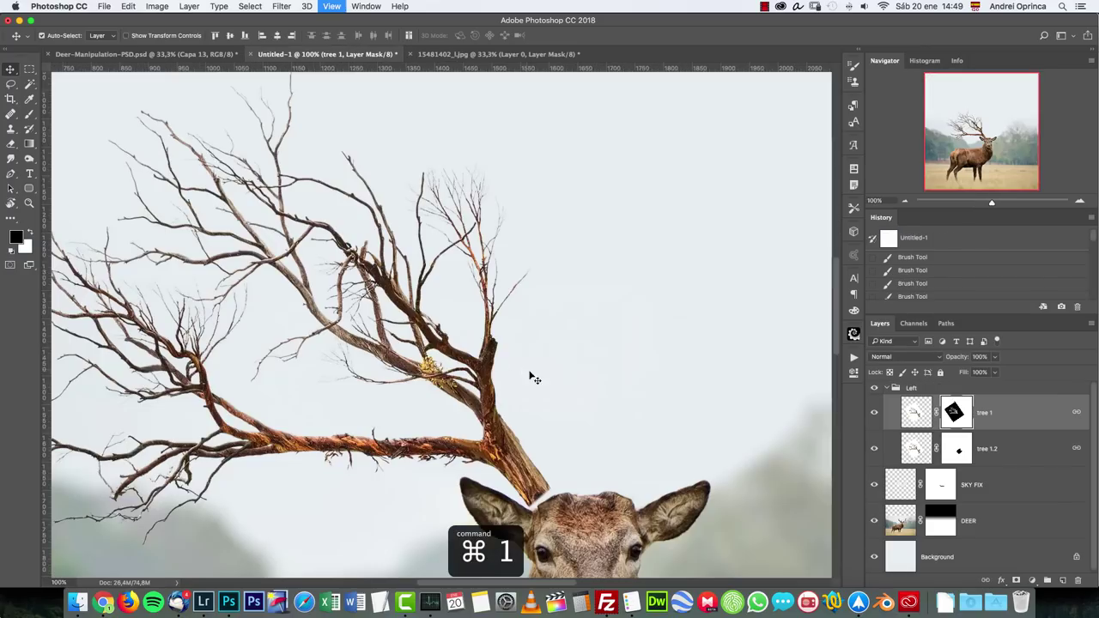
pyautogui.moveTo(530, 371); pyautogui.dragTo(550, 378)
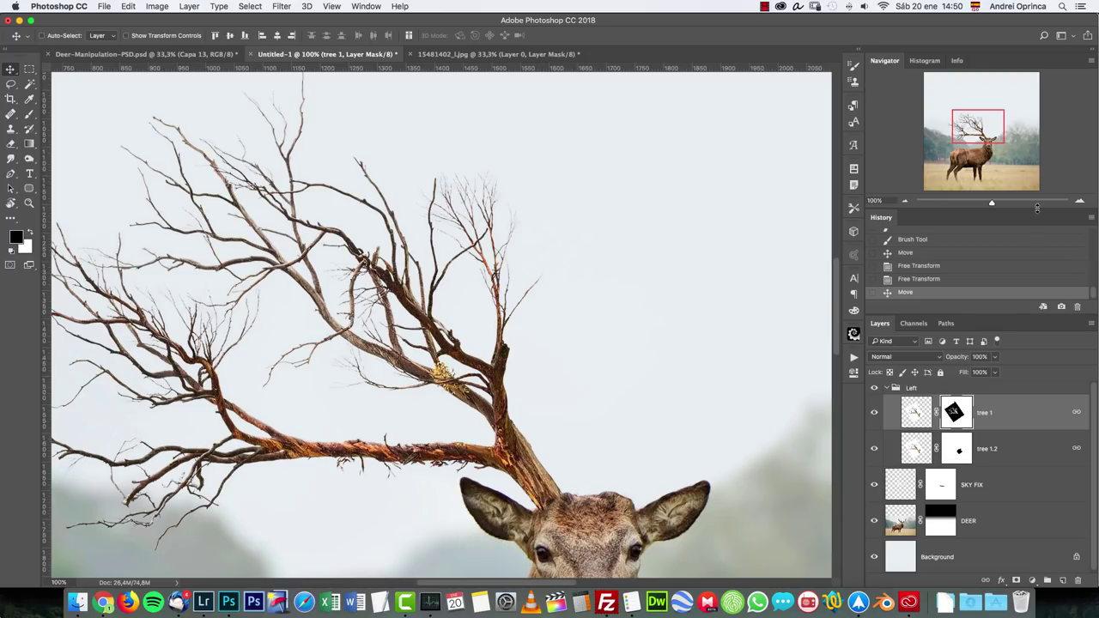
# At 200%, brush the tree 1 mask to blend the branch base into the stag's forehead
pyautogui.click(1080, 203)
pyautogui.scroll(-5, 545, 138)
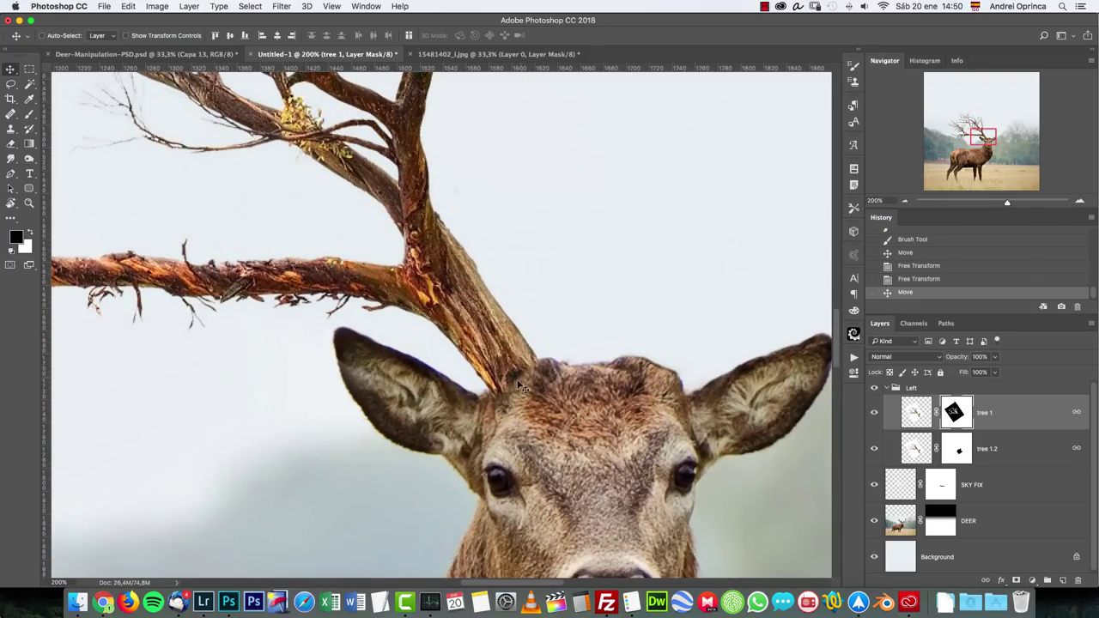
pyautogui.press('b')
pyautogui.moveTo(533, 404)
pyautogui.mouseDown()
pyautogui.moveTo(541, 394)
pyautogui.moveTo(515, 408)
pyautogui.moveTo(546, 387)
pyautogui.moveTo(515, 419)
pyautogui.mouseUp()
pyautogui.press('super+1')
pyautogui.press('super+1')
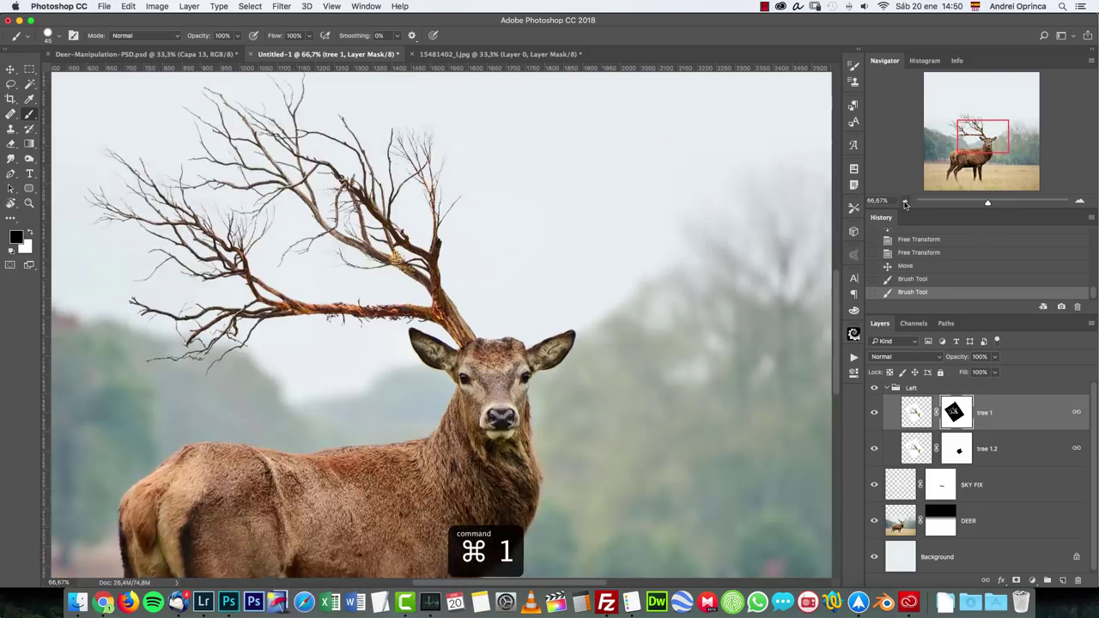
pyautogui.scroll(3, 639, 307)
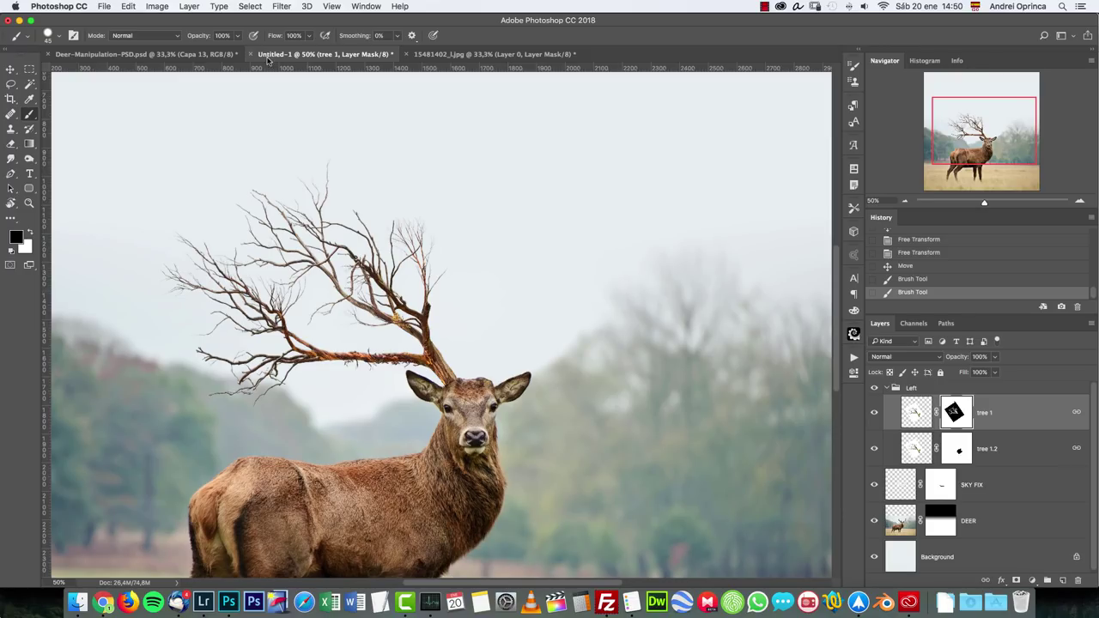
# Open the tree photo Depositphotos_32616351_original.jpg after previewing Depositphotos_9212357_original.jpg
pyautogui.press('super+o')
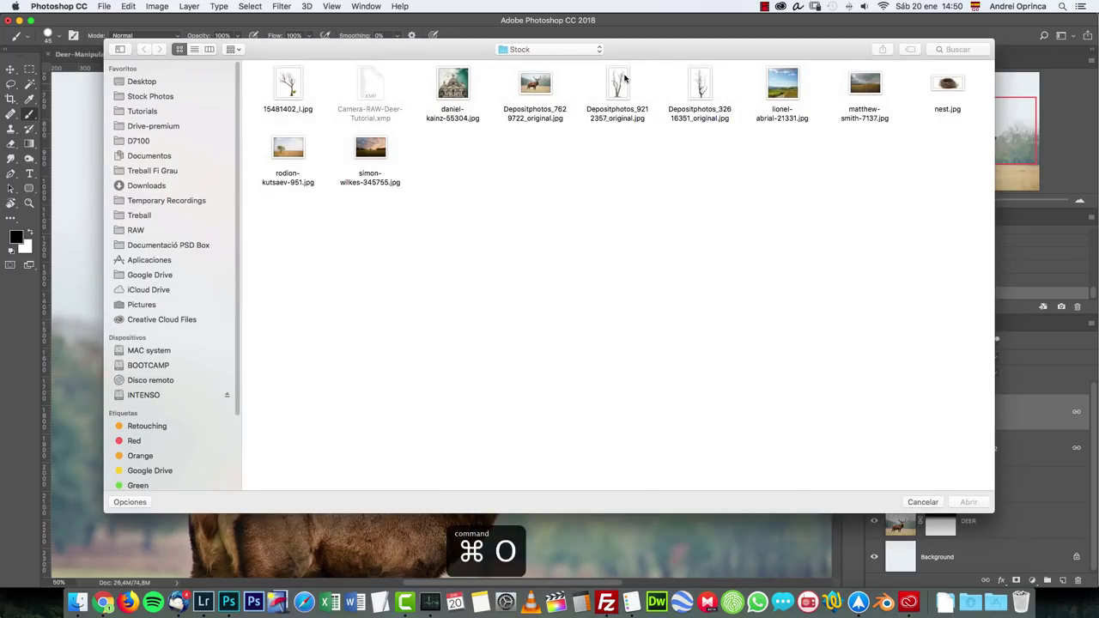
pyautogui.click(620, 85)
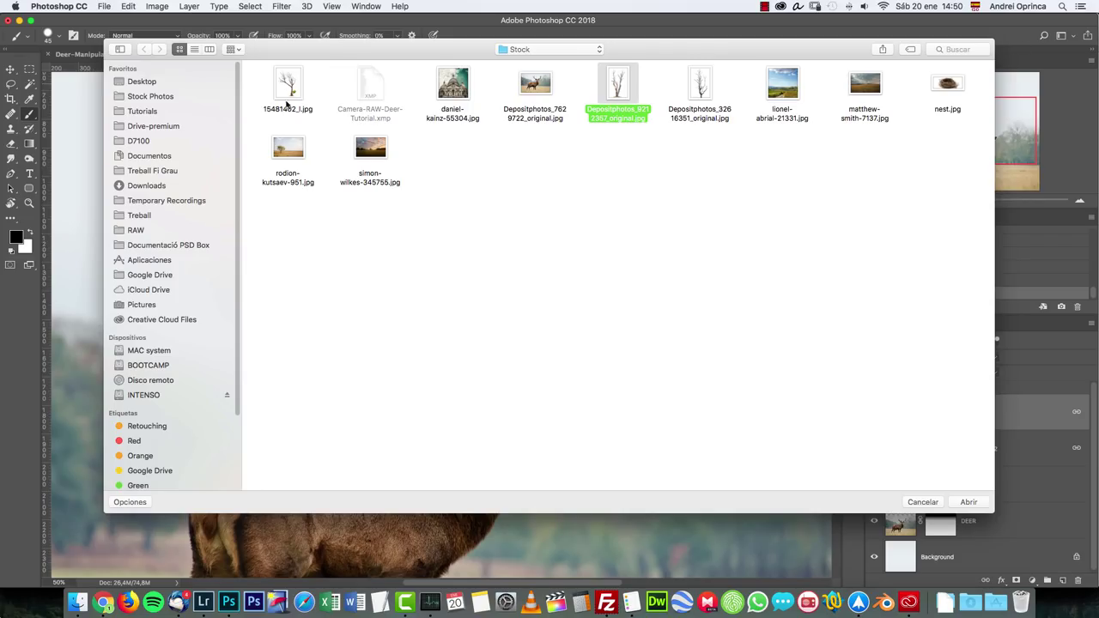
pyautogui.press('space')
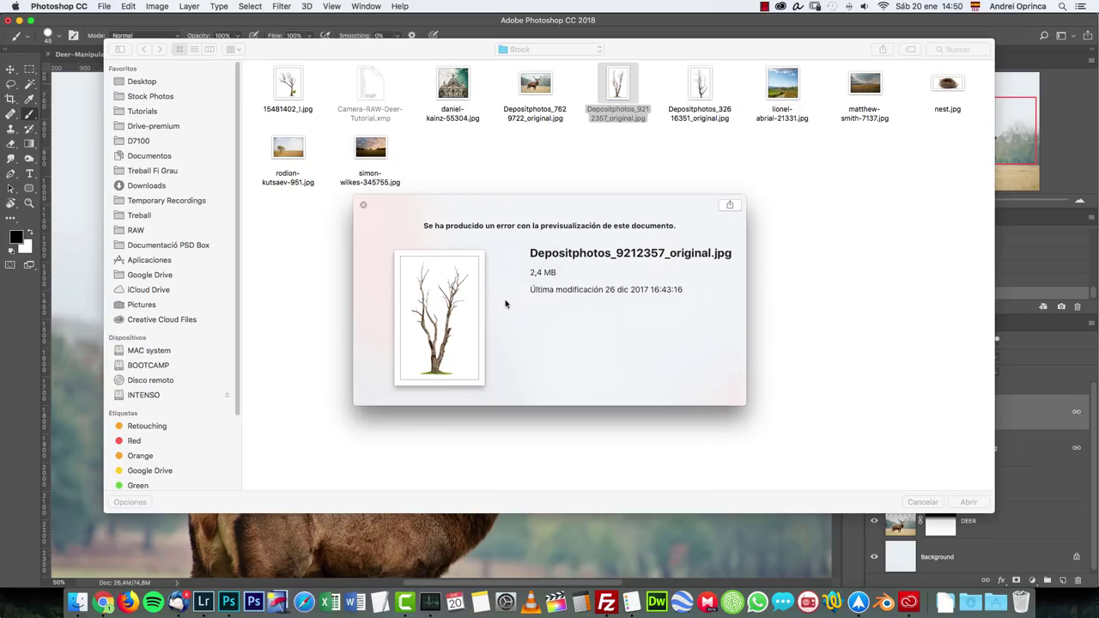
pyautogui.press('Escape')
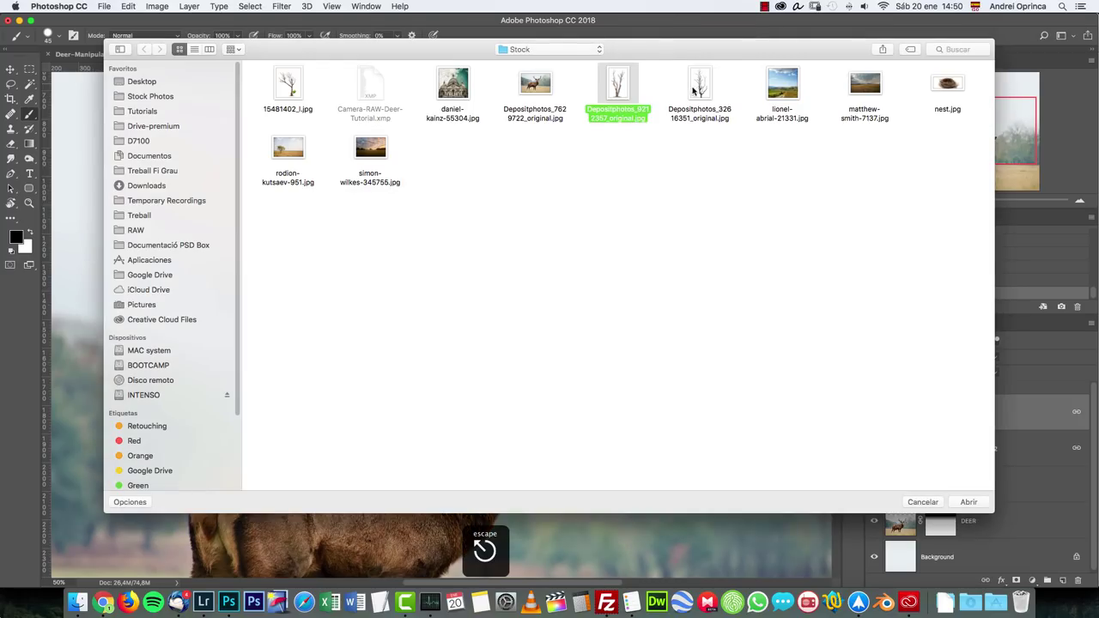
pyautogui.click(693, 94)
pyautogui.click(967, 502)
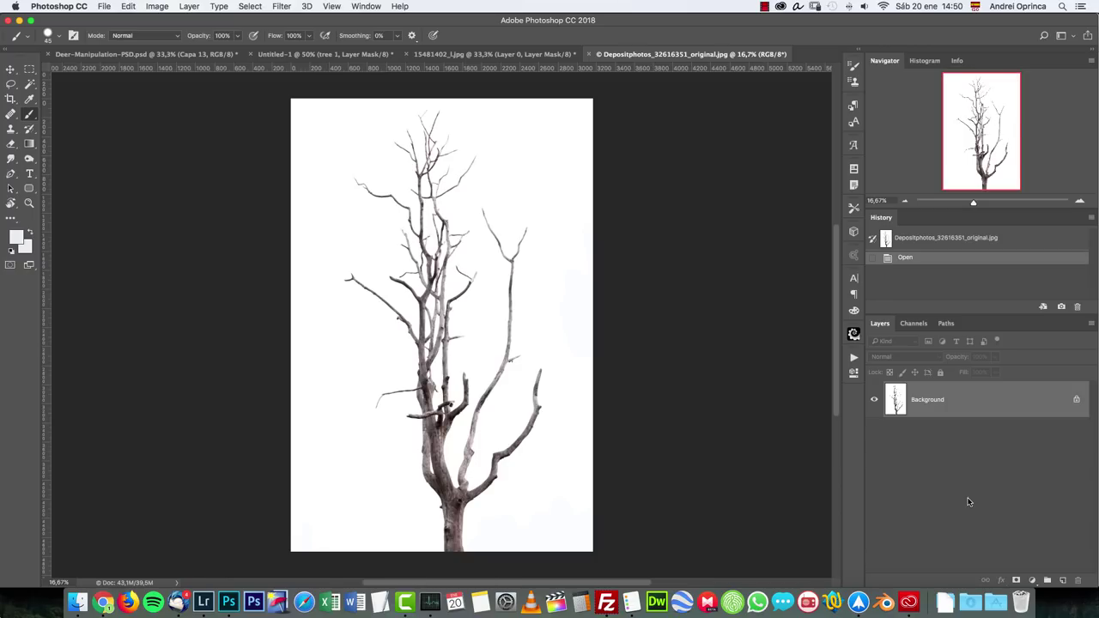
# Magic Wand the white background into a layer mask, then apply the mask permanently
pyautogui.click(29, 84)
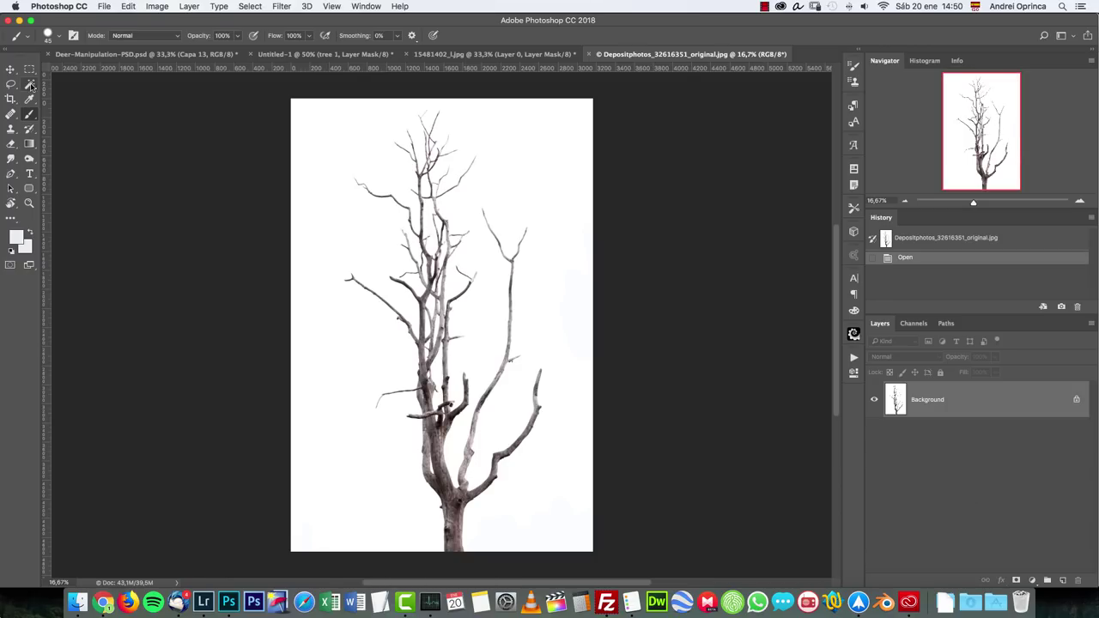
pyautogui.click(518, 196)
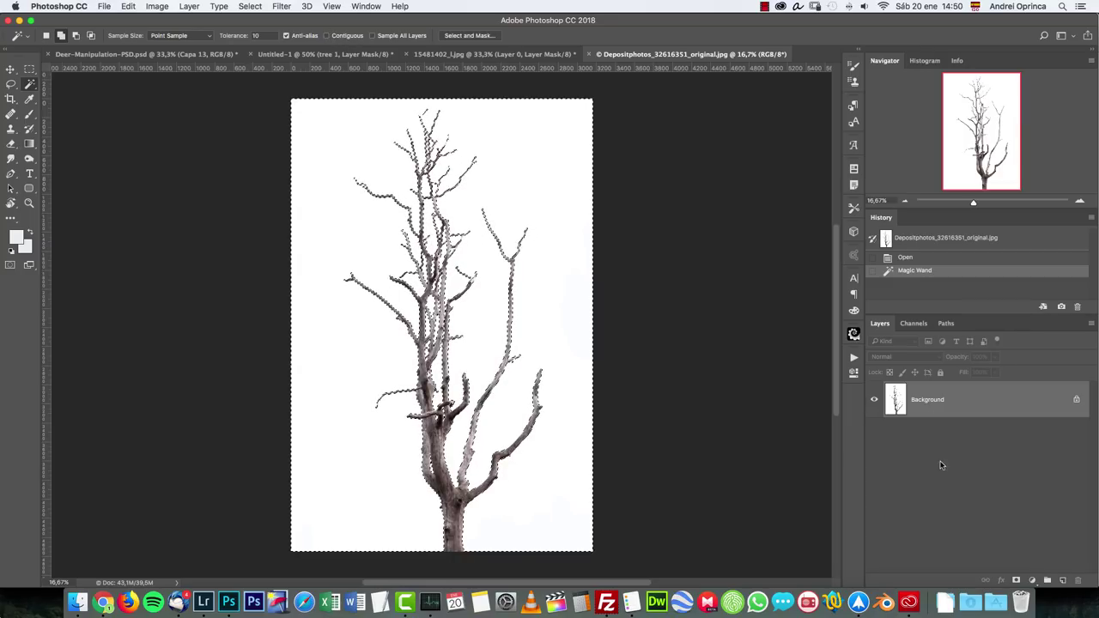
pyautogui.keyDown('alt'); pyautogui.click(1017, 580); pyautogui.keyUp('alt')
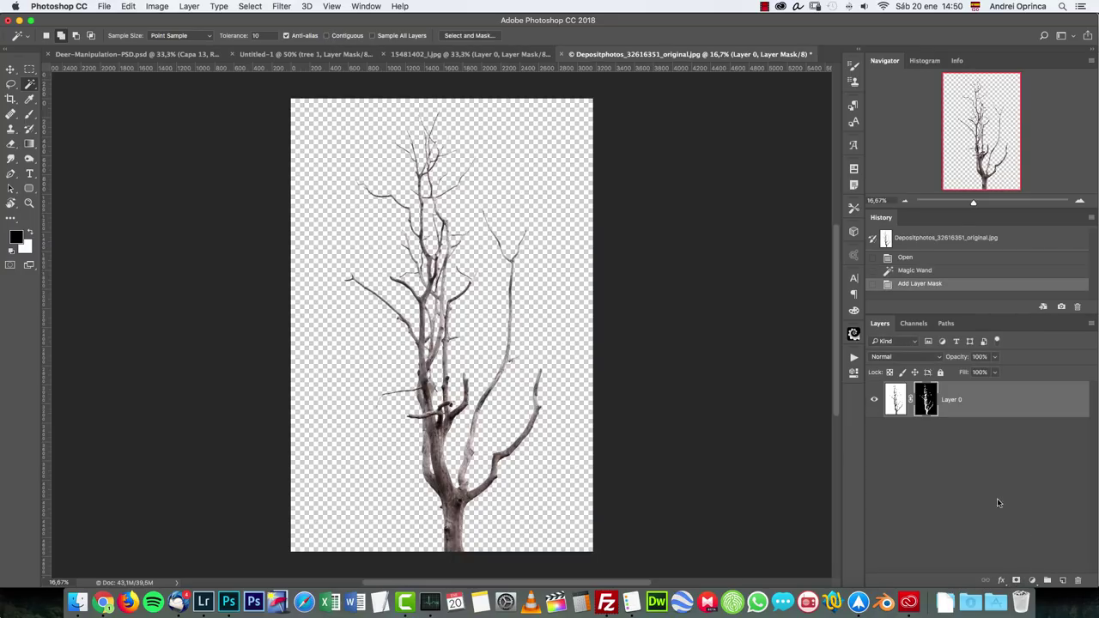
pyautogui.rightClick(923, 399)
pyautogui.click(948, 424)
# Drag the cut-out bare tree into the Untitled-1 deer document
pyautogui.press('v')
pyautogui.moveTo(425, 189); pyautogui.dragTo(318, 56)
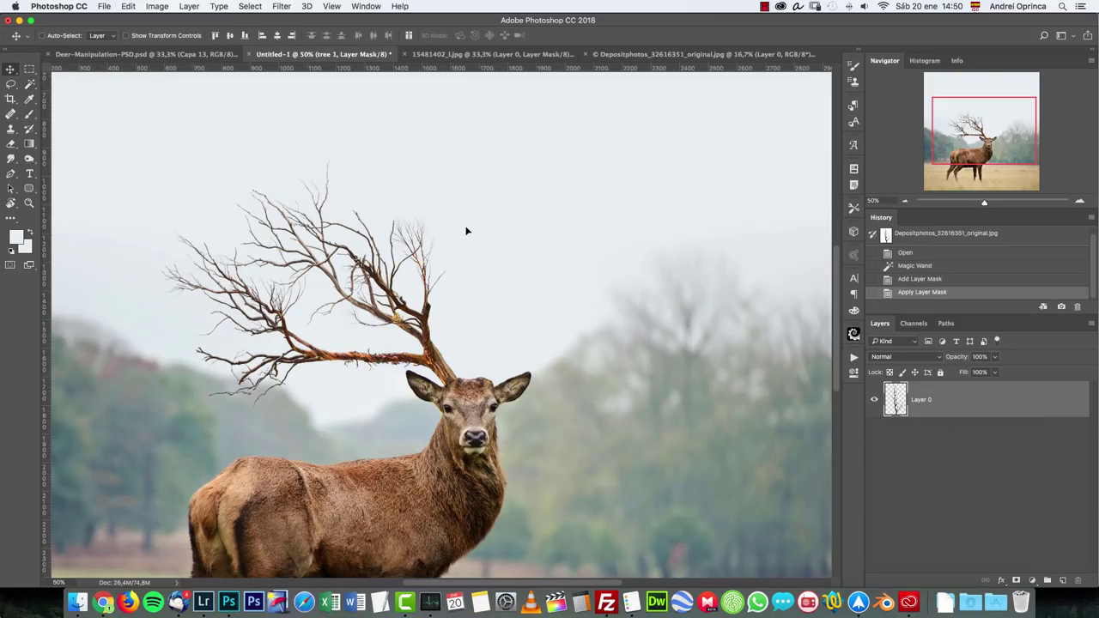
pyautogui.moveTo(468, 240); pyautogui.dragTo(478, 241)
pyautogui.click(905, 201)
pyautogui.click(905, 201)
pyautogui.click(905, 201)
# Shrink the tree to about a third, tilt it left, and set it on the deer's antlers
pyautogui.press('super+t')
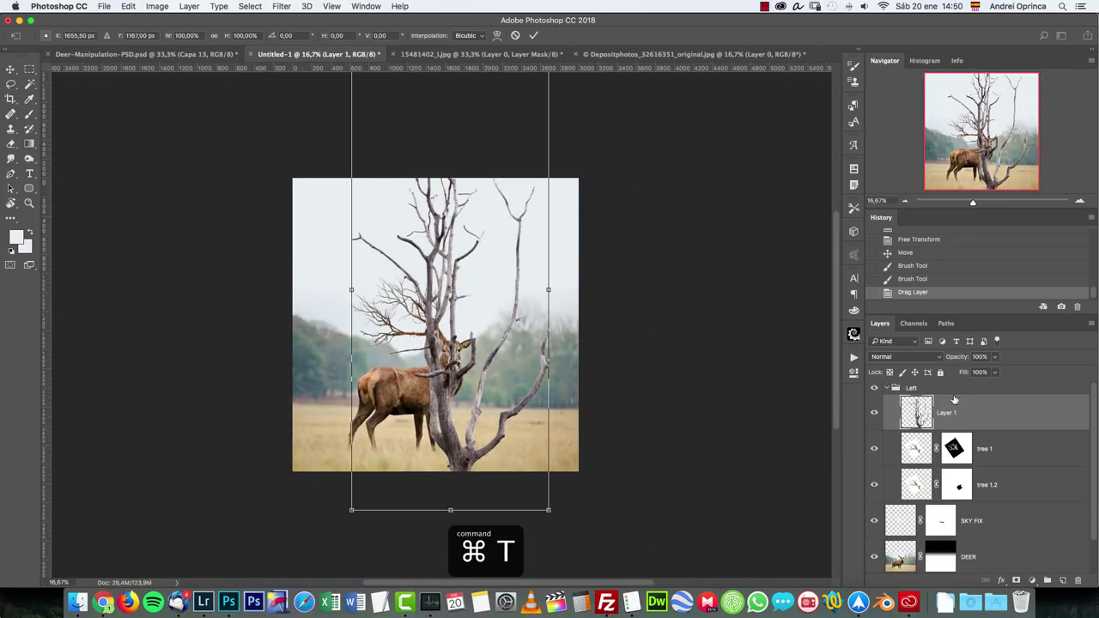
pyautogui.moveTo(546, 512); pyautogui.dragTo(456, 321)
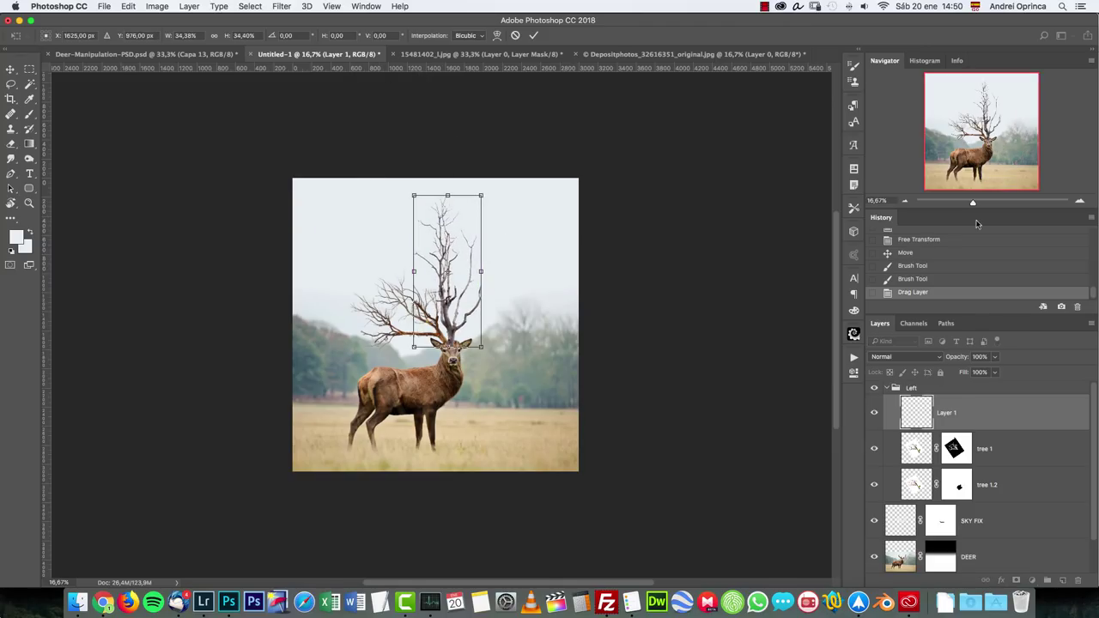
pyautogui.click(1080, 201)
pyautogui.click(1081, 201)
pyautogui.click(1080, 201)
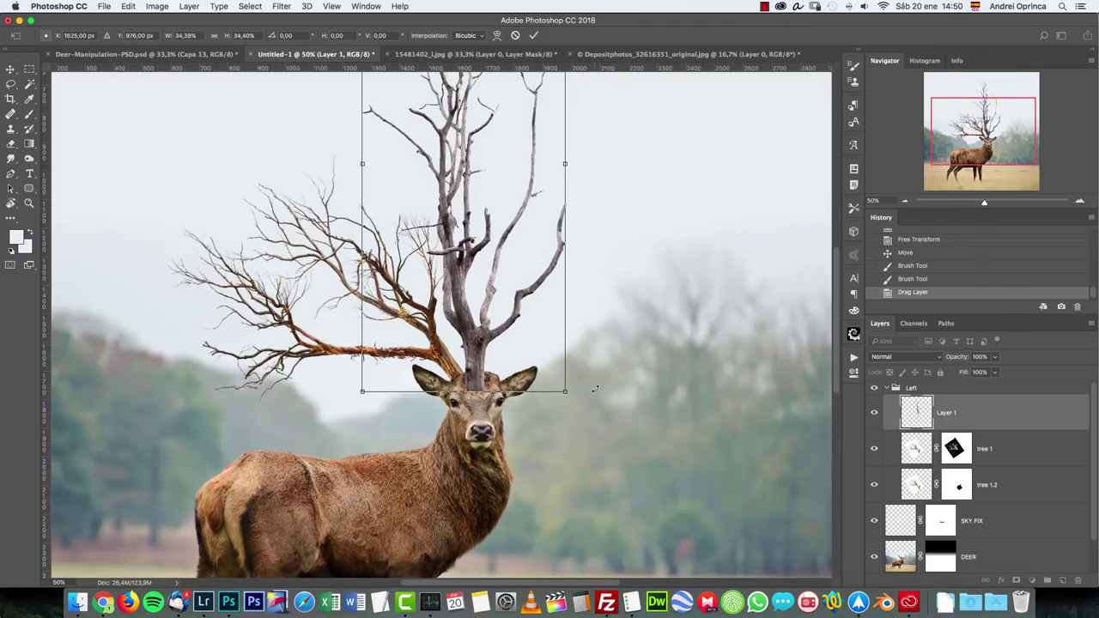
pyautogui.moveTo(565, 393); pyautogui.dragTo(477, 263)
pyautogui.moveTo(558, 196); pyautogui.dragTo(545, 147)
pyautogui.moveTo(348, 135); pyautogui.dragTo(468, 354)
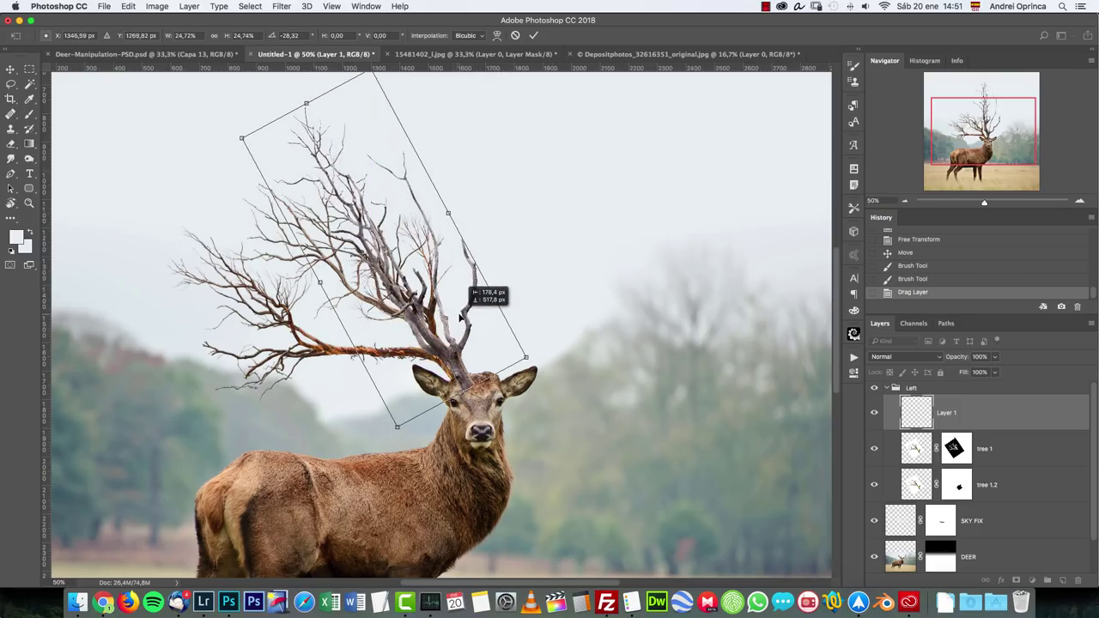
pyautogui.moveTo(569, 270); pyautogui.dragTo(569, 295)
pyautogui.press('Return')
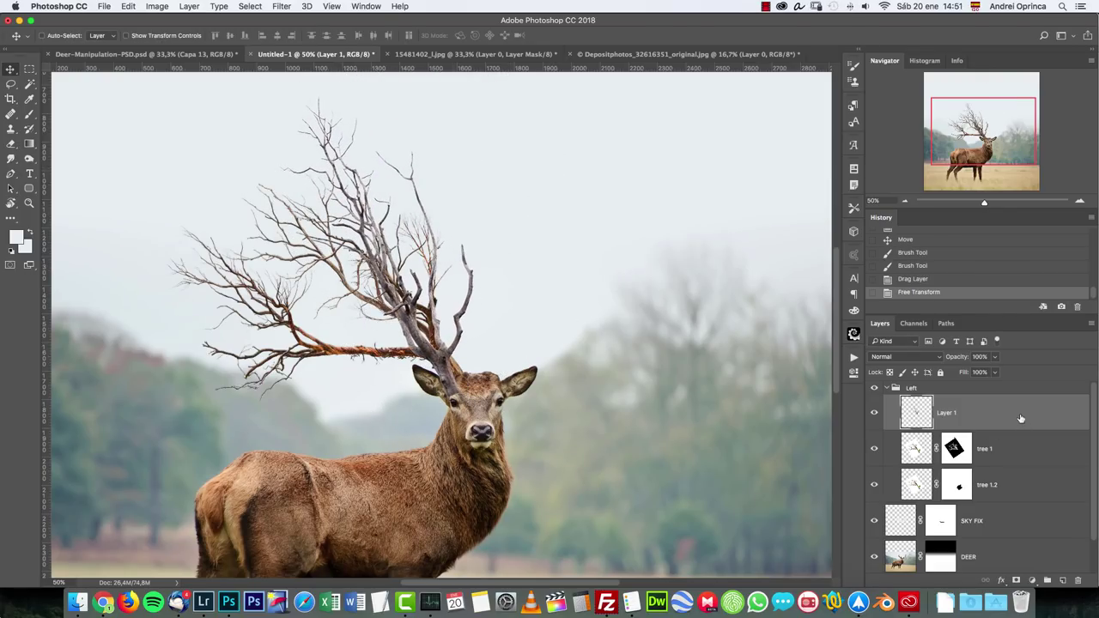
# Move the tree layer beneath the other antler branches and re-fit its size and position at the antler base
pyautogui.moveTo(1019, 481); pyautogui.dragTo(1013, 496)
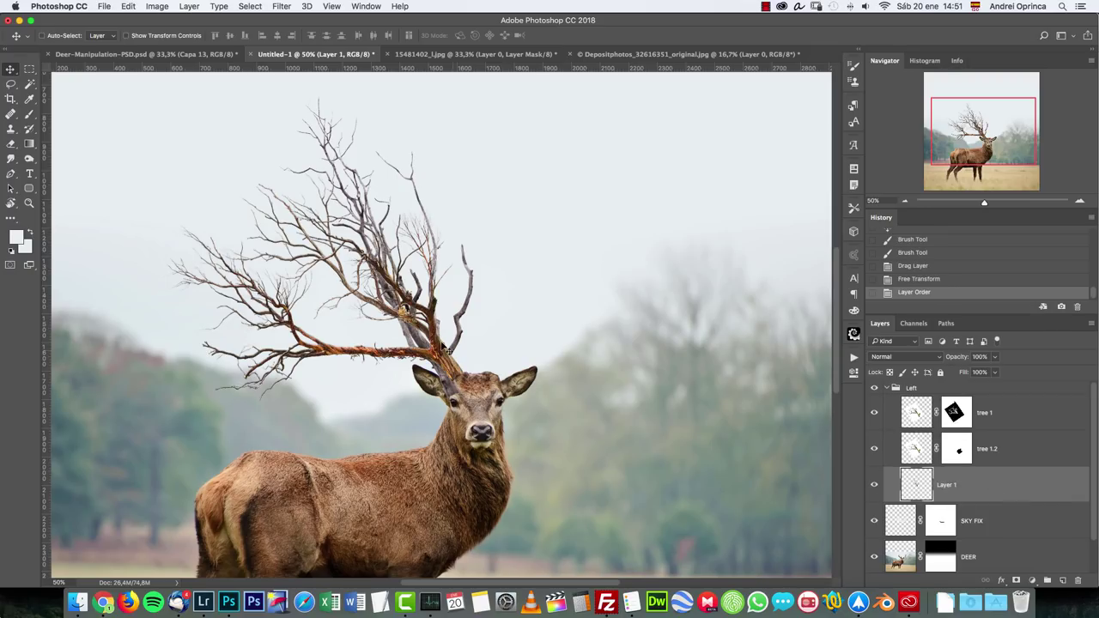
pyautogui.moveTo(445, 341); pyautogui.dragTo(438, 341)
pyautogui.press('super+t')
pyautogui.moveTo(481, 392); pyautogui.dragTo(503, 236)
pyautogui.moveTo(431, 273); pyautogui.dragTo(468, 335)
pyautogui.press('Return')
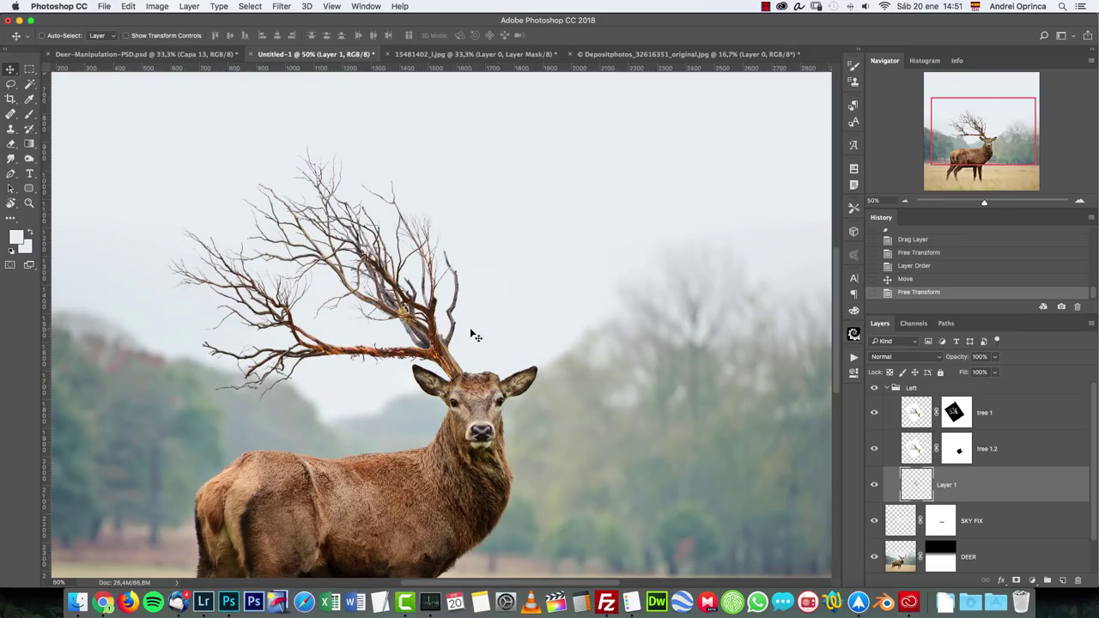
pyautogui.hotkey('ctrl', '1')
pyautogui.scroll(3, 515, 300)
pyautogui.scroll(2, 550, 356)
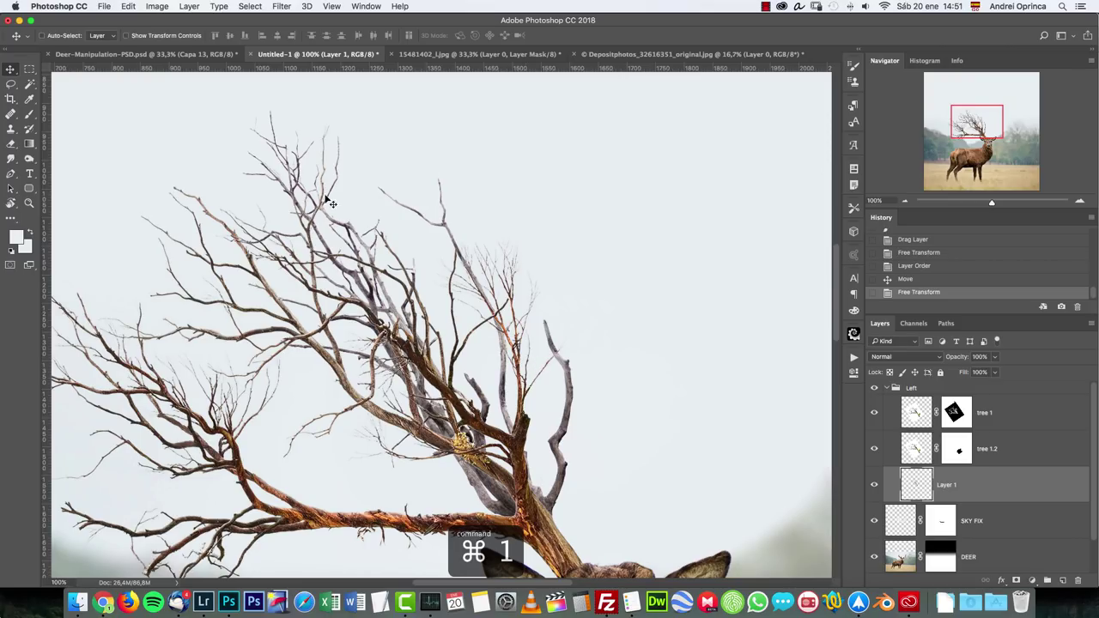
pyautogui.click(130, 7)
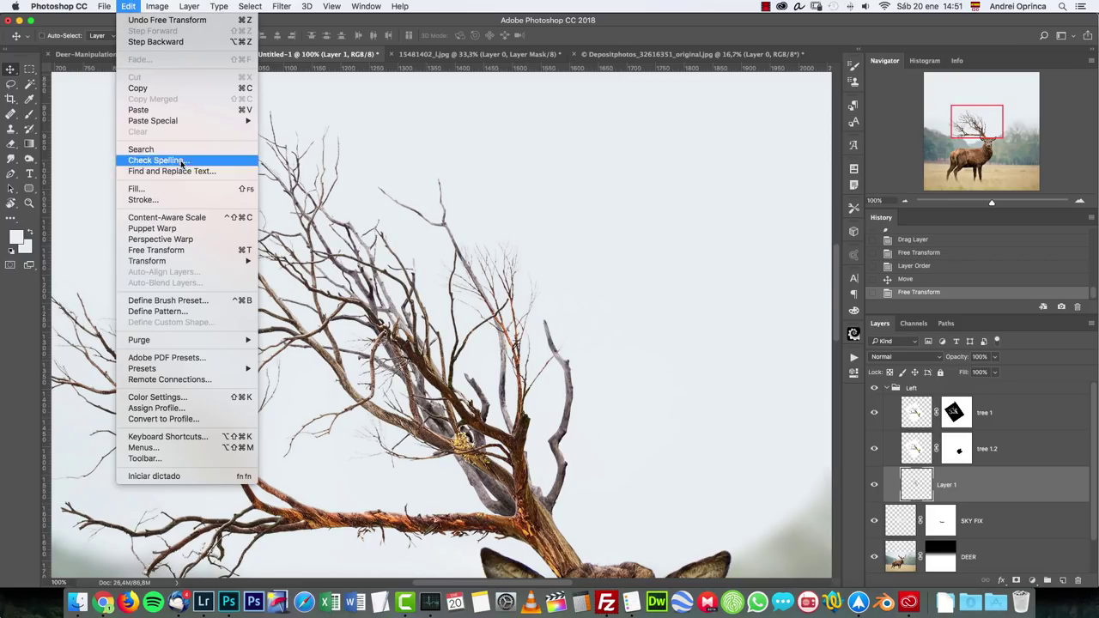
# Cancel a Perspective Warp and start a Puppet Warp on the tree instead
pyautogui.click(189, 240)
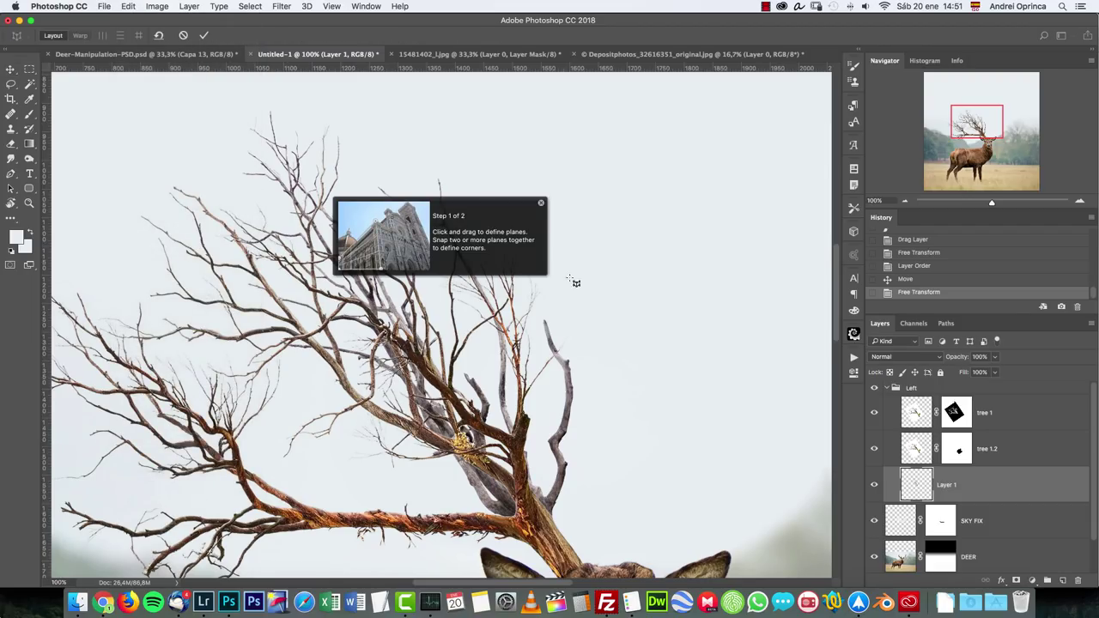
pyautogui.click(541, 205)
pyautogui.press('Escape')
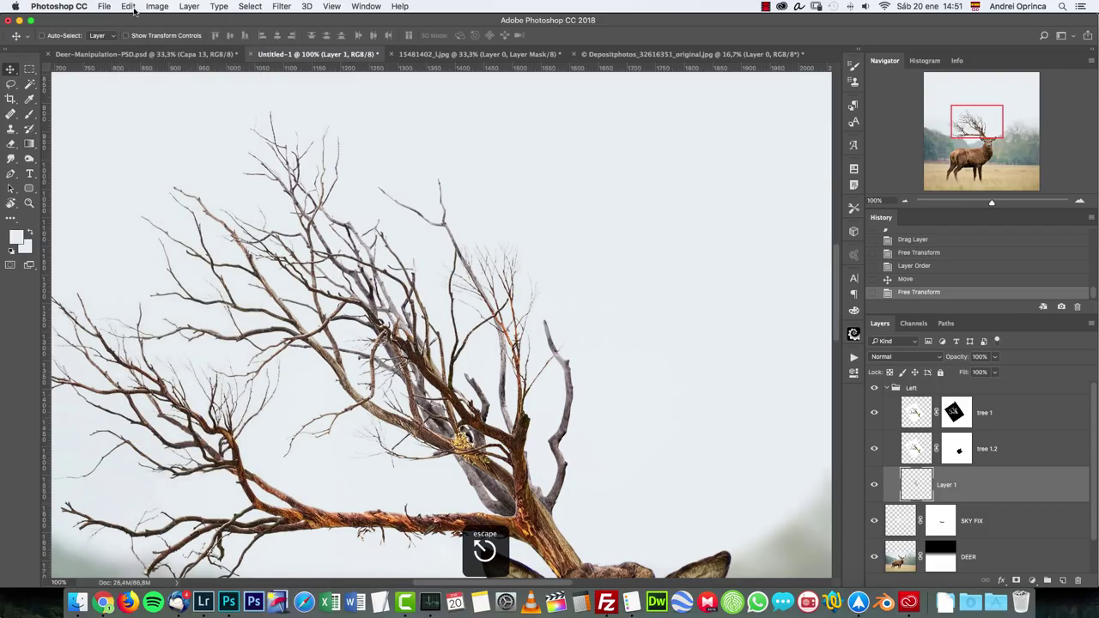
pyautogui.click(128, 6)
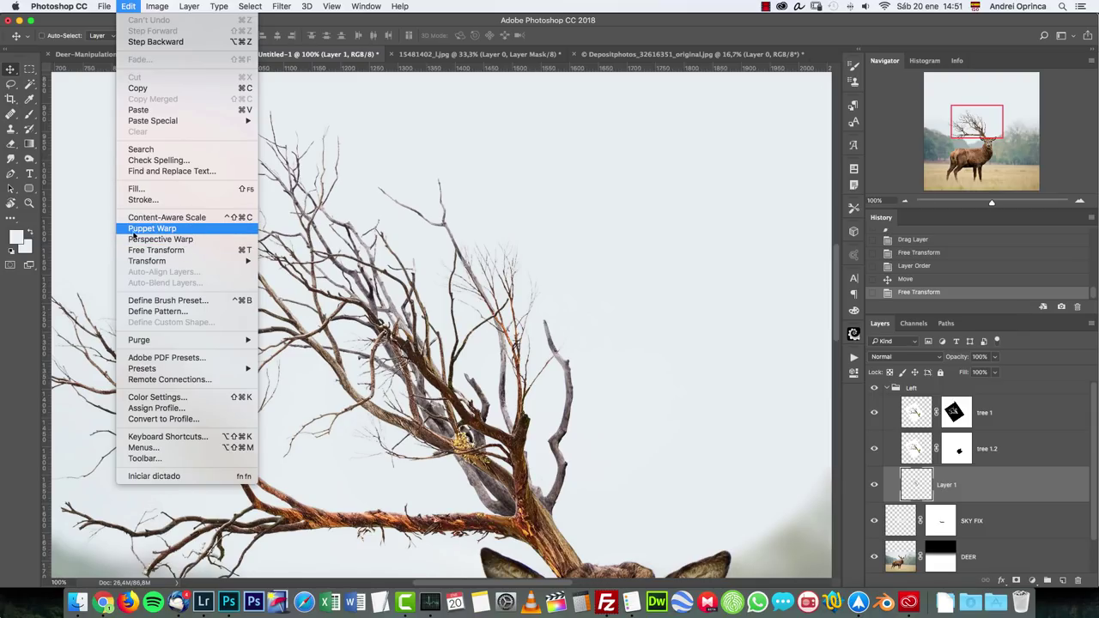
pyautogui.click(179, 231)
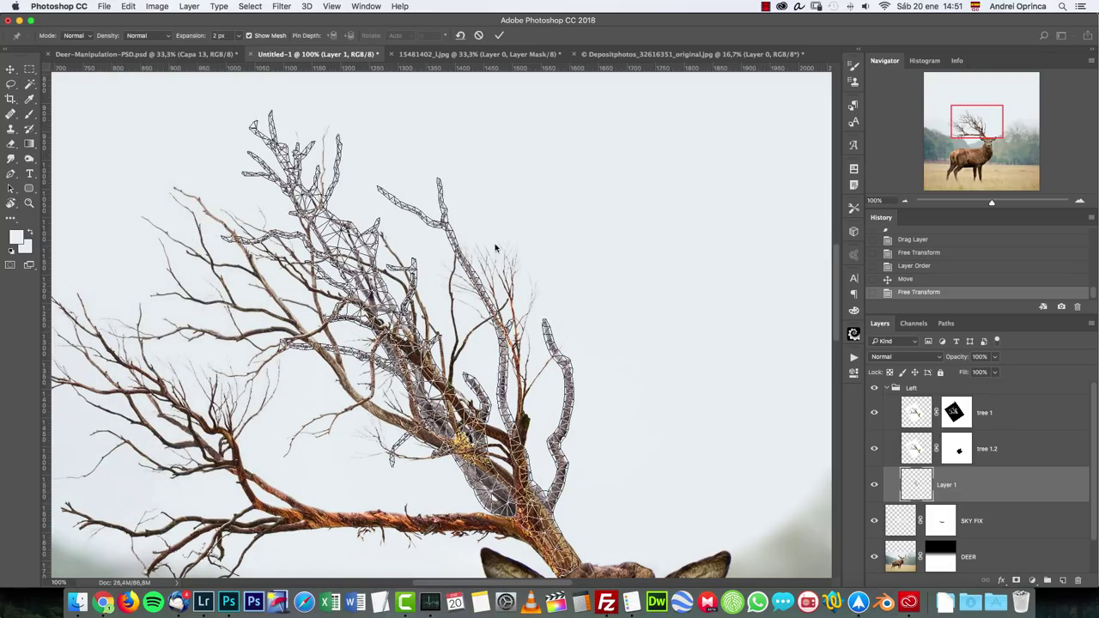
# Pin the tree and bend the upper branch tip and right branch outward
pyautogui.click(443, 208)
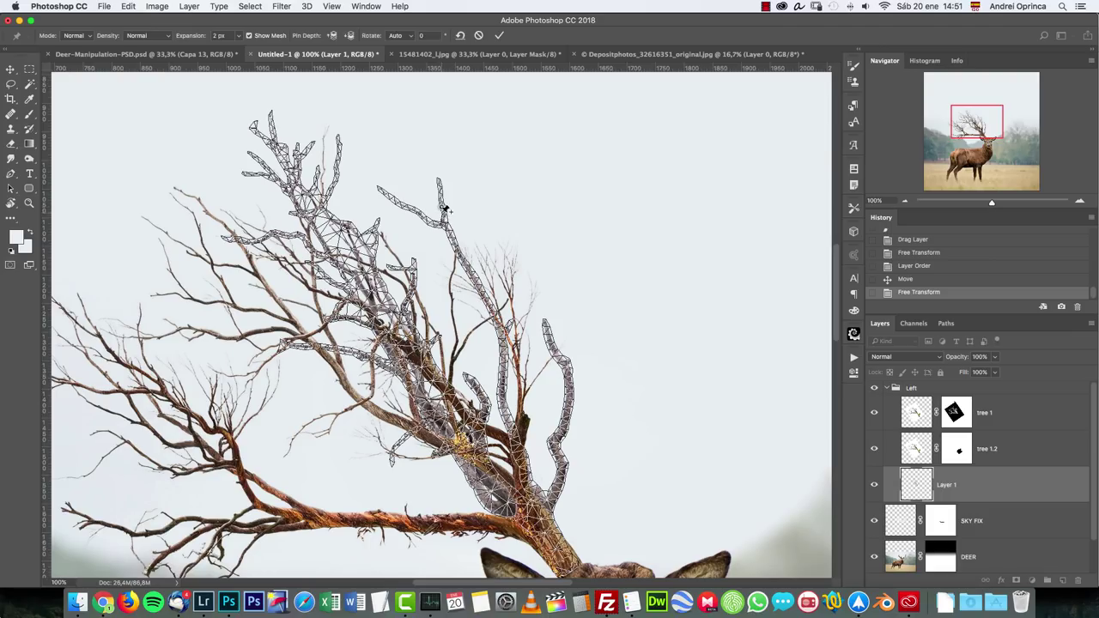
pyautogui.scroll(-3, 547, 491)
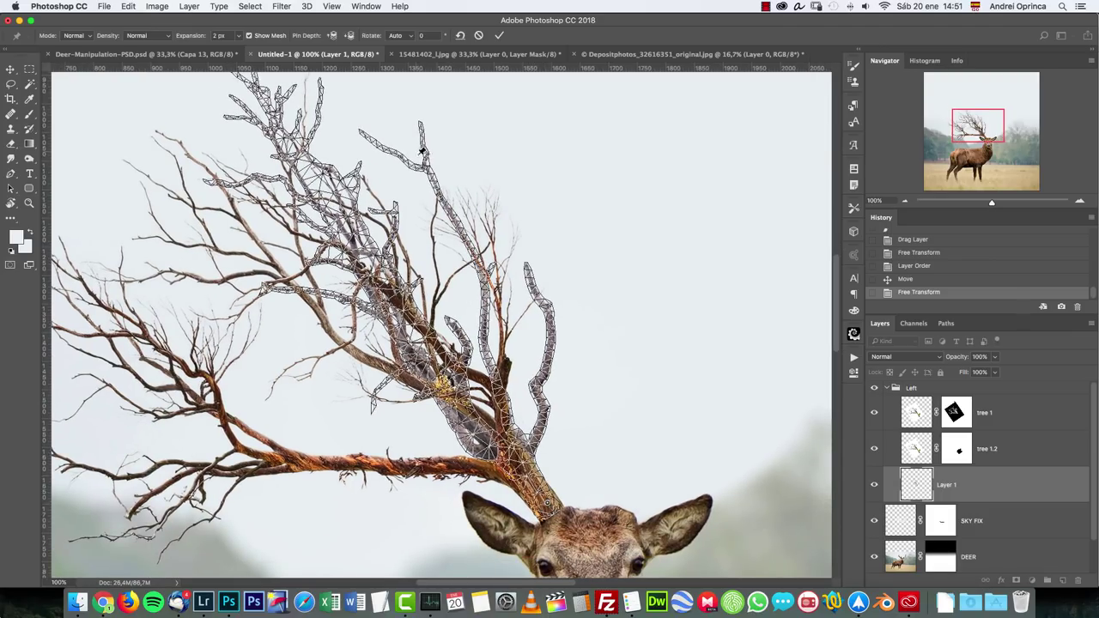
pyautogui.moveTo(427, 153); pyautogui.dragTo(468, 146)
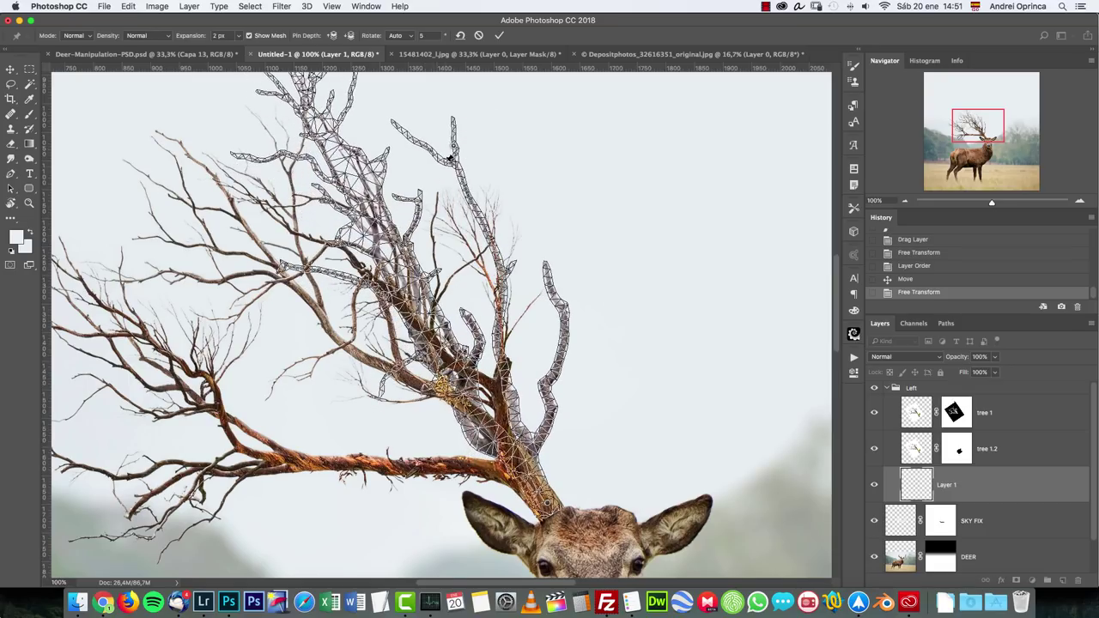
pyautogui.press('super+z')
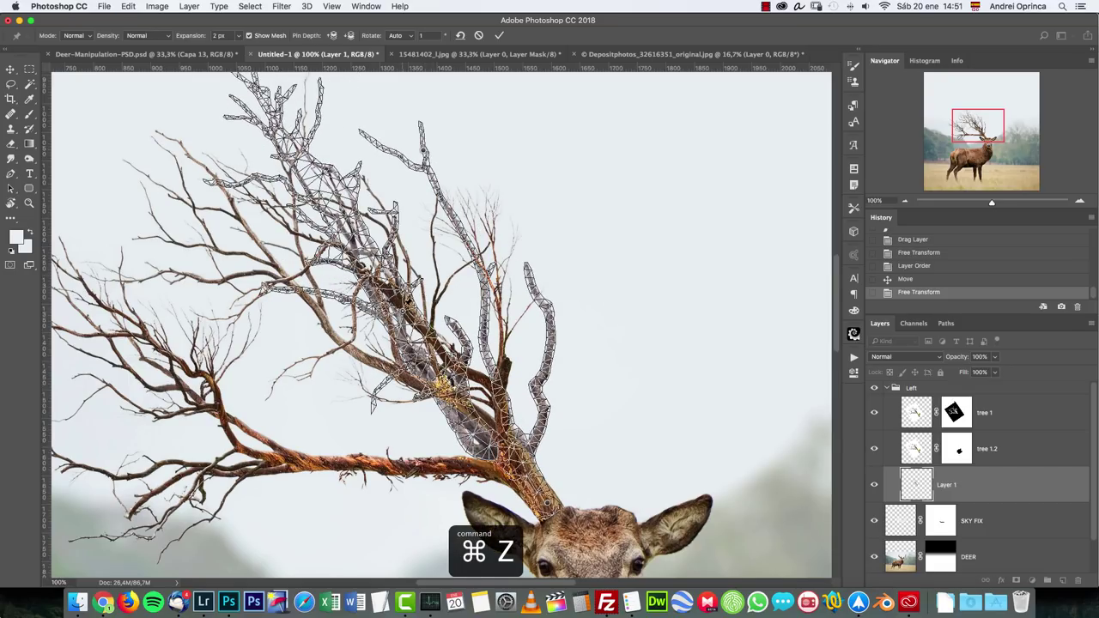
pyautogui.moveTo(427, 160); pyautogui.dragTo(462, 155)
pyautogui.moveTo(538, 288); pyautogui.dragTo(540, 233)
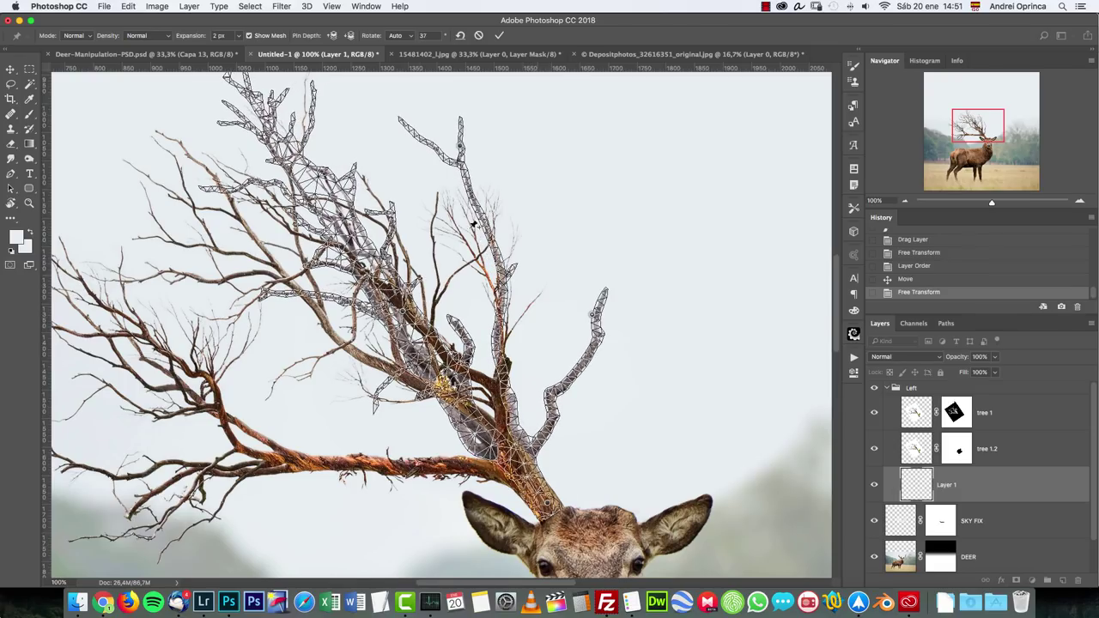
pyautogui.moveTo(405, 173); pyautogui.dragTo(447, 261)
pyautogui.moveTo(498, 232); pyautogui.dragTo(544, 289)
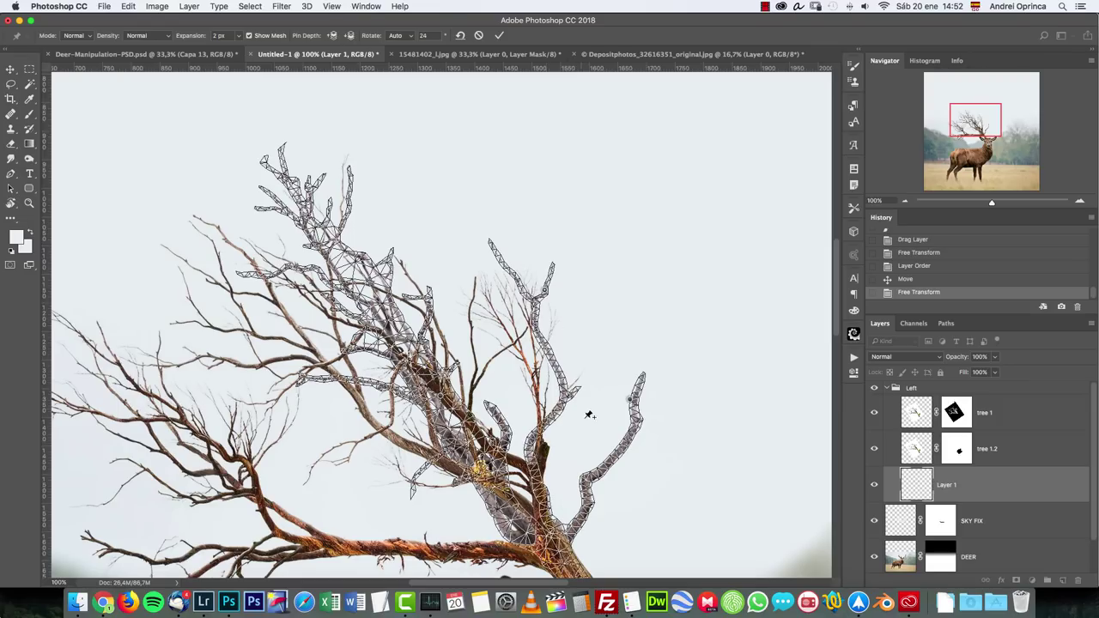
# Pull the right branch tips down-left, reshape the upper-left and trunk branches, and commit the warp
pyautogui.moveTo(562, 397); pyautogui.dragTo(531, 383)
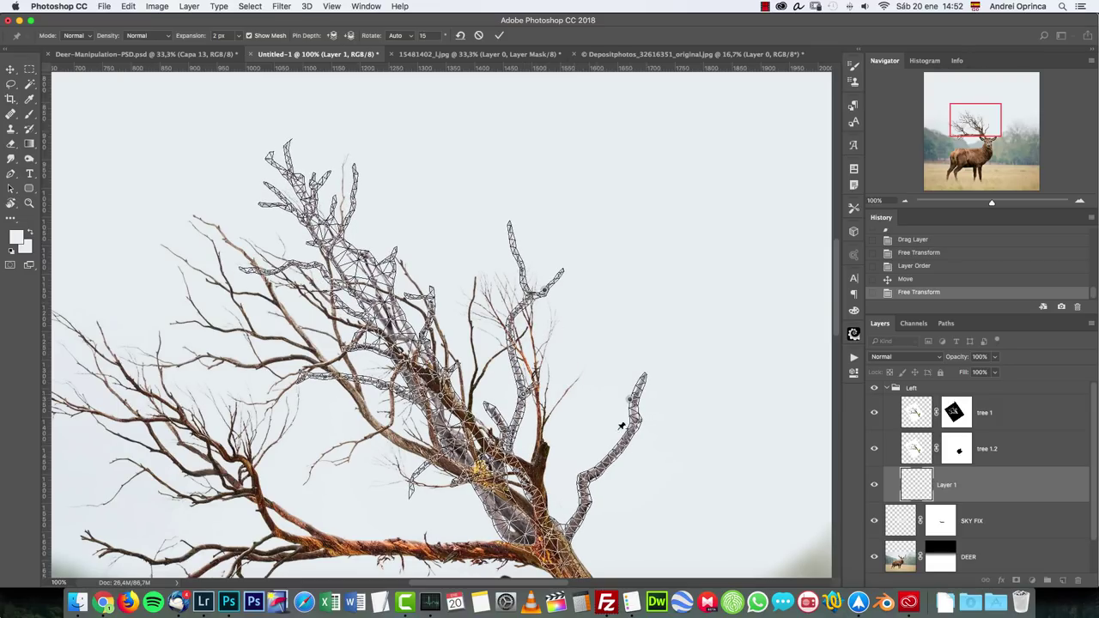
pyautogui.moveTo(591, 468); pyautogui.dragTo(588, 461)
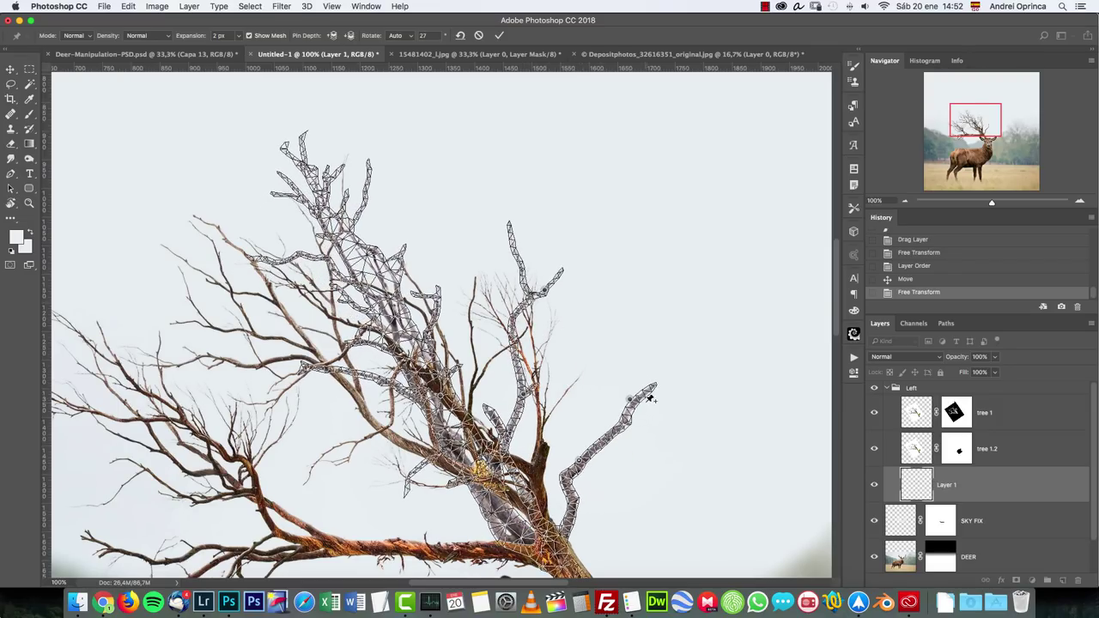
pyautogui.moveTo(638, 395); pyautogui.dragTo(615, 390)
pyautogui.moveTo(307, 215); pyautogui.dragTo(382, 265)
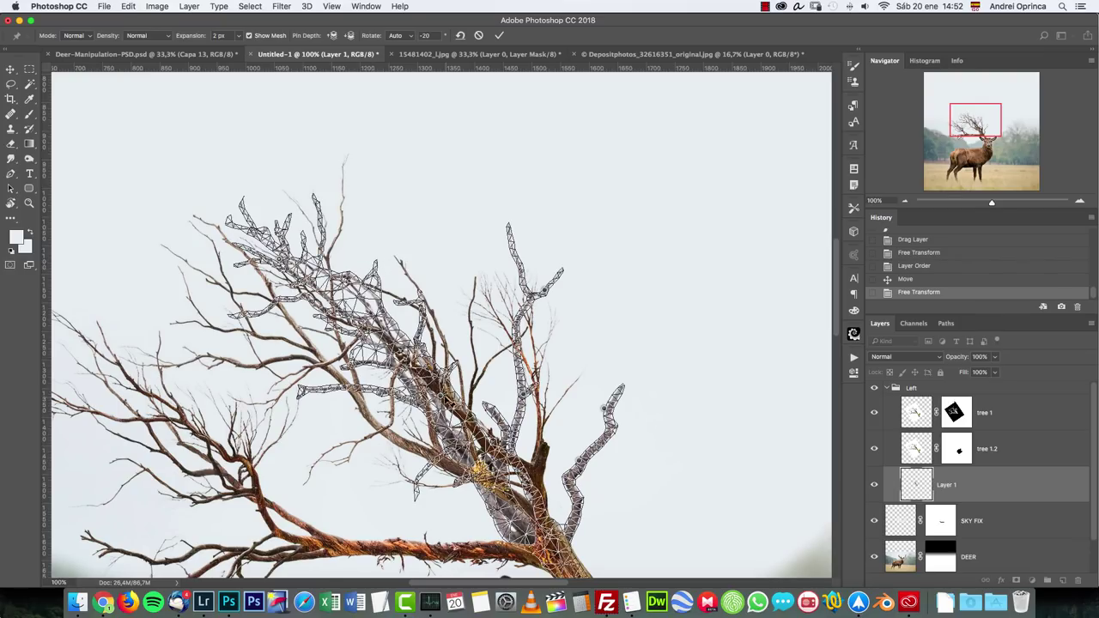
pyautogui.moveTo(437, 400); pyautogui.dragTo(419, 421)
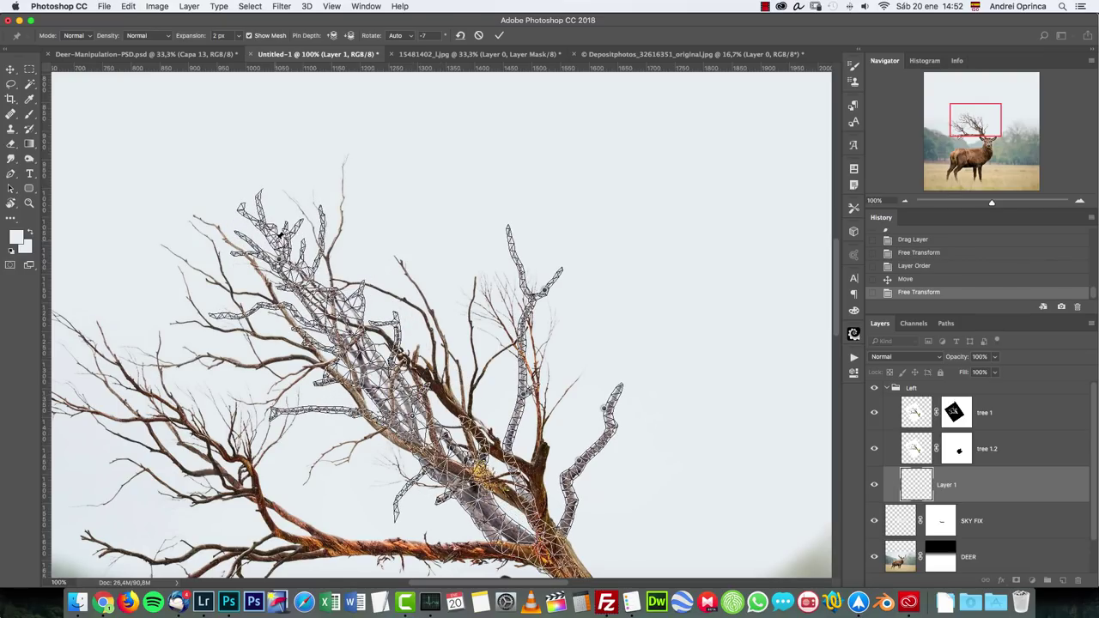
pyautogui.moveTo(280, 263); pyautogui.dragTo(306, 262)
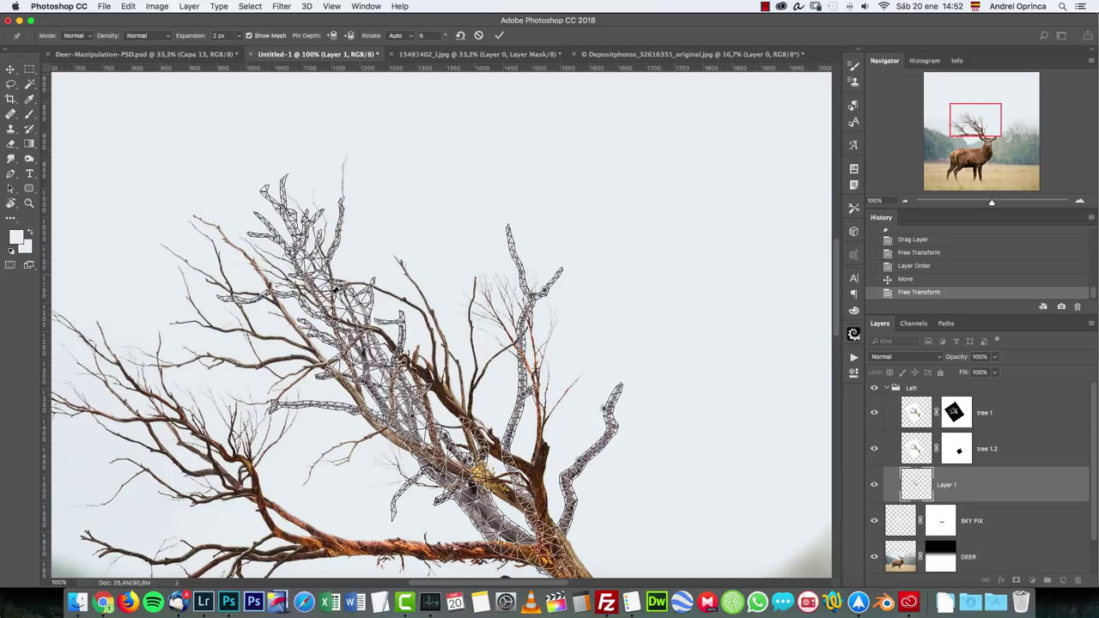
pyautogui.press('Return')
pyautogui.moveTo(633, 369); pyautogui.dragTo(505, 257)
# Rotate the warped tree antler about 9 degrees and shift it slightly right and up
pyautogui.click(915, 280)
pyautogui.click(912, 293)
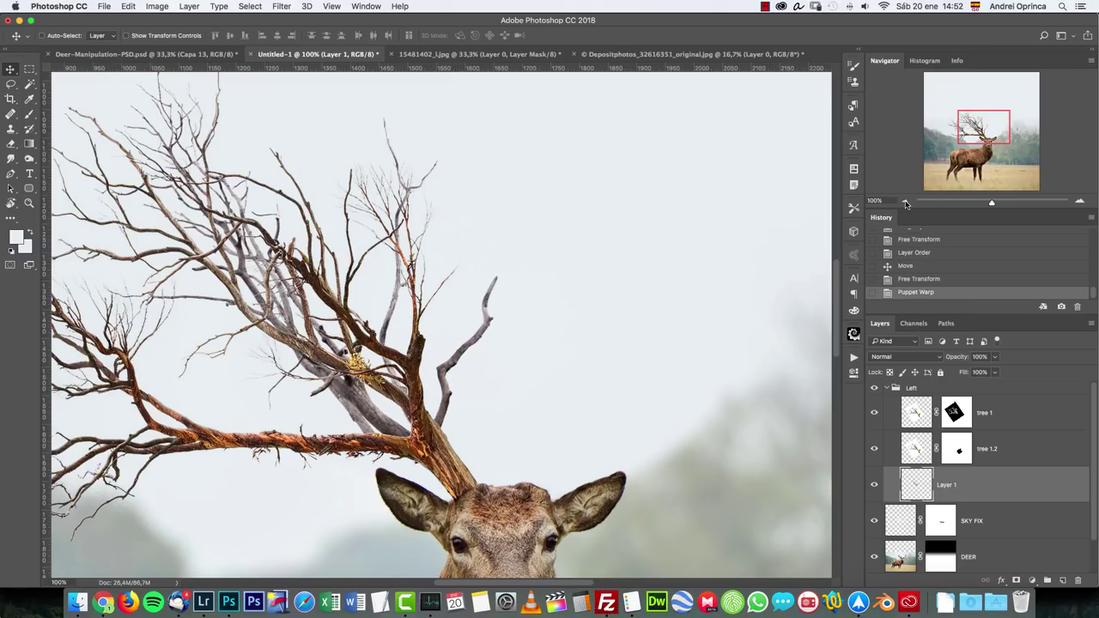
pyautogui.click(905, 201)
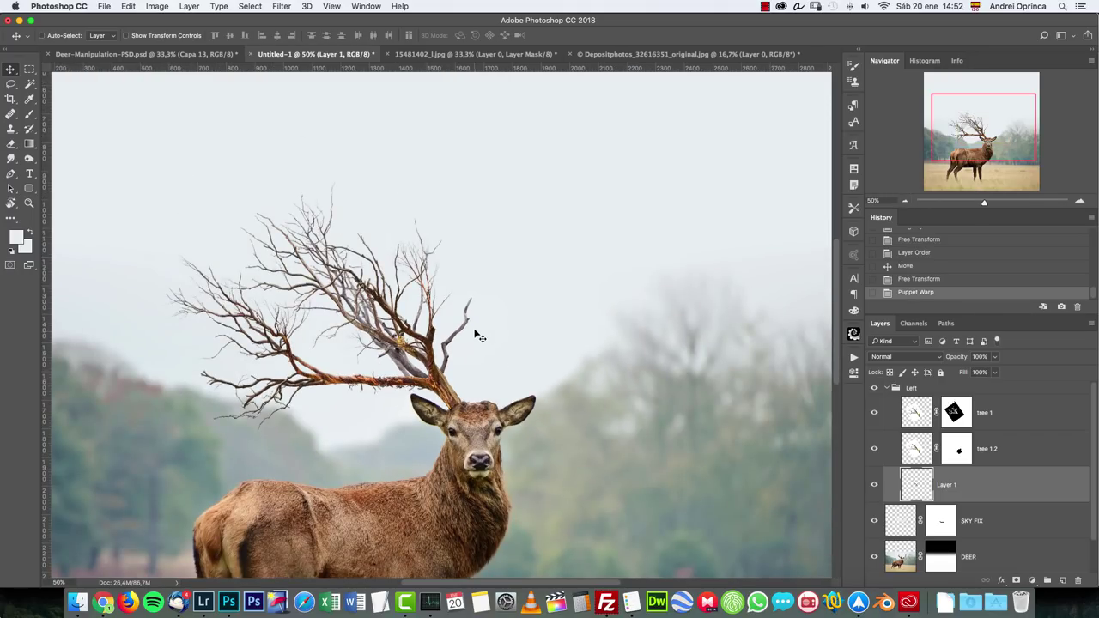
pyautogui.press('super+t')
pyautogui.moveTo(560, 238); pyautogui.dragTo(524, 282)
pyautogui.press('Return')
pyautogui.press('super+1')
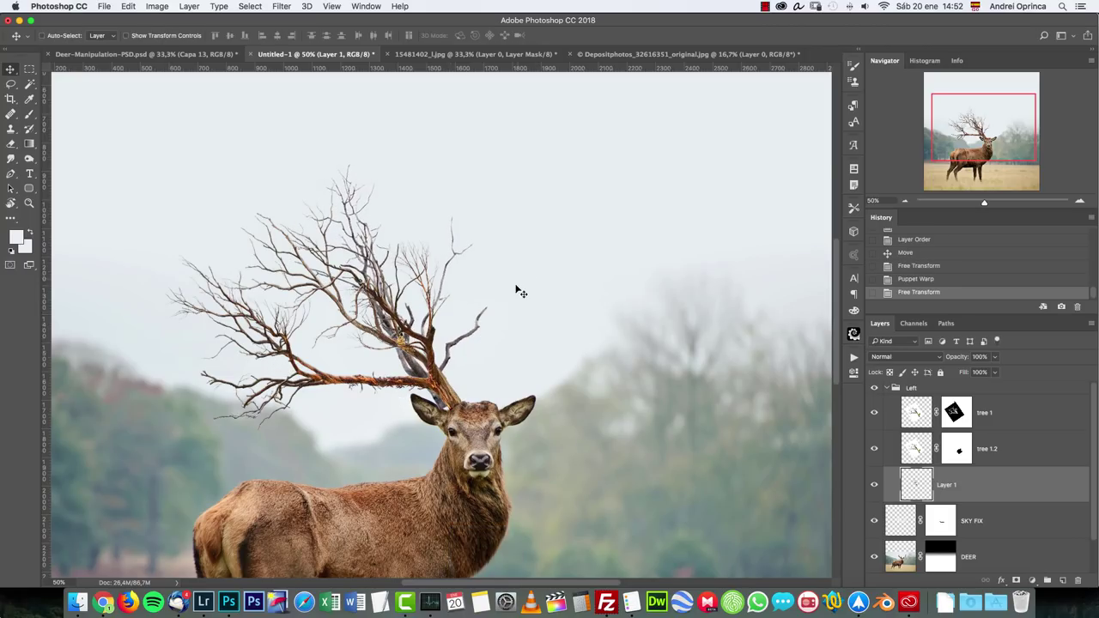
pyautogui.moveTo(464, 415); pyautogui.dragTo(481, 412)
# Zoom out to view the whole left antler and hide Layer 1 to compare
pyautogui.moveTo(477, 364); pyautogui.dragTo(516, 372)
pyautogui.click(1079, 198)
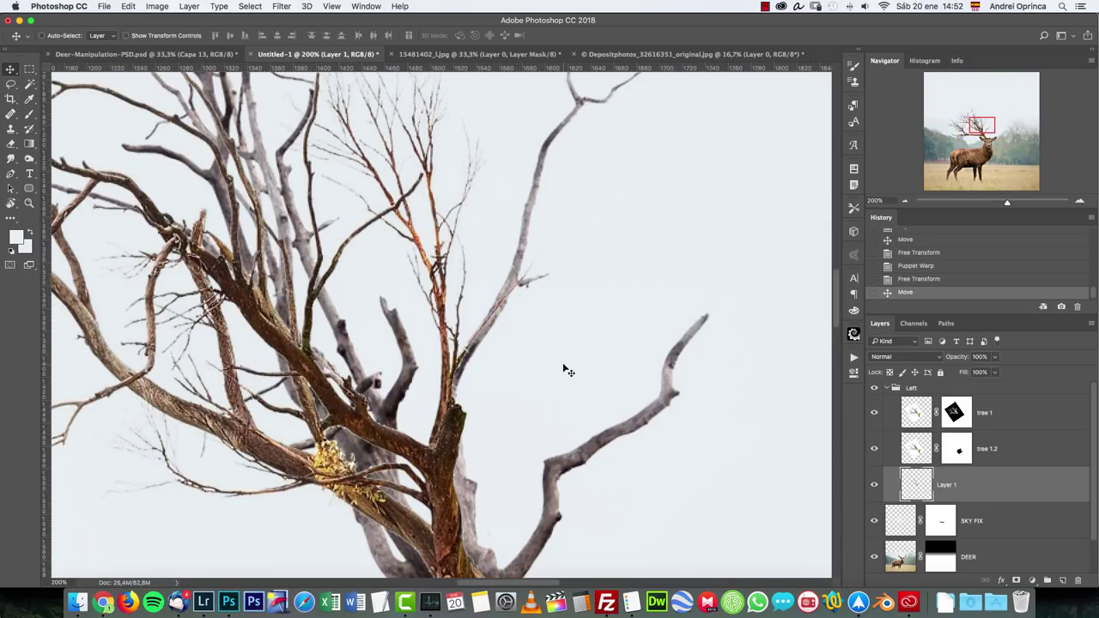
pyautogui.scroll(5, 521, 246)
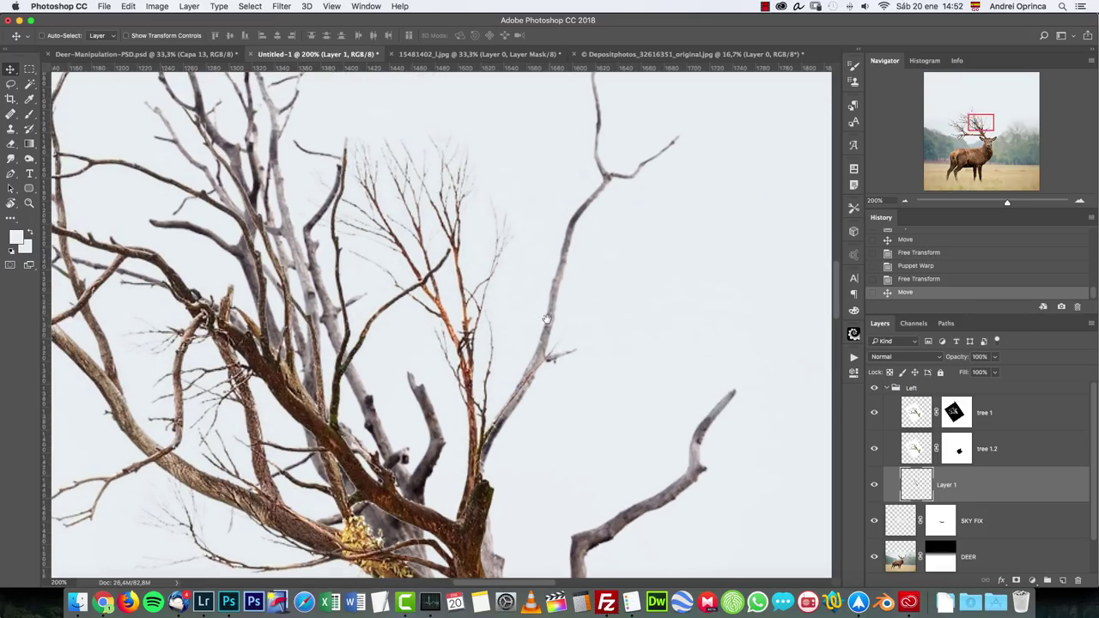
pyautogui.click(905, 200)
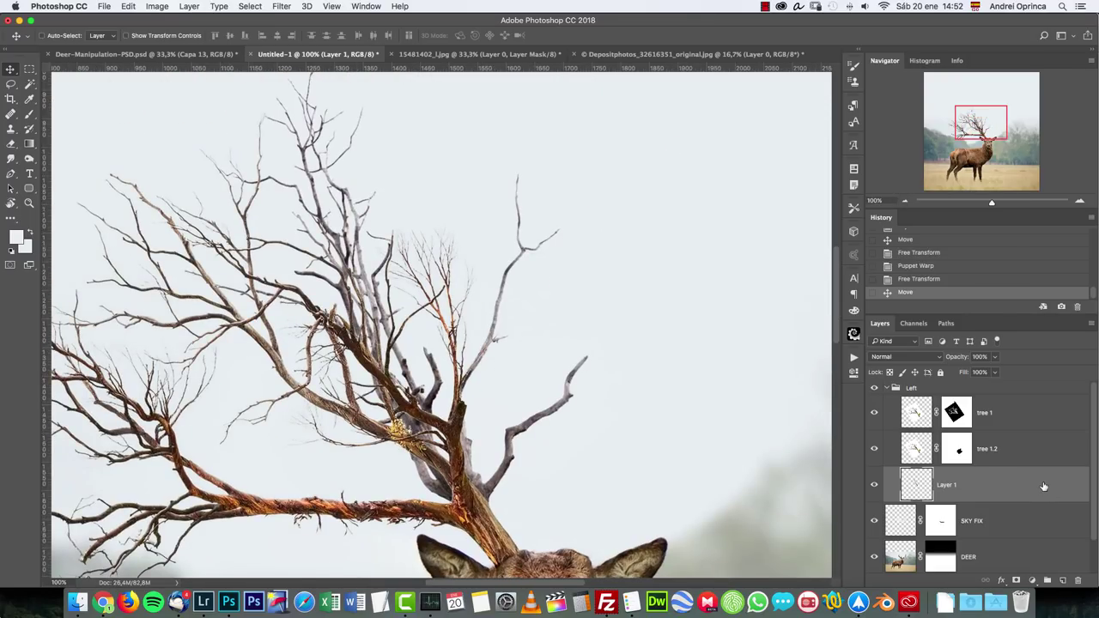
pyautogui.doubleClick(1042, 488)
pyautogui.press('Escape')
pyautogui.click(874, 484)
# Show Layer 1 again and rename it tree 2
pyautogui.click(875, 484)
pyautogui.doubleClick(1048, 487)
pyautogui.press('Escape')
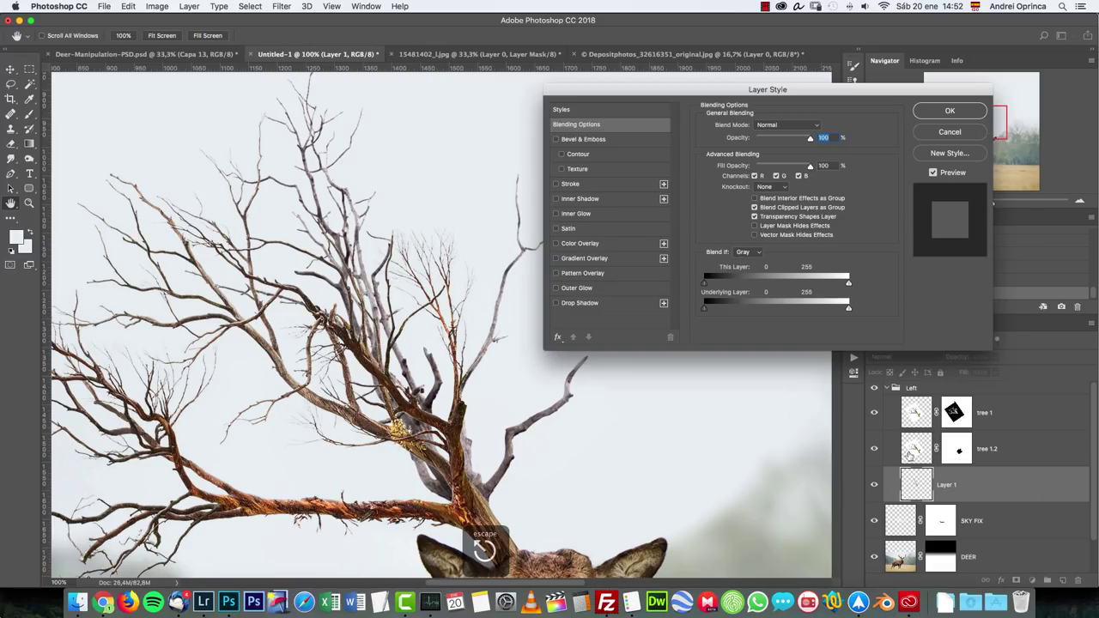
pyautogui.press('BackSpace')
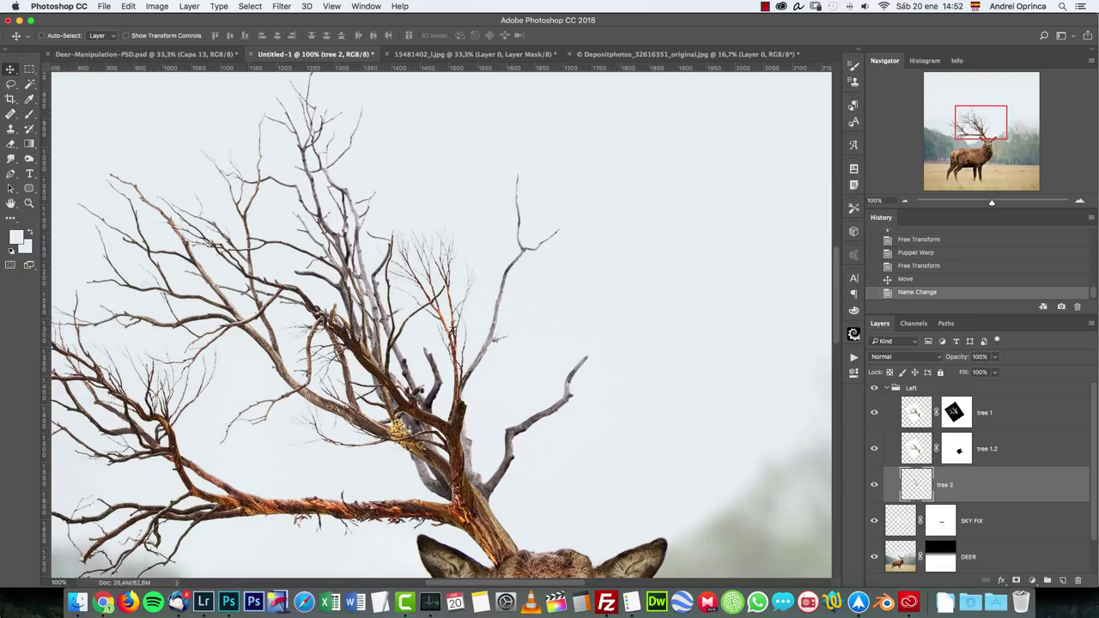
# Add a Color Overlay to tree 2 using a brown sampled from a branch, in Multiply mode
pyautogui.doubleClick(1004, 486)
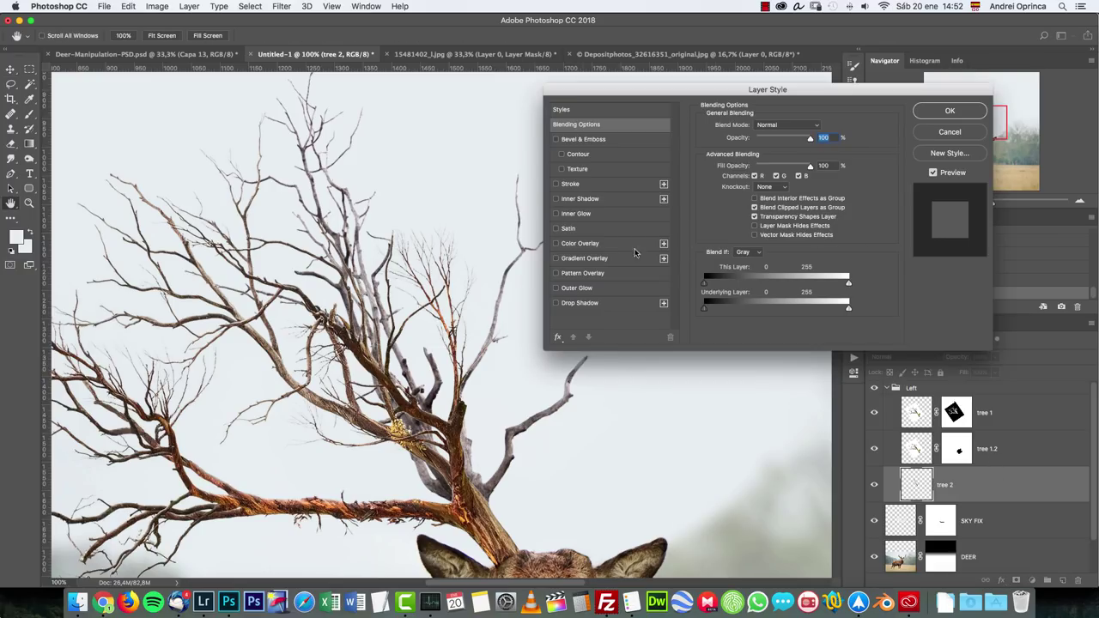
pyautogui.click(580, 244)
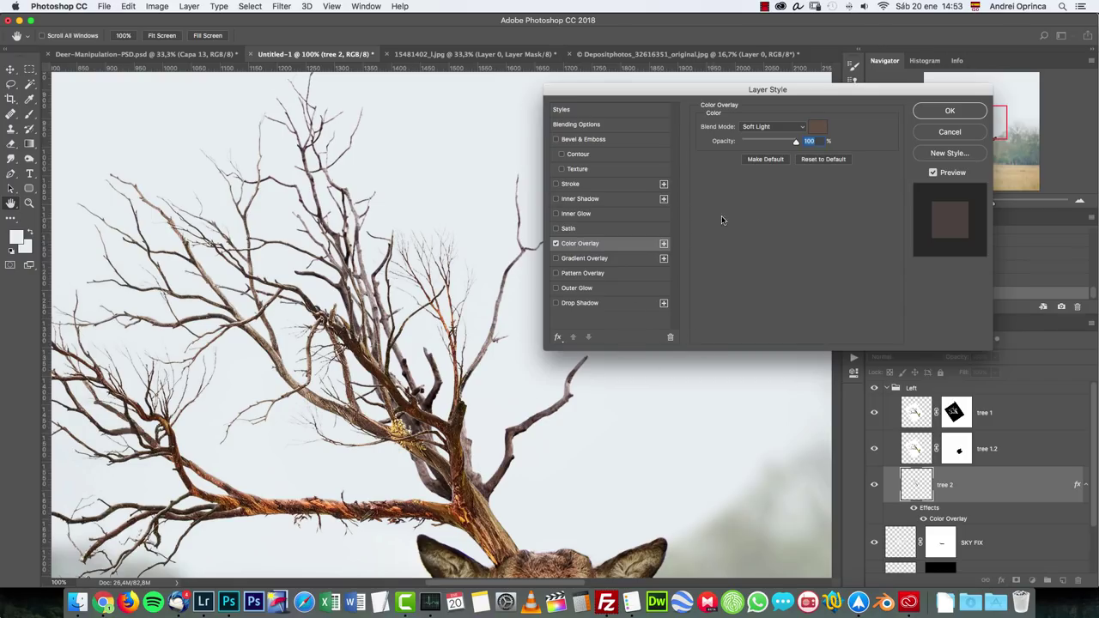
pyautogui.click(816, 127)
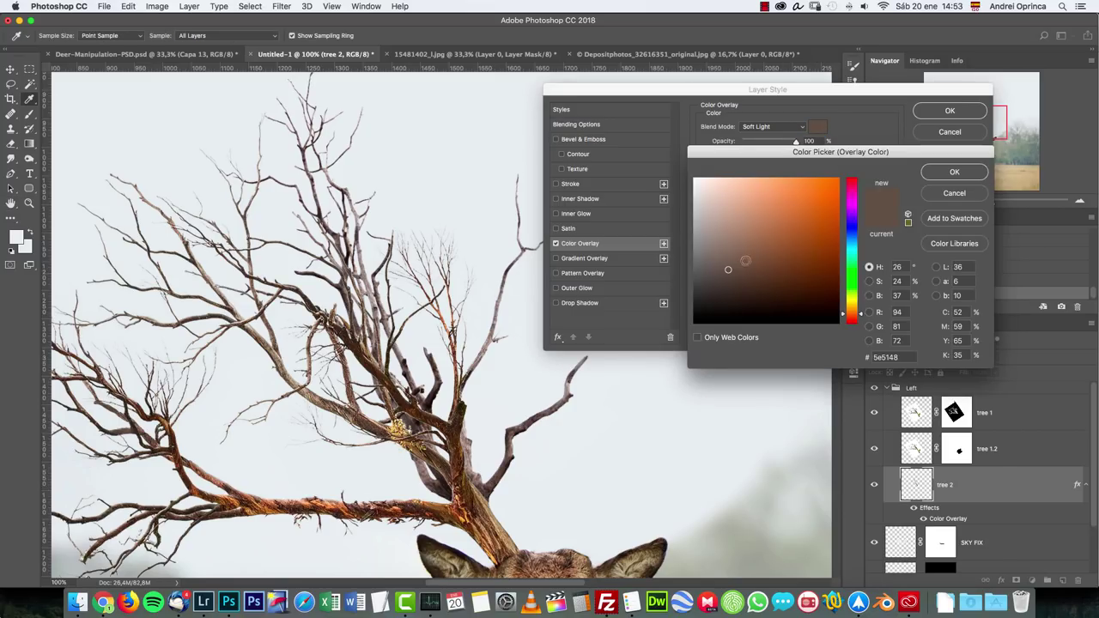
pyautogui.click(445, 506)
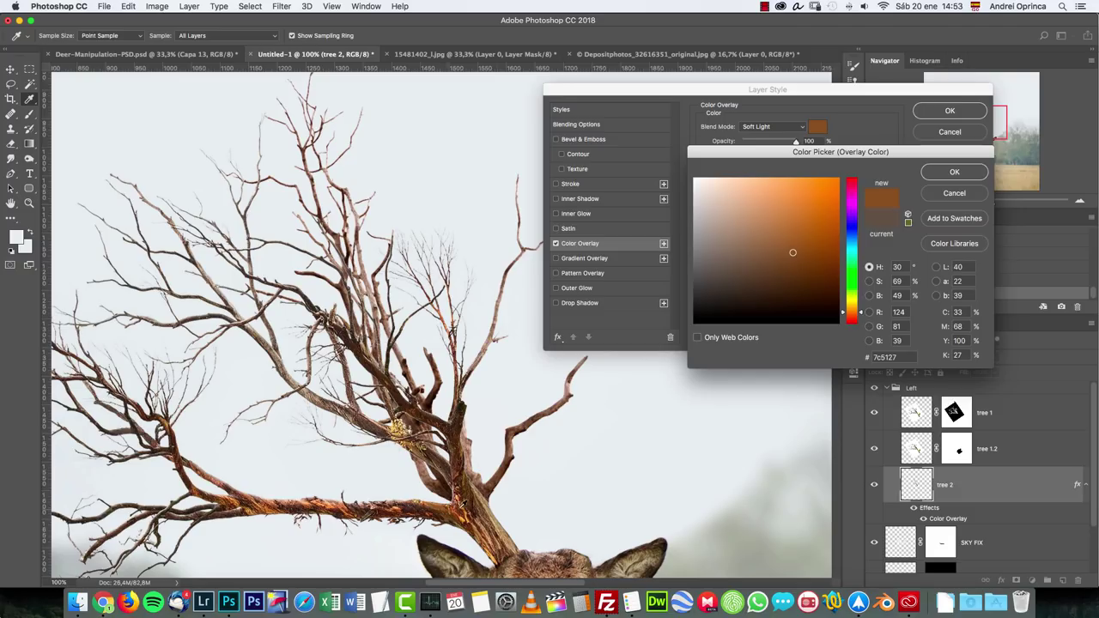
pyautogui.click(954, 172)
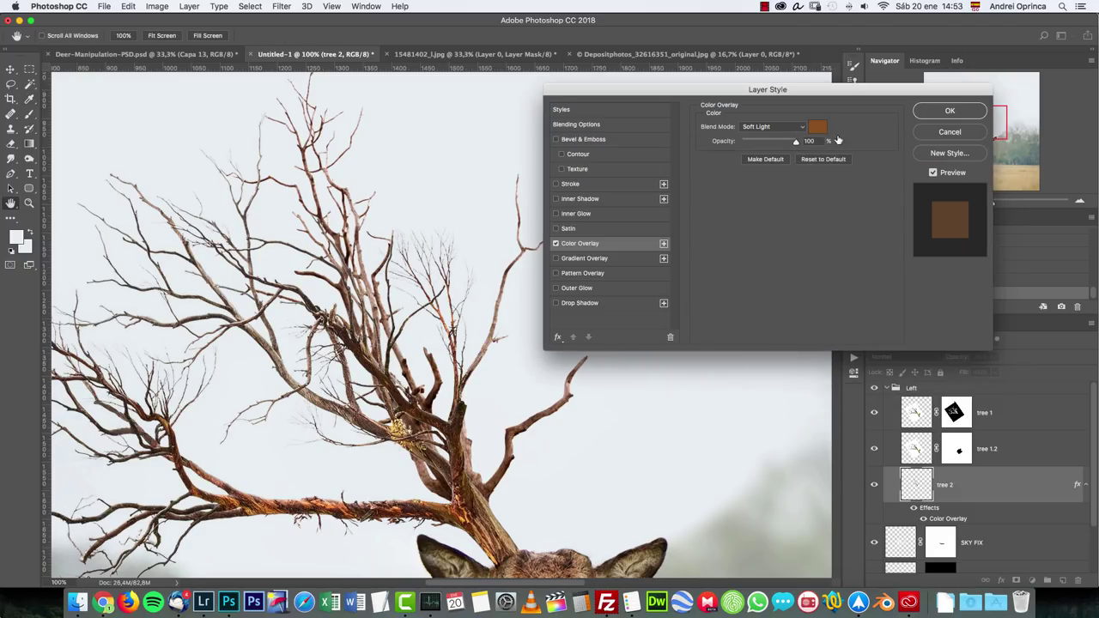
pyautogui.click(783, 130)
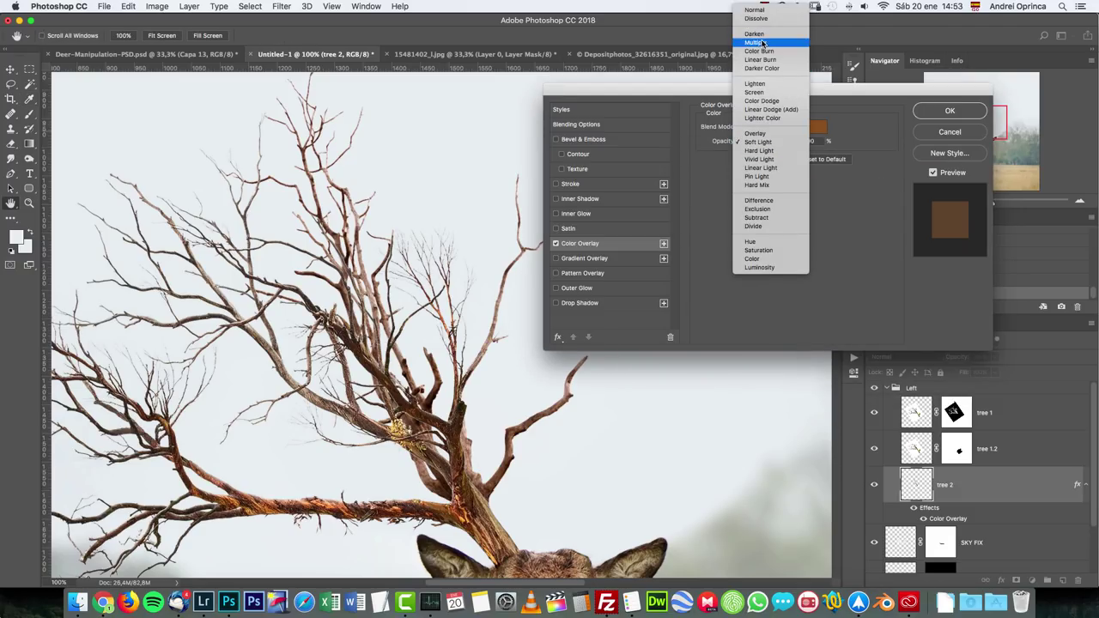
pyautogui.click(759, 80)
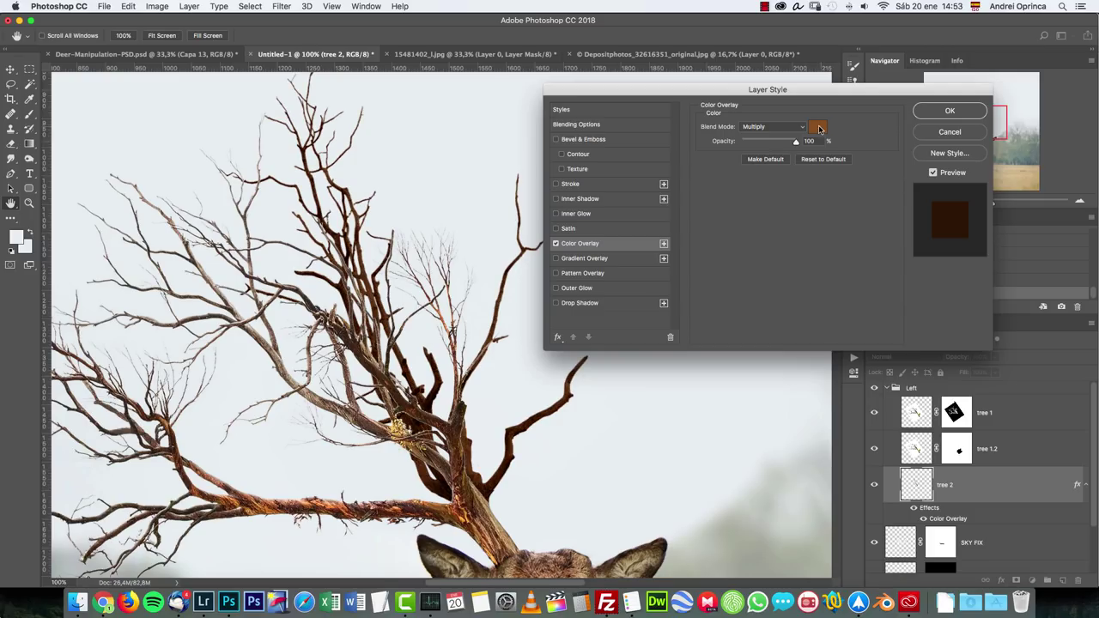
# Switch the overlay to Overlay blending with muted brown 725f4d and apply it
pyautogui.click(817, 127)
pyautogui.moveTo(736, 254); pyautogui.dragTo(720, 195)
pyautogui.click(945, 172)
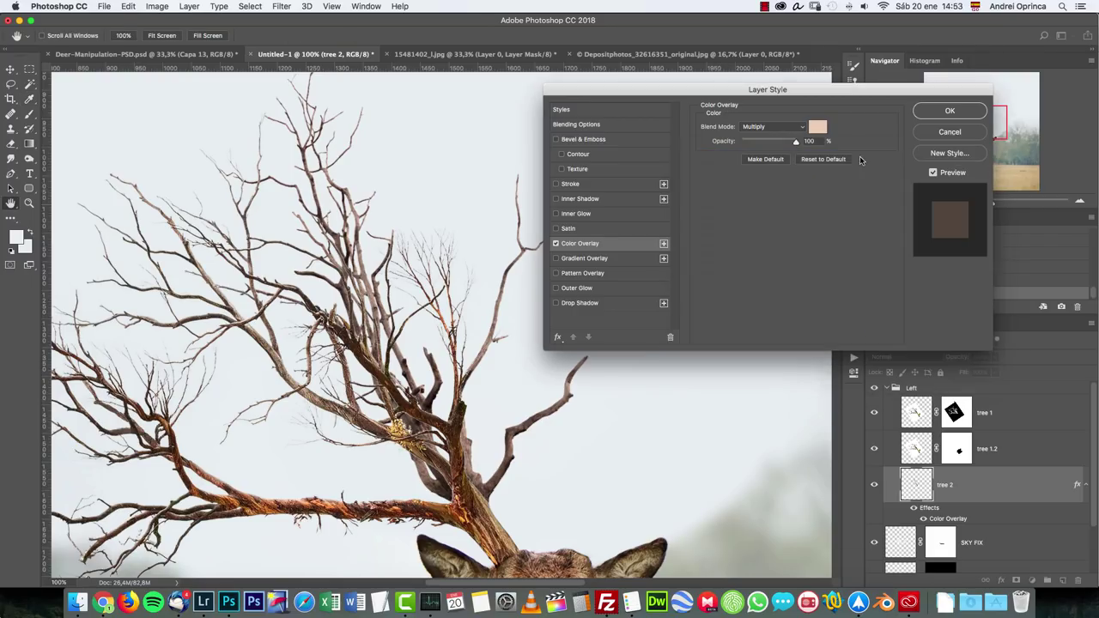
pyautogui.click(772, 127)
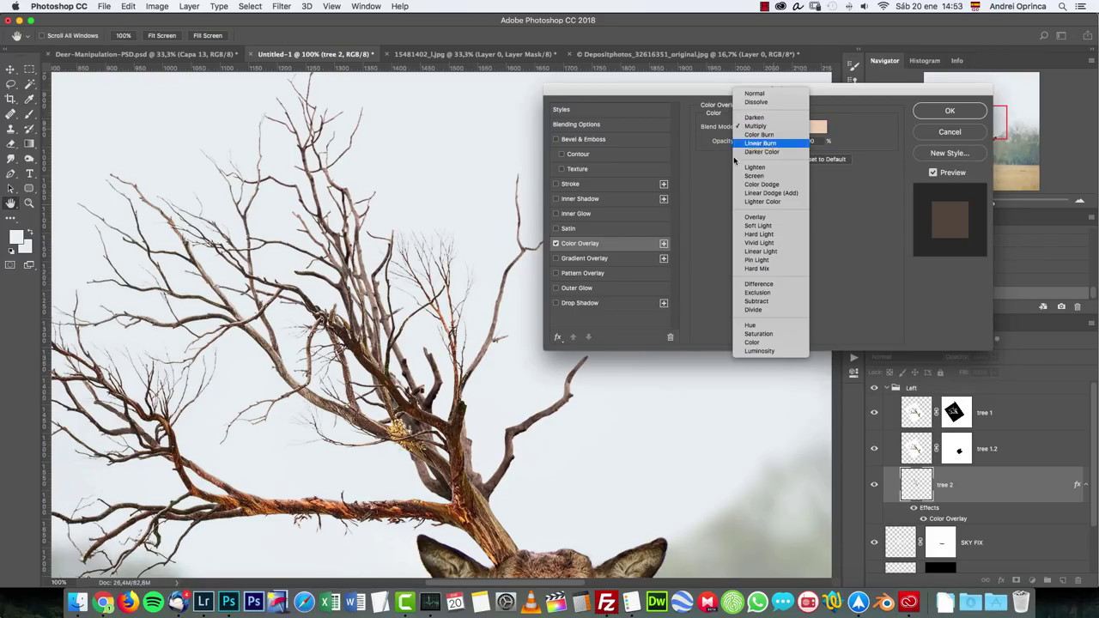
pyautogui.click(766, 217)
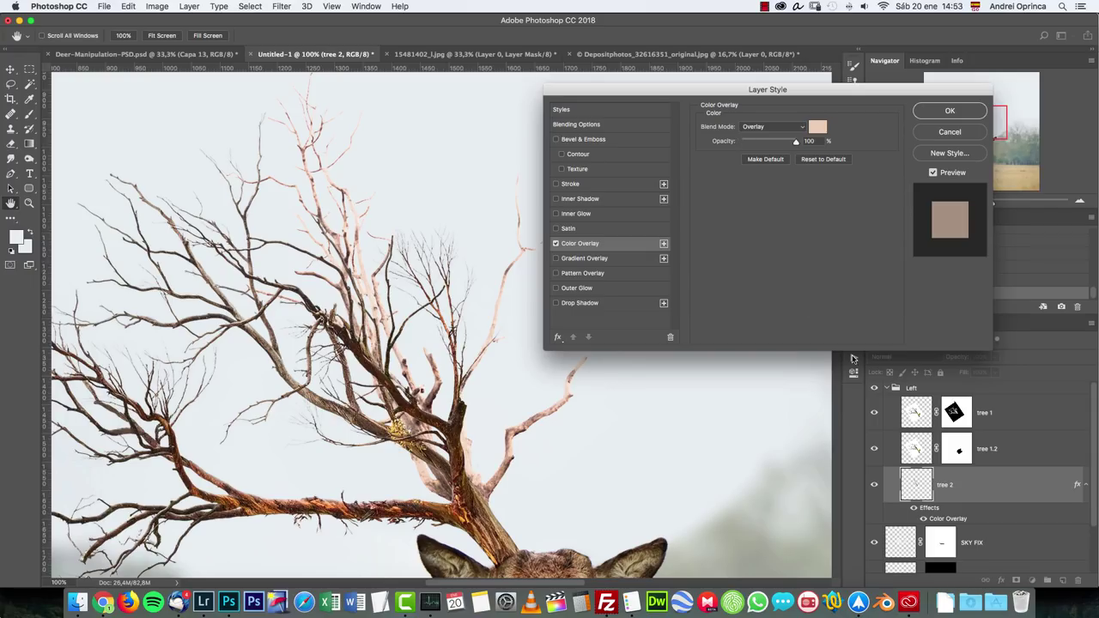
pyautogui.click(814, 126)
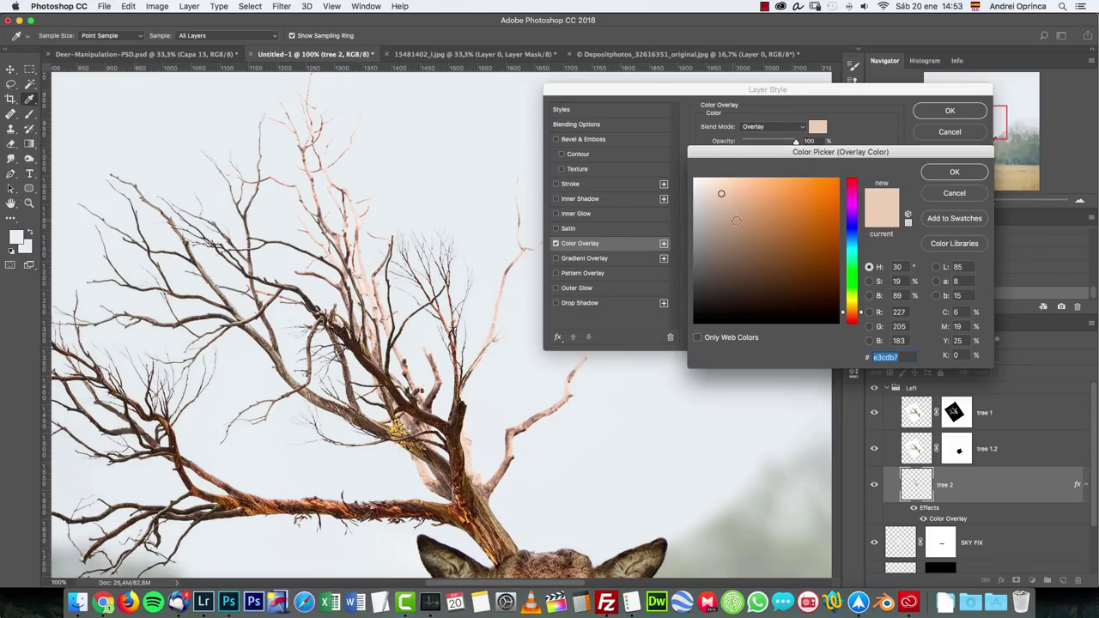
pyautogui.moveTo(740, 223); pyautogui.dragTo(736, 246)
pyautogui.click(737, 260)
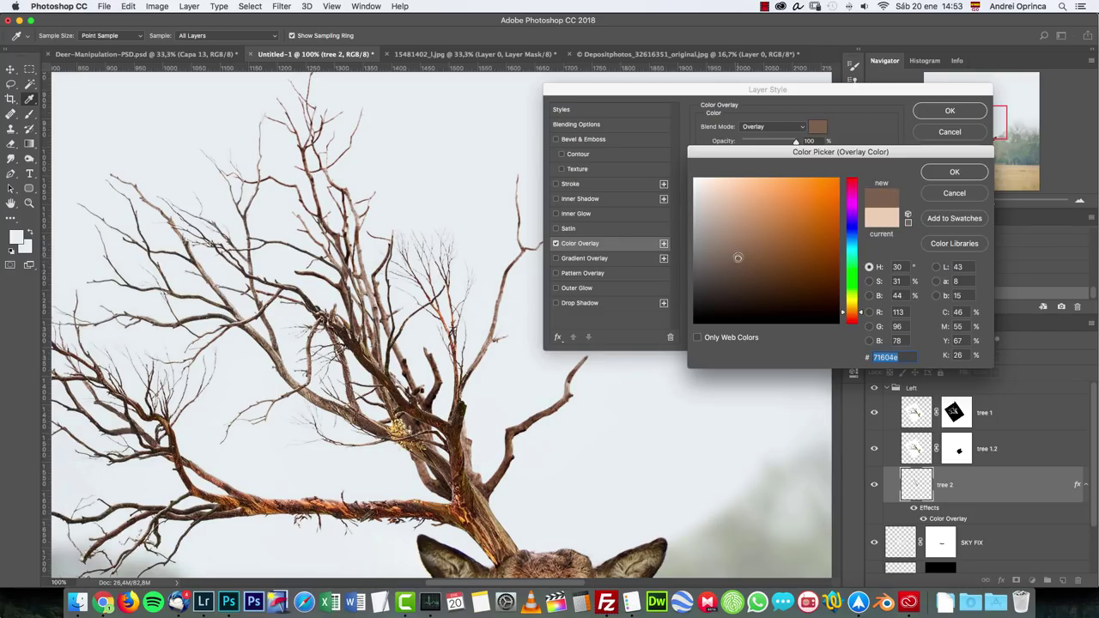
pyautogui.moveTo(740, 259); pyautogui.dragTo(740, 257)
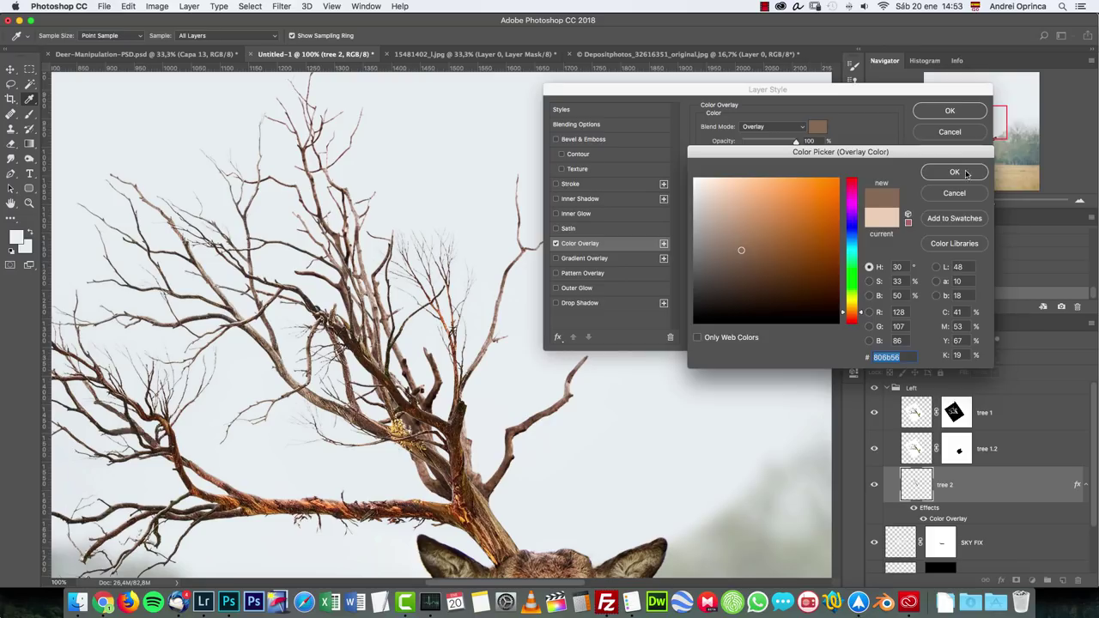
pyautogui.click(955, 175)
pyautogui.click(954, 113)
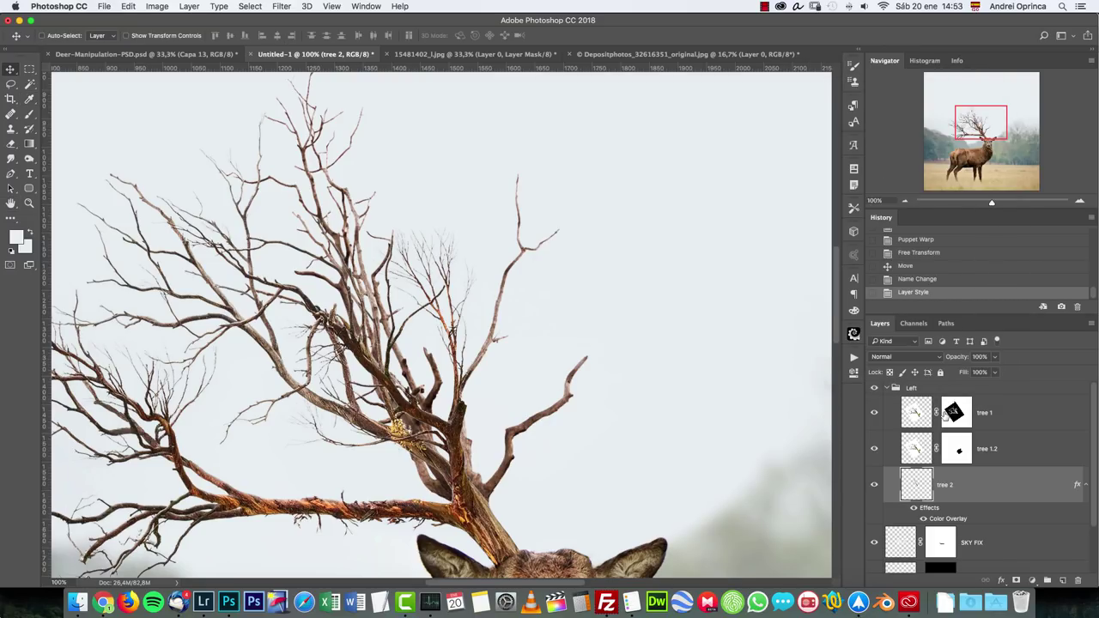
# Apply Levels of 12 / 0.86 / 225 to tree 2 to boost the branches' contrast
pyautogui.press('super+l')
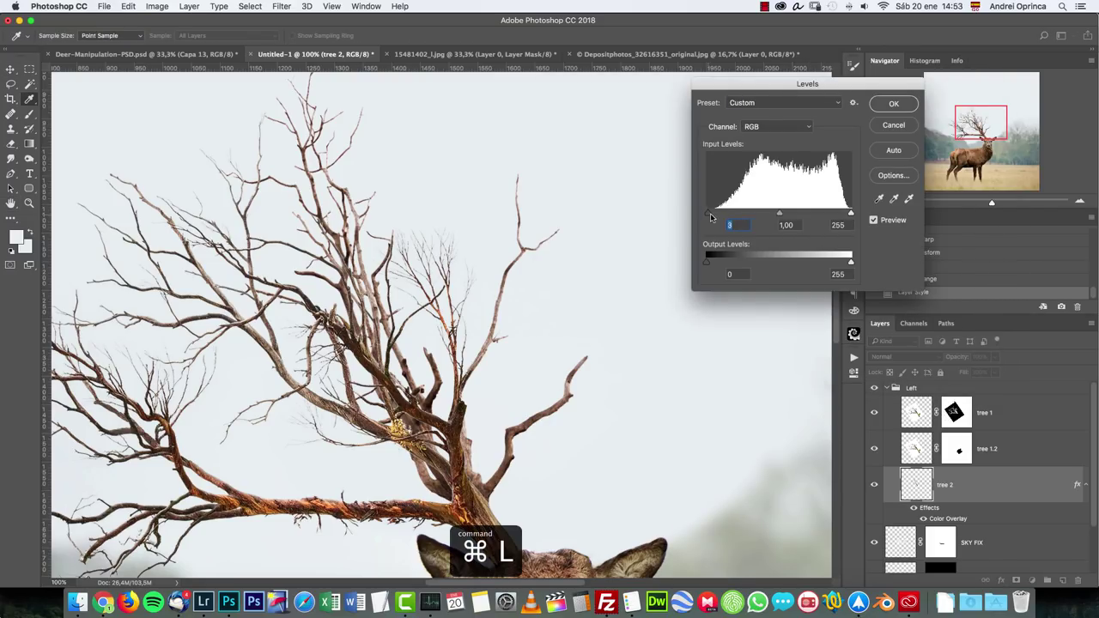
pyautogui.moveTo(707, 215); pyautogui.dragTo(725, 215)
pyautogui.moveTo(850, 215); pyautogui.dragTo(831, 217)
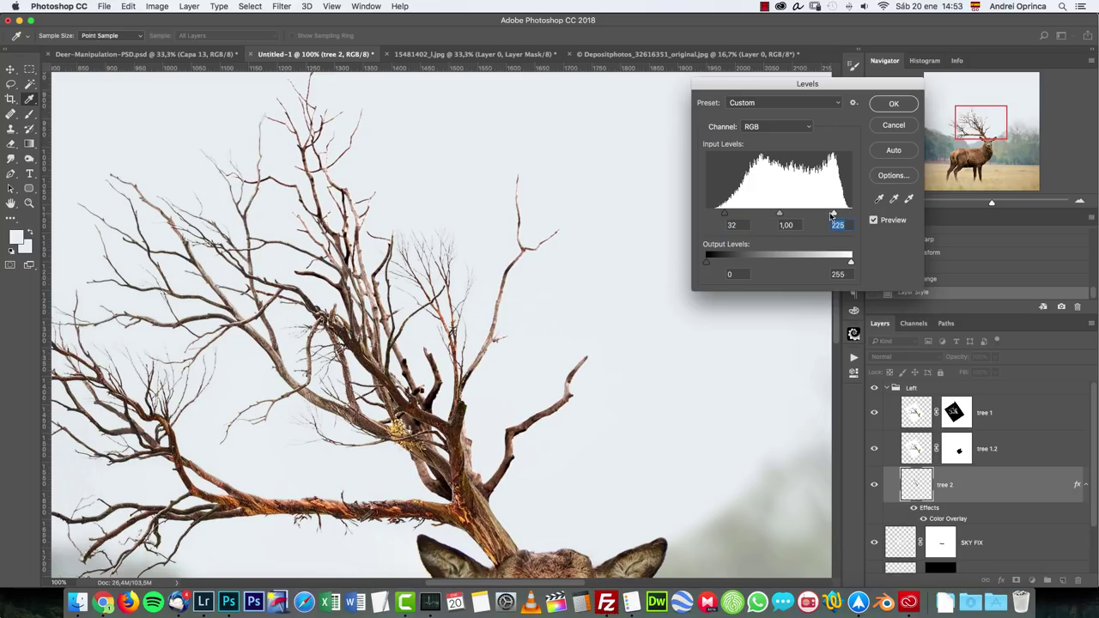
pyautogui.moveTo(728, 216); pyautogui.dragTo(779, 215)
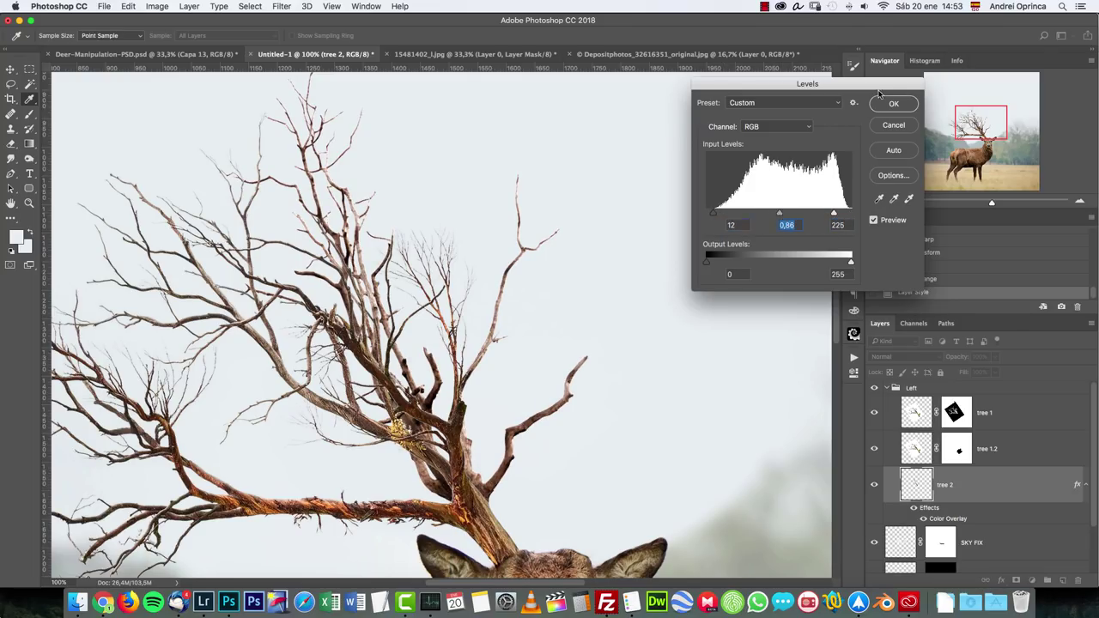
pyautogui.click(893, 104)
pyautogui.moveTo(667, 417); pyautogui.dragTo(638, 359)
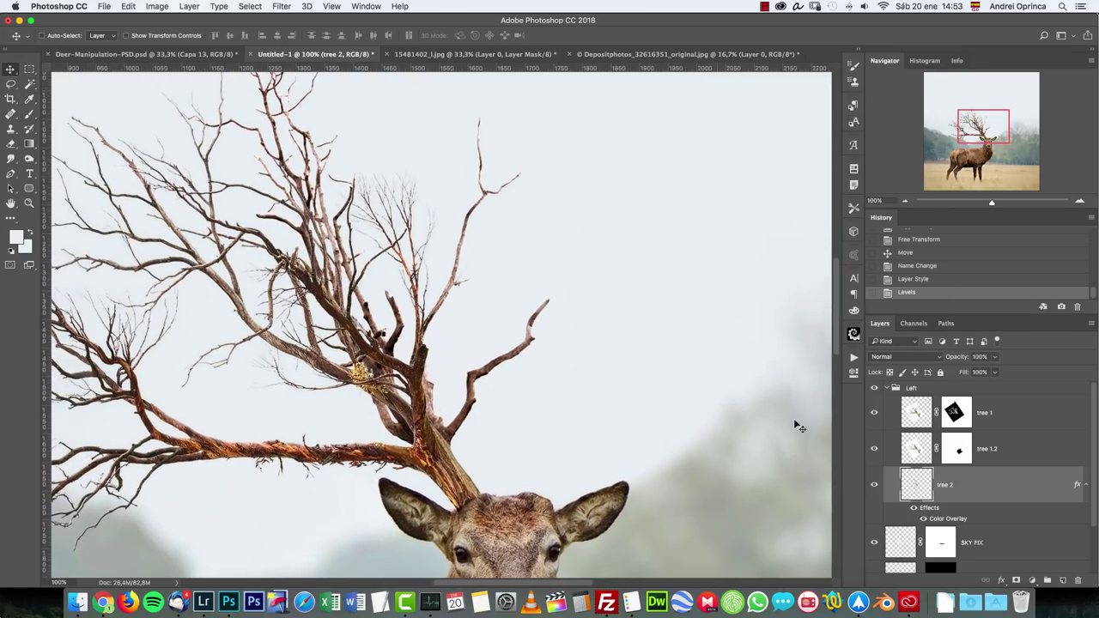
pyautogui.click(875, 487)
pyautogui.hscroll(-2, 613, 421)
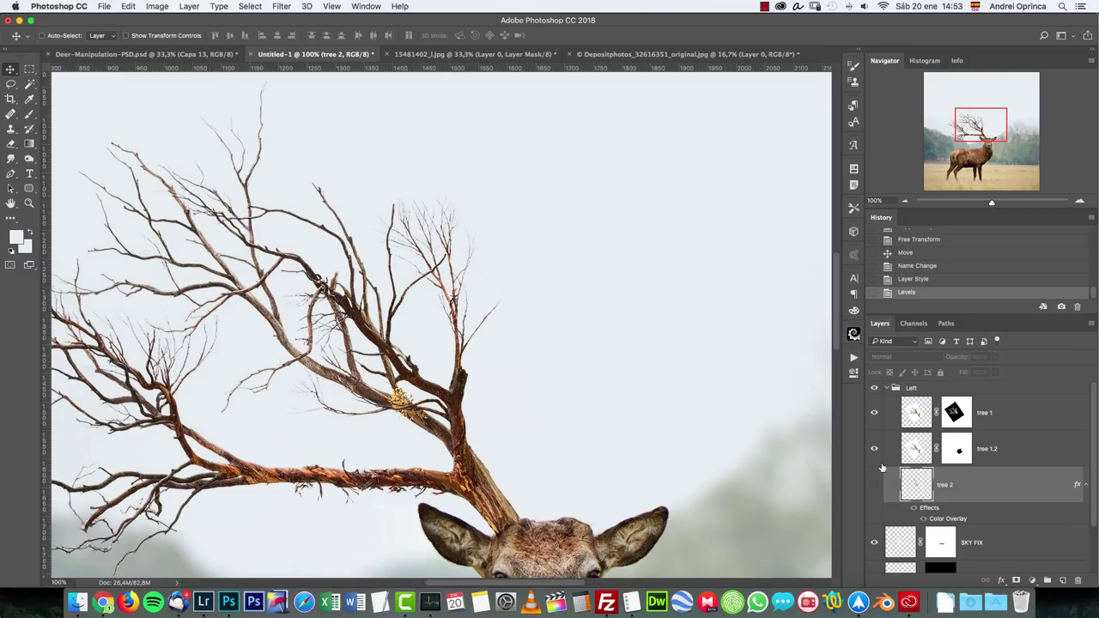
pyautogui.click(875, 486)
# Collapse the Left group and duplicate it as Left copy
pyautogui.click(888, 389)
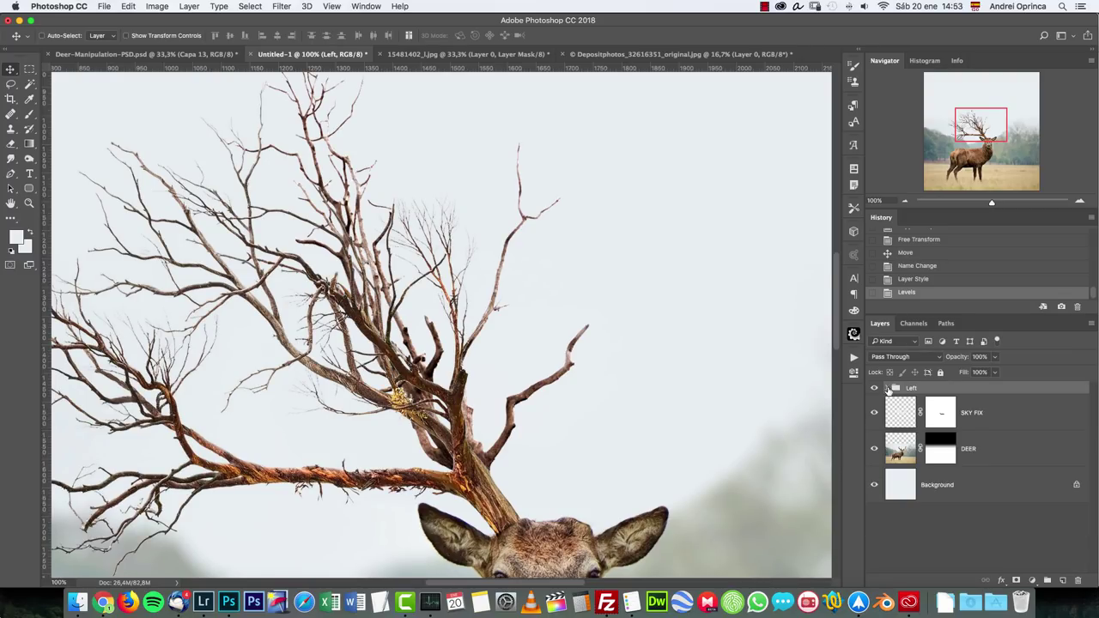
pyautogui.press('super+minus')
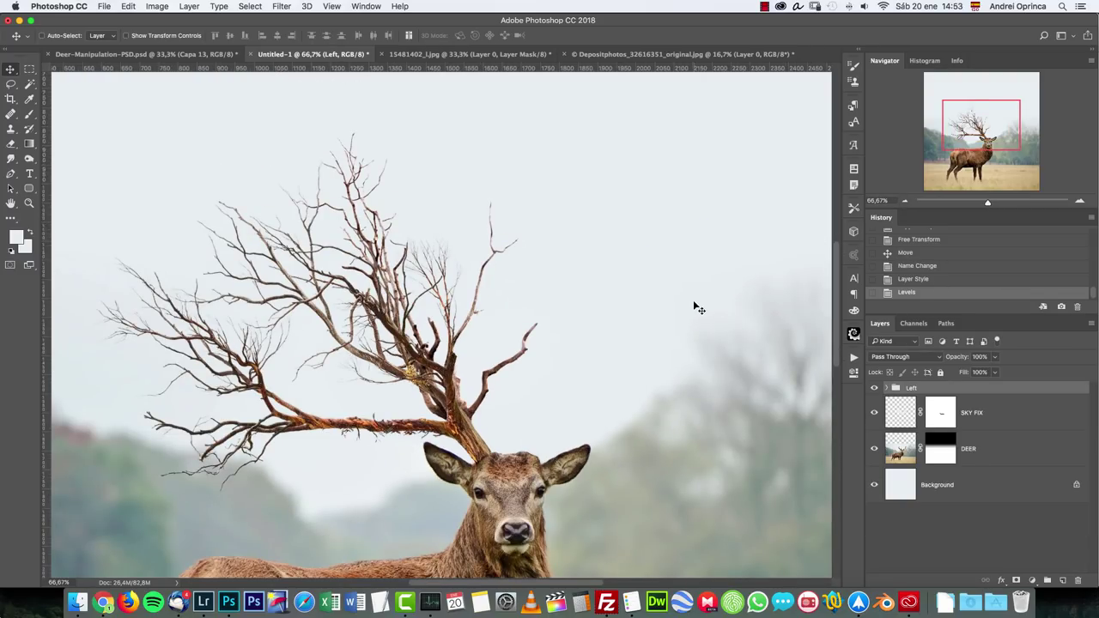
pyautogui.scroll(-1, 559, 368)
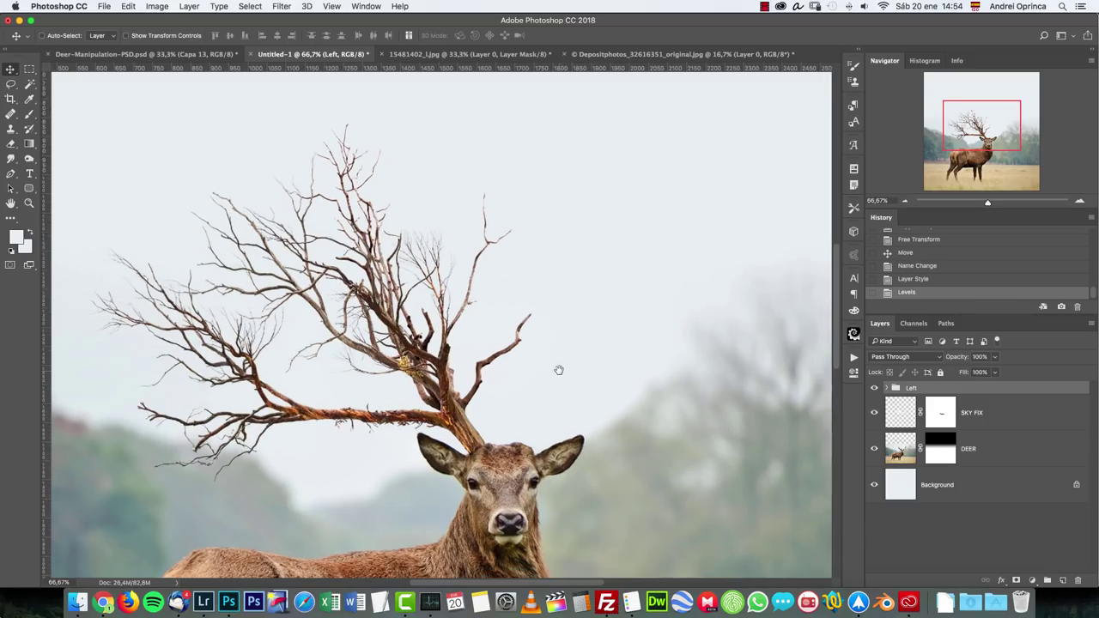
pyautogui.hscroll(2, 624, 410)
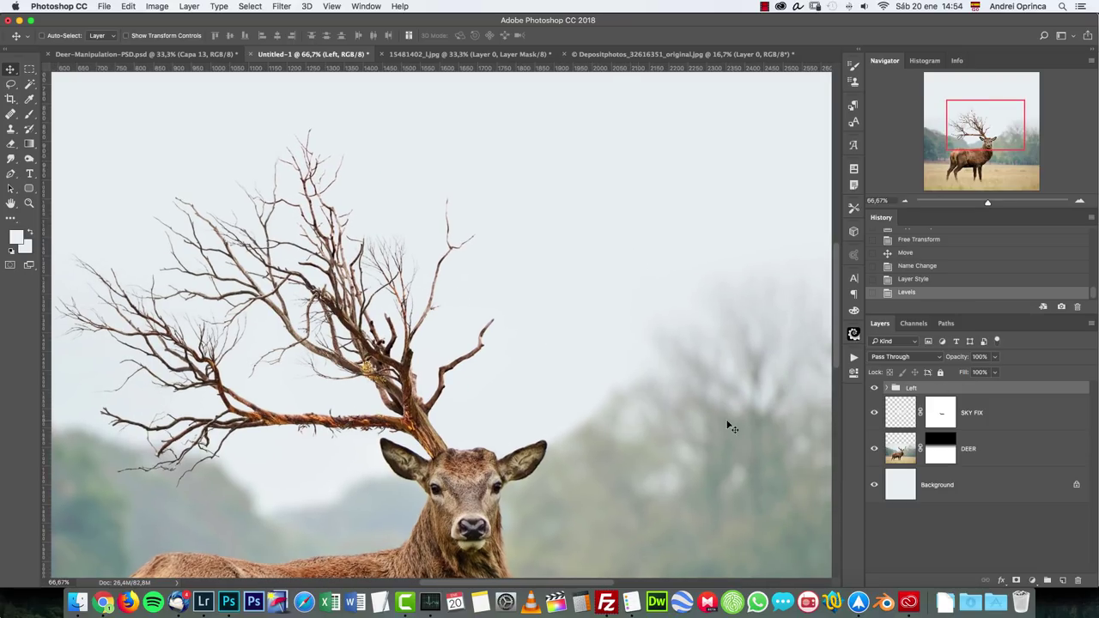
pyautogui.press('super+j')
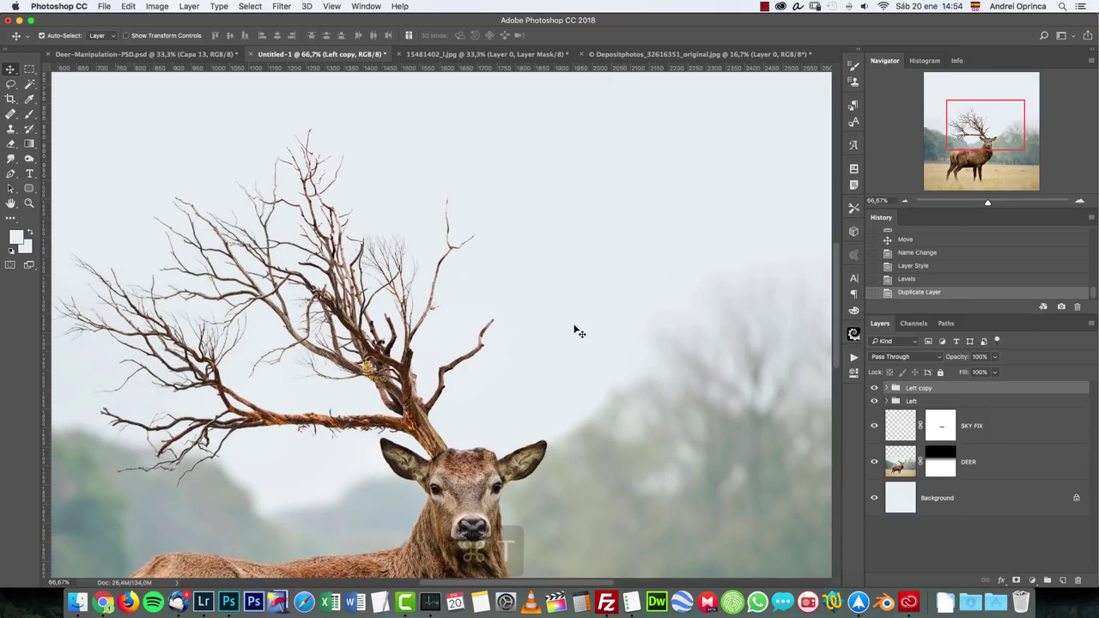
# Flip the Left copy group horizontally and move it to the other side of the head
pyautogui.press('super+t')
pyautogui.rightClick(588, 281)
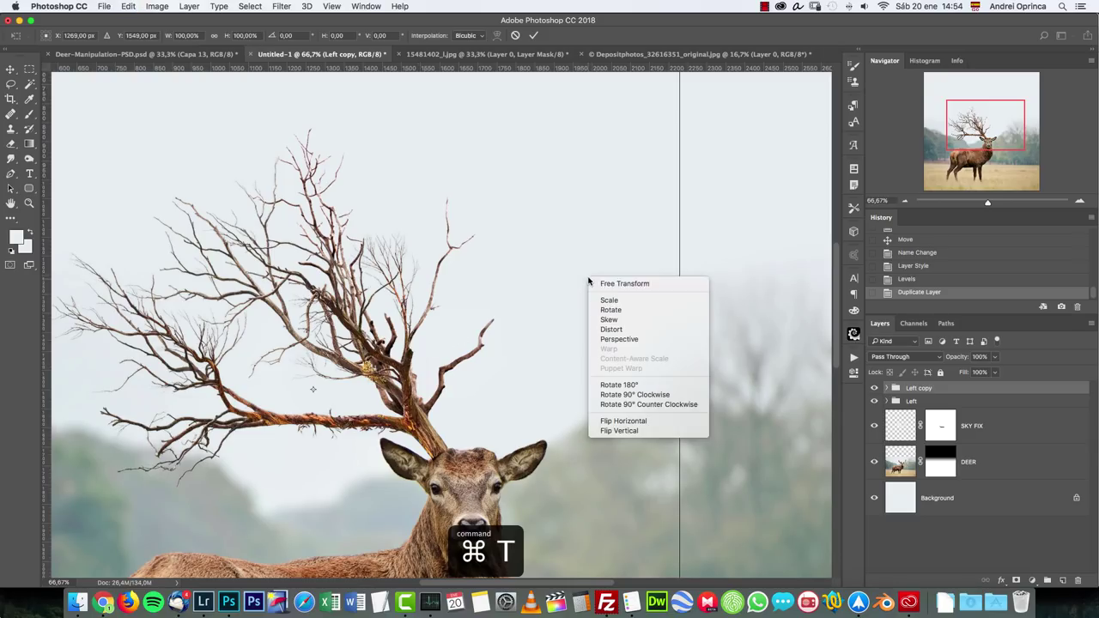
pyautogui.click(636, 420)
pyautogui.moveTo(436, 428); pyautogui.dragTo(720, 461)
pyautogui.press('Return')
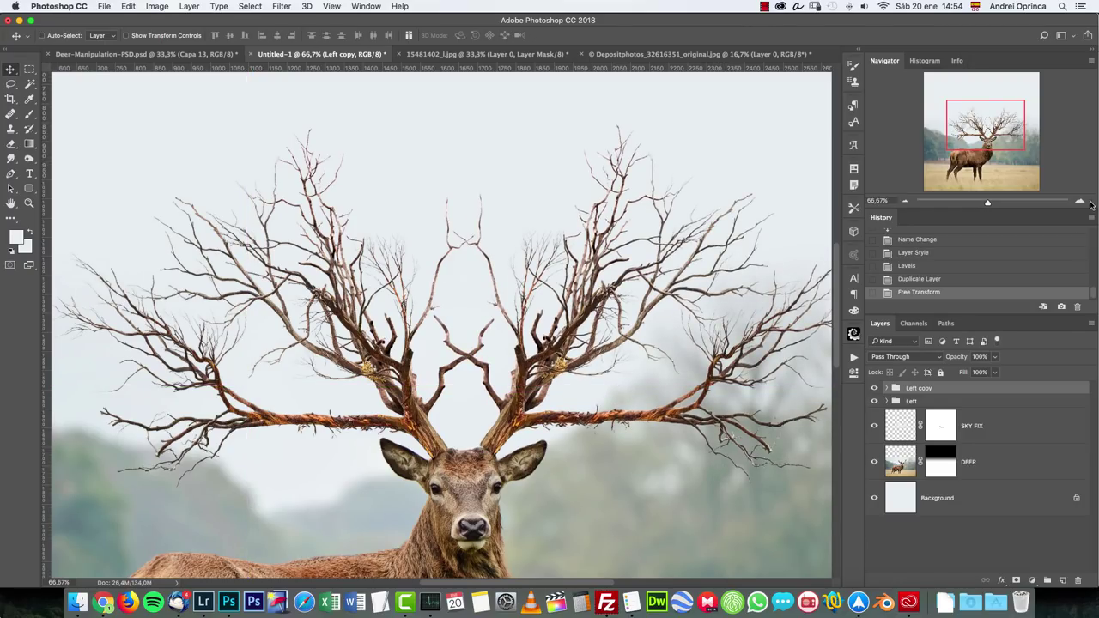
# Lower and nudge the mirrored antler into final position, then add a layer mask to Left copy
pyautogui.click(1081, 202)
pyautogui.press('super+t')
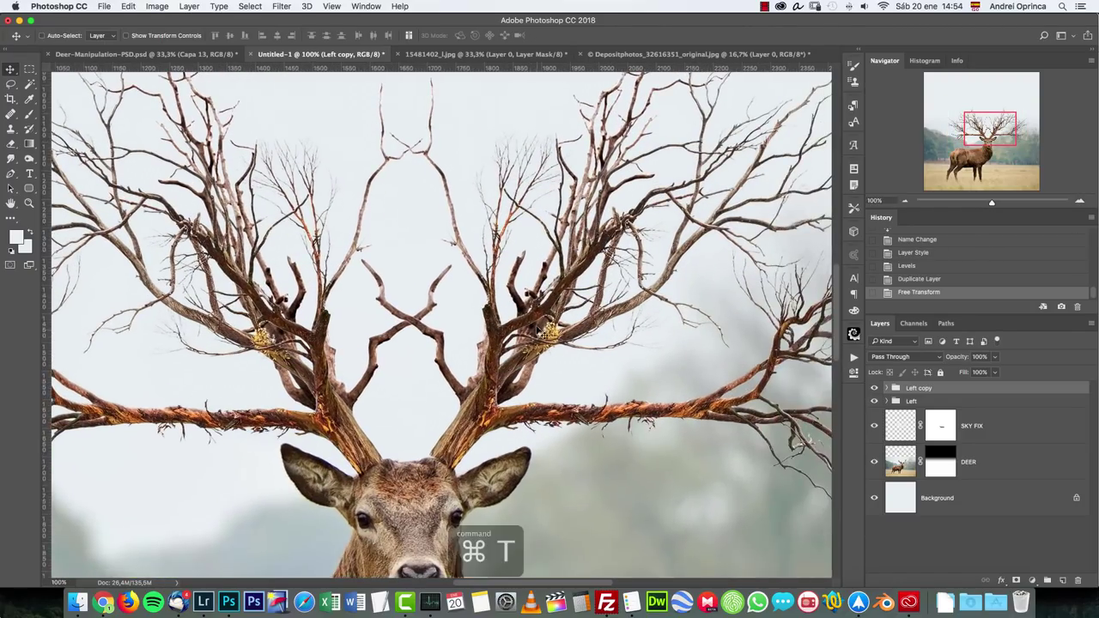
pyautogui.moveTo(249, 279); pyautogui.dragTo(249, 285)
pyautogui.moveTo(416, 371); pyautogui.dragTo(411, 372)
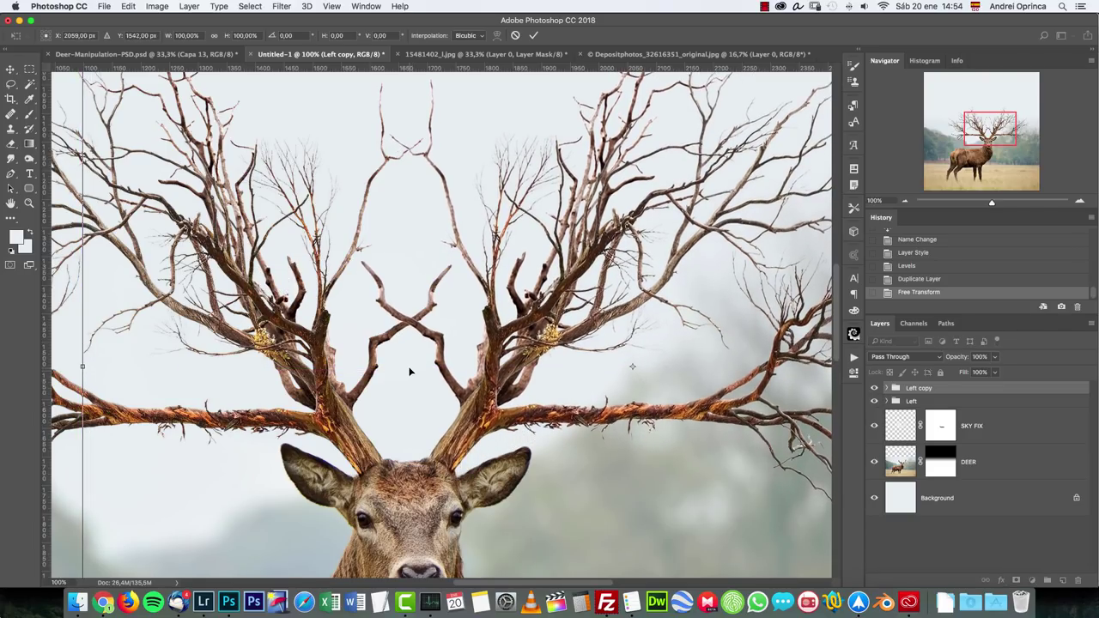
pyautogui.press('Return')
pyautogui.click(904, 201)
pyautogui.moveTo(631, 314); pyautogui.dragTo(621, 322)
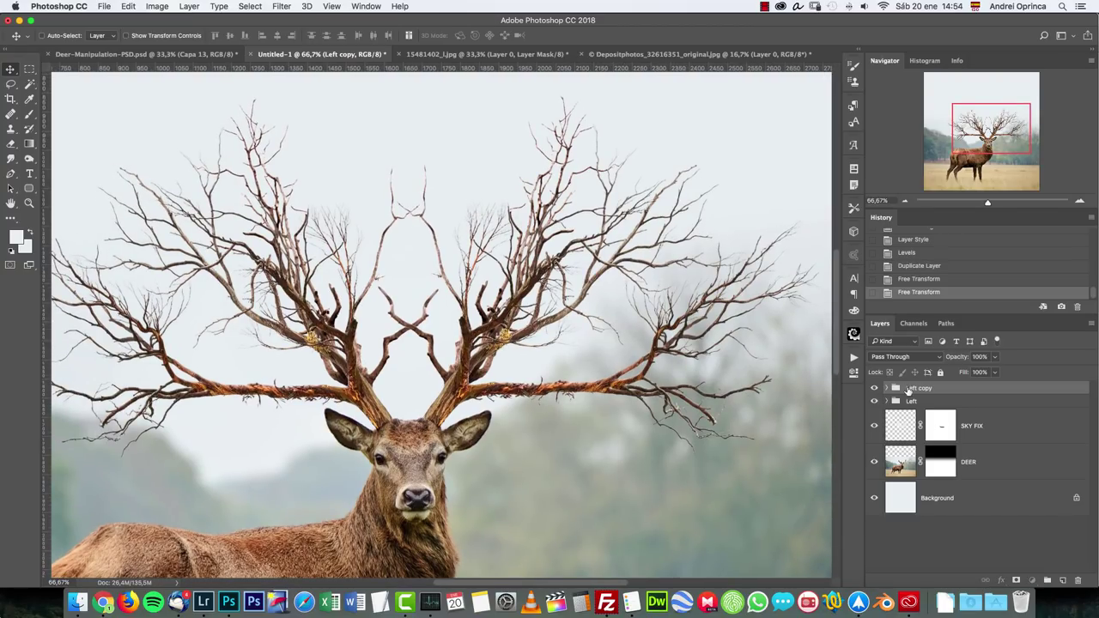
pyautogui.click(1017, 580)
# Paint black on the Left copy mask over the central crossing branch and inner twig tips
pyautogui.press('b')
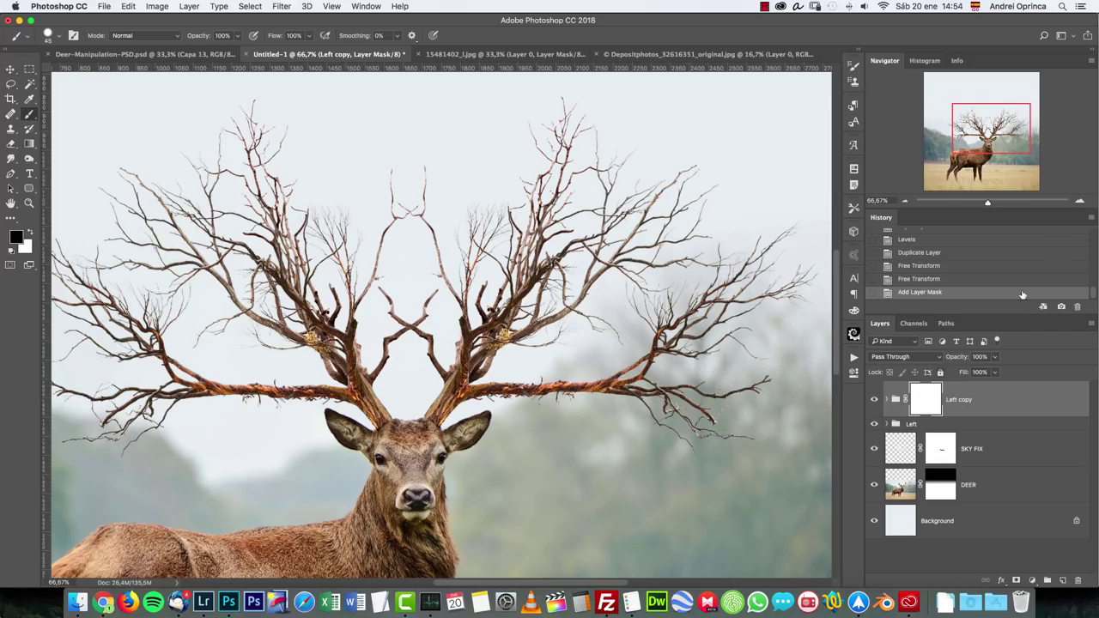
pyautogui.click(1080, 202)
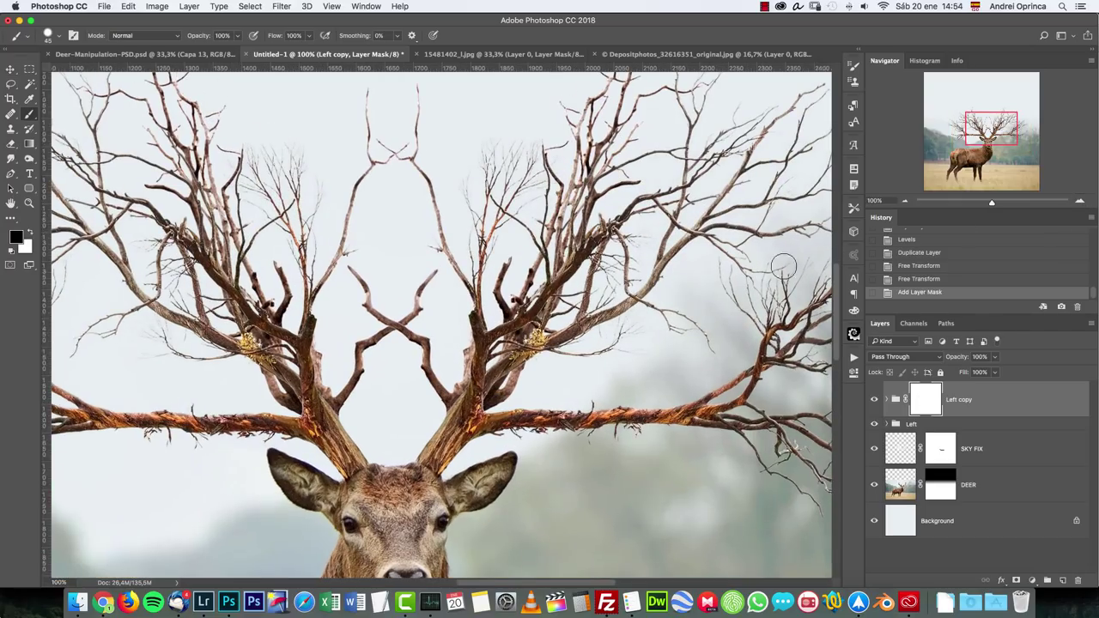
pyautogui.moveTo(370, 309)
pyautogui.mouseDown()
pyautogui.moveTo(437, 367)
pyautogui.moveTo(431, 395)
pyautogui.mouseUp()
pyautogui.scroll(3, 432, 361)
pyautogui.rightClick(582, 331)
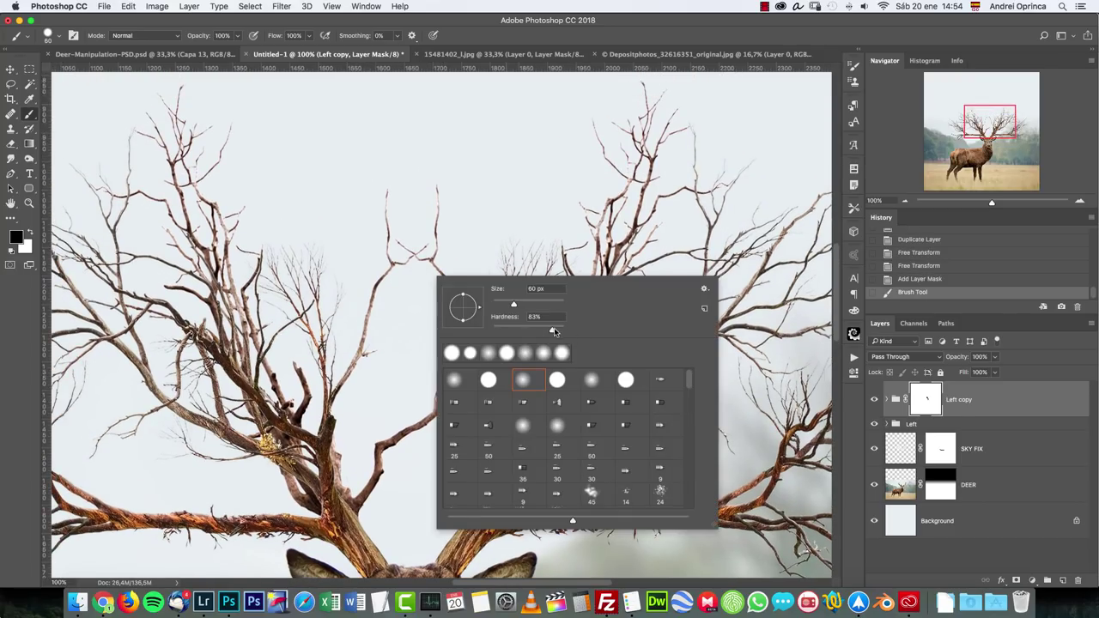
pyautogui.click(427, 229)
pyautogui.click(435, 238)
pyautogui.click(450, 317)
pyautogui.moveTo(451, 318); pyautogui.dragTo(472, 392)
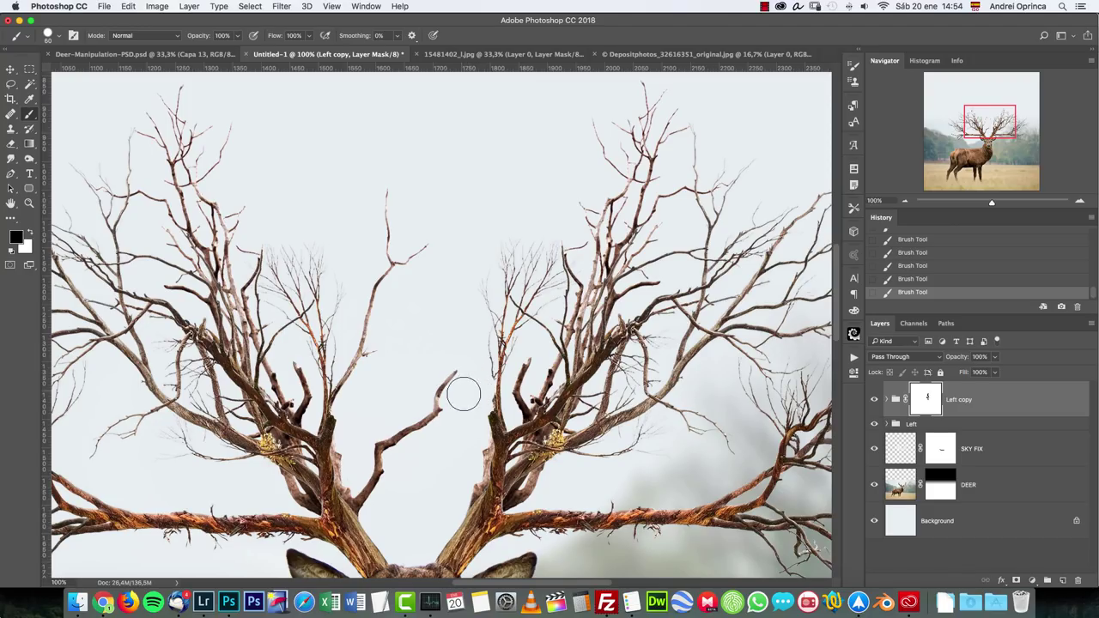
# Zoom out to the deer's head and expand the Left copy group in Layers
pyautogui.click(906, 199)
pyautogui.scroll(-4, 612, 354)
pyautogui.hscroll(1, 611, 354)
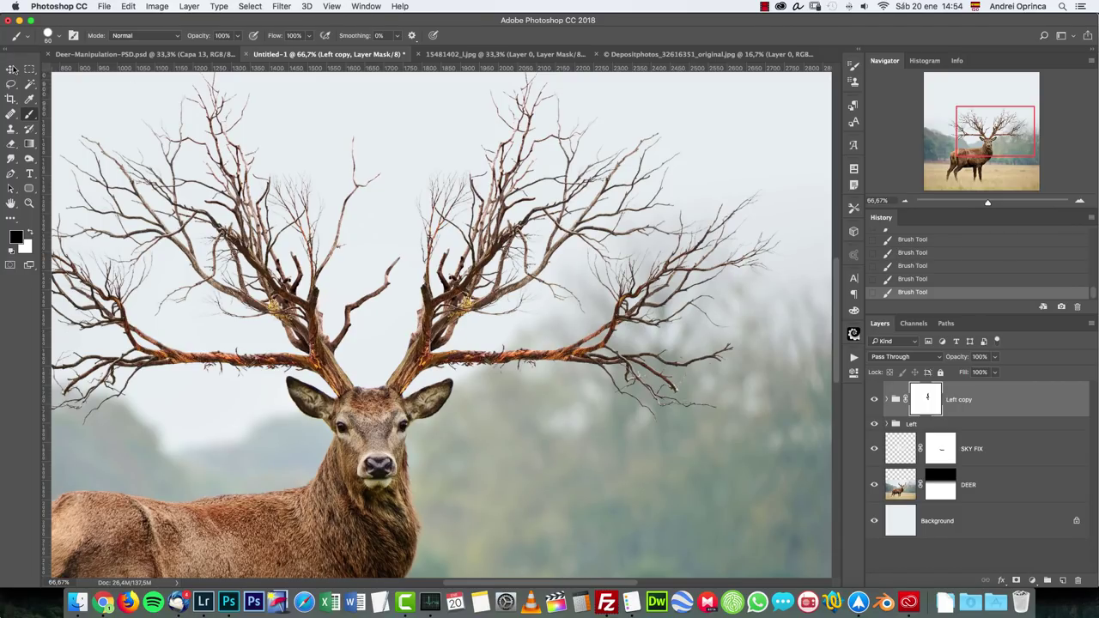
pyautogui.click(887, 400)
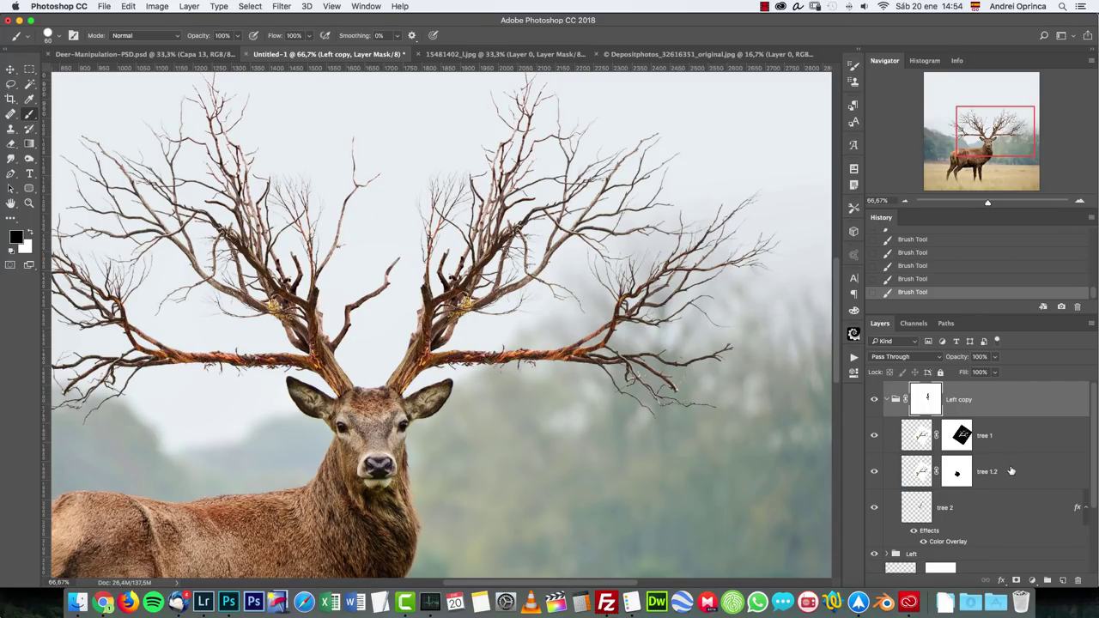
# Rotate the tree 1 branches about -9.75° and shift them up and to the right
pyautogui.click(1016, 466)
pyautogui.click(1018, 440)
pyautogui.press('super+t')
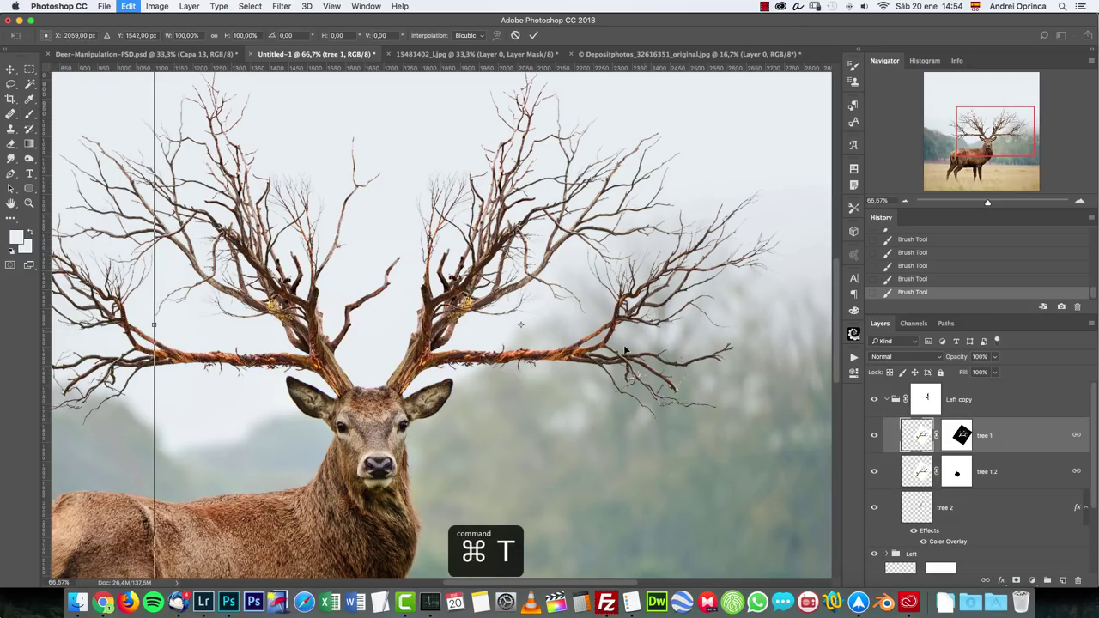
pyautogui.moveTo(115, 350); pyautogui.dragTo(160, 402)
pyautogui.moveTo(560, 344); pyautogui.dragTo(557, 315)
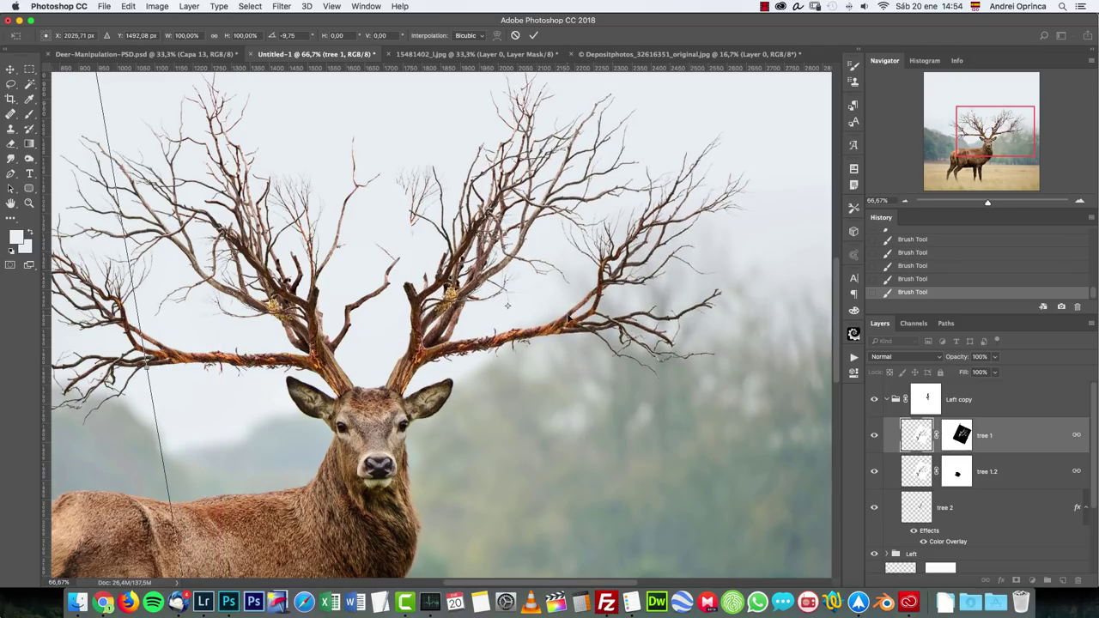
pyautogui.press('Return')
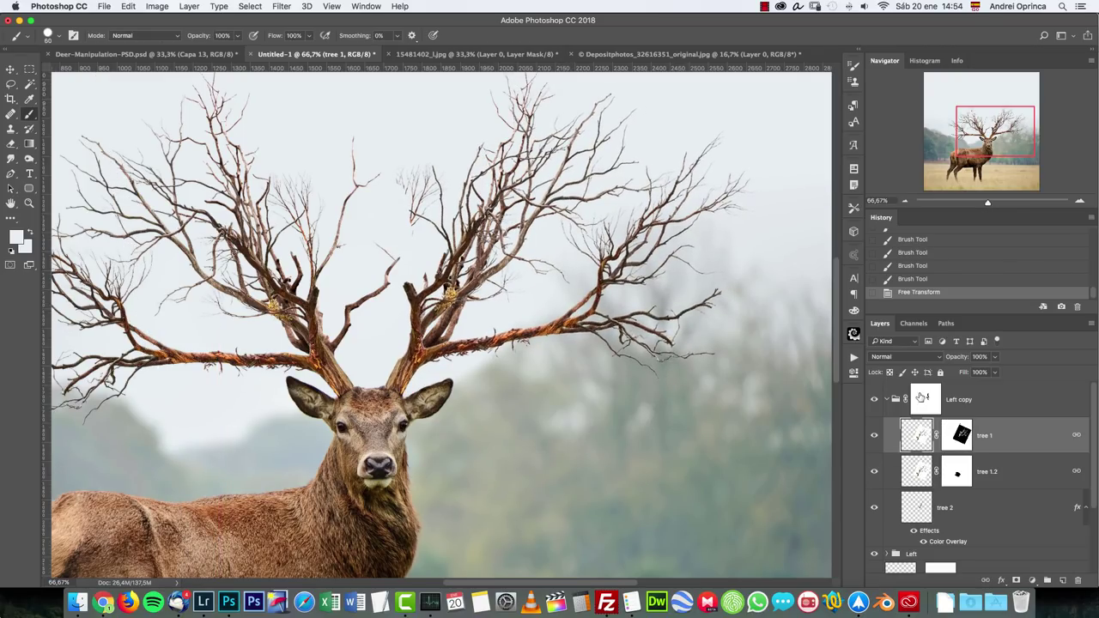
# Fill the Left copy group's mask with white, restoring the central branches
pyautogui.click(923, 399)
pyautogui.keyDown('shift'); pyautogui.click(923, 399); pyautogui.keyUp('shift')
pyautogui.keyDown('shift'); pyautogui.click(923, 398); pyautogui.keyUp('shift')
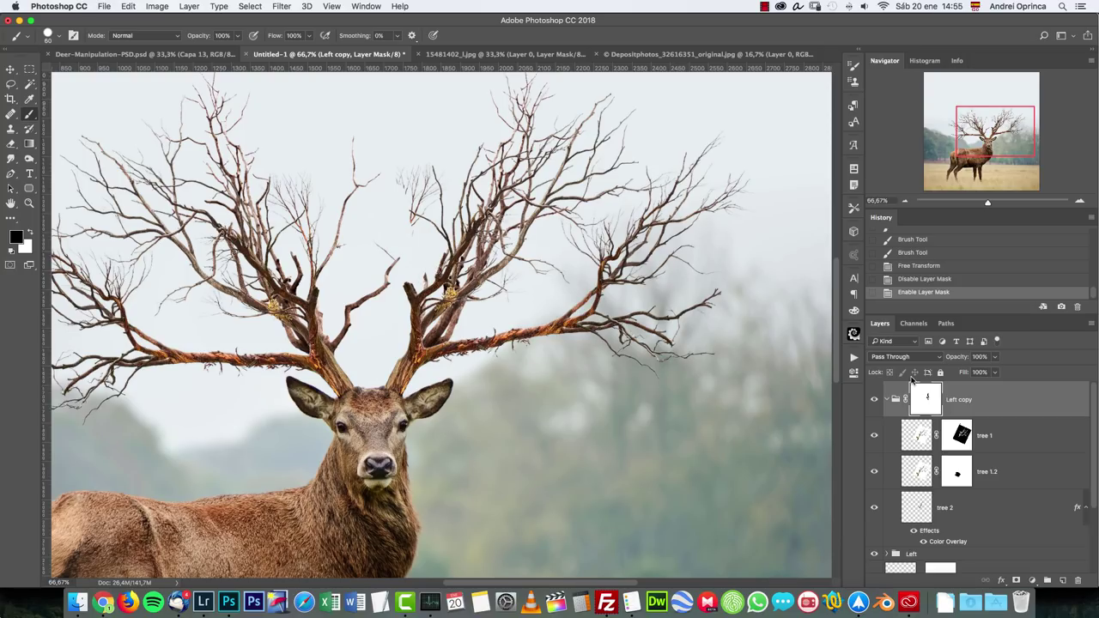
pyautogui.press('x')
pyautogui.hotkey('alt', 'BackSpace')
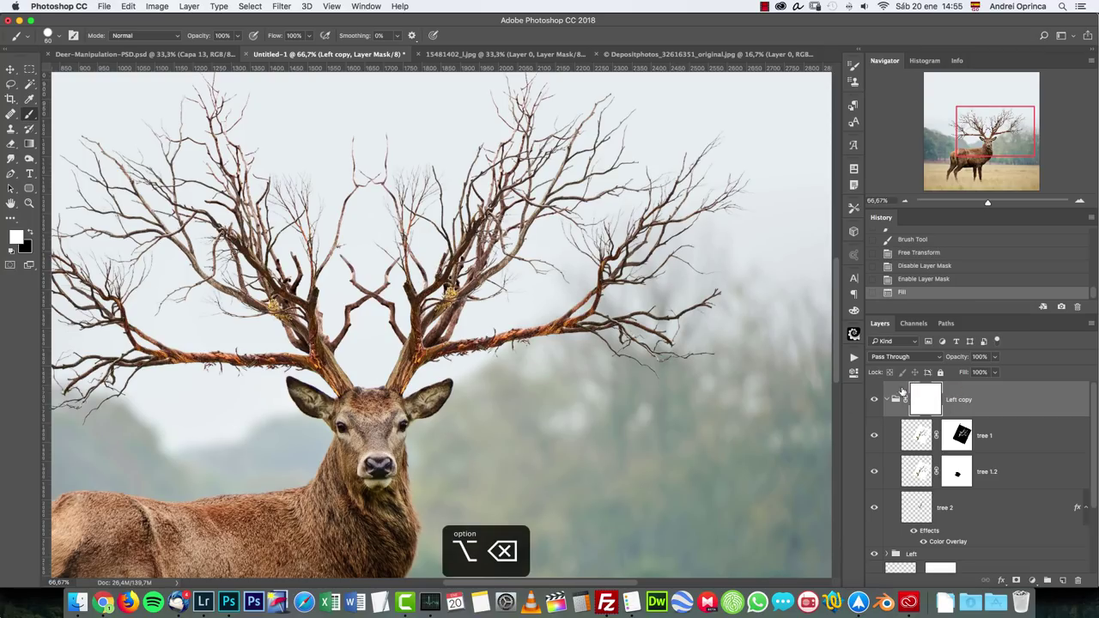
pyautogui.moveTo(344, 280)
pyautogui.mouseDown()
pyautogui.moveTo(352, 257)
pyautogui.moveTo(347, 269)
pyautogui.mouseUp()
pyautogui.click(347, 269)
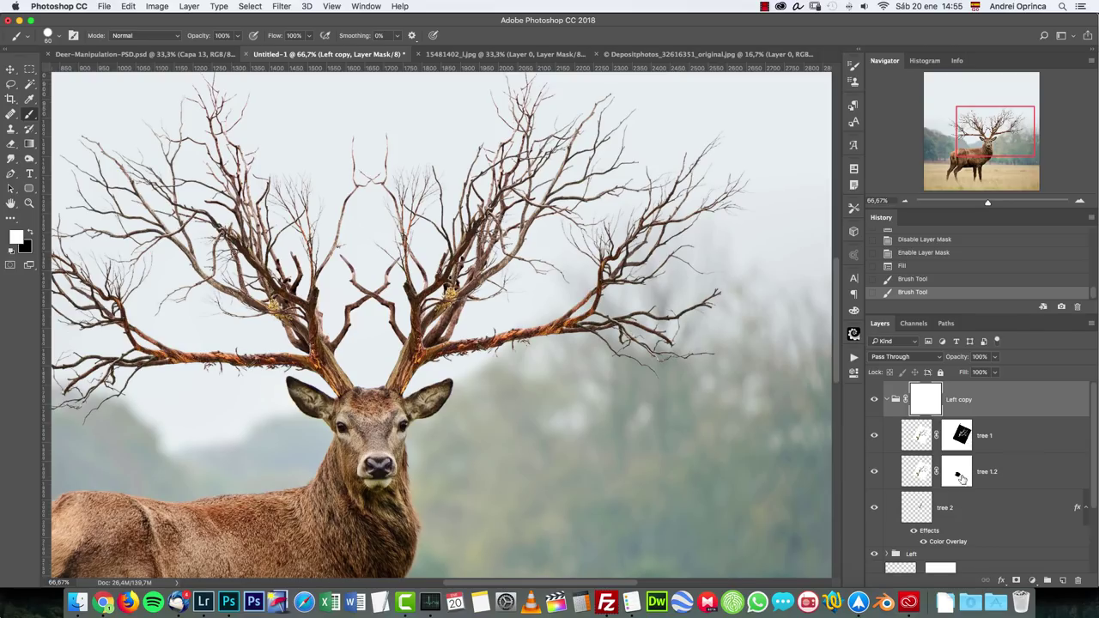
# Add a layer mask to tree 2 and paint out its crossing central twigs in black
pyautogui.click(971, 511)
pyautogui.click(1017, 580)
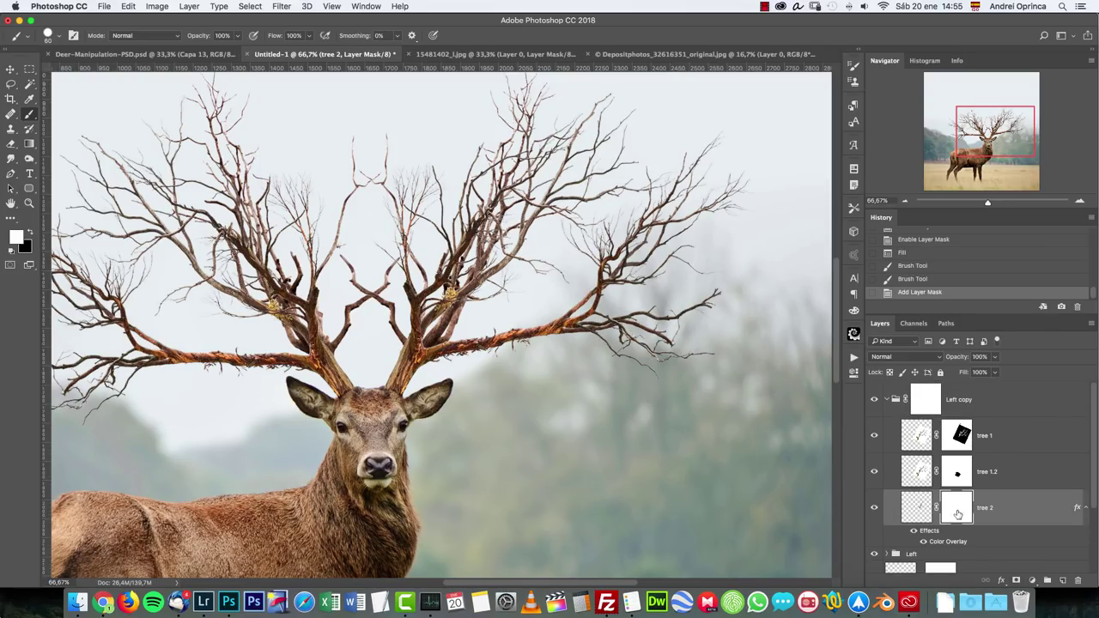
pyautogui.click(374, 290)
pyautogui.press('x')
pyautogui.moveTo(378, 279)
pyautogui.mouseDown()
pyautogui.moveTo(361, 273)
pyautogui.moveTo(394, 309)
pyautogui.mouseUp()
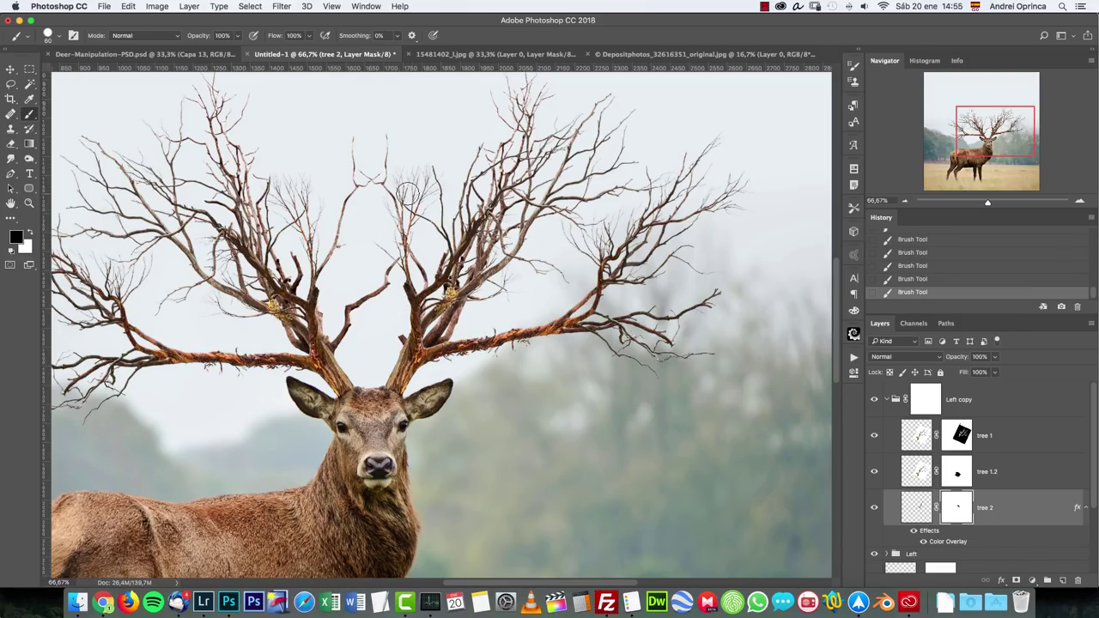
pyautogui.moveTo(386, 138)
pyautogui.mouseDown()
pyautogui.moveTo(371, 166)
pyautogui.moveTo(420, 277)
pyautogui.mouseUp()
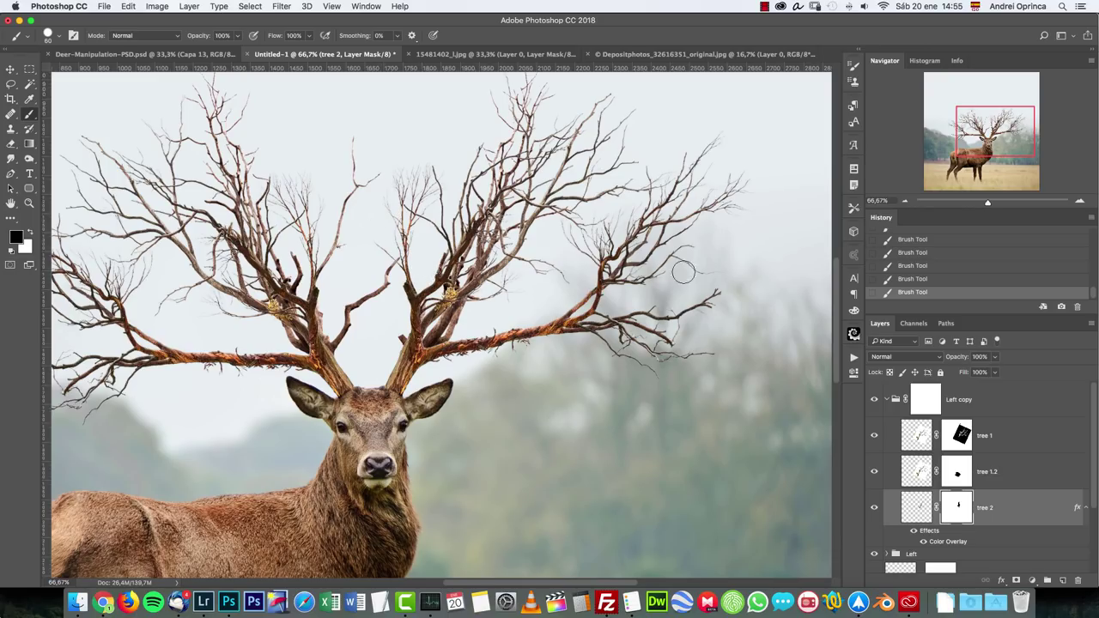
pyautogui.click(904, 202)
pyautogui.click(902, 204)
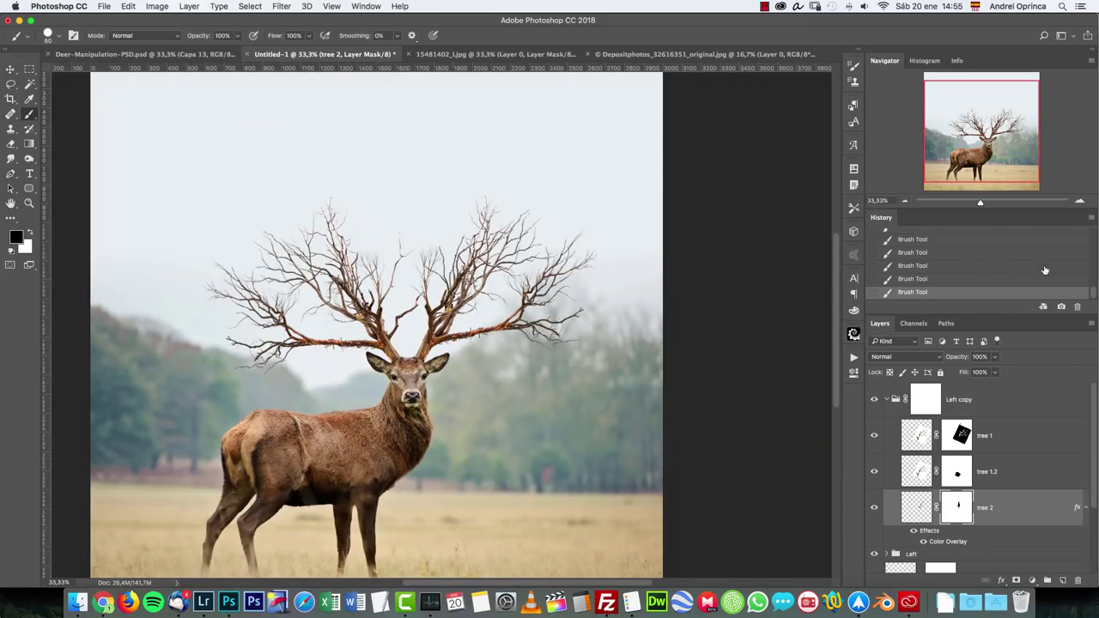
pyautogui.click(1035, 401)
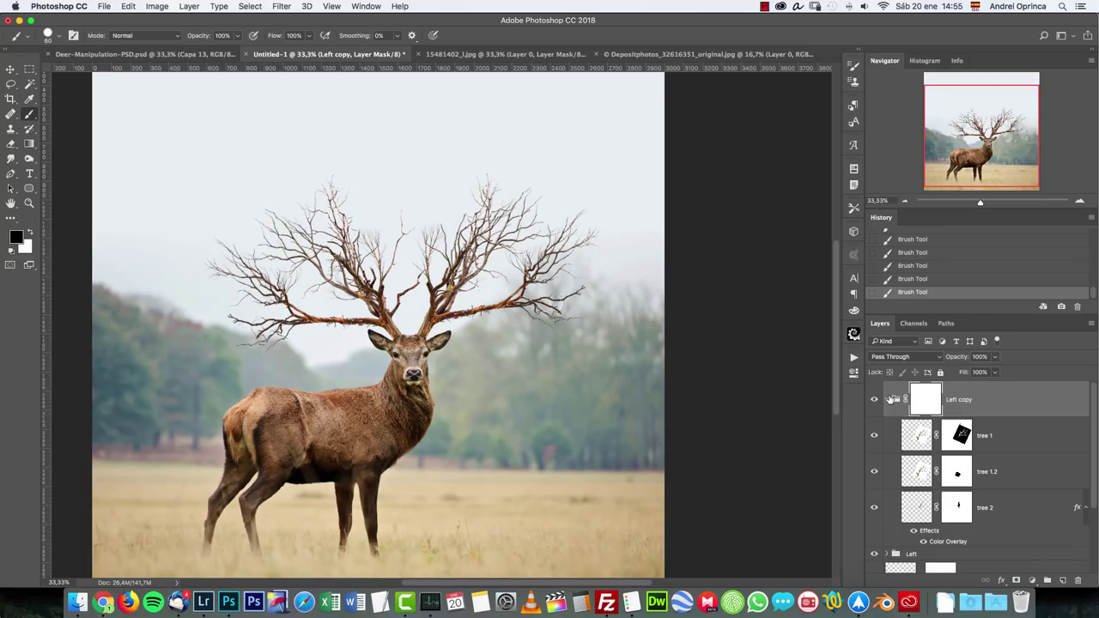
# Collapse the Left copy group, zoom to 25%, and stamp all visible layers into Layer 1
pyautogui.click(889, 401)
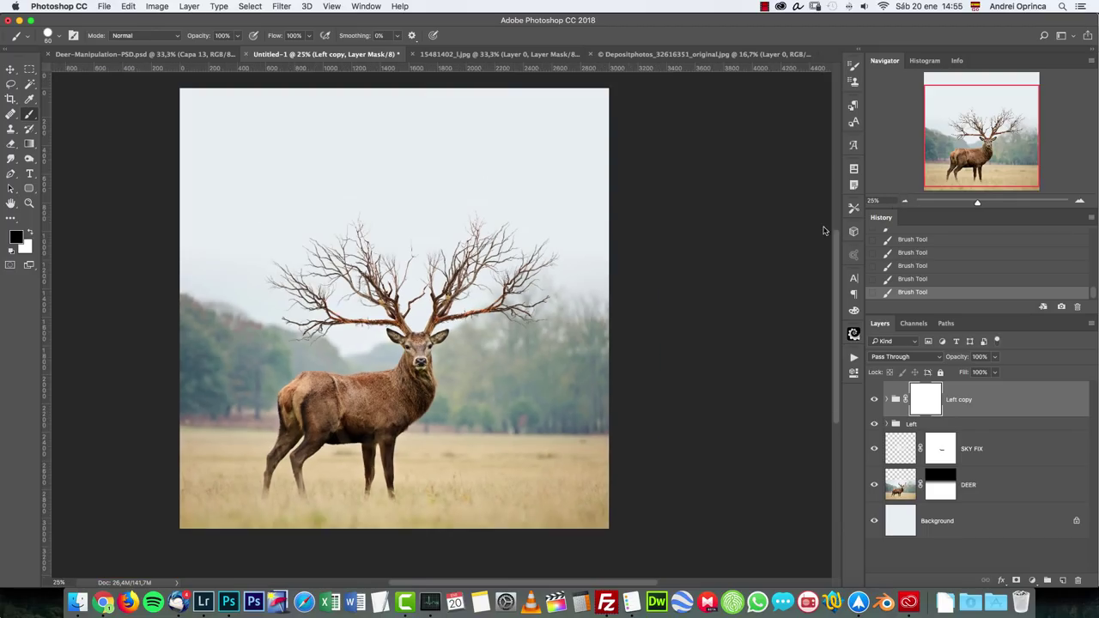
pyautogui.click(904, 200)
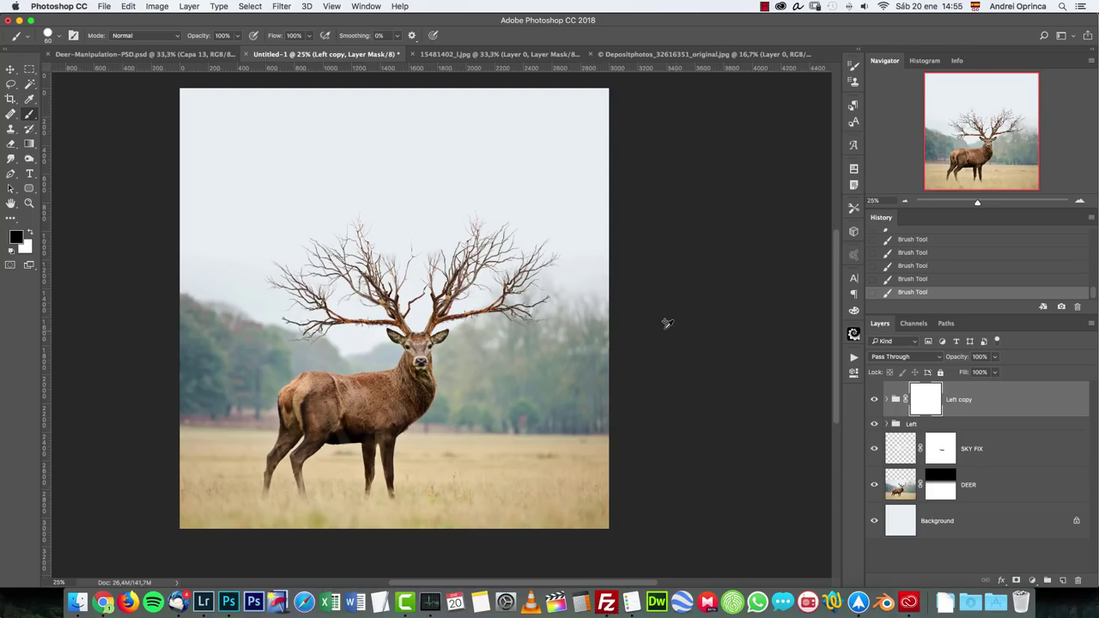
pyautogui.press('alt+shift+super+e')
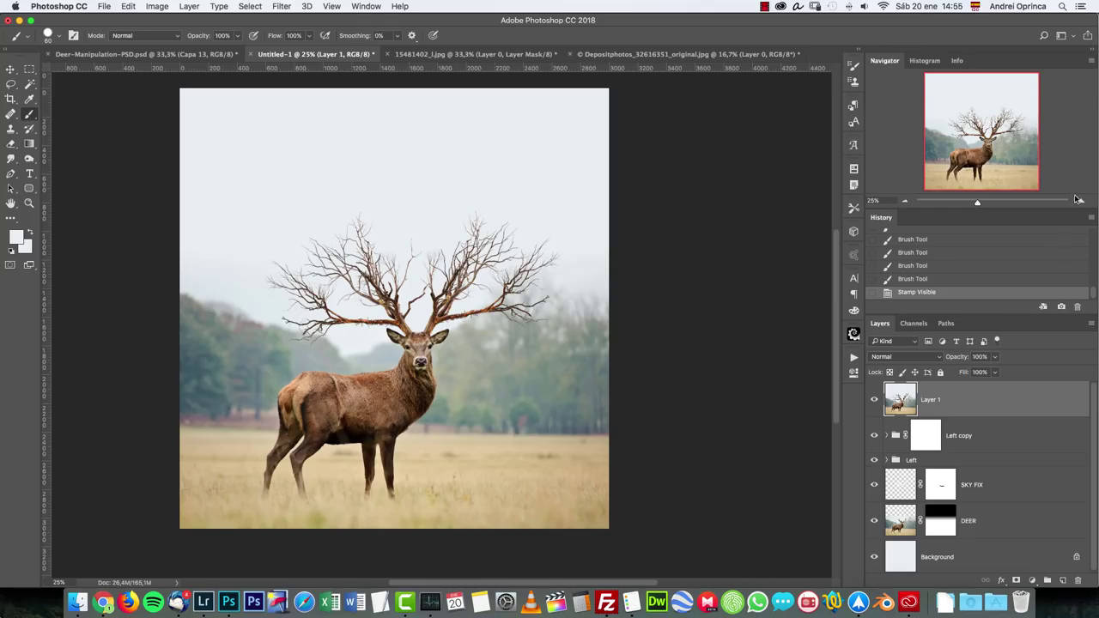
# Apply a High Pass filter with a 3.9 pixel radius to Layer 1
pyautogui.click(1078, 198)
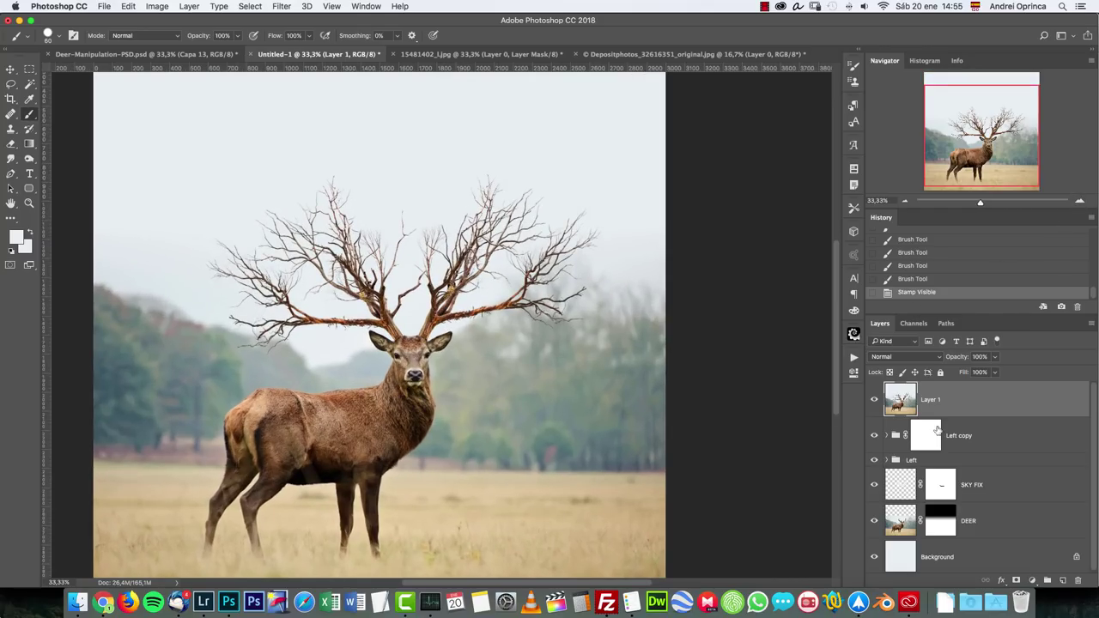
pyautogui.press('super+a')
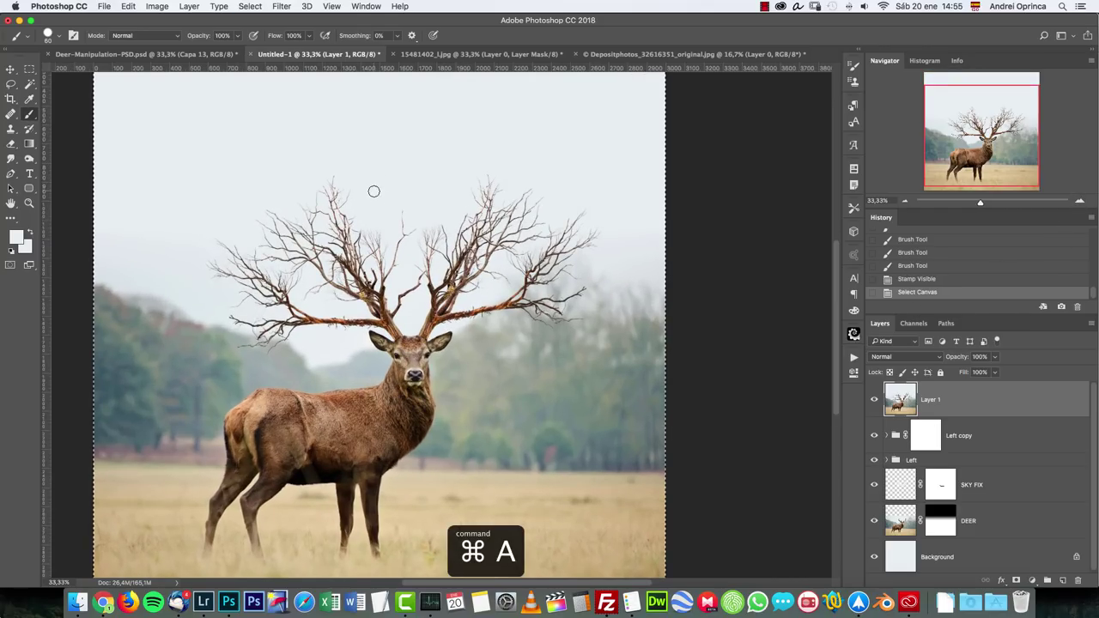
pyautogui.click(129, 6)
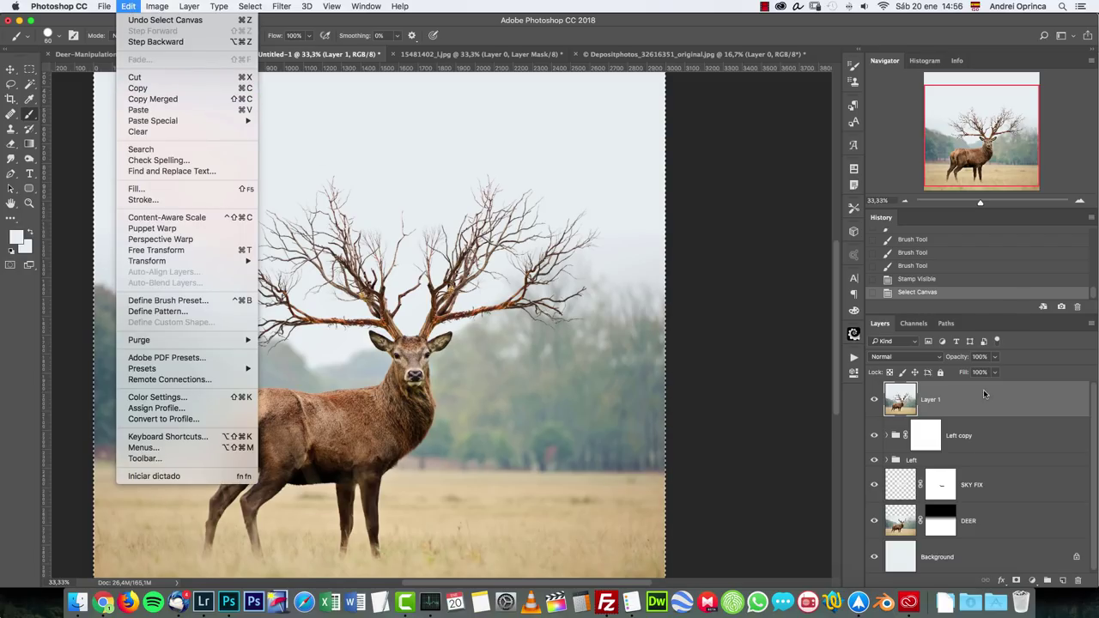
pyautogui.press('super+d')
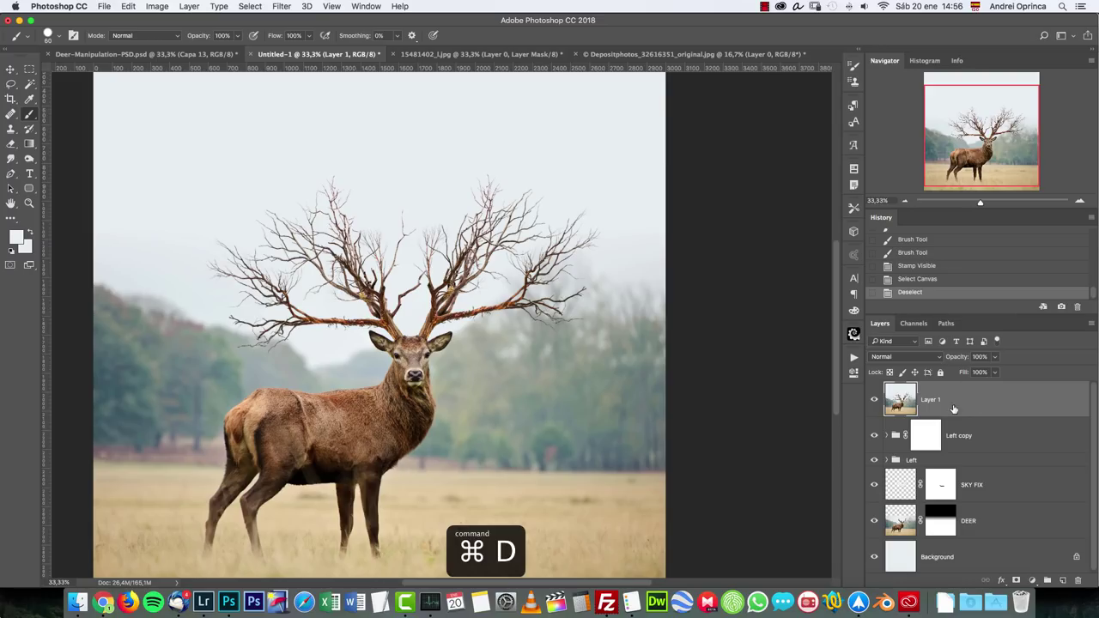
pyautogui.click(283, 7)
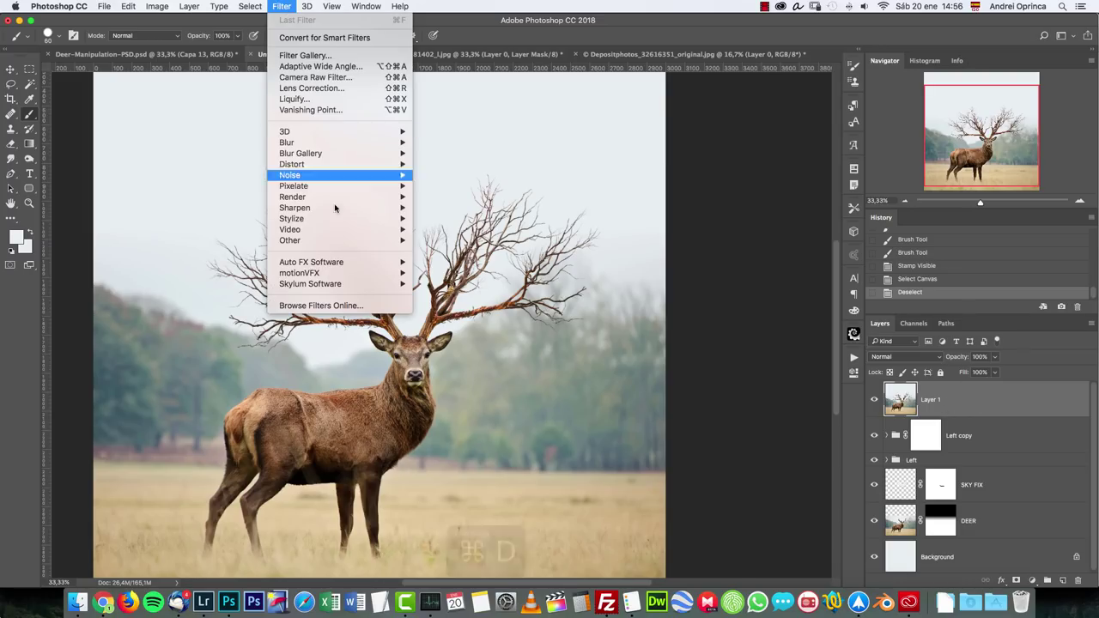
pyautogui.moveTo(347, 240)
pyautogui.click(445, 251)
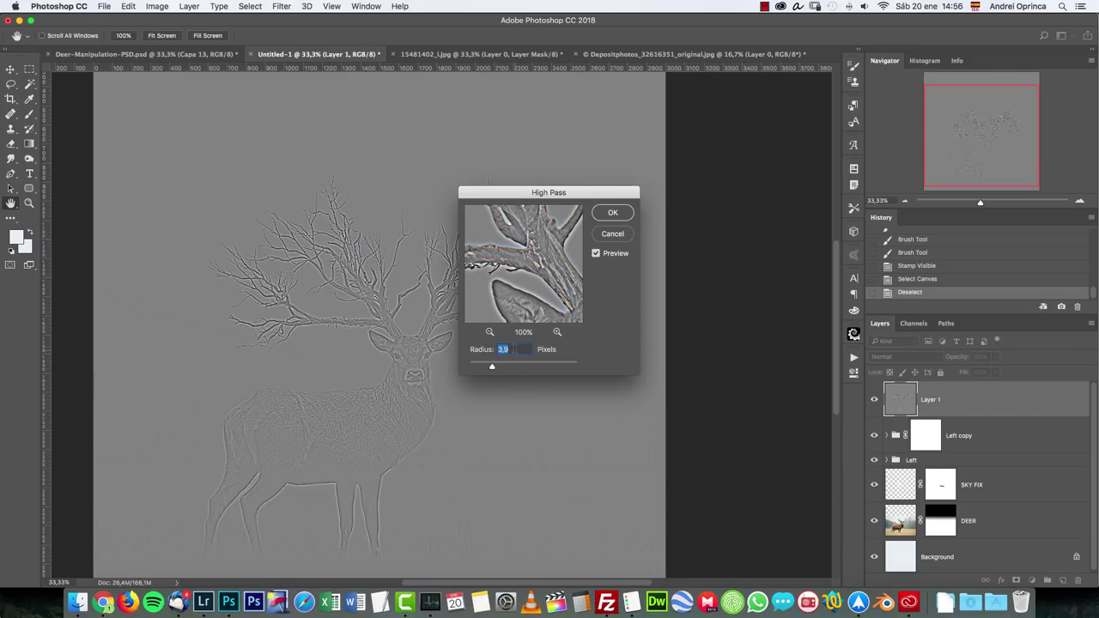
pyautogui.click(614, 214)
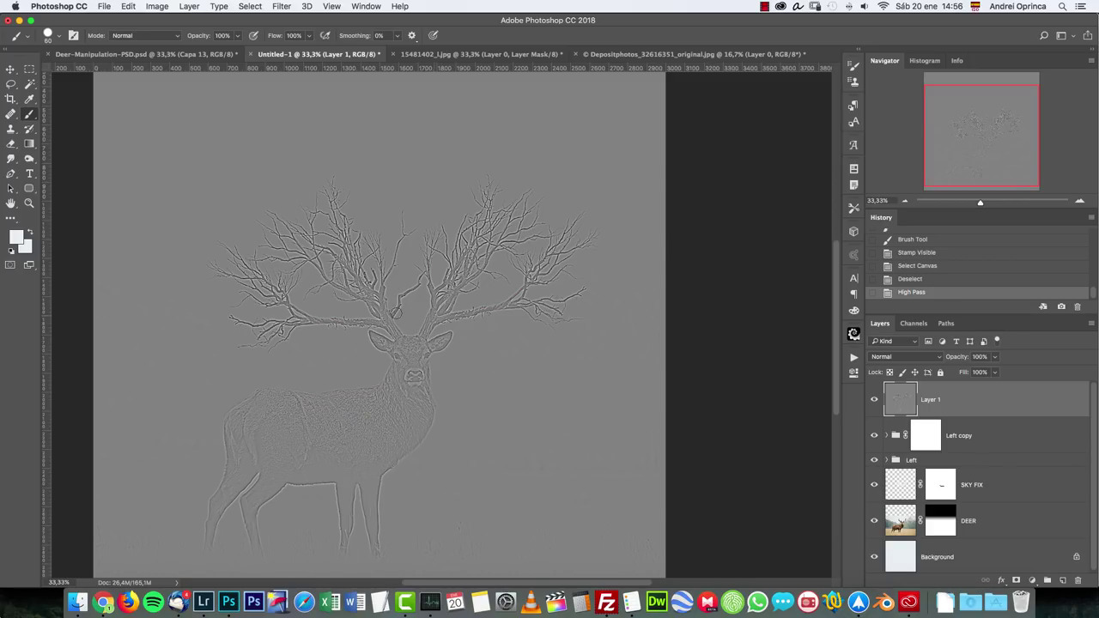
# Zoom to 100% on the deer's head and set the high-pass layer to Soft Light
pyautogui.press('super+1')
pyautogui.scroll(-3, 438, 345)
pyautogui.hscroll(-2, 438, 345)
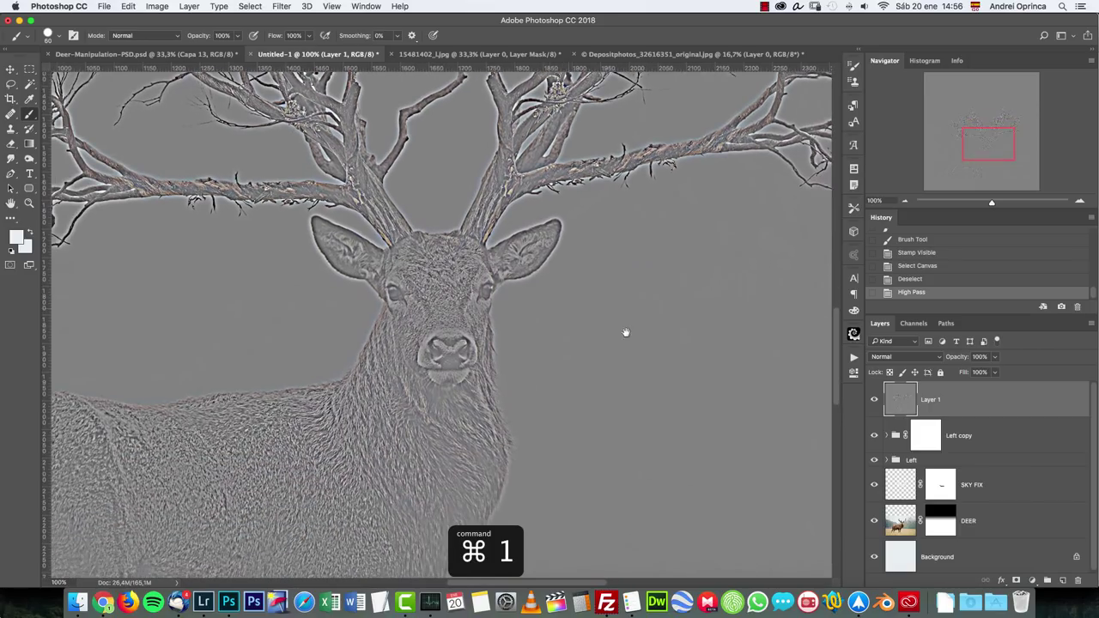
pyautogui.click(912, 360)
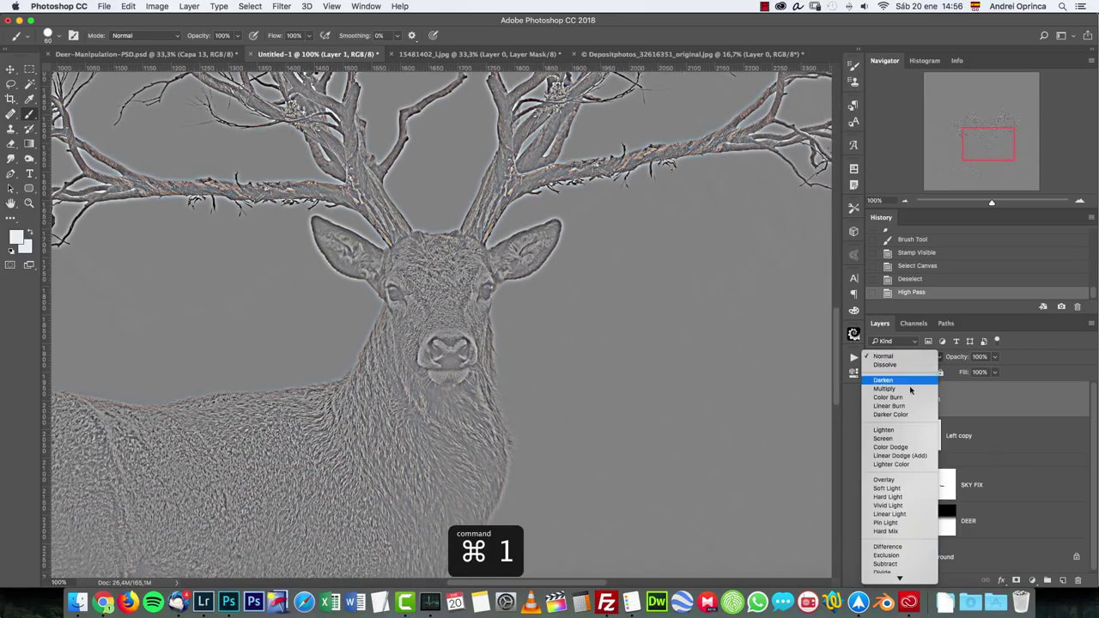
pyautogui.click(900, 488)
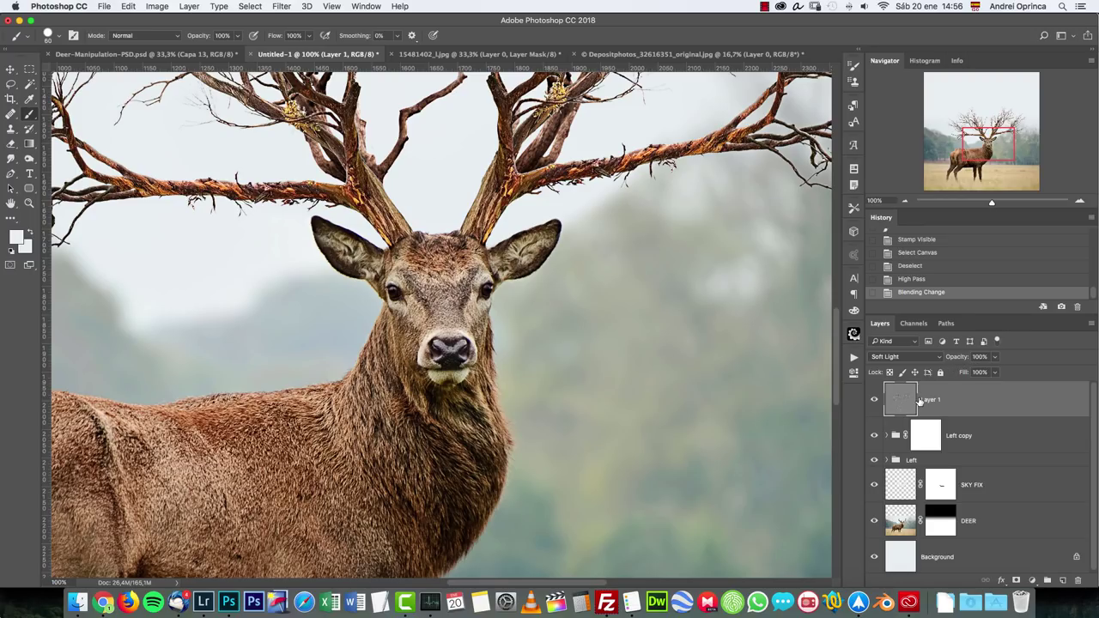
# Lower the sharpening layer's opacity to 50% and zoom out to fit the whole stag
pyautogui.click(980, 356)
pyautogui.write('50')
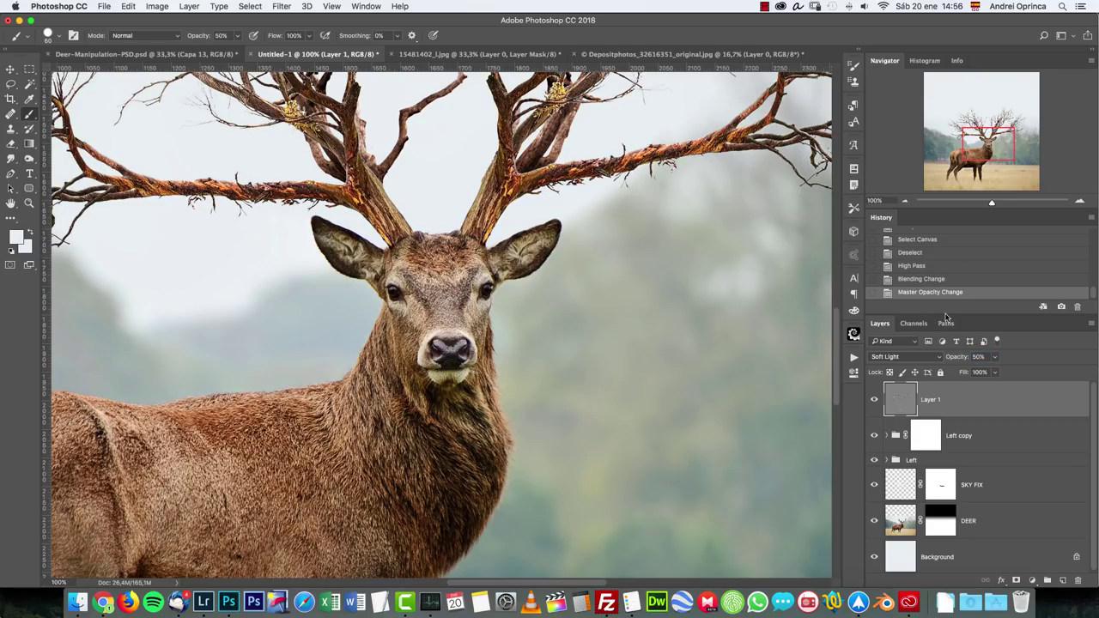
pyautogui.click(905, 200)
pyautogui.click(905, 200)
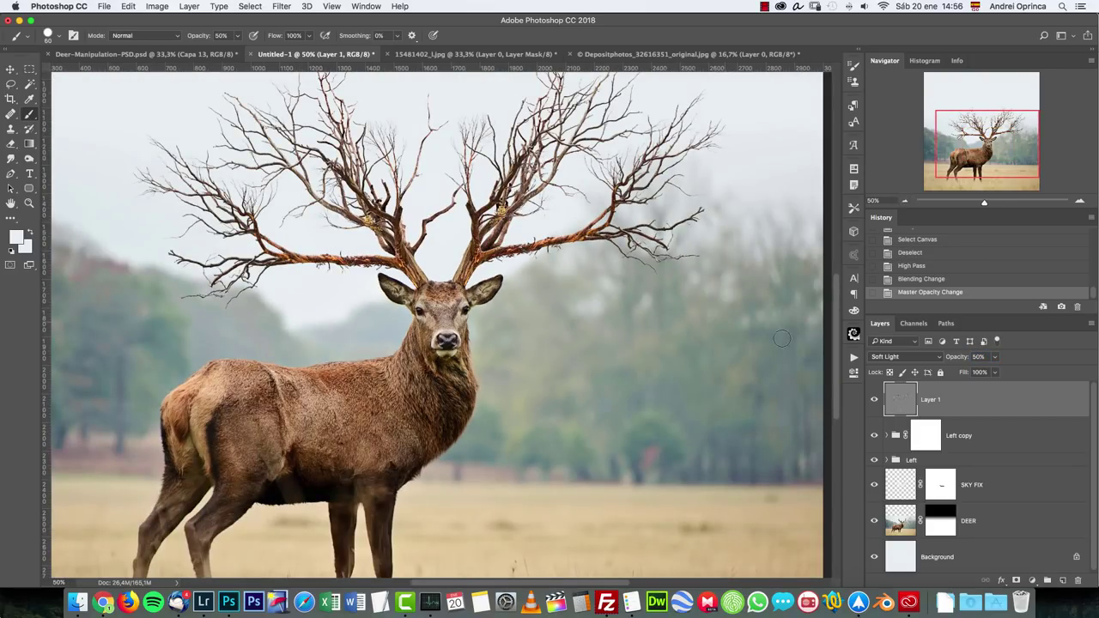
pyautogui.press('super+1')
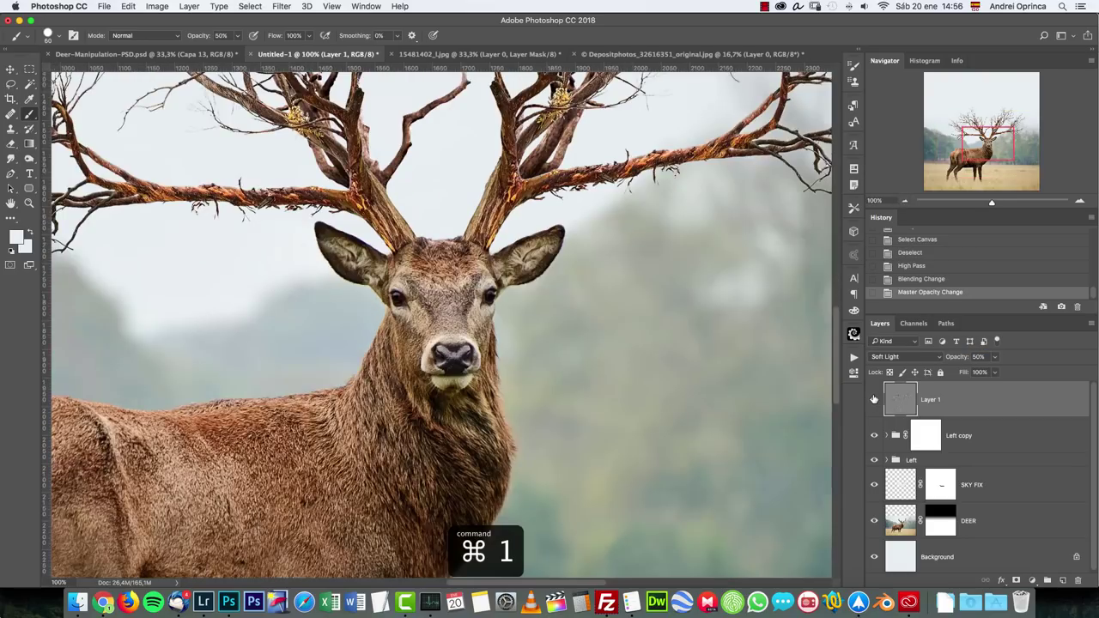
pyautogui.click(906, 201)
pyautogui.click(906, 201)
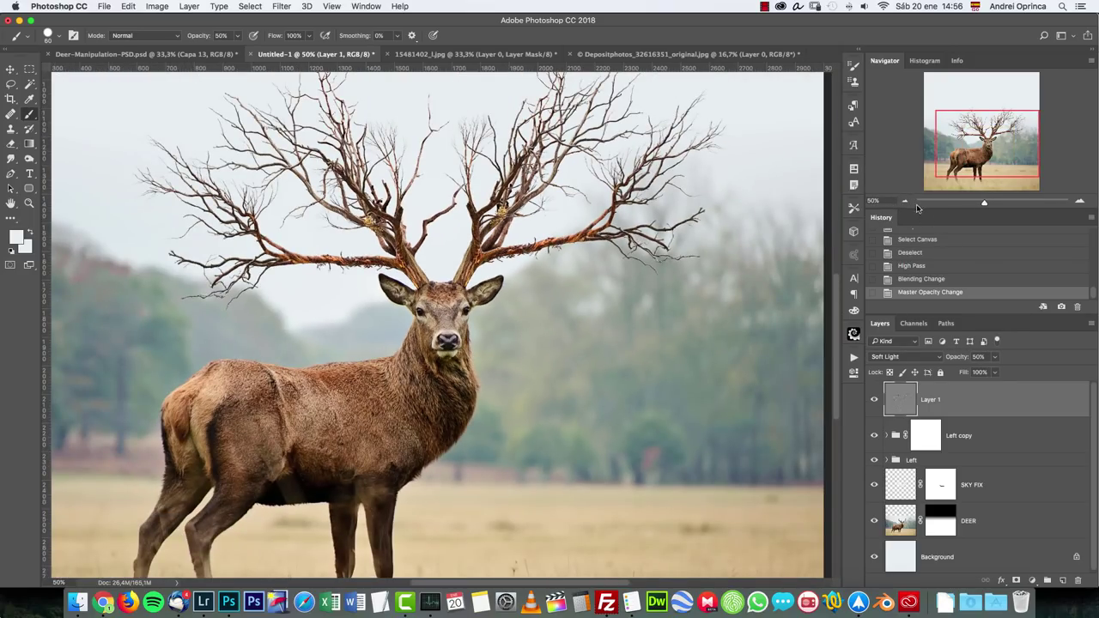
pyautogui.click(904, 201)
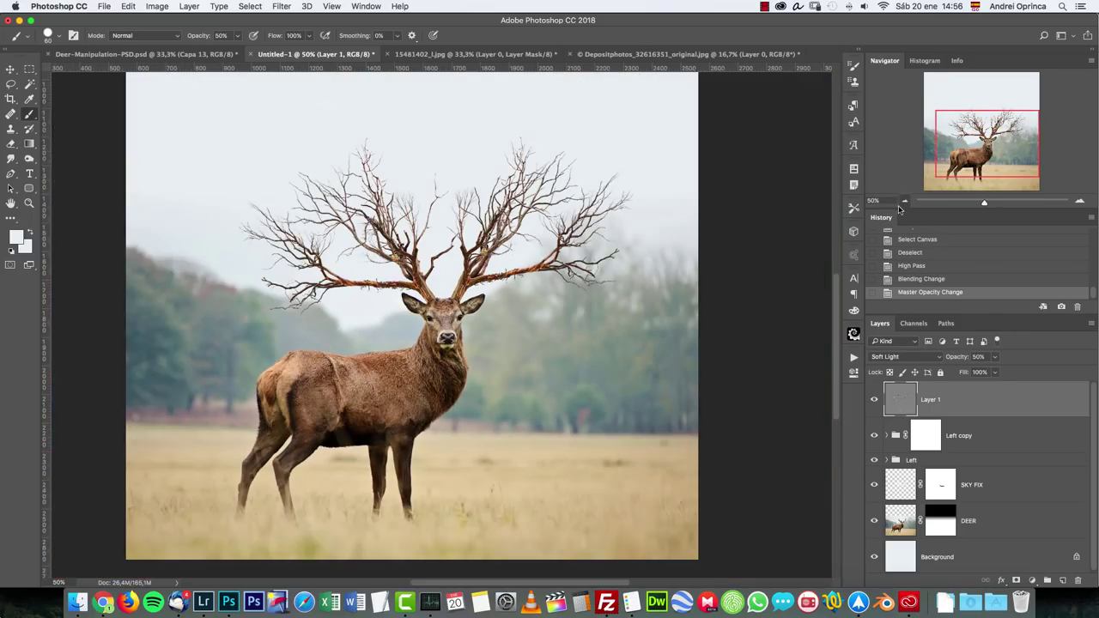
# Add a Gradient Map adjustment layer using the Selenium 2 Photographic Toning preset
pyautogui.click(1034, 582)
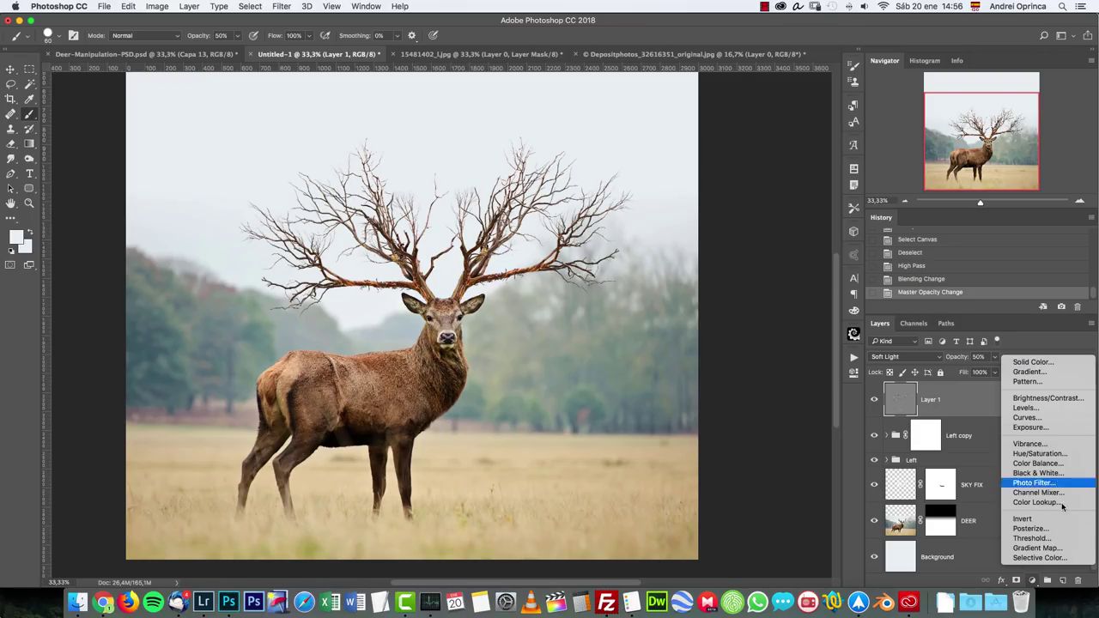
pyautogui.click(1042, 549)
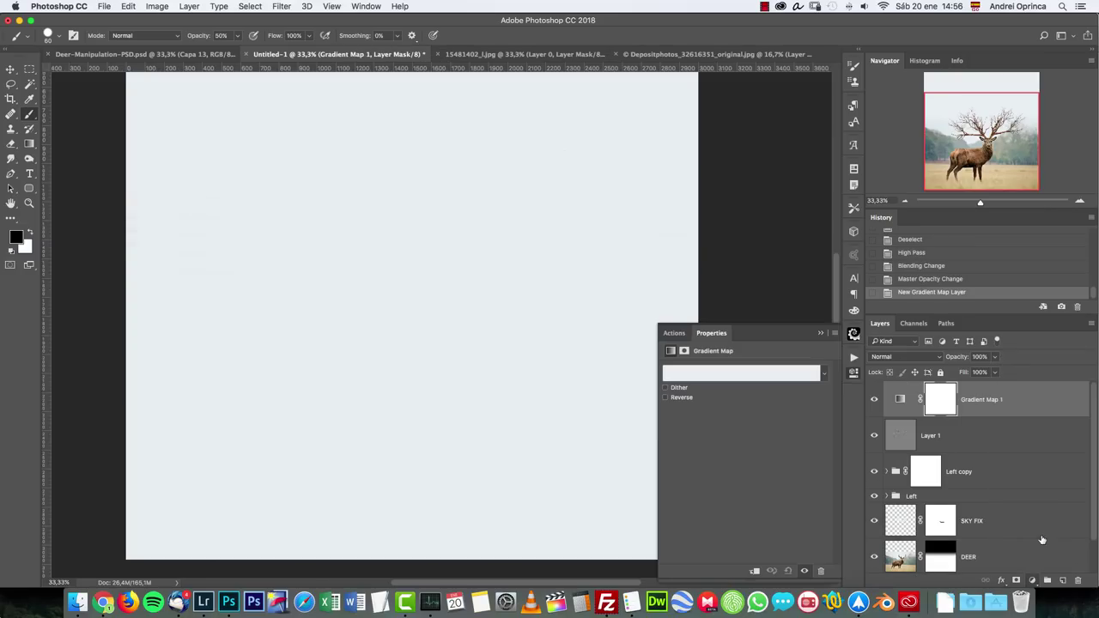
pyautogui.click(749, 375)
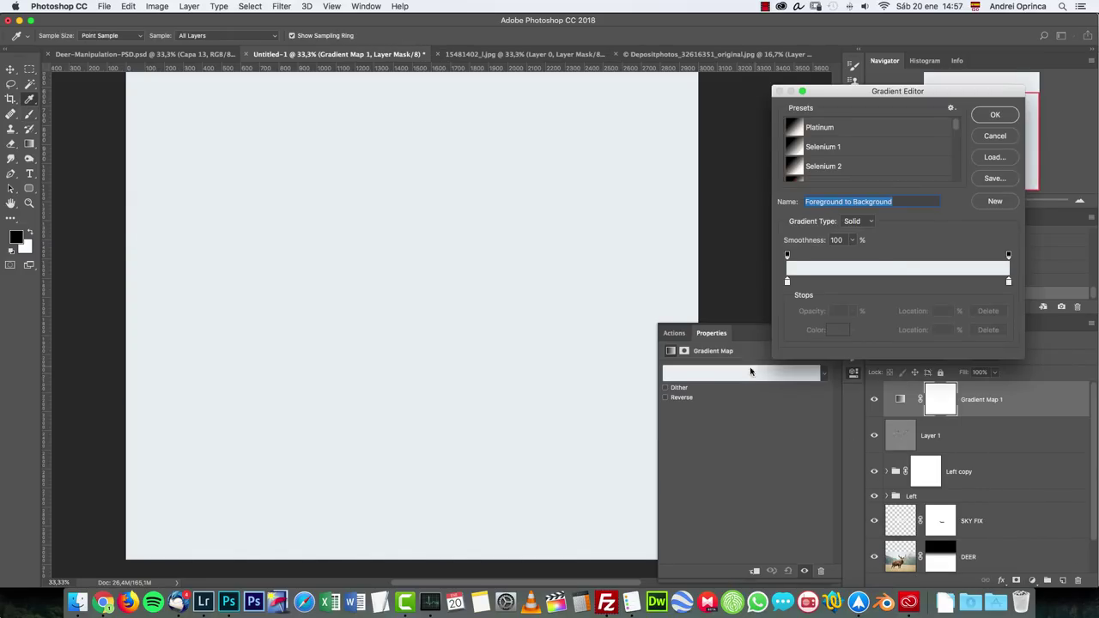
pyautogui.moveTo(885, 92); pyautogui.dragTo(730, 88)
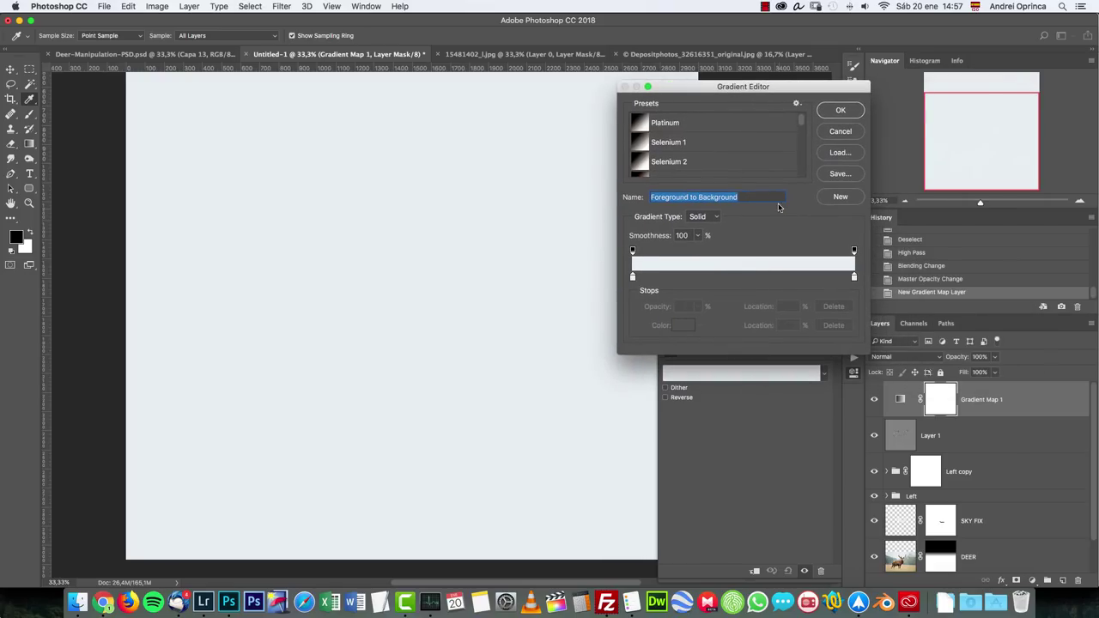
pyautogui.click(797, 104)
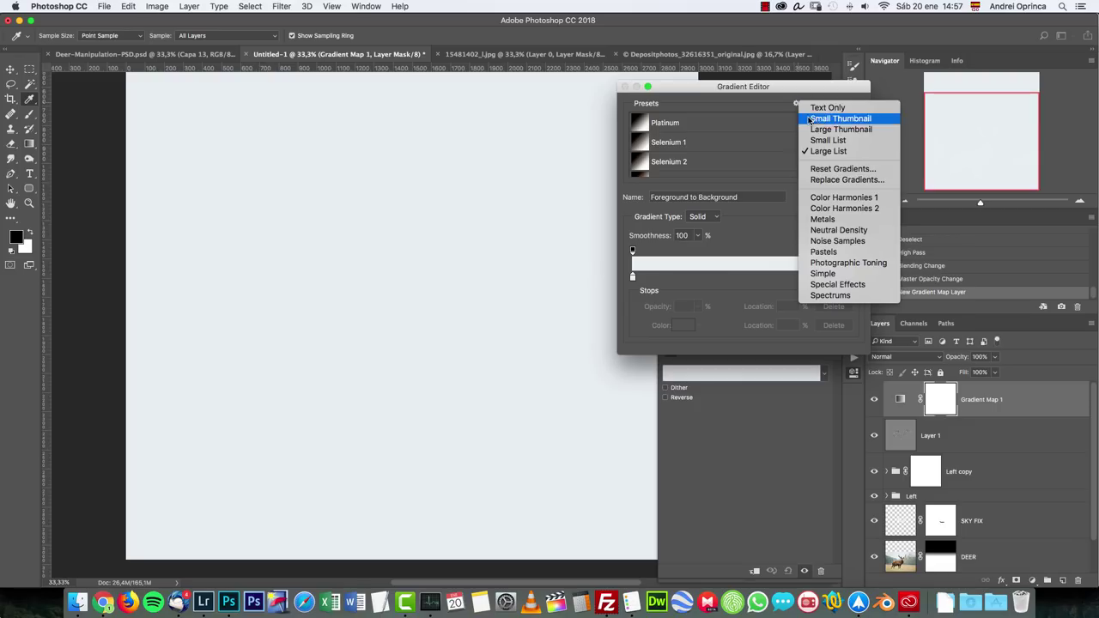
pyautogui.click(841, 263)
pyautogui.click(650, 207)
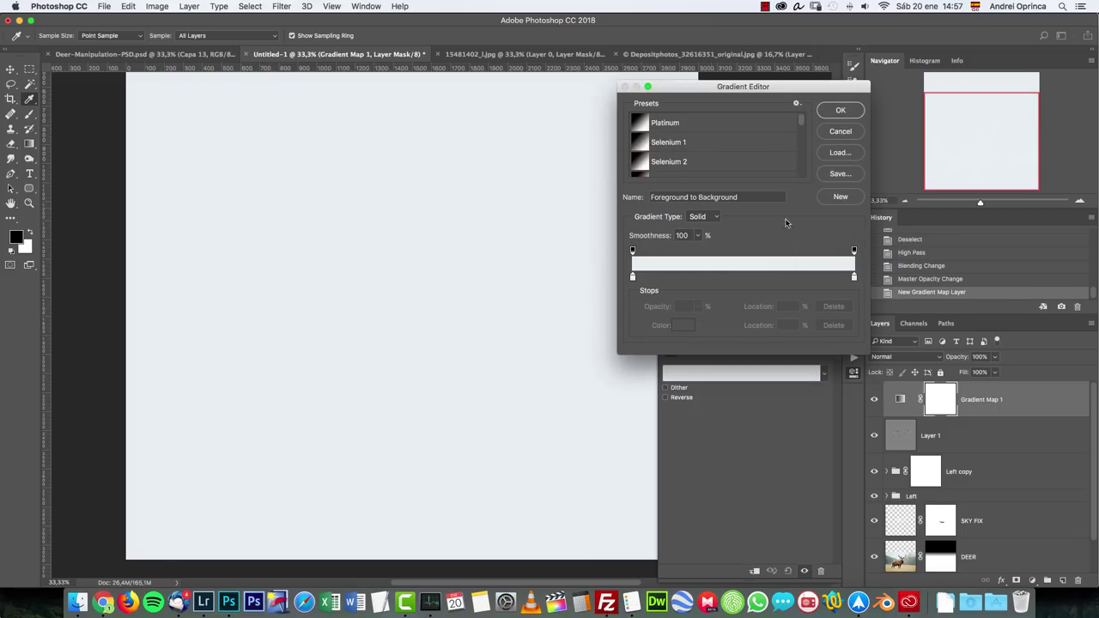
pyautogui.scroll(-2, 801, 121)
pyautogui.scroll(2, 801, 121)
pyautogui.click(642, 164)
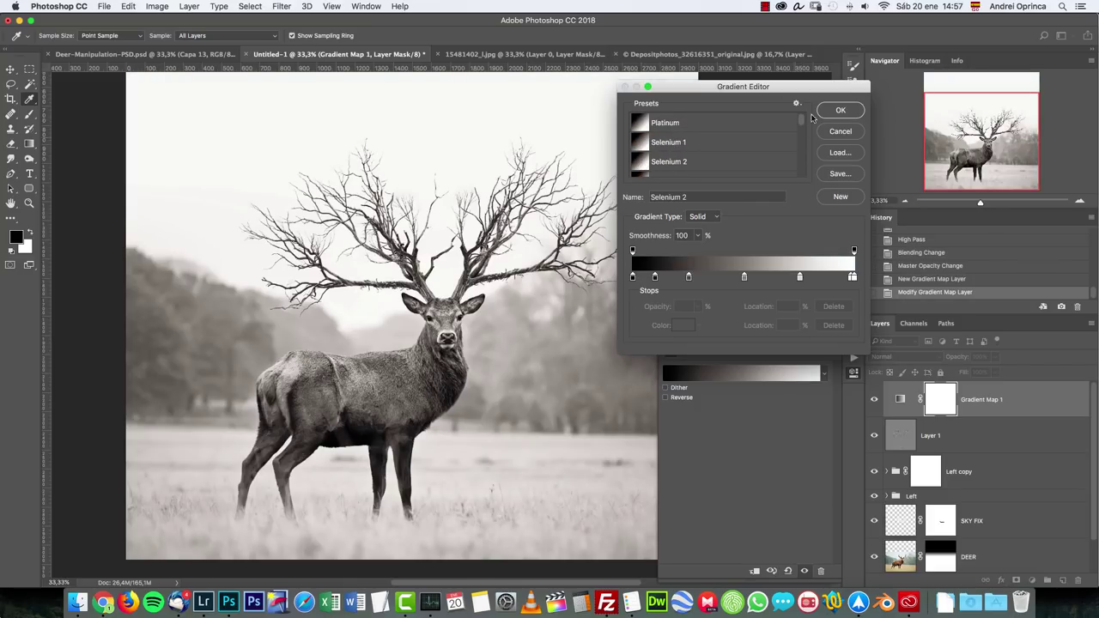
pyautogui.click(841, 110)
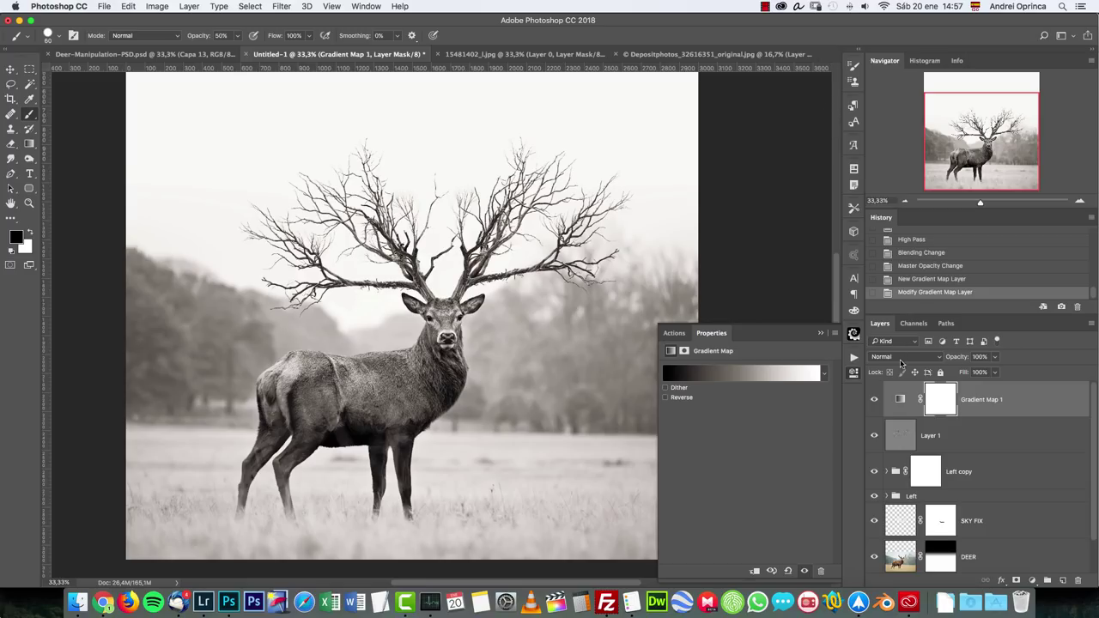
# Blend the gradient map as Hue at 60% opacity
pyautogui.click(906, 358)
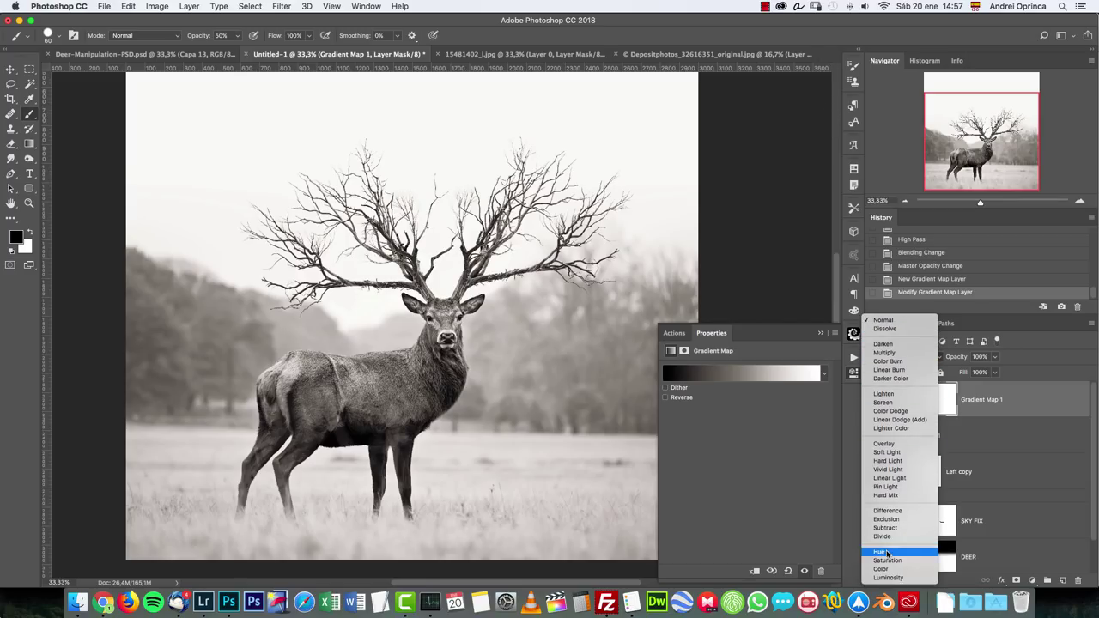
pyautogui.click(881, 551)
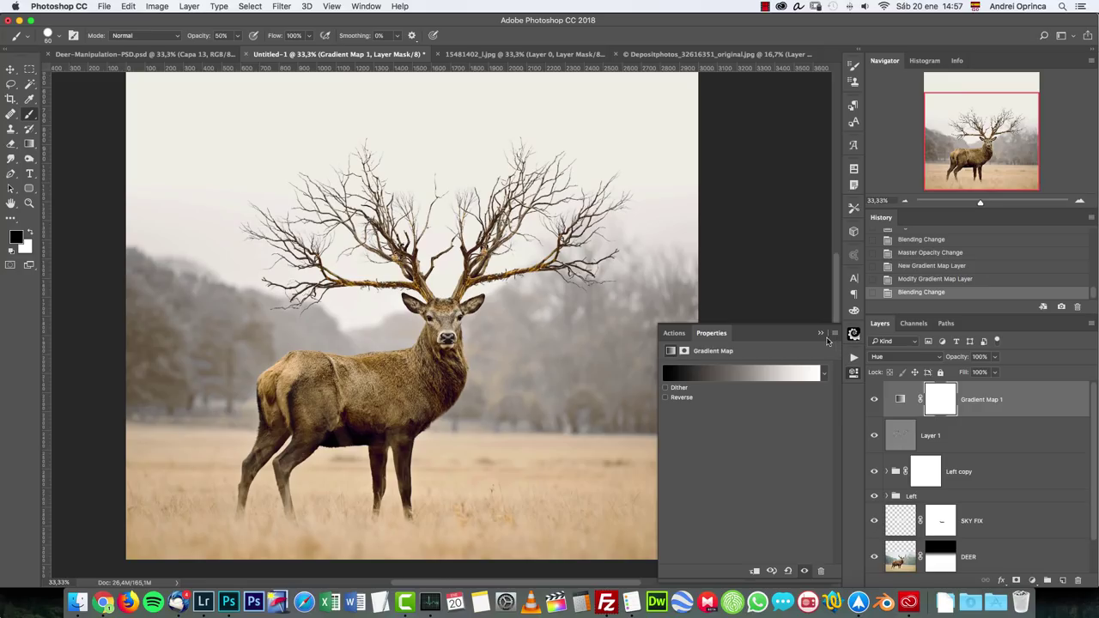
pyautogui.click(821, 334)
pyautogui.click(874, 398)
pyautogui.click(875, 398)
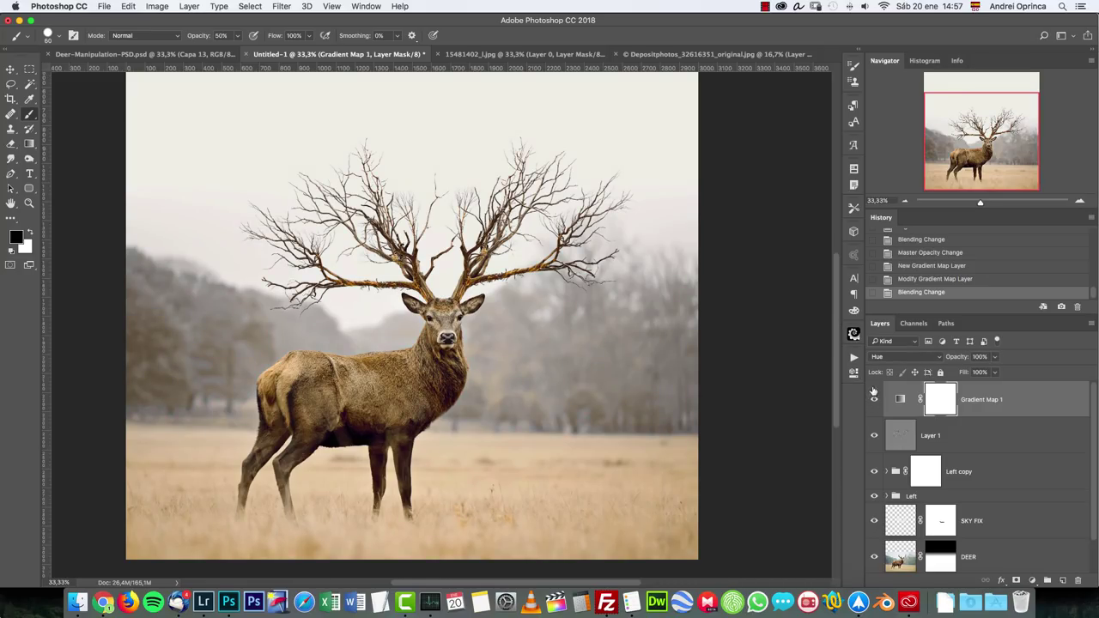
pyautogui.click(979, 356)
pyautogui.write('60')
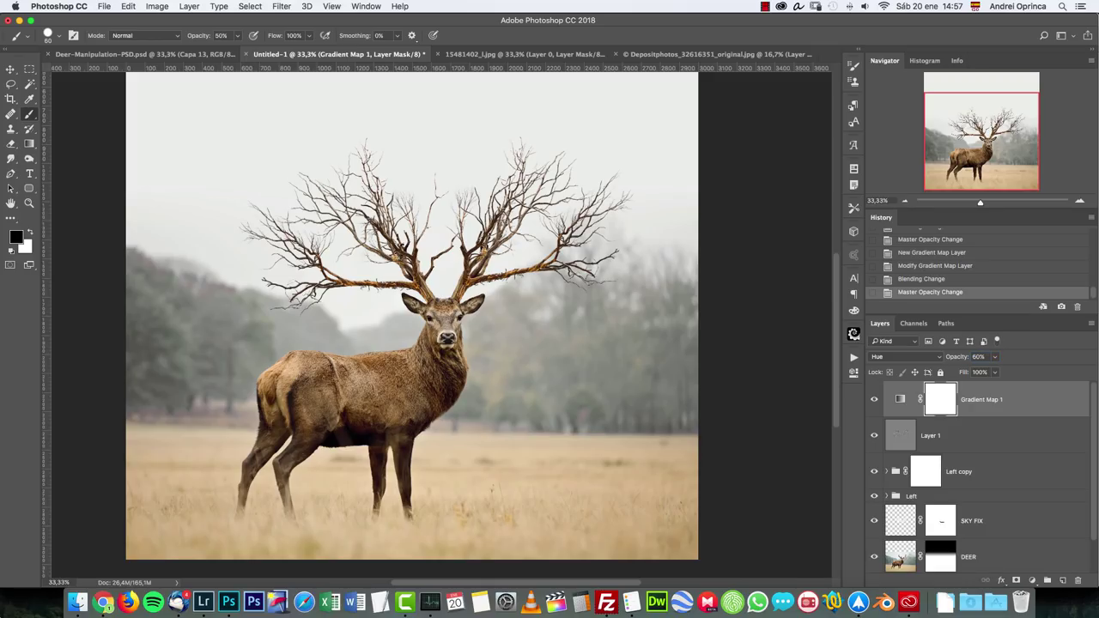
pyautogui.click(1032, 580)
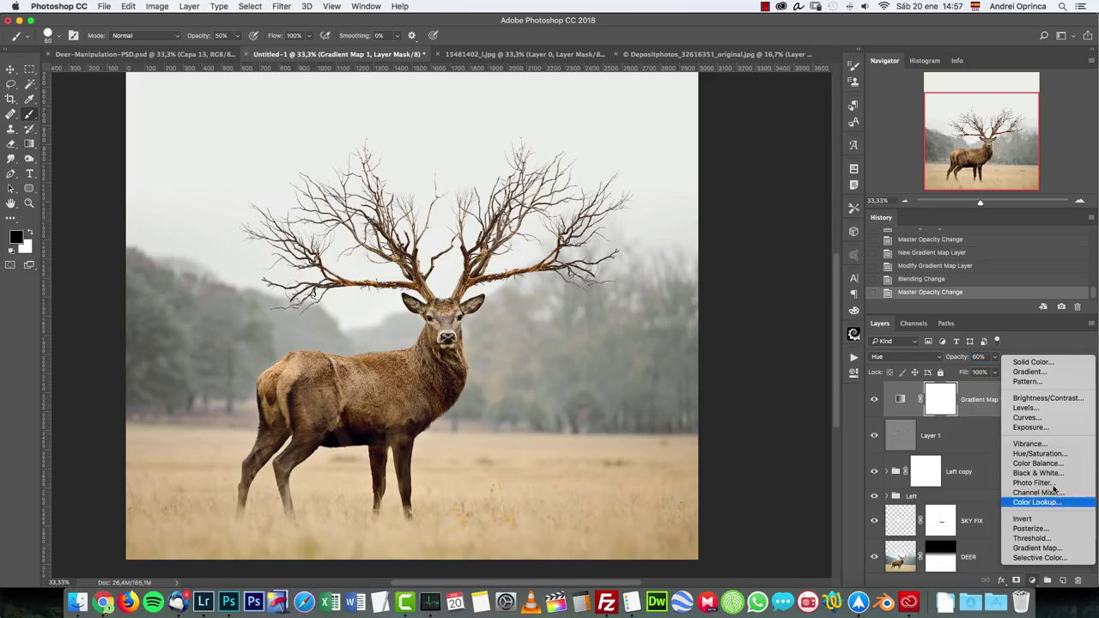
# Add a Curves adjustment layer with two Blue channel points, typing values 4178 and 216
pyautogui.click(1035, 417)
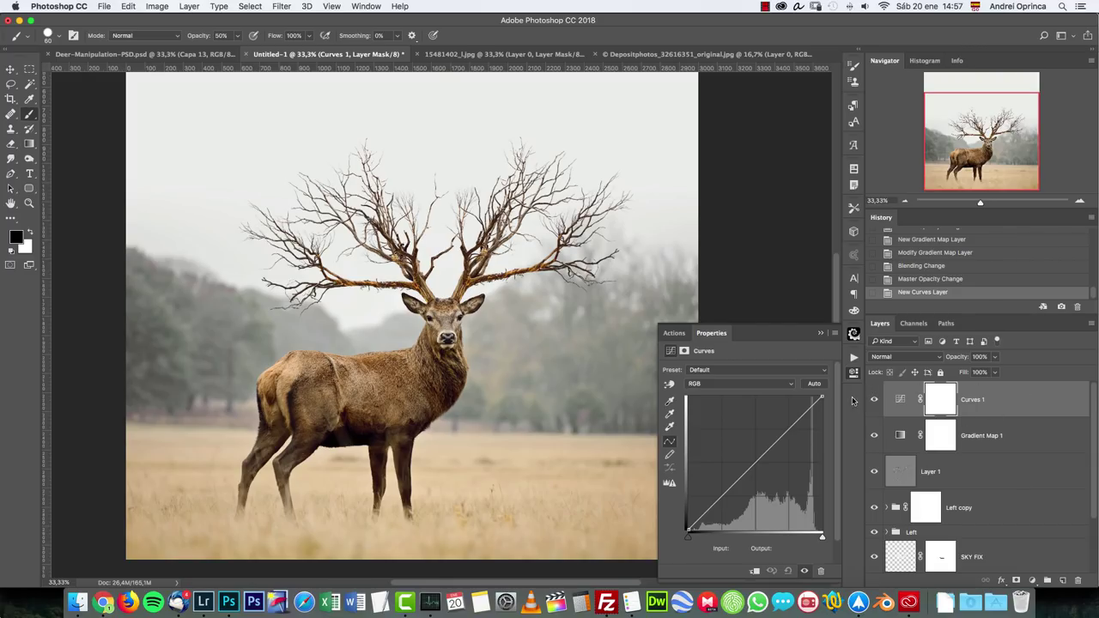
pyautogui.click(712, 385)
pyautogui.click(713, 412)
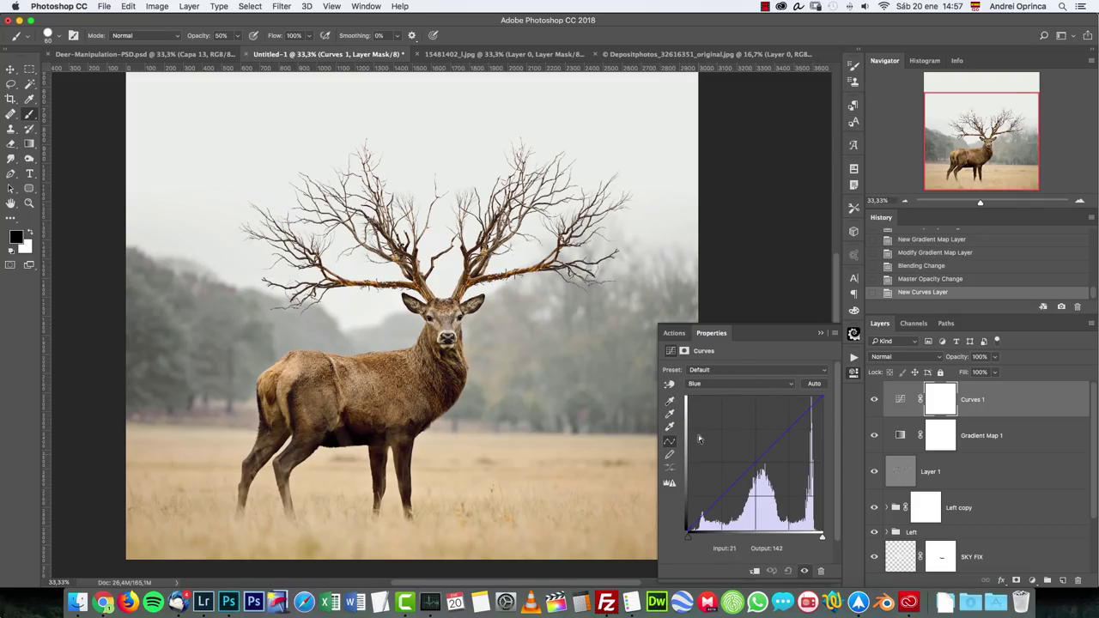
pyautogui.click(722, 496)
pyautogui.click(736, 548)
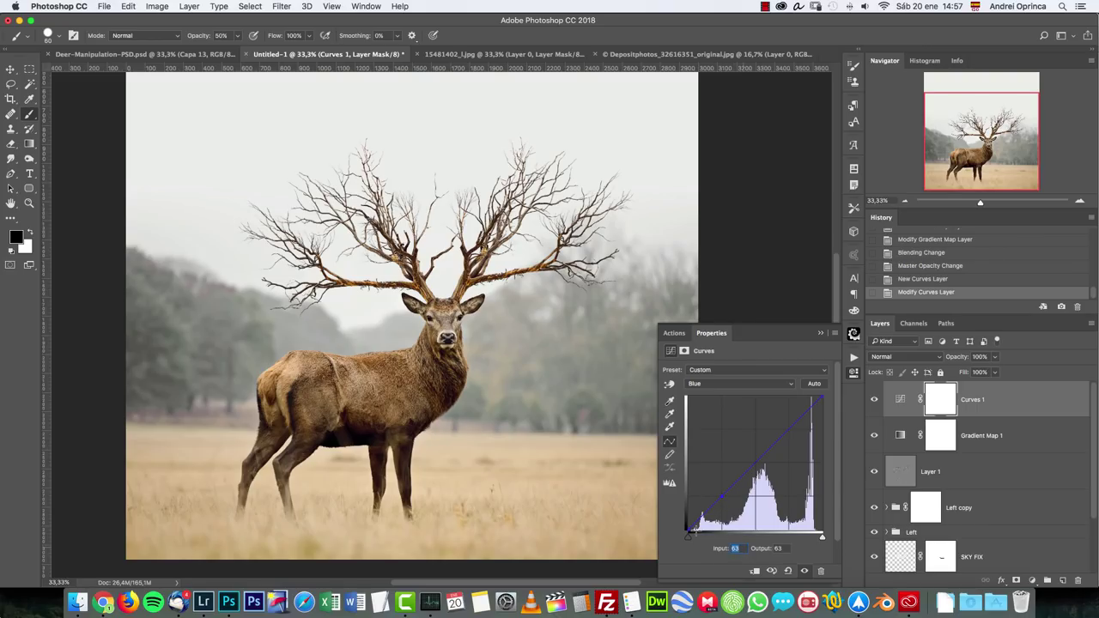
pyautogui.write('41')
pyautogui.write('78')
pyautogui.click(772, 418)
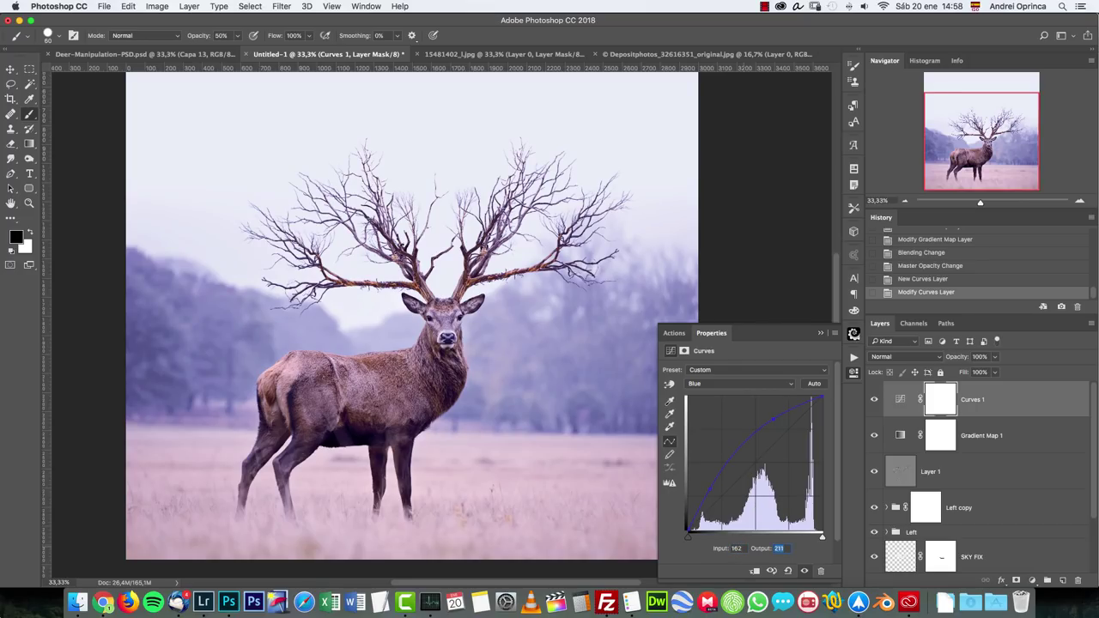
pyautogui.write('216')
# Raise the Red curve's black point, add a 110108 midpoint, and blend Curves as Luminosity
pyautogui.click(708, 385)
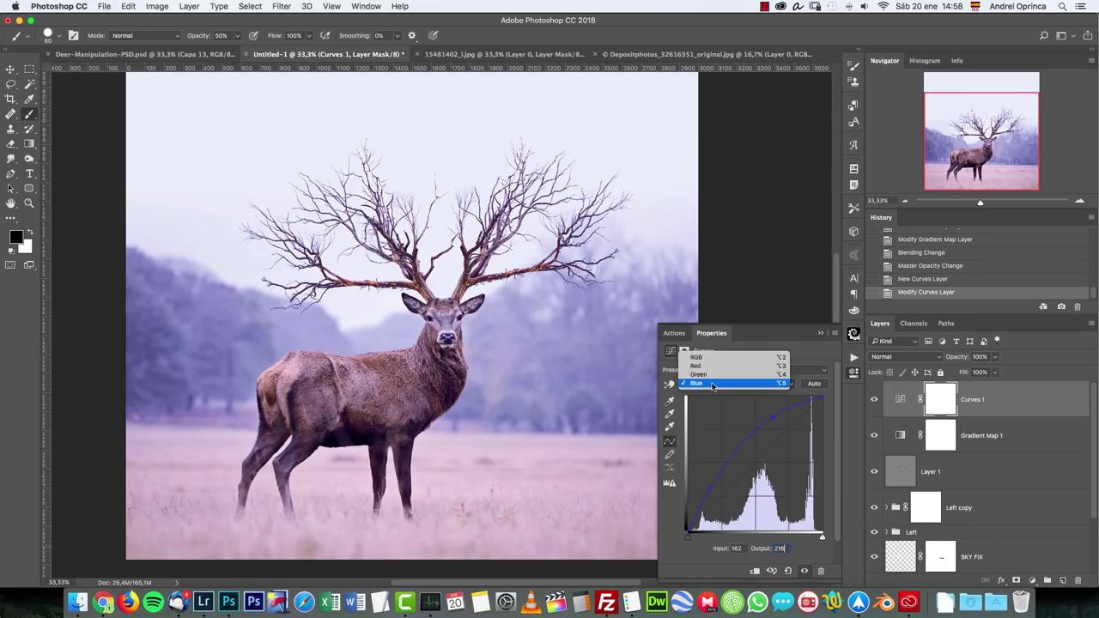
pyautogui.click(712, 369)
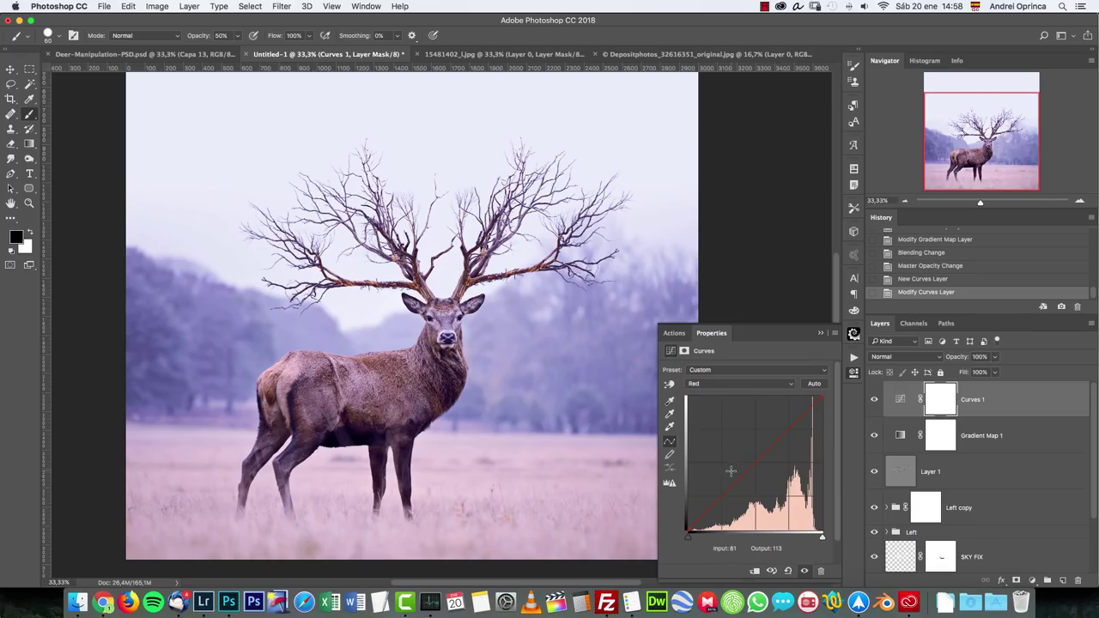
pyautogui.click(689, 533)
pyautogui.press('Up')
pyautogui.press('Up')
pyautogui.press('Up')
pyautogui.press('Up')
pyautogui.press('Up')
pyautogui.press('Up')
pyautogui.press('Up')
pyautogui.press('Up')
pyautogui.press('Up')
pyautogui.press('Up')
pyautogui.press('Up')
pyautogui.press('Up')
pyautogui.press('Up')
pyautogui.press('Up')
pyautogui.press('Up')
pyautogui.press('Up')
pyautogui.press('Up')
pyautogui.press('Up')
pyautogui.click(755, 458)
pyautogui.write('110')
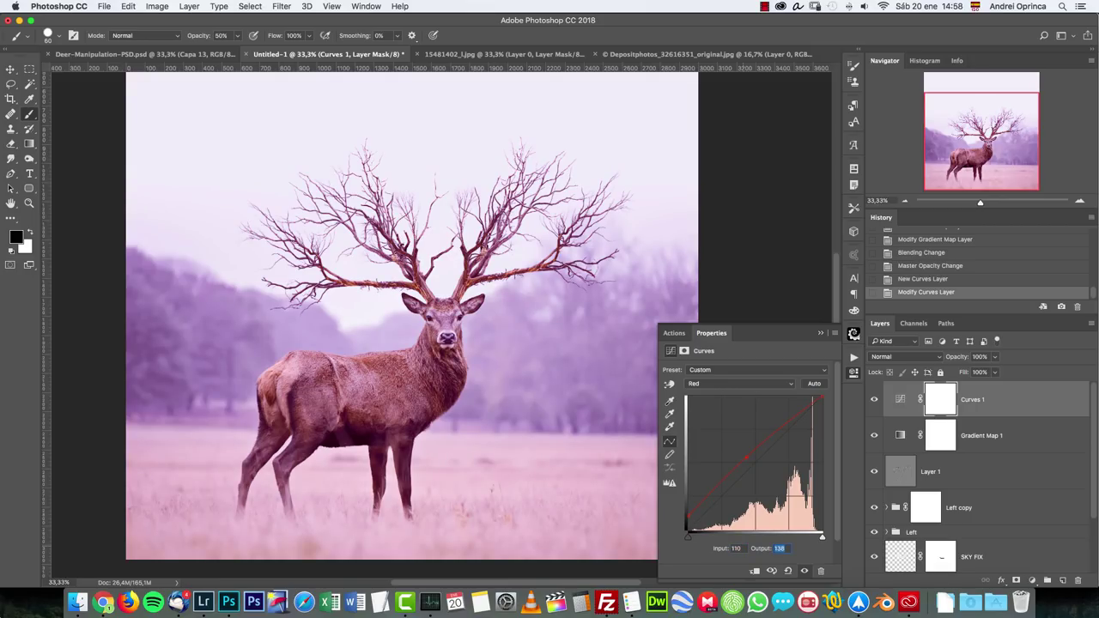
pyautogui.write('108')
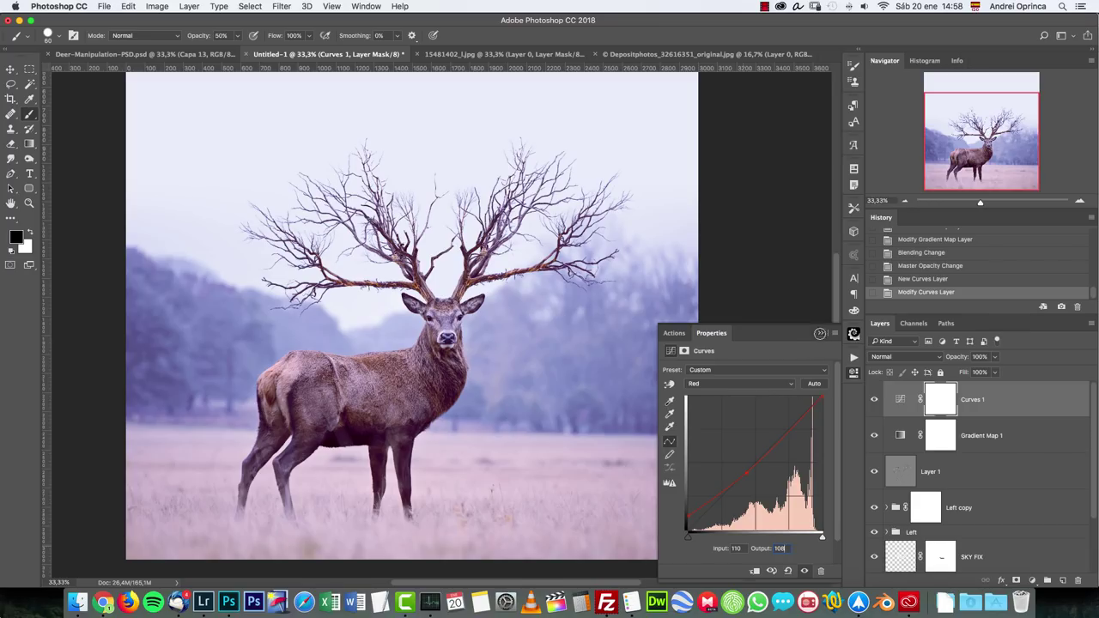
pyautogui.click(820, 335)
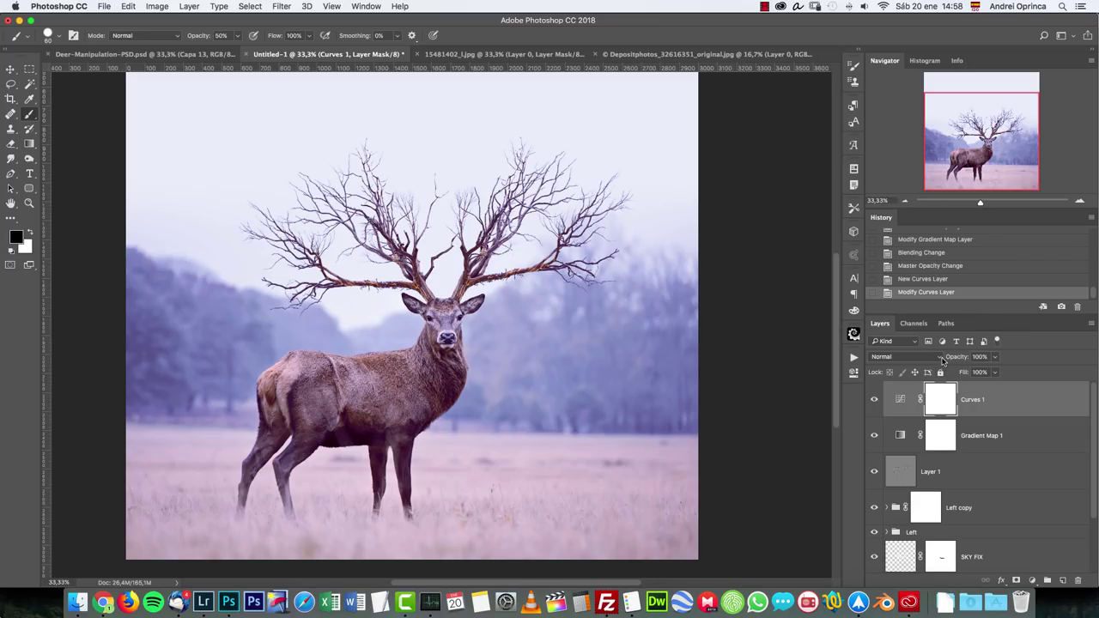
pyautogui.click(923, 360)
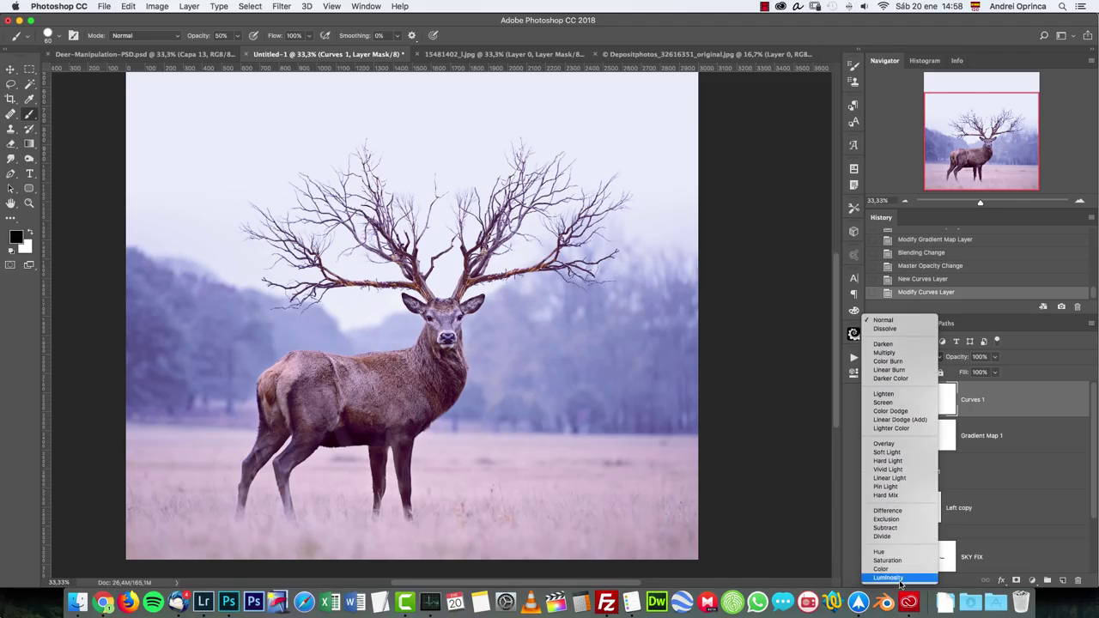
pyautogui.click(875, 579)
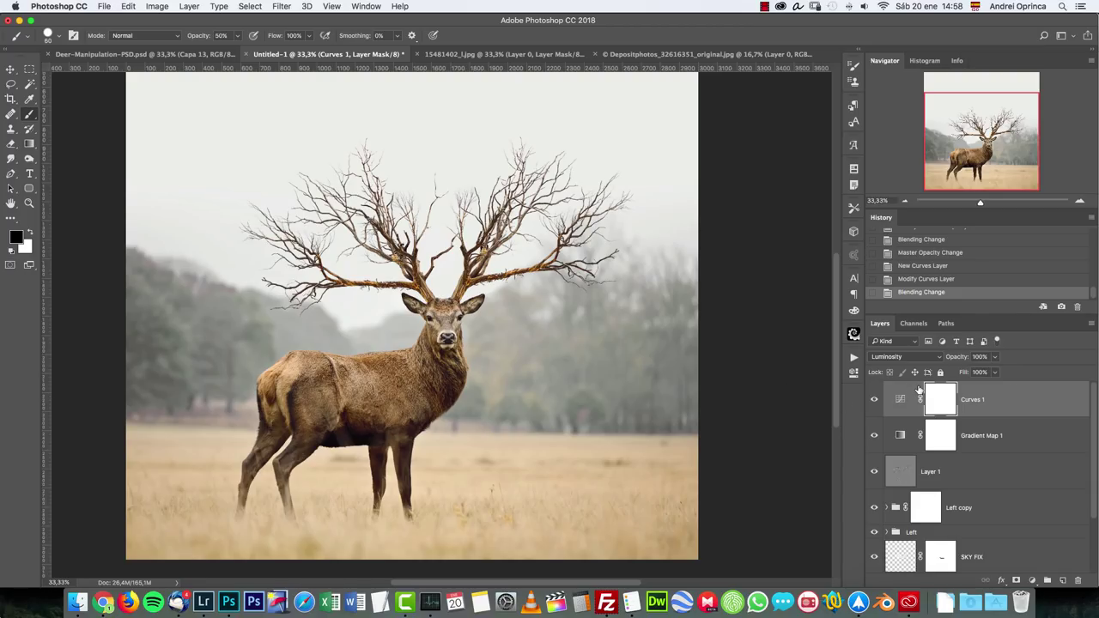
# Add a Selective Color adjustment layer, then delete it
pyautogui.click(1033, 582)
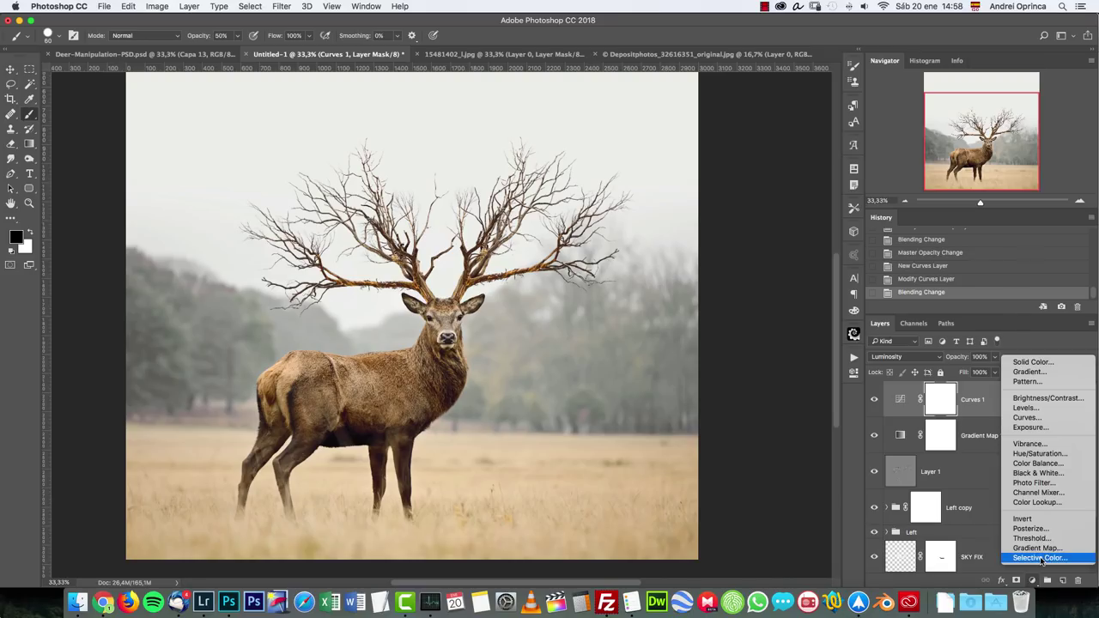
pyautogui.click(1041, 559)
pyautogui.moveTo(1056, 414); pyautogui.dragTo(1078, 582)
# Add a Color Lookup layer using the Abstract Sienna-Blue profile at 40% opacity
pyautogui.click(1033, 581)
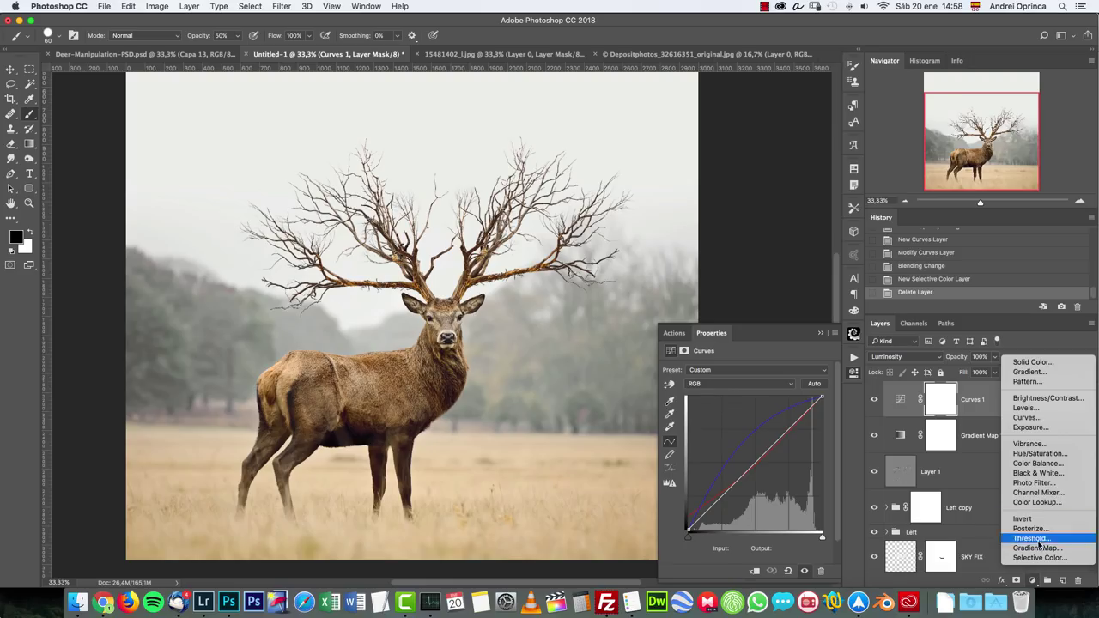
pyautogui.click(1035, 504)
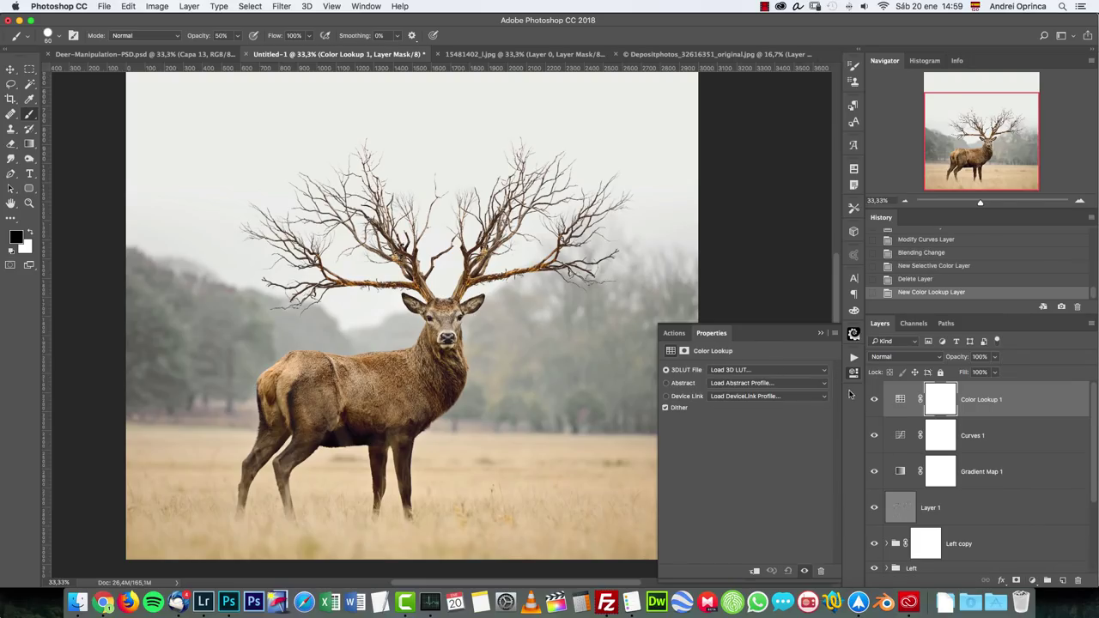
pyautogui.click(760, 388)
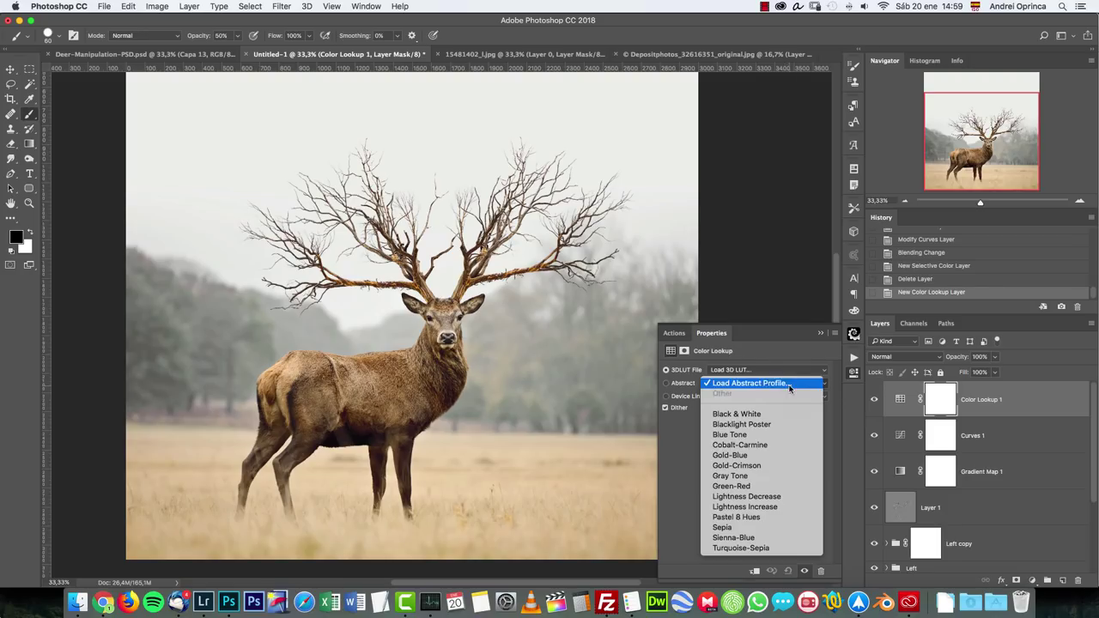
pyautogui.click(733, 538)
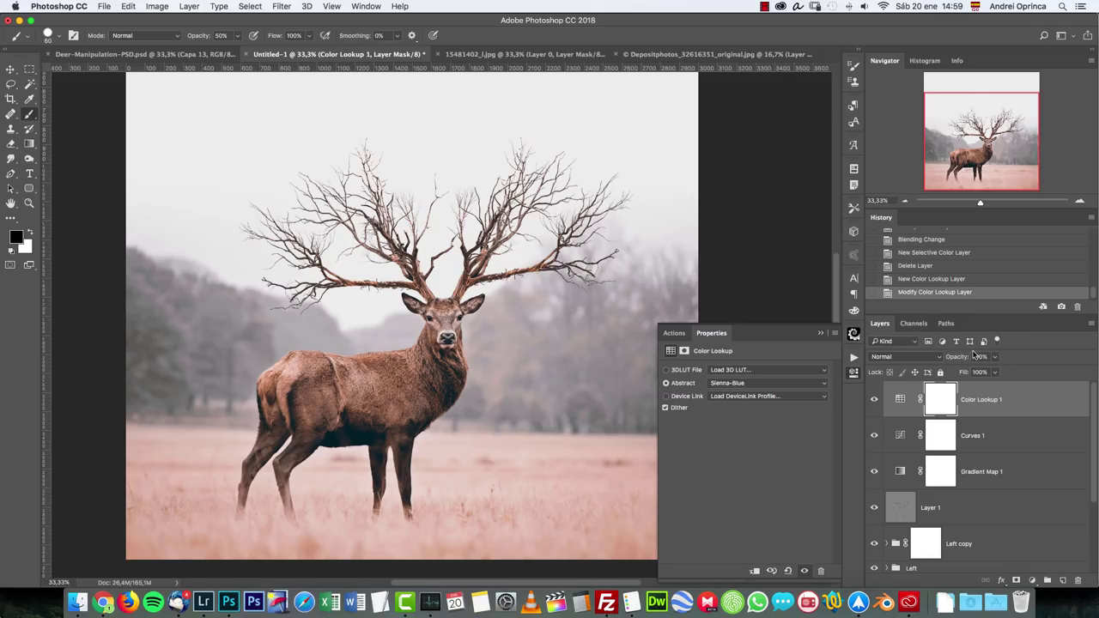
pyautogui.write('4')
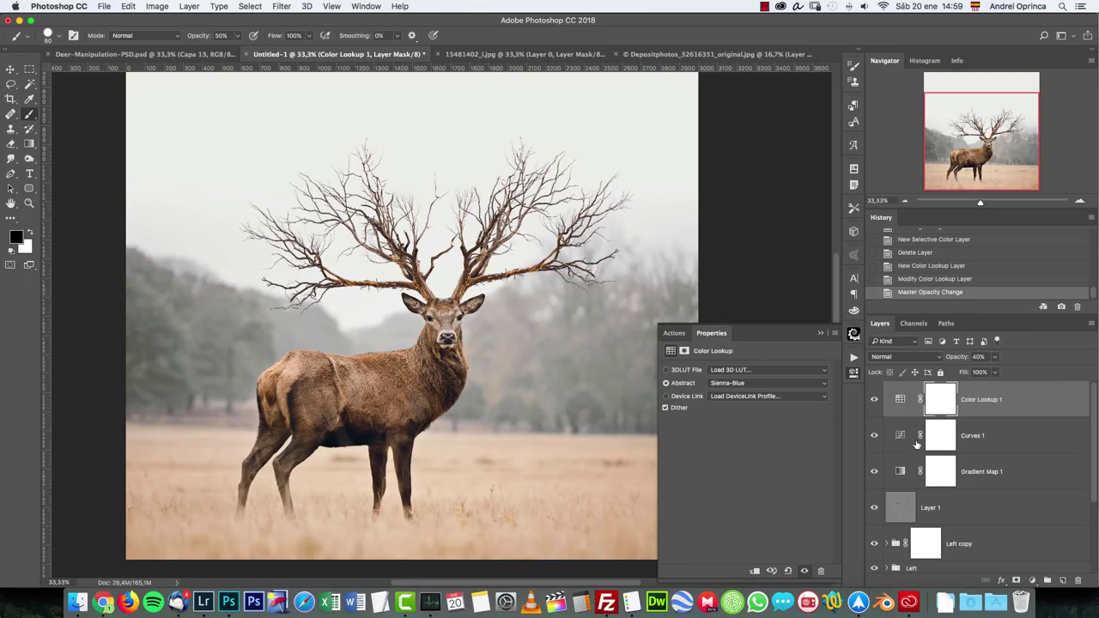
pyautogui.click(1033, 581)
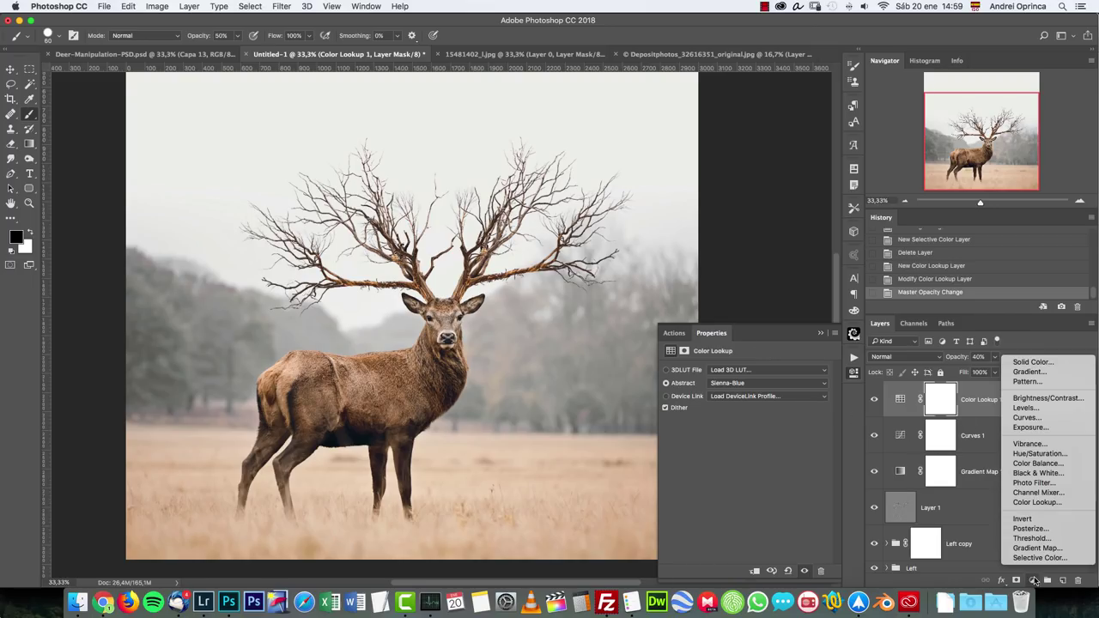
# Create a Solid Color fill layer with hex colour 11101d
pyautogui.click(1026, 362)
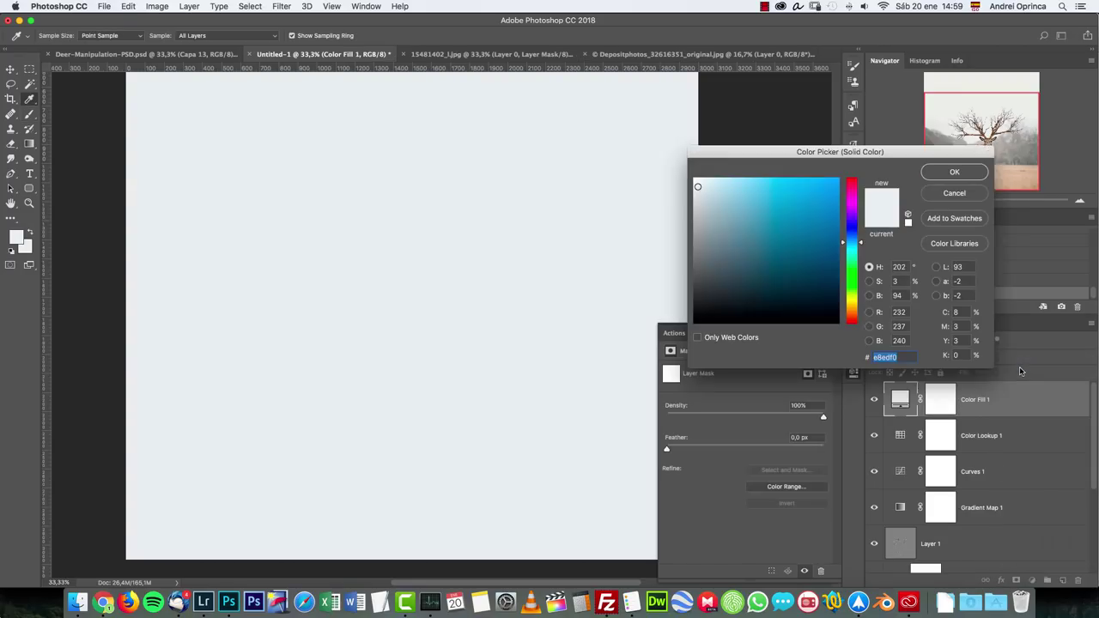
pyautogui.moveTo(888, 152); pyautogui.dragTo(645, 187)
pyautogui.click(657, 394)
pyautogui.moveTo(655, 394); pyautogui.dragTo(632, 396)
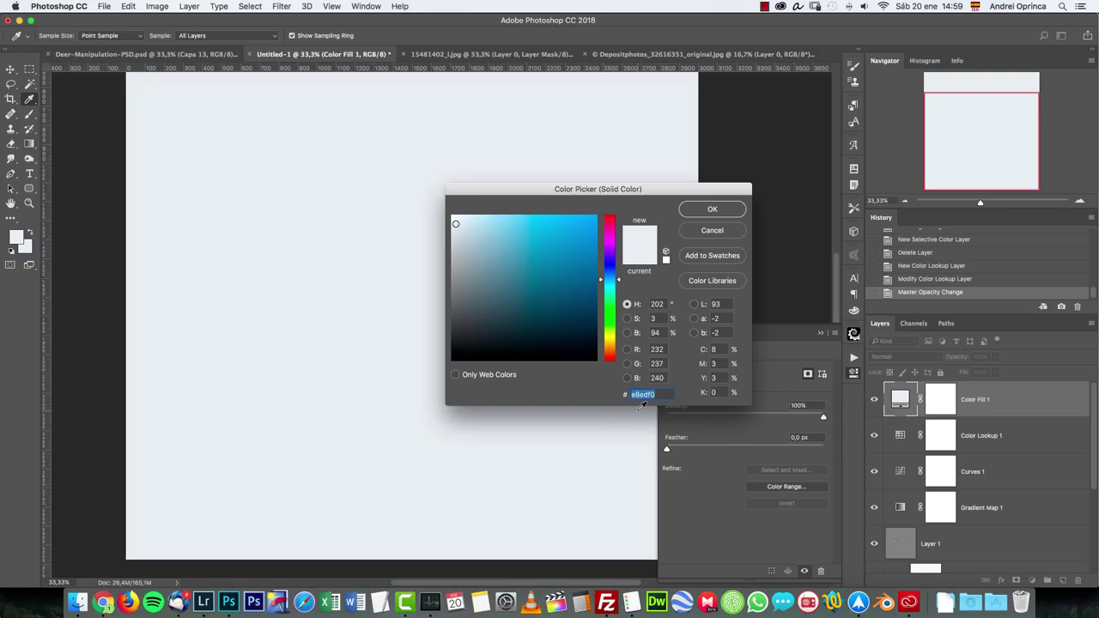
pyautogui.write('11101d')
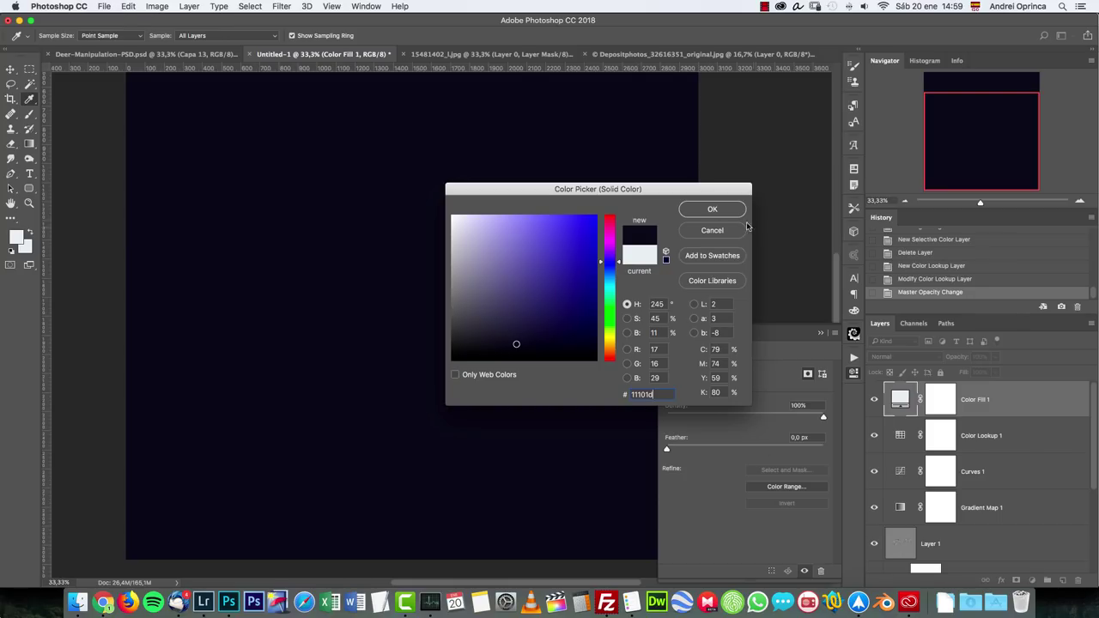
pyautogui.click(713, 210)
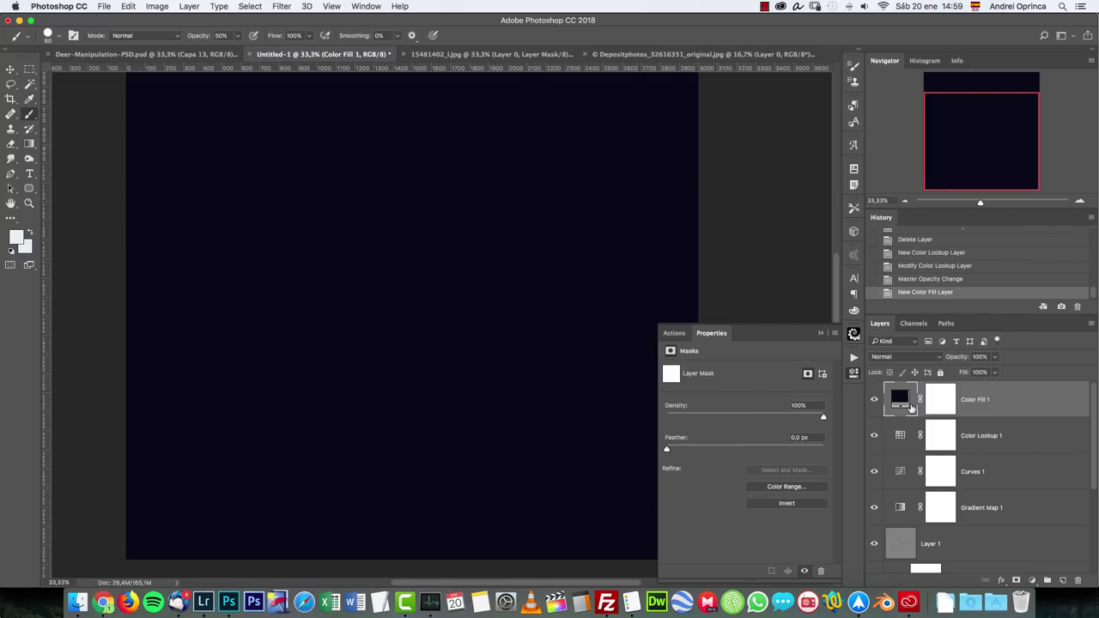
# Set the fill layer's blend mode to Exclusion, compare it on and off, and close Properties
pyautogui.click(900, 357)
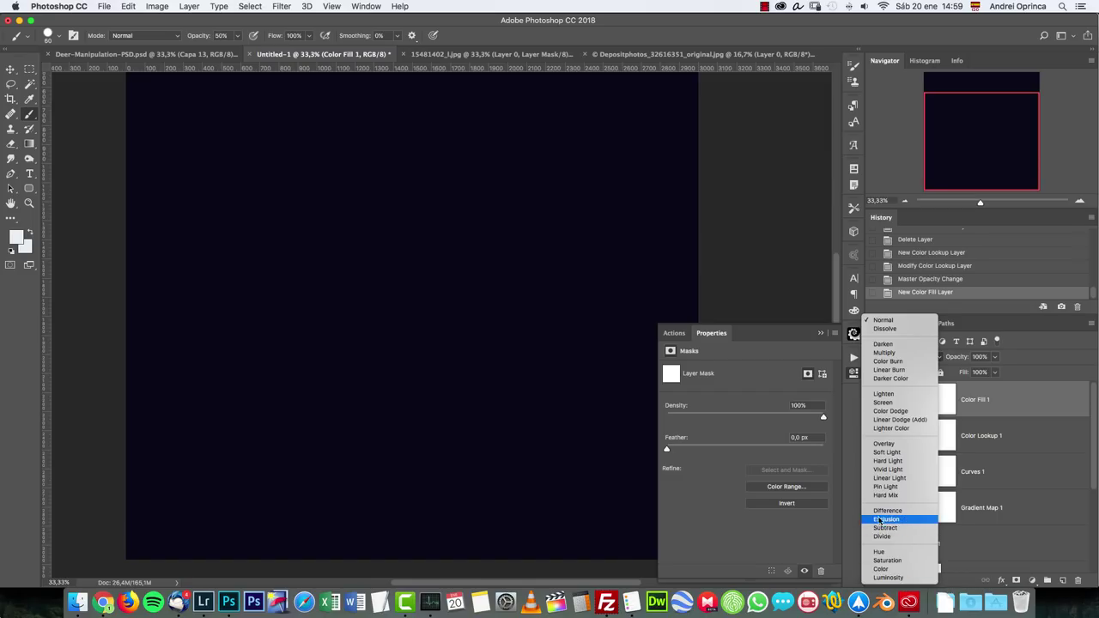
pyautogui.click(887, 519)
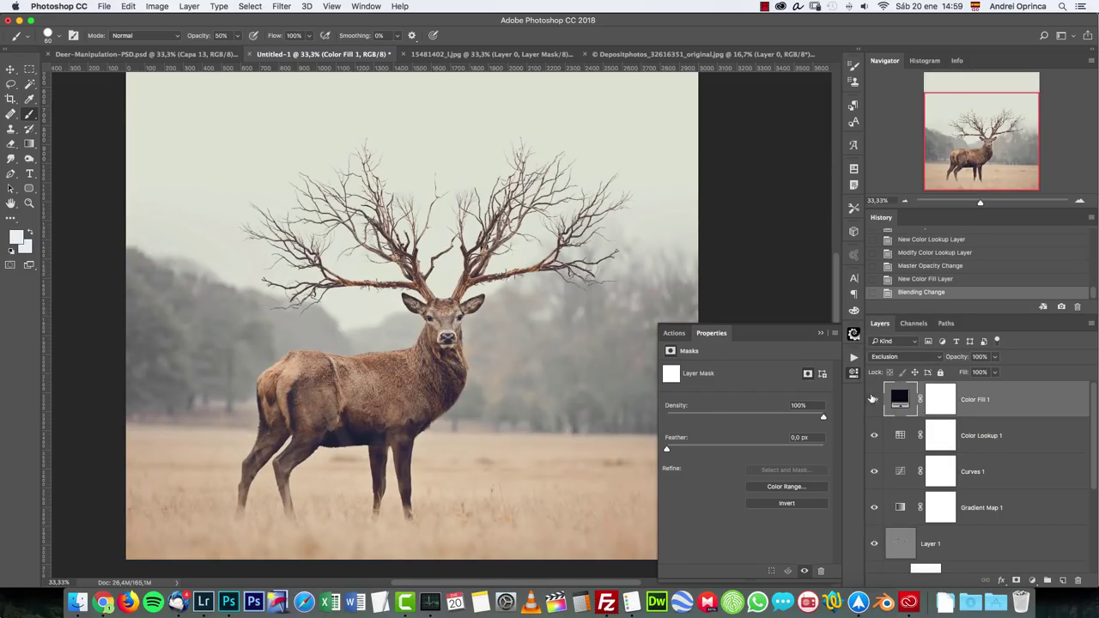
pyautogui.click(876, 400)
pyautogui.click(876, 399)
pyautogui.click(876, 399)
pyautogui.click(875, 399)
pyautogui.click(875, 400)
pyautogui.click(875, 401)
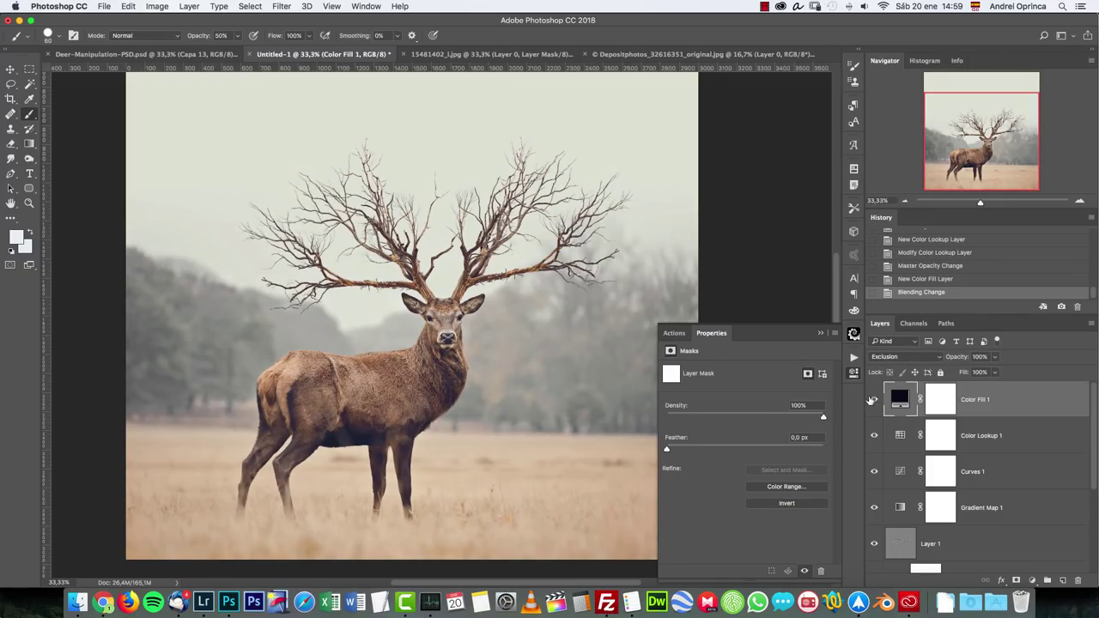
pyautogui.click(822, 334)
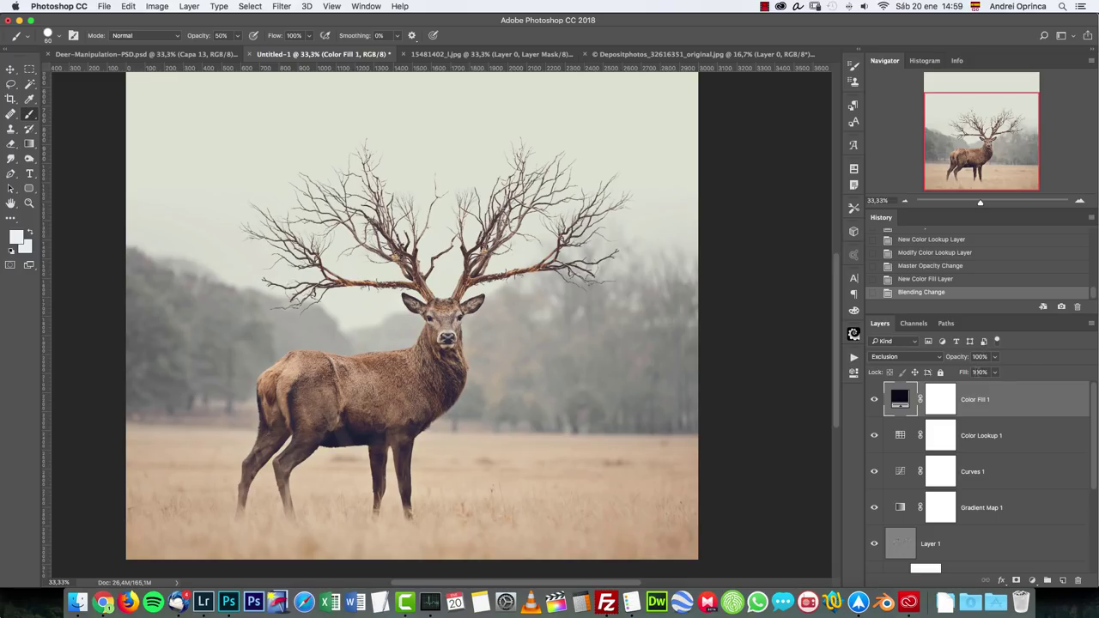
pyautogui.moveTo(976, 146); pyautogui.dragTo(975, 131)
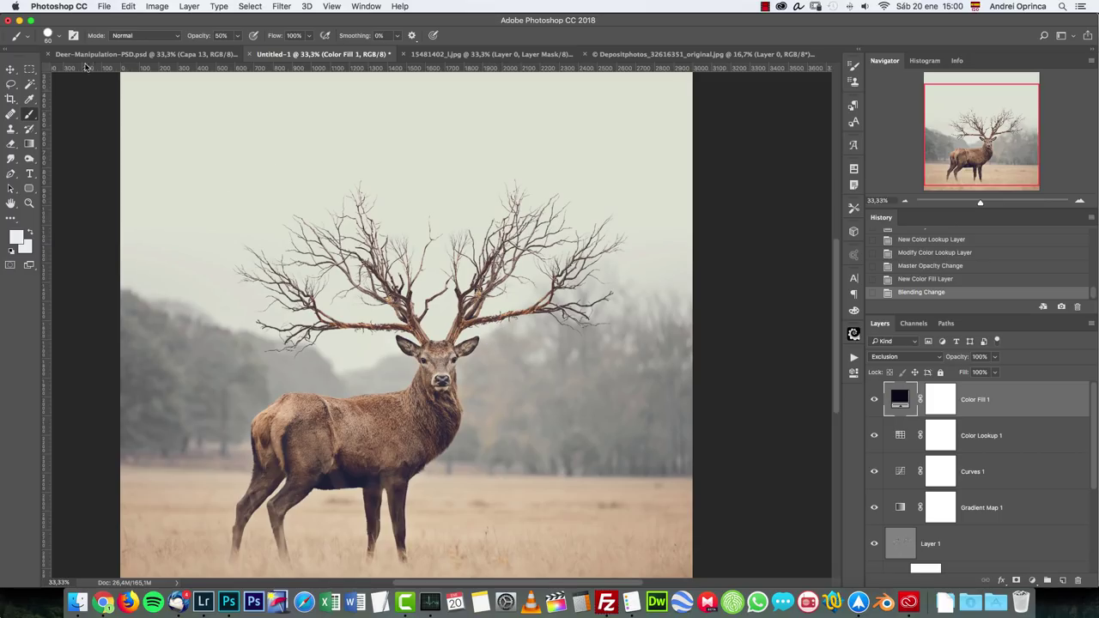
# Begin a Save As of a flattened TIFF copy, then cancel the dialog
pyautogui.click(105, 7)
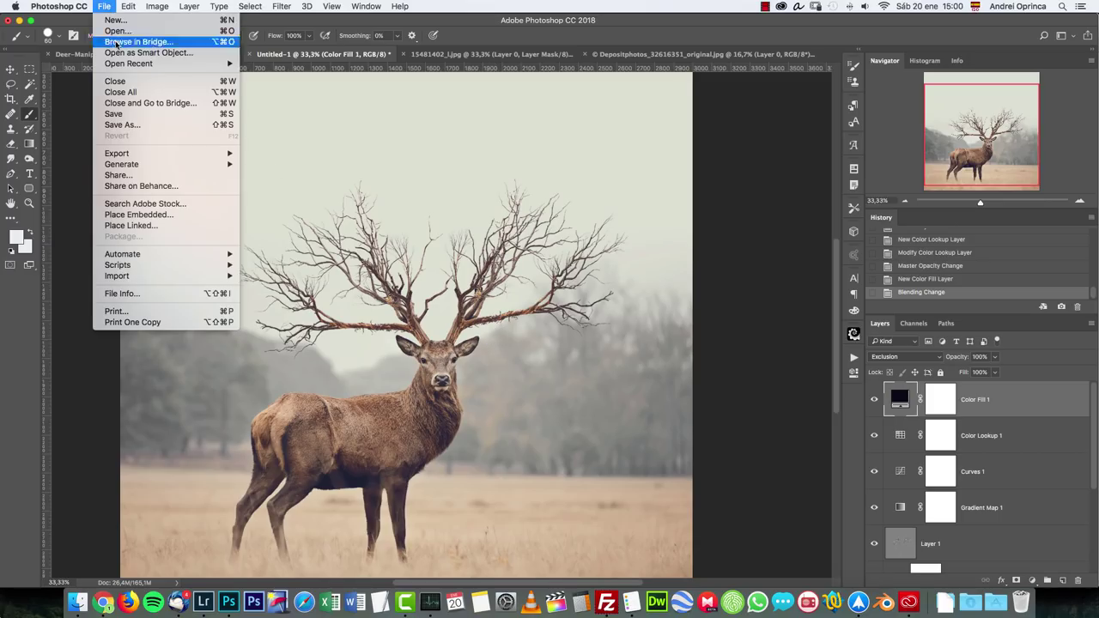
pyautogui.click(122, 125)
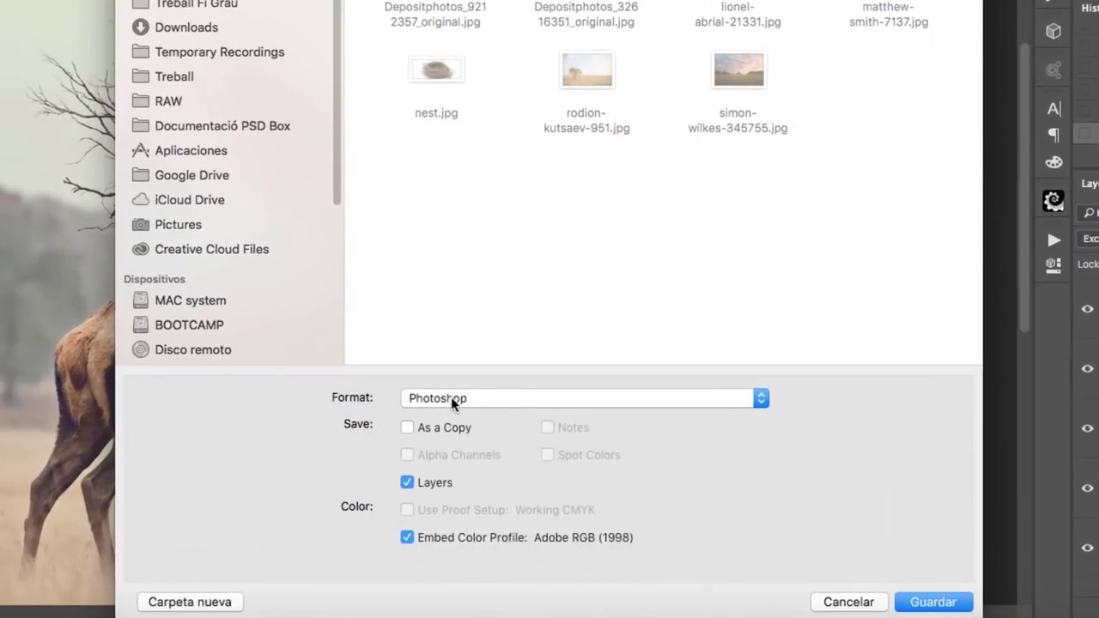
pyautogui.click(528, 448)
pyautogui.click(533, 601)
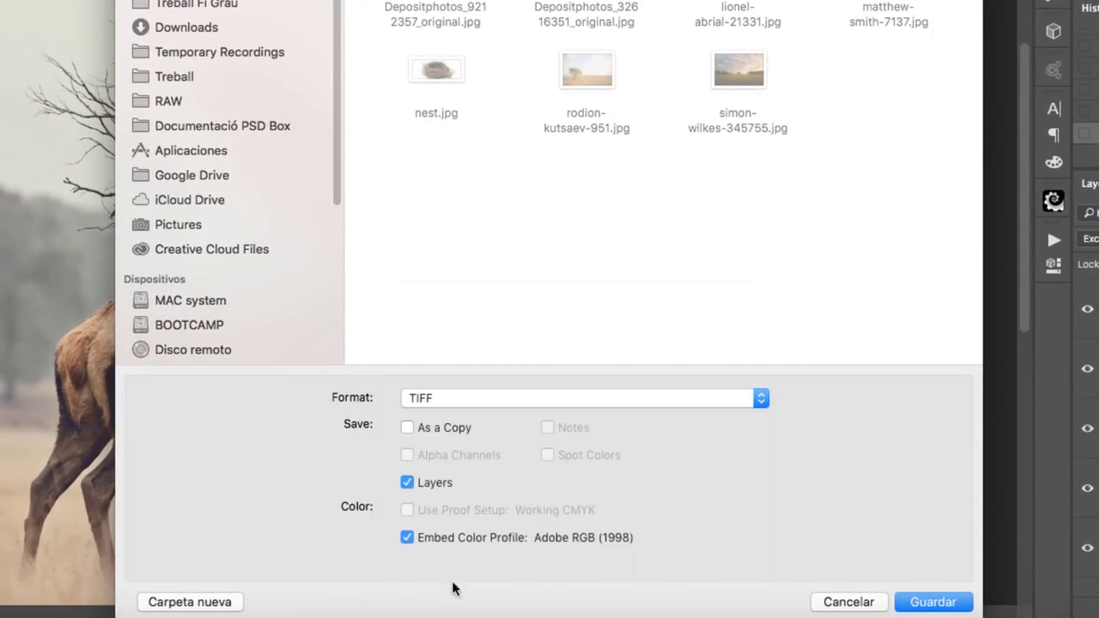
pyautogui.click(407, 482)
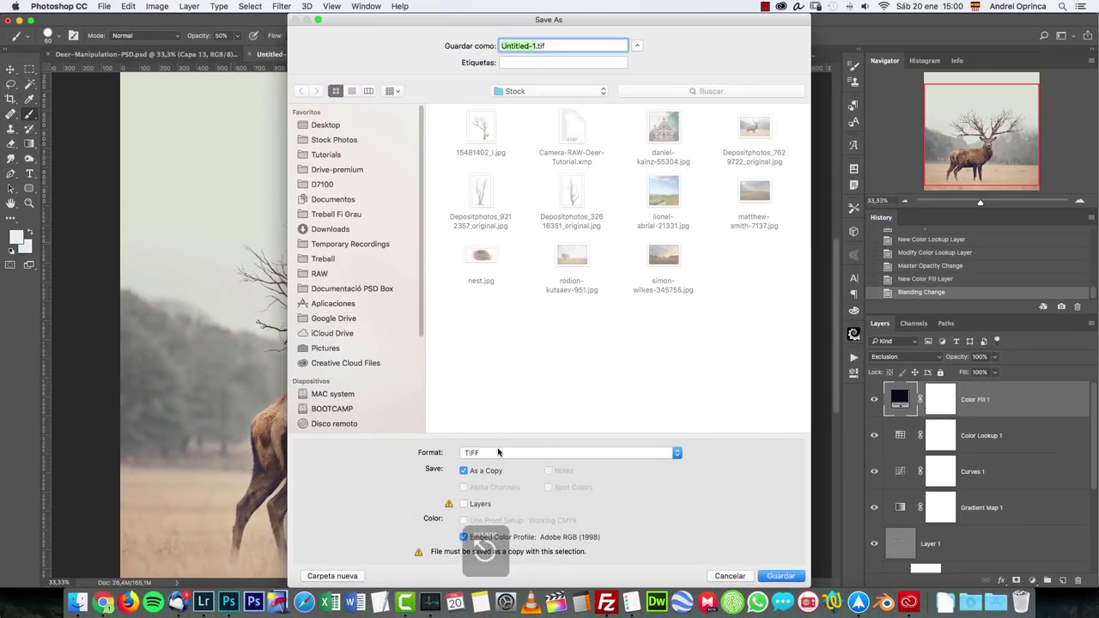
pyautogui.press('Escape')
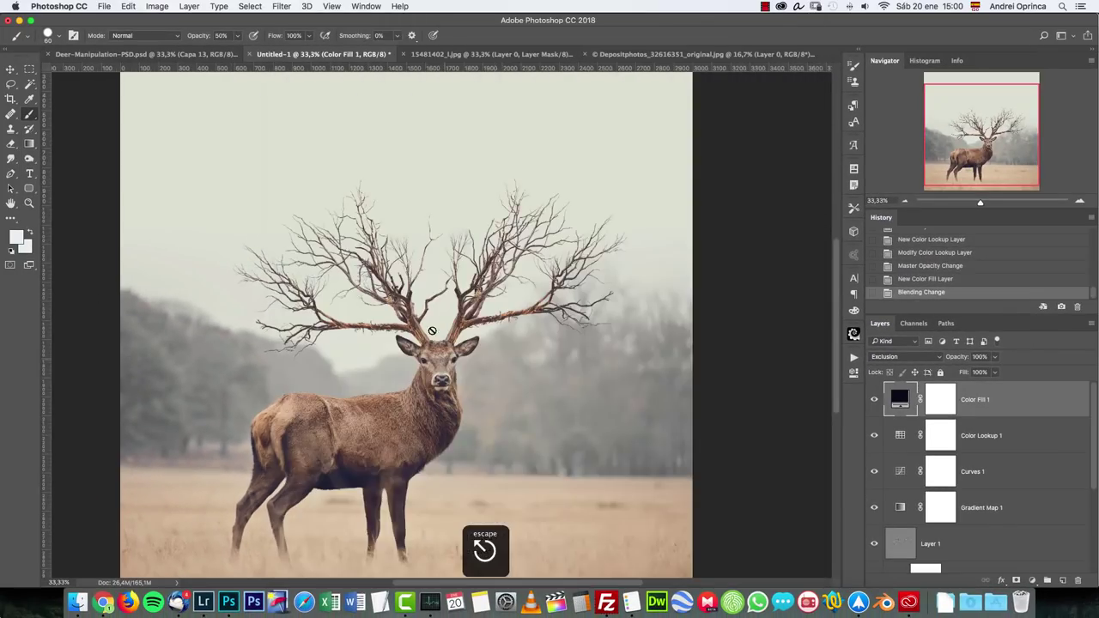
# Stamp visible layers with Option+Shift+Cmd+E into Layer 2 and launch Filter > Camera Raw Filter
pyautogui.click(288, 6)
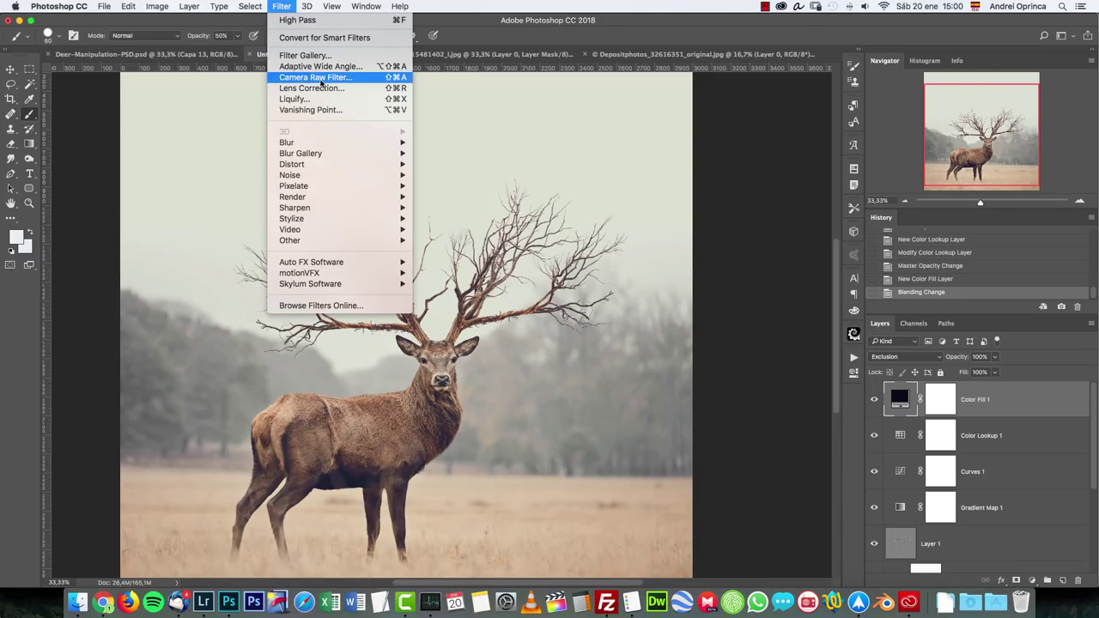
pyautogui.press('Escape')
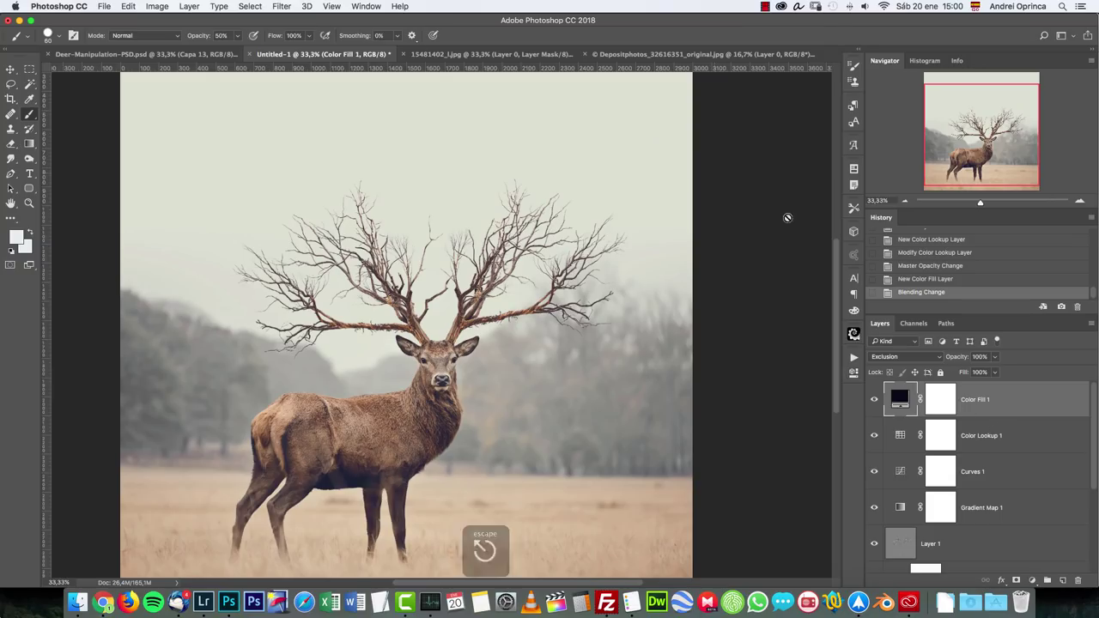
pyautogui.click(284, 8)
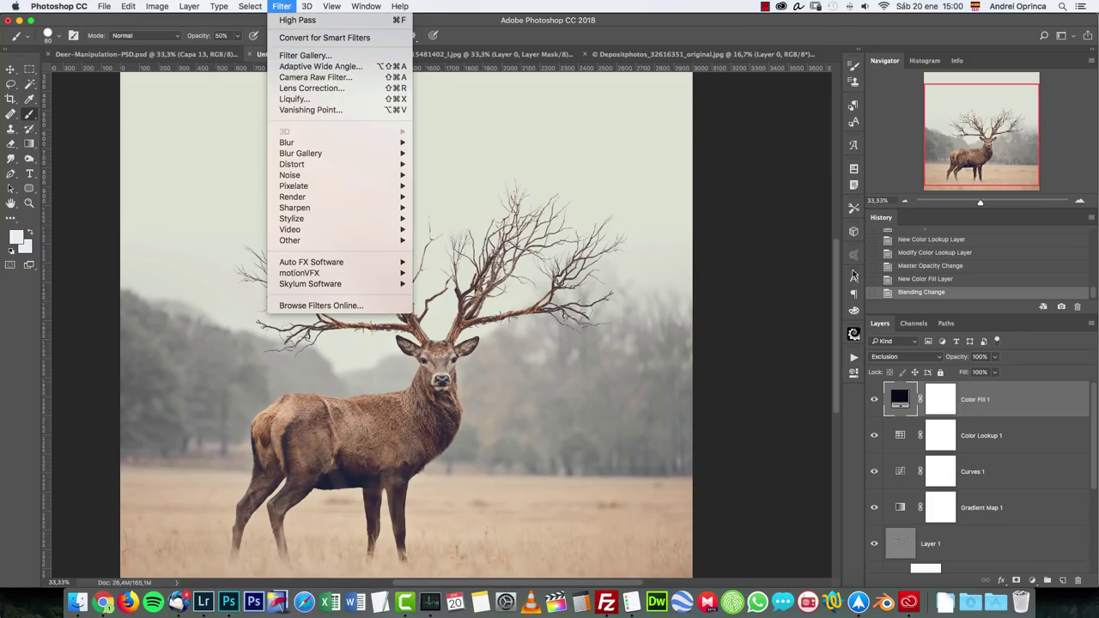
pyautogui.click(997, 402)
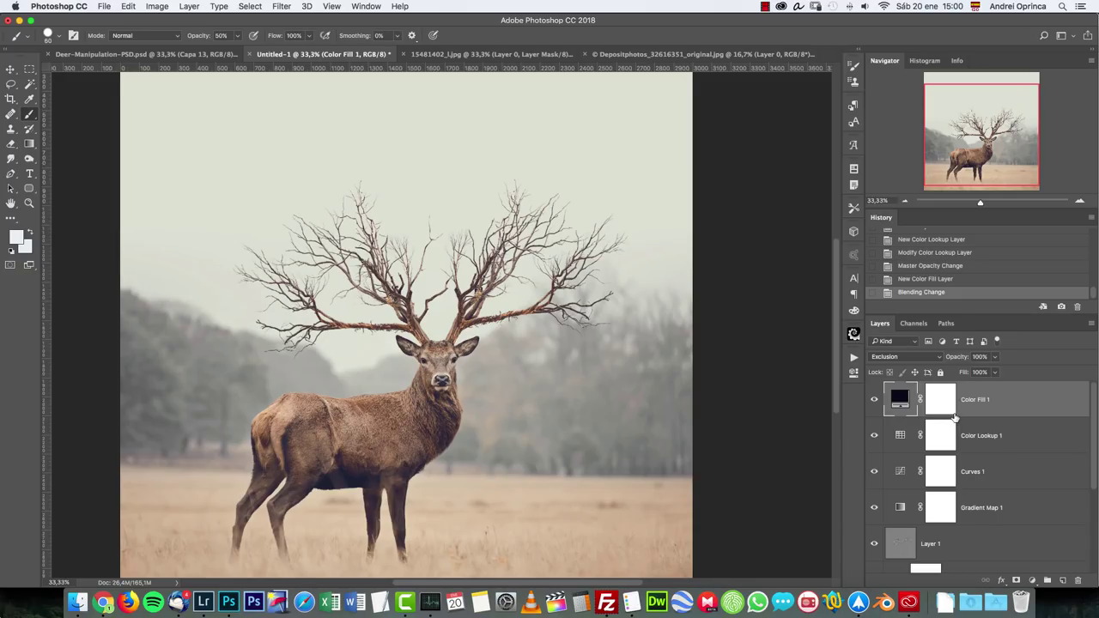
pyautogui.press('alt+shift+super+e')
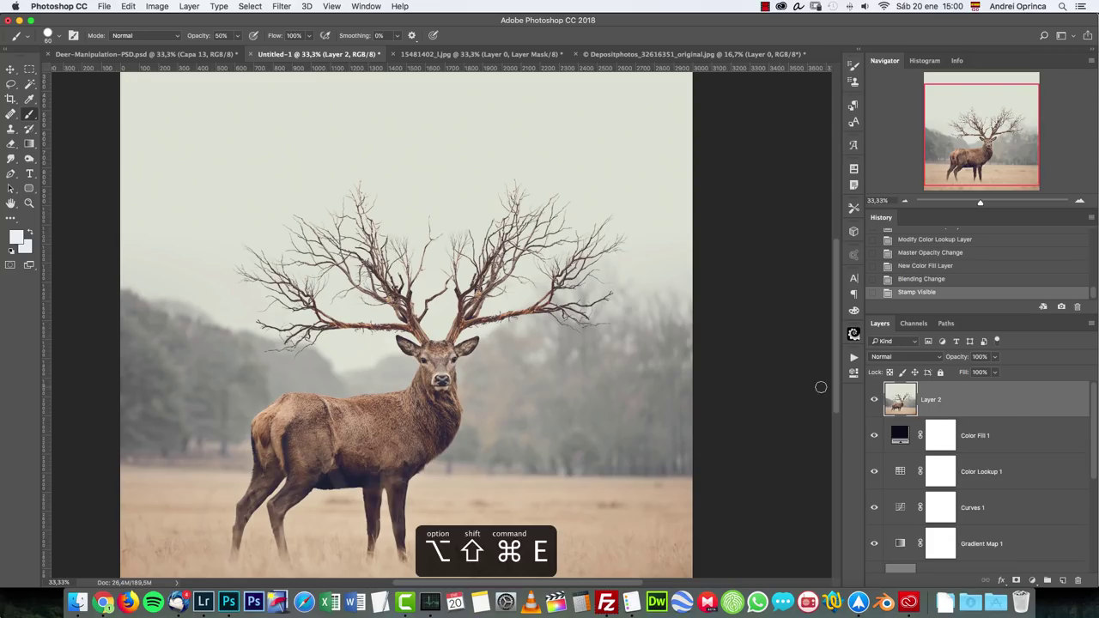
pyautogui.click(283, 7)
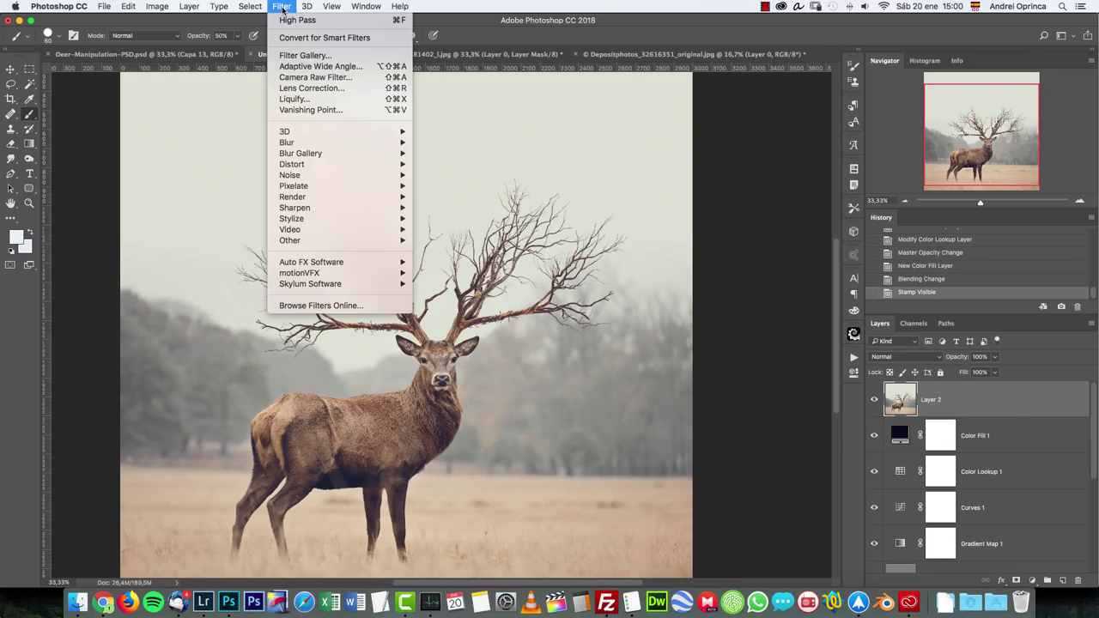
pyautogui.click(315, 78)
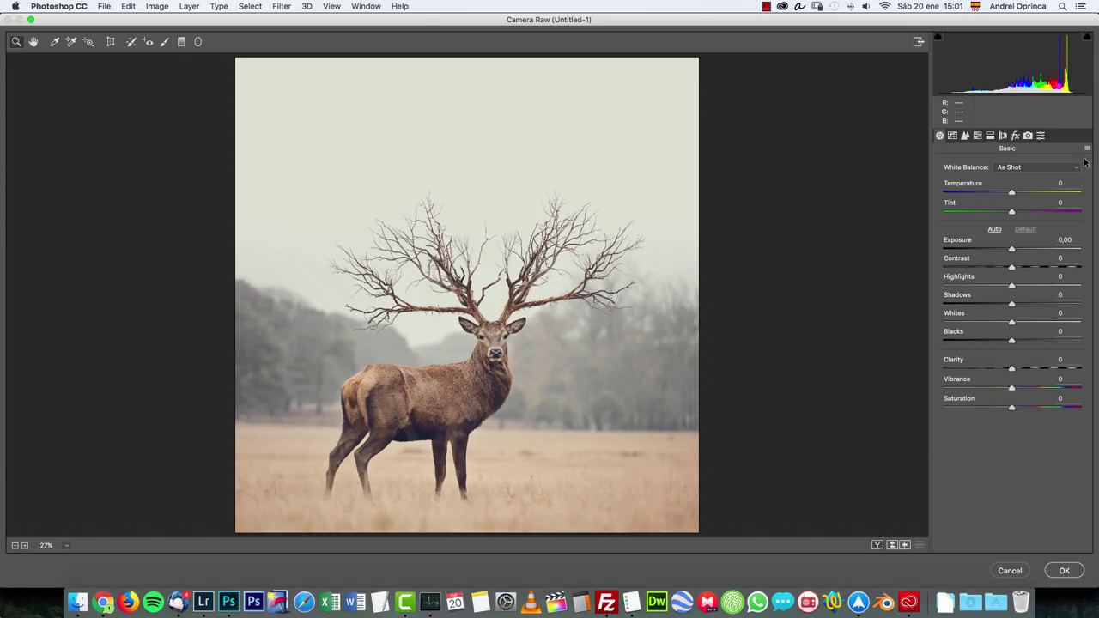
# Load the Camera-RAW-Deer-Tutorial.xmp settings from the Basic panel's Load Settings menu
pyautogui.click(1088, 149)
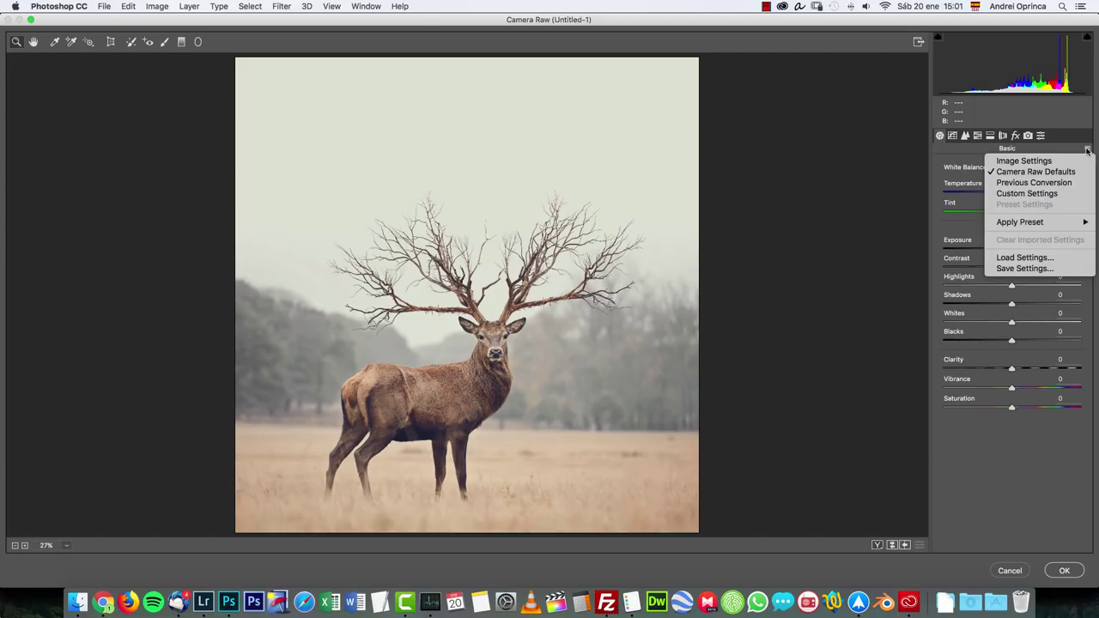
pyautogui.click(1034, 258)
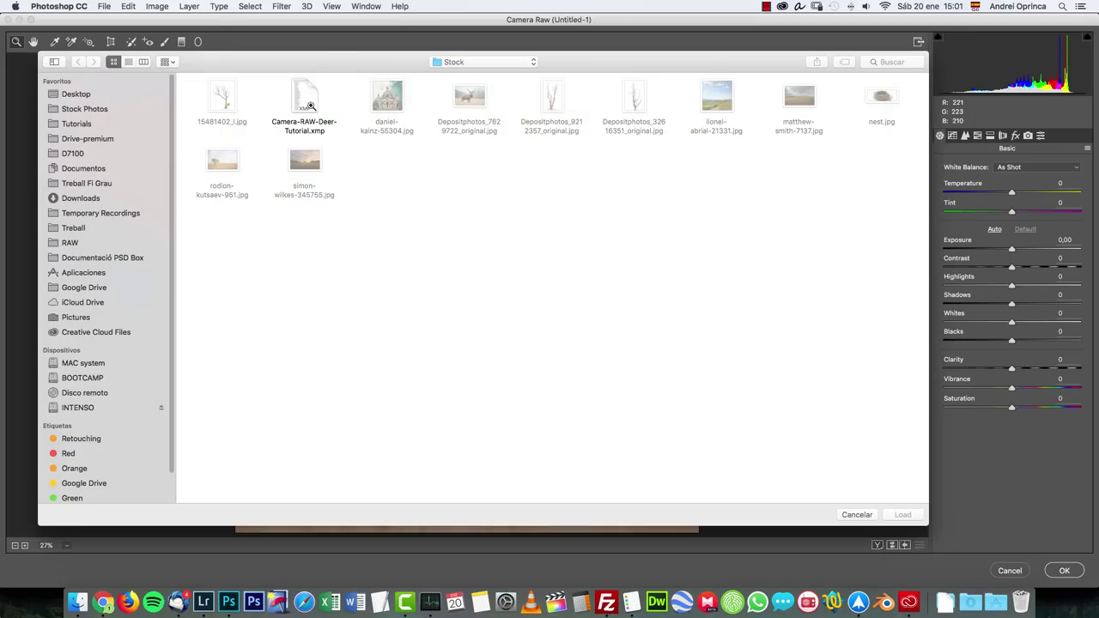
pyautogui.click(313, 110)
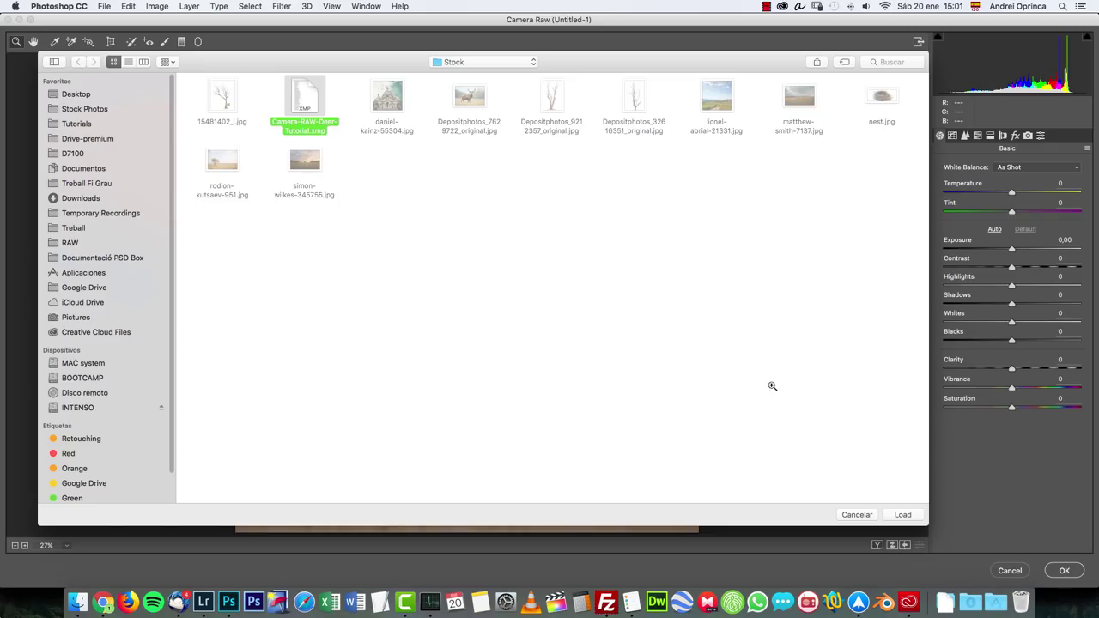
pyautogui.click(904, 516)
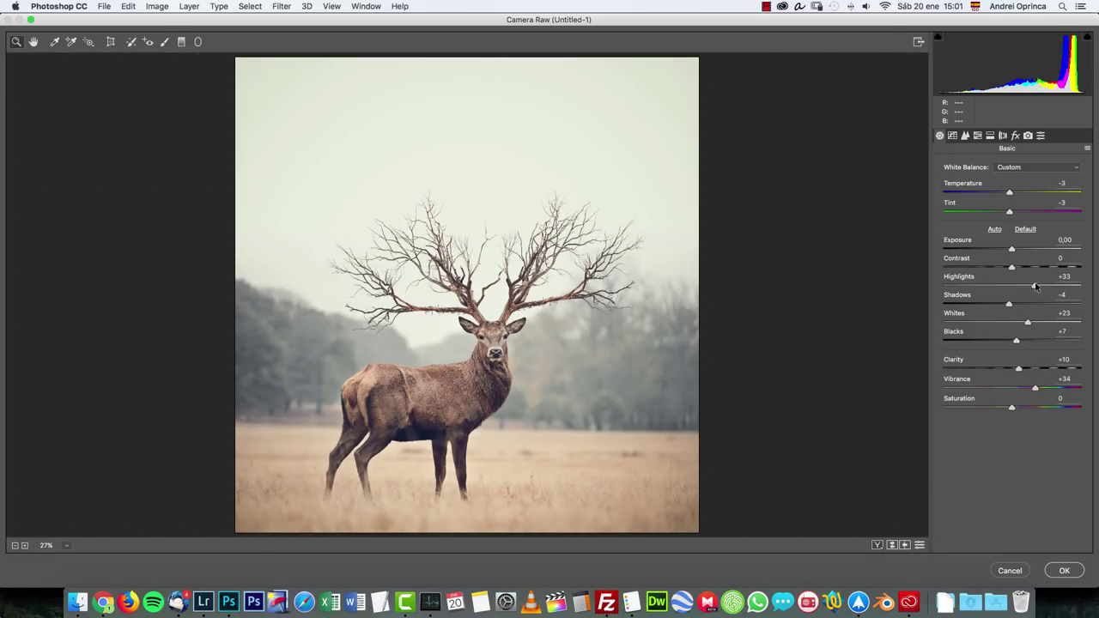
# Review the Tone Curve, Detail, HSL, and Split Toning tabs, then apply the filter
pyautogui.click(952, 136)
pyautogui.click(965, 135)
pyautogui.click(977, 135)
pyautogui.click(991, 135)
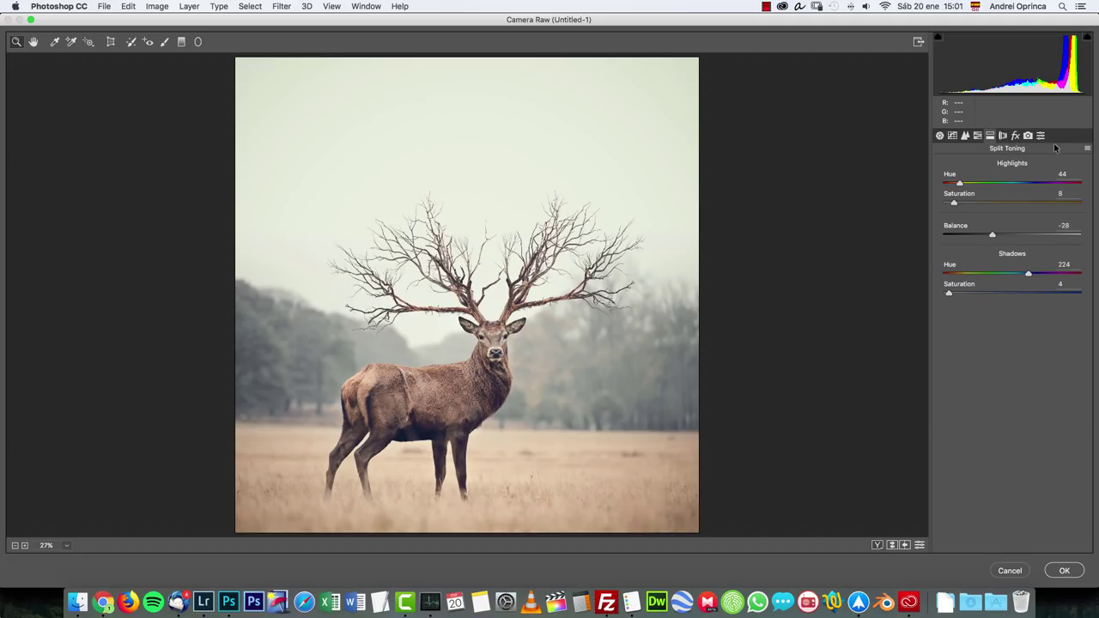
pyautogui.click(941, 135)
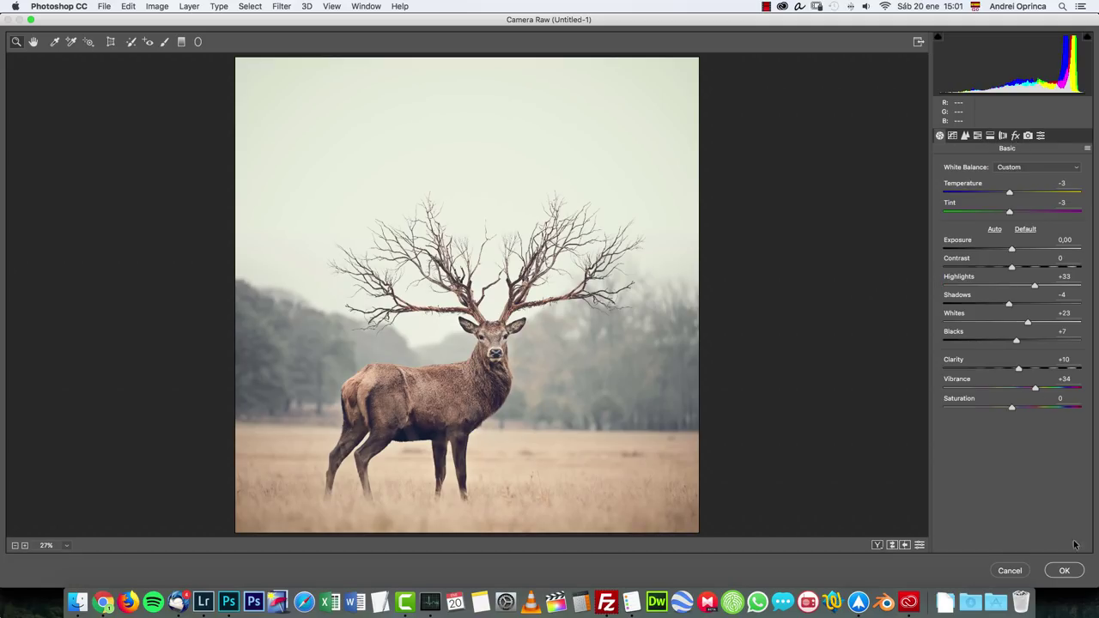
pyautogui.click(1065, 571)
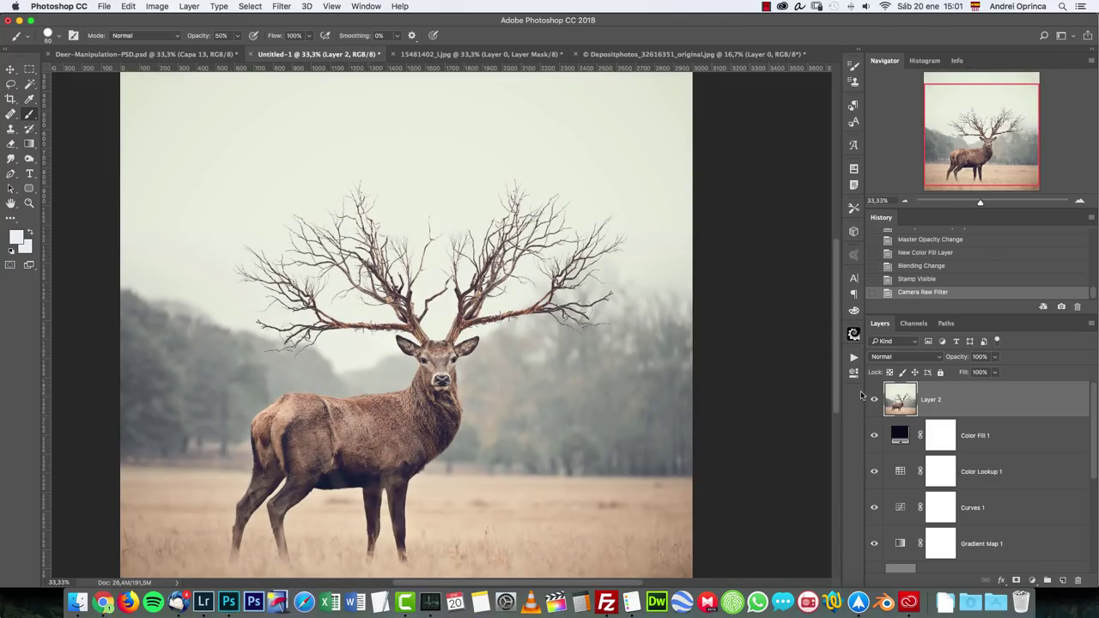
pyautogui.press('XF86MonBrightnessDown')
pyautogui.scroll(-3, 619, 441)
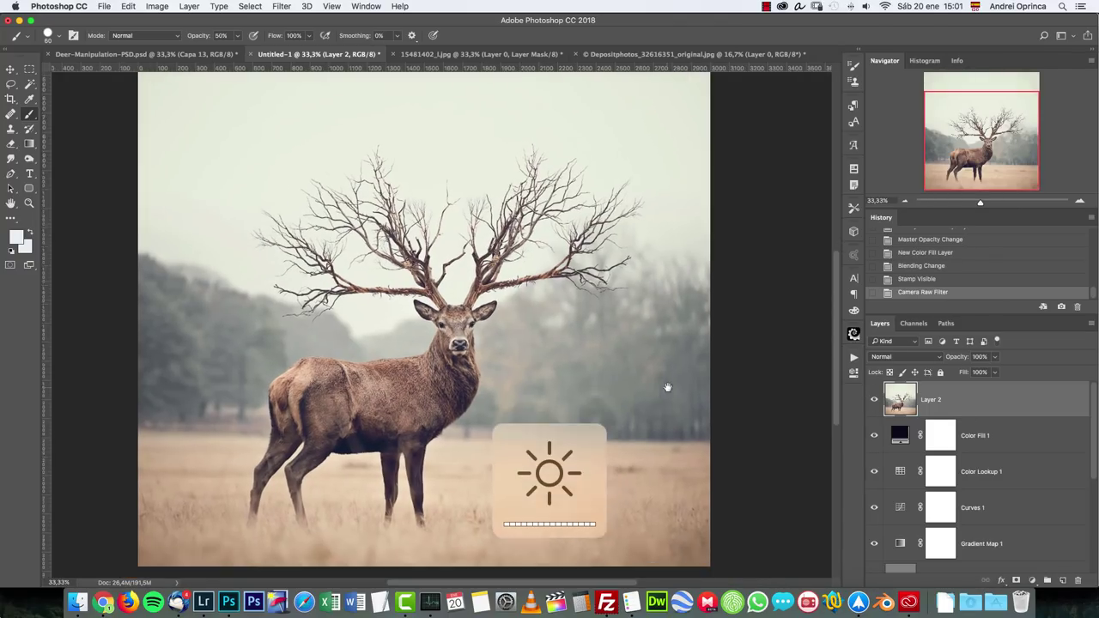
pyautogui.click(875, 400)
pyautogui.click(875, 400)
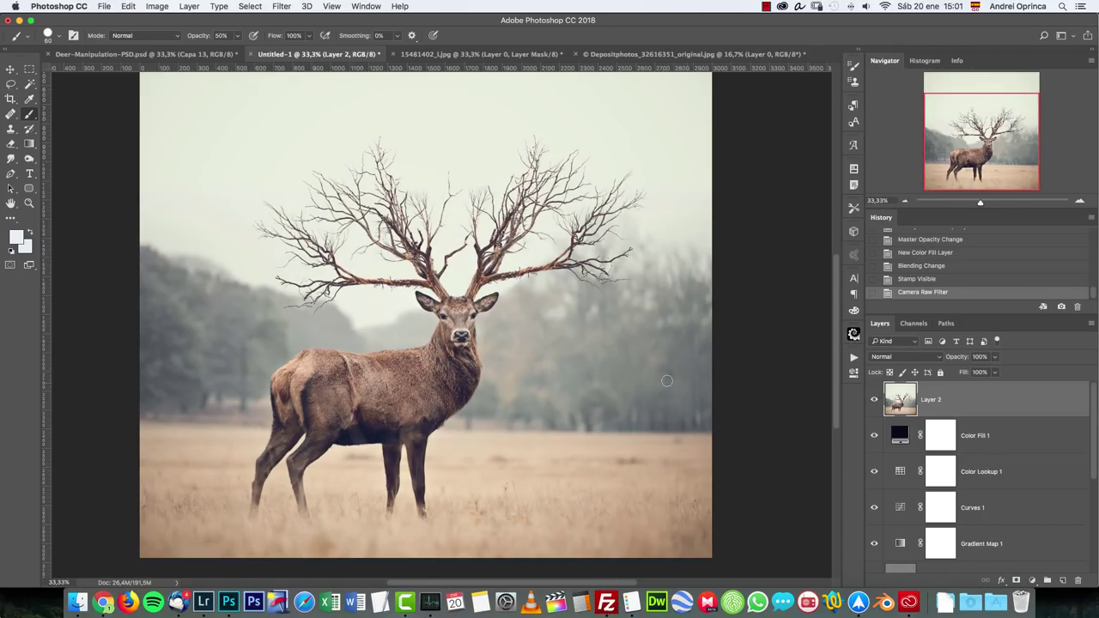
pyautogui.click(875, 401)
pyautogui.click(875, 400)
pyautogui.click(875, 400)
pyautogui.click(875, 400)
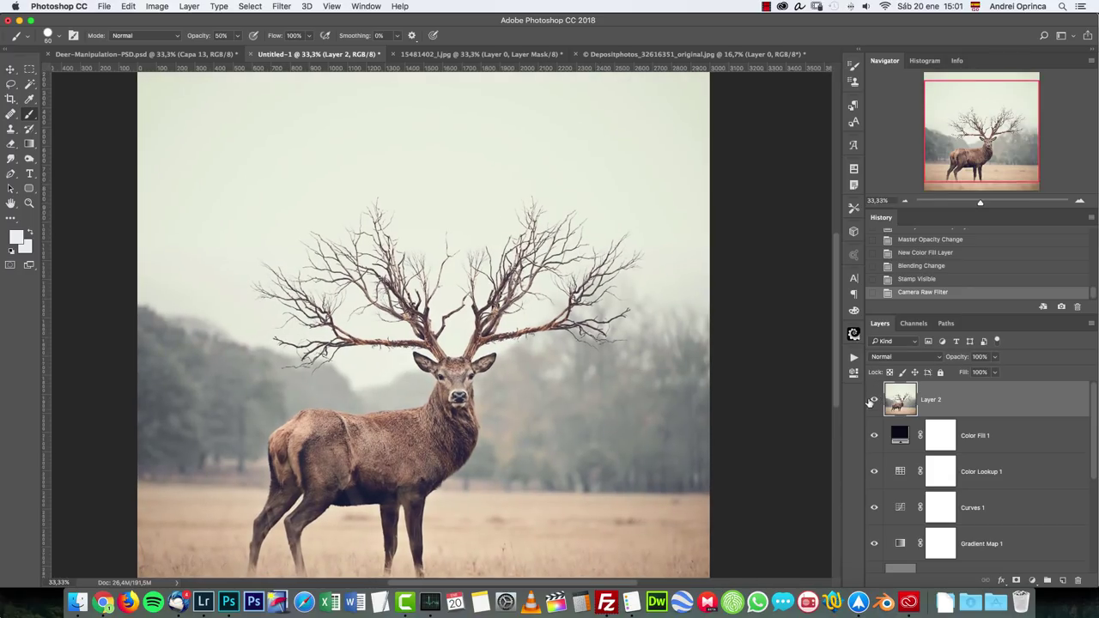
pyautogui.click(875, 400)
pyautogui.click(875, 400)
pyautogui.click(141, 54)
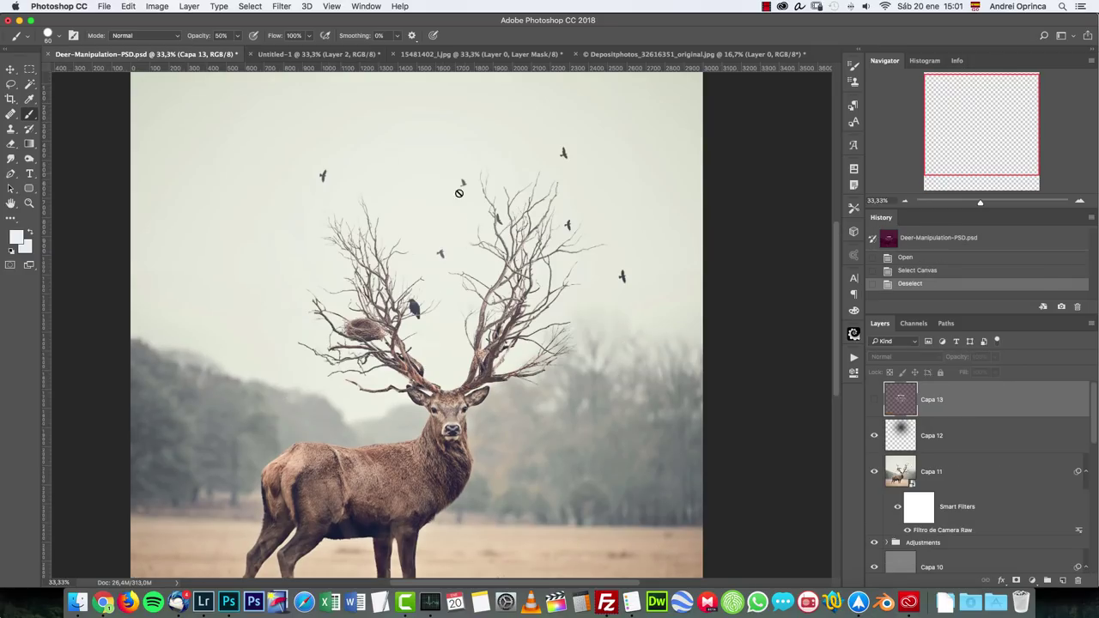
pyautogui.click(322, 54)
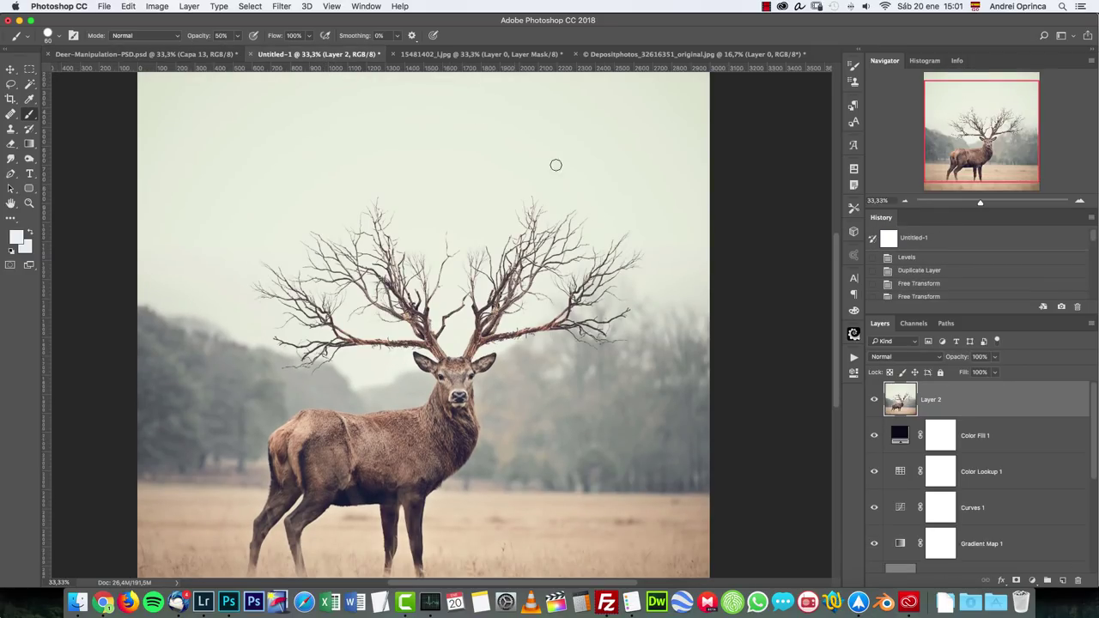